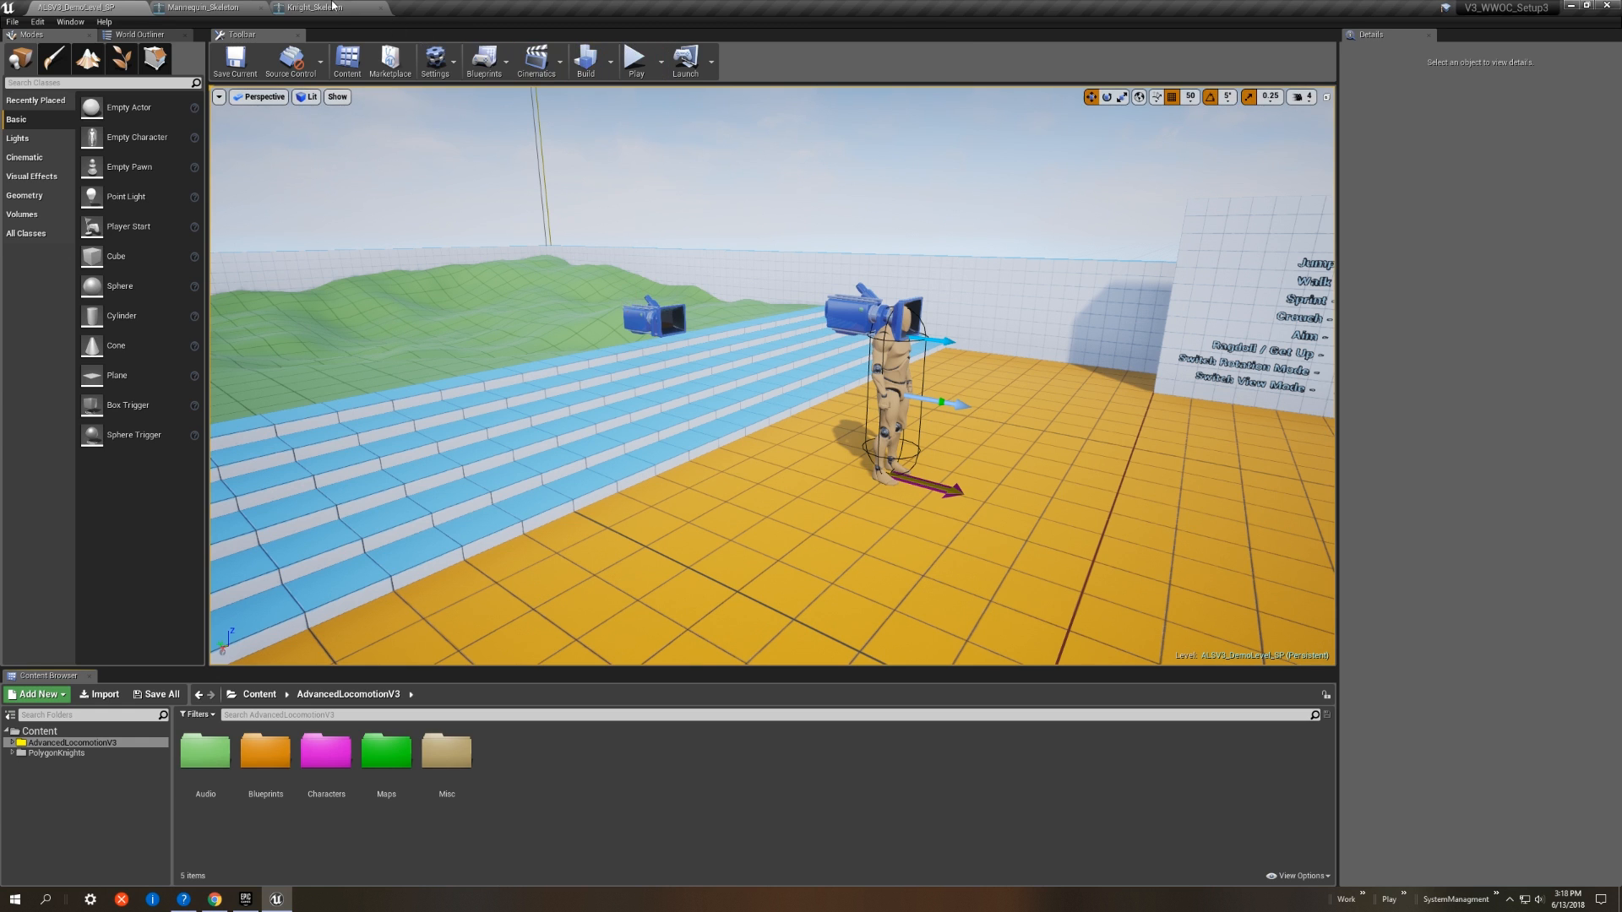
Step: Bring up Knight_Skeleton, check the POLYGON Knights Pack page in the Epic Games Launcher, and return to the Unreal editor
left_click(332, 7)
left_click_drag(677, 415, 677, 415)
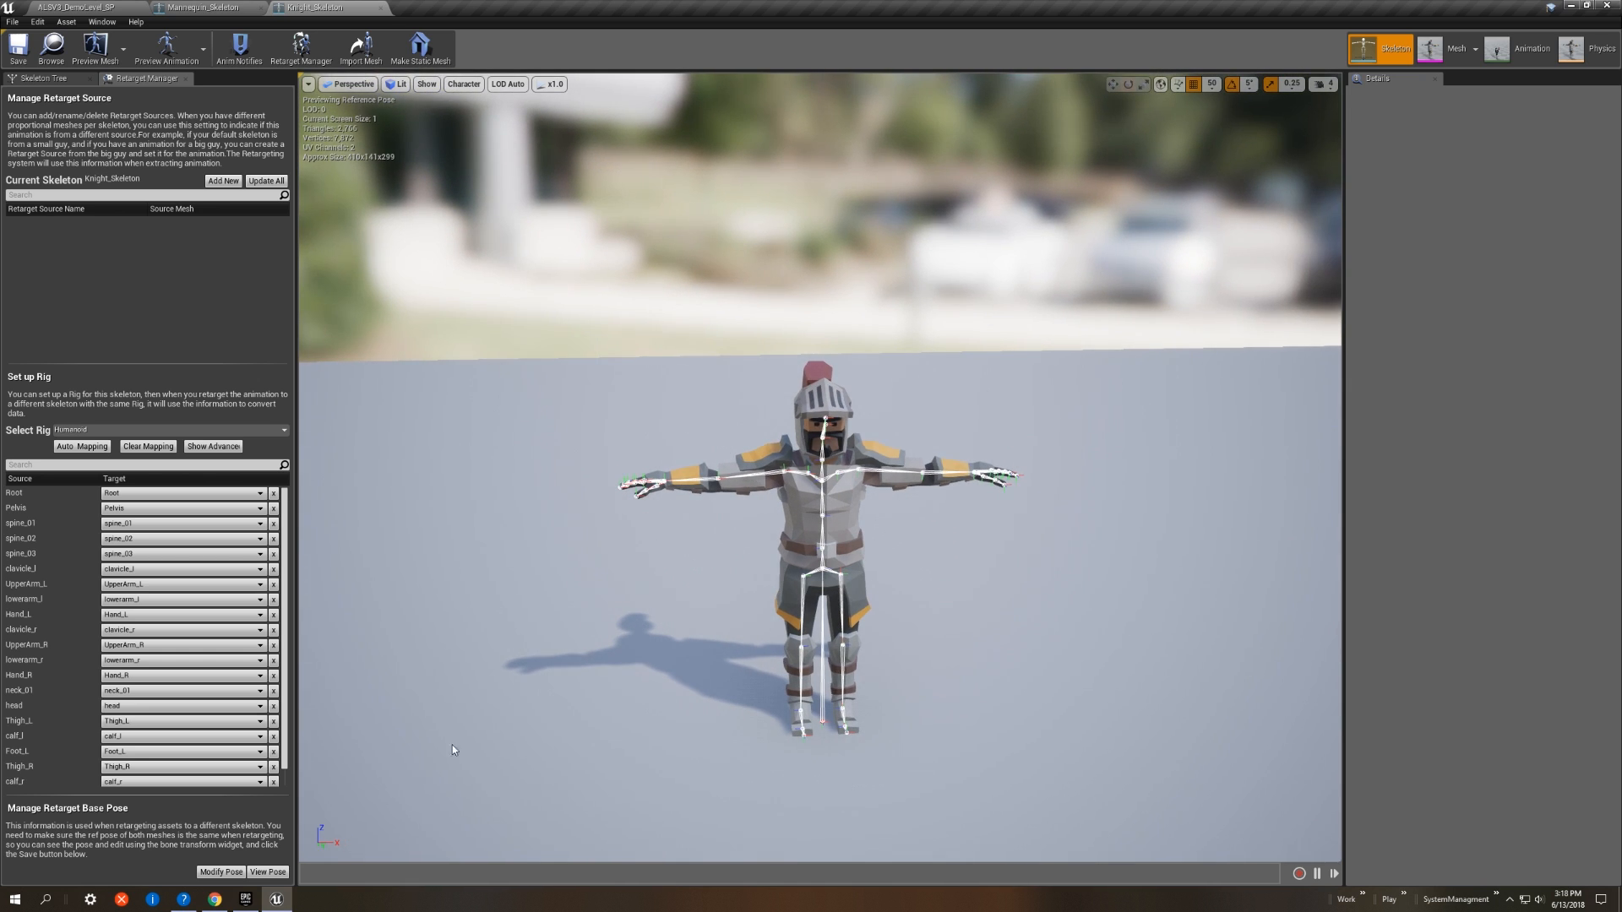
left_click(245, 899)
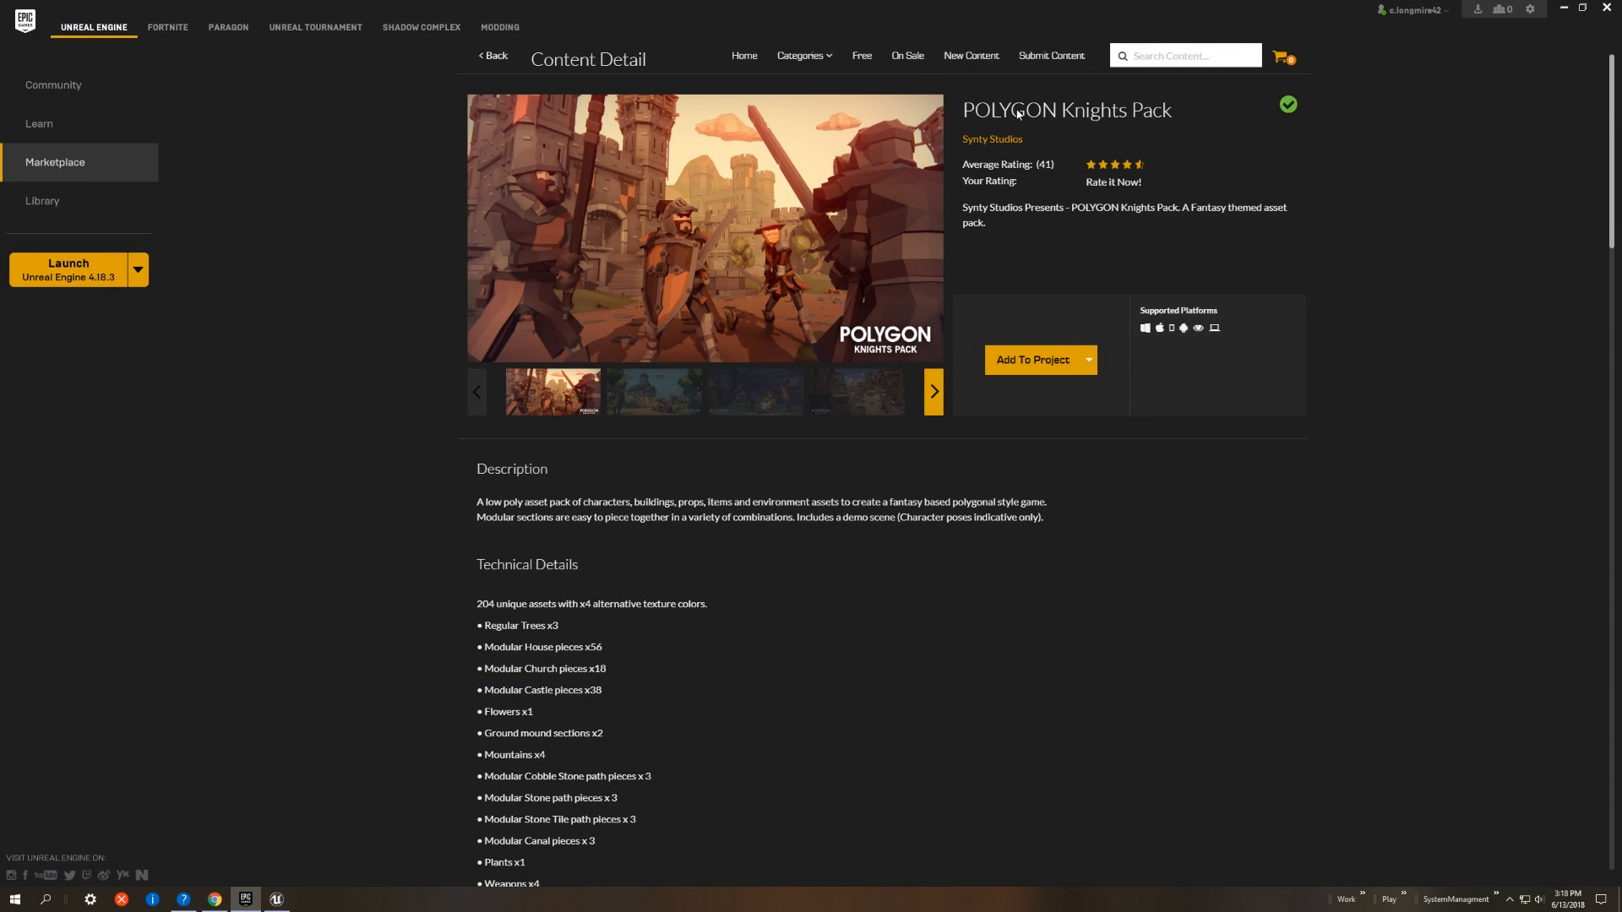
left_click(1564, 6)
Step: Examine the knight's reference pose and bone layout up close from several angles
left_click_drag(958, 452, 1043, 435, "alt")
scroll(958, 453, "up", 5)
middle_click_drag(958, 453, 917, 386)
left_click_drag(920, 460, 688, 473, "alt")
left_click_drag(910, 441, 840, 437, "alt")
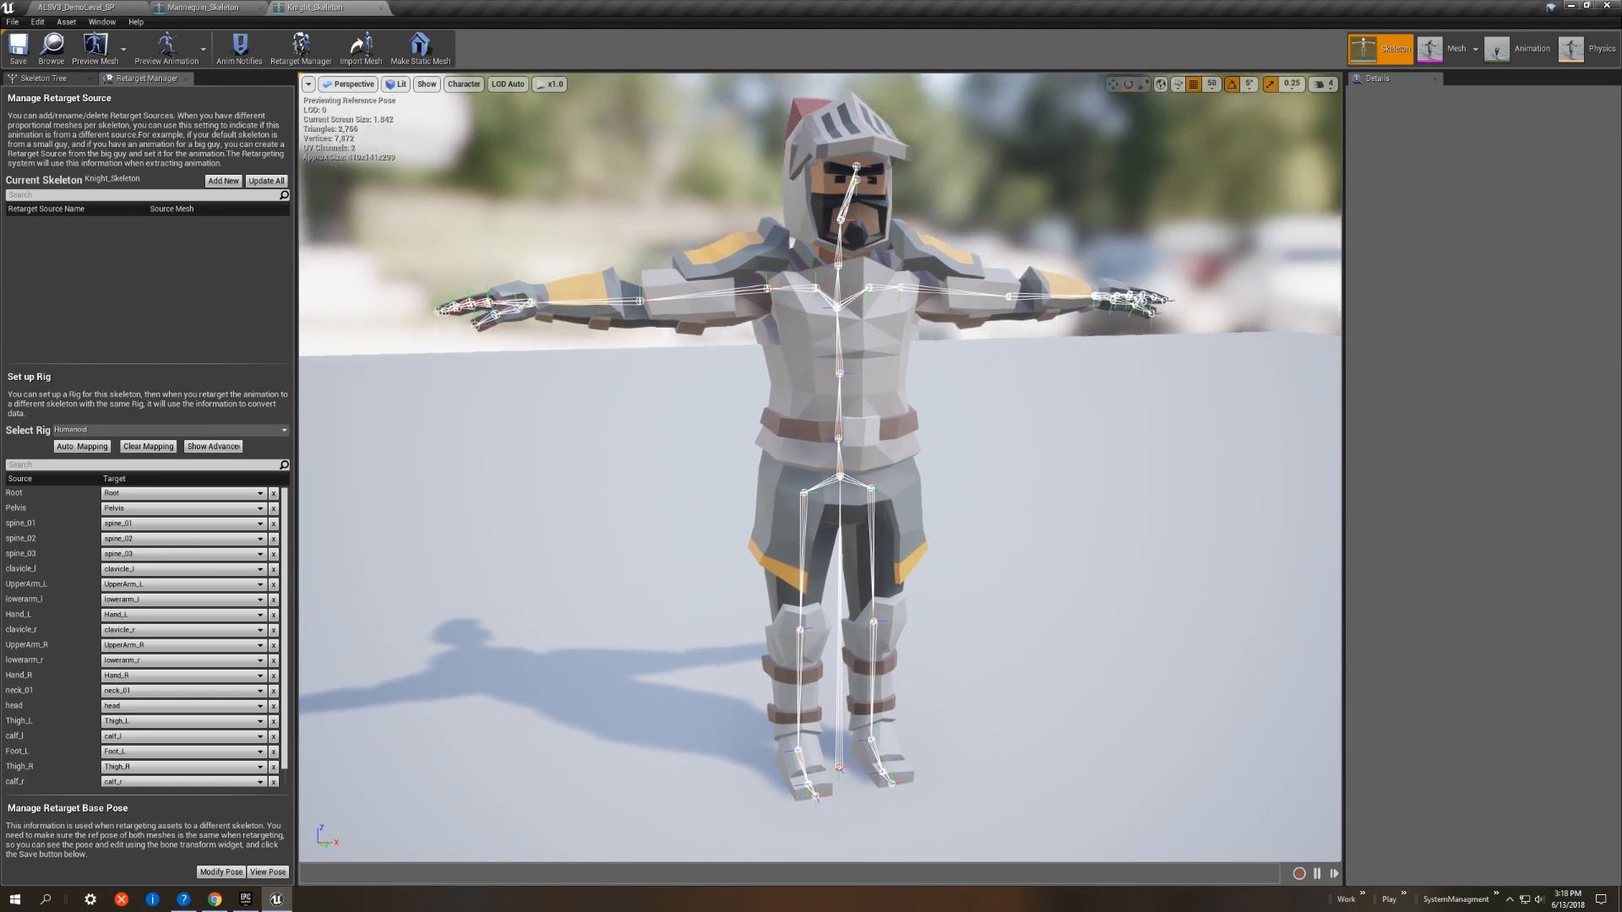
scroll(906, 444, "down", 2)
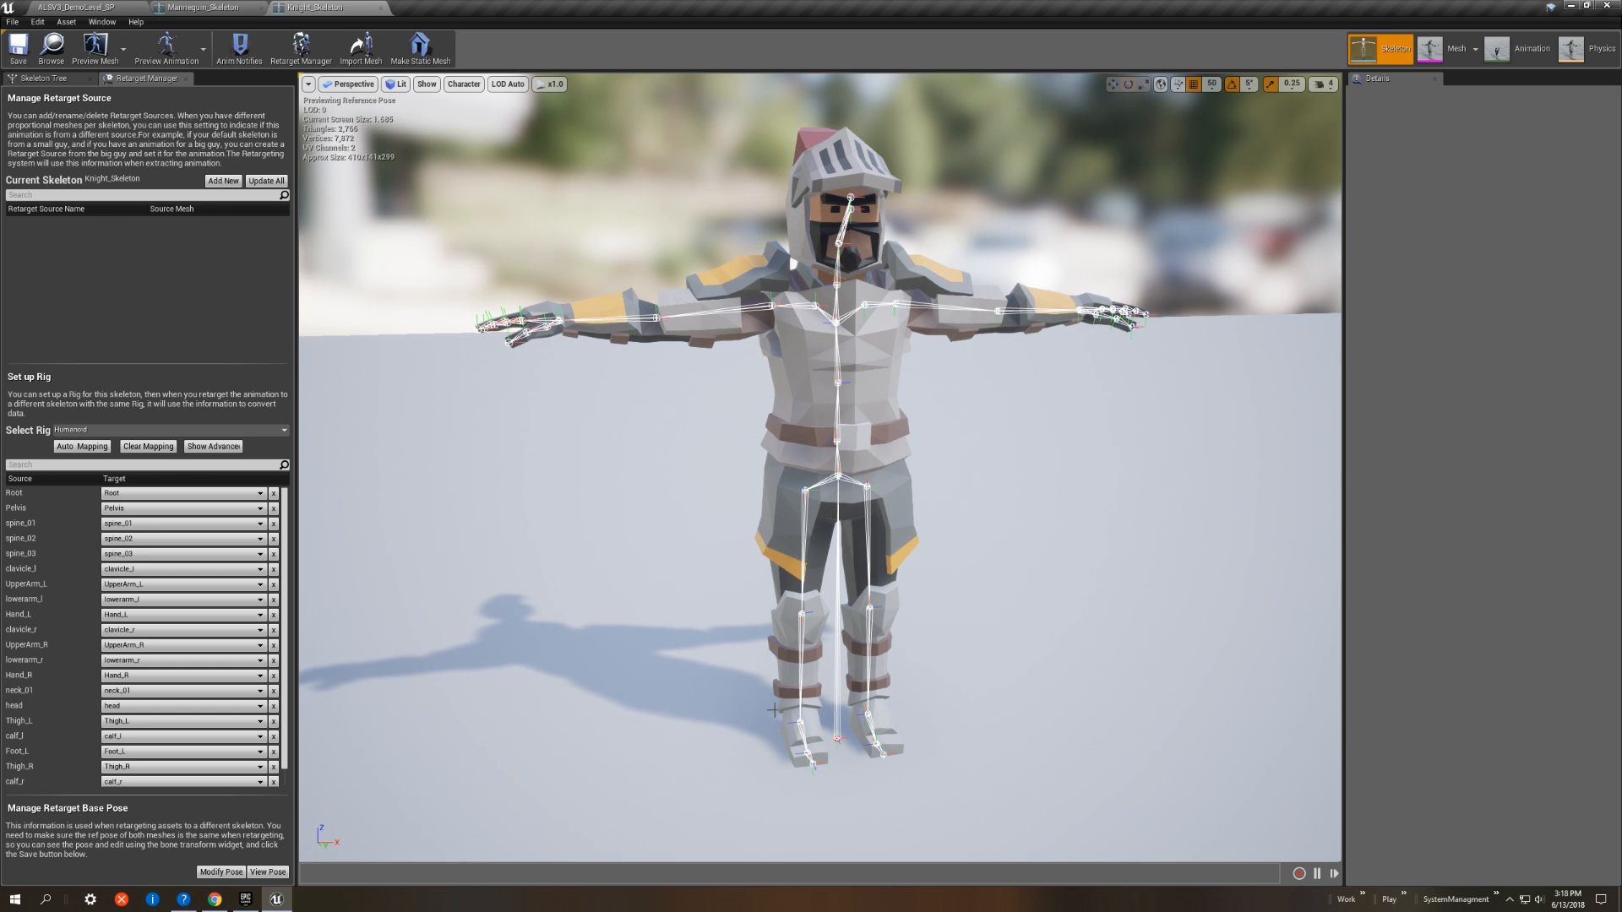
left_click_drag(908, 540, 920, 545, "alt")
Step: Show the knight's bone hierarchy and inspect the hip joints up close, selecting the Pelvis bone
left_click(59, 78)
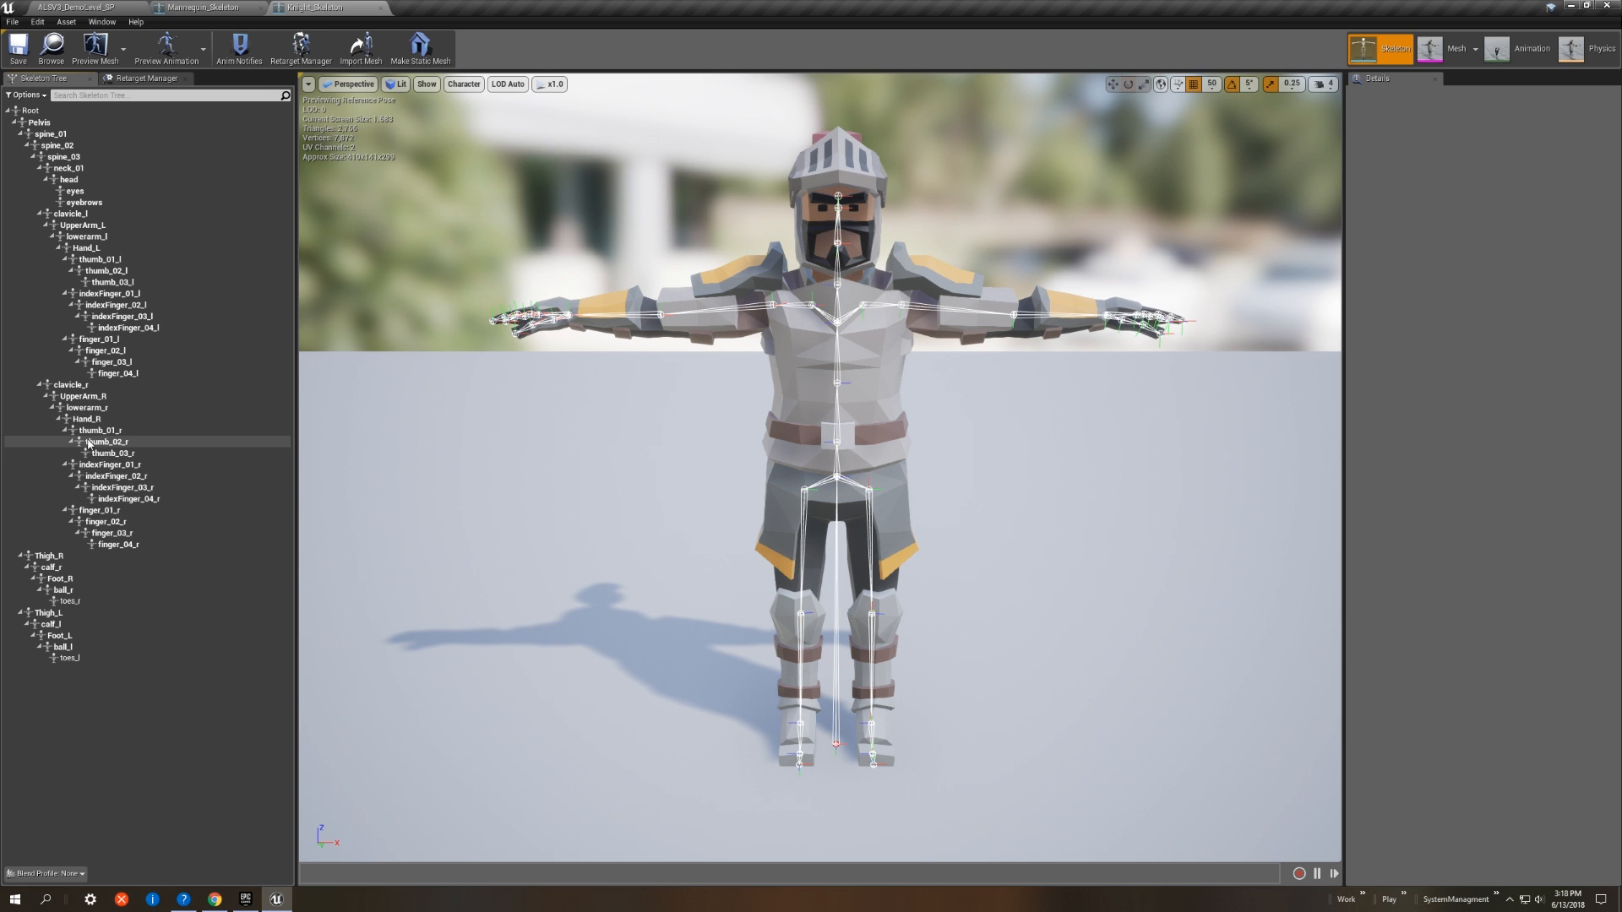
left_click_drag(448, 483, 498, 493, "alt")
right_click_drag(656, 453, 794, 453, "alt")
middle_click_drag(655, 452, 750, 297, "alt")
right_click_drag(655, 453, 744, 453, "alt")
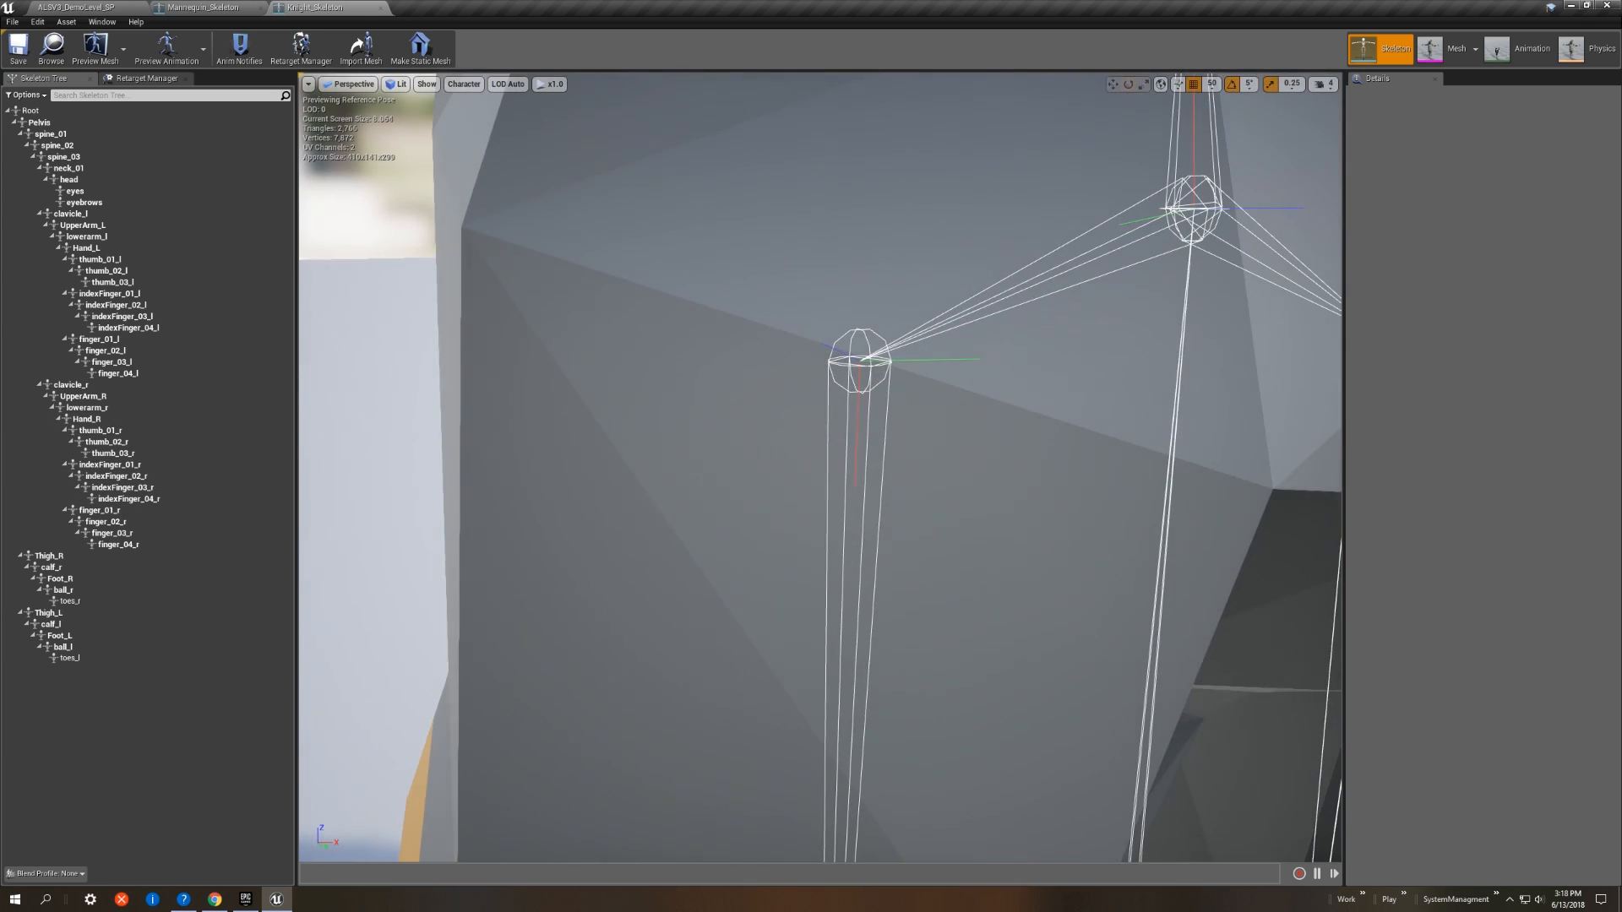
left_click_drag(669, 448, 681, 449, "alt")
middle_click_drag(669, 448, 635, 513, "alt")
left_click(669, 448)
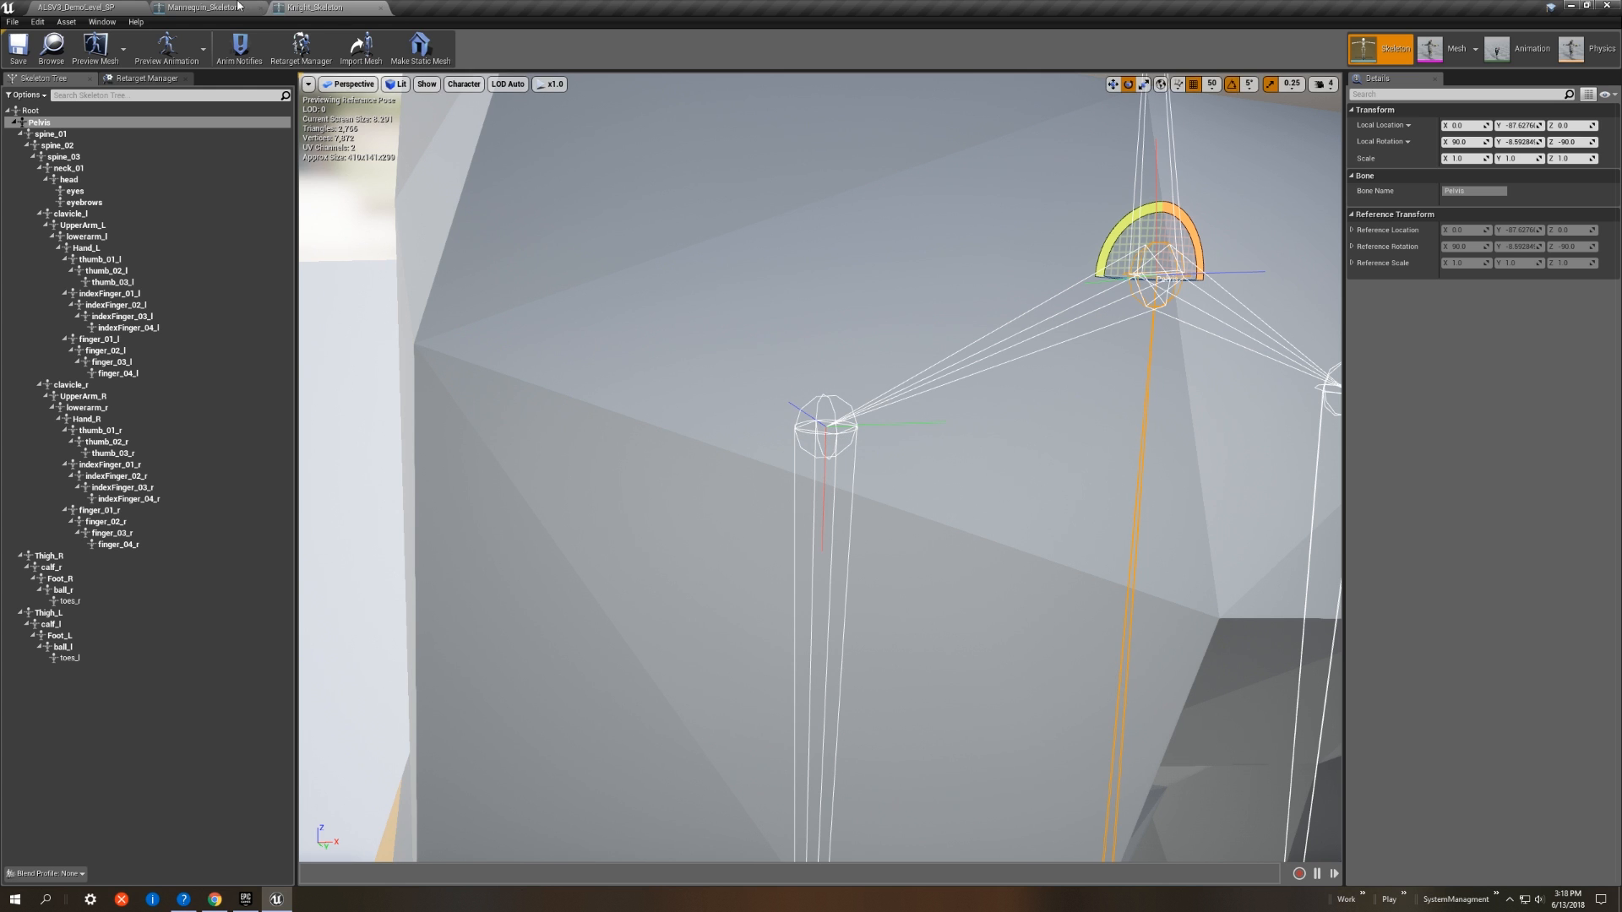
Step: Switch to Mannequin_Skeleton and examine its pelvis and thigh bone orientations for comparison with the knight
left_click(203, 7)
left_click_drag(819, 507, 921, 516, "alt")
middle_click_drag(819, 507, 786, 571)
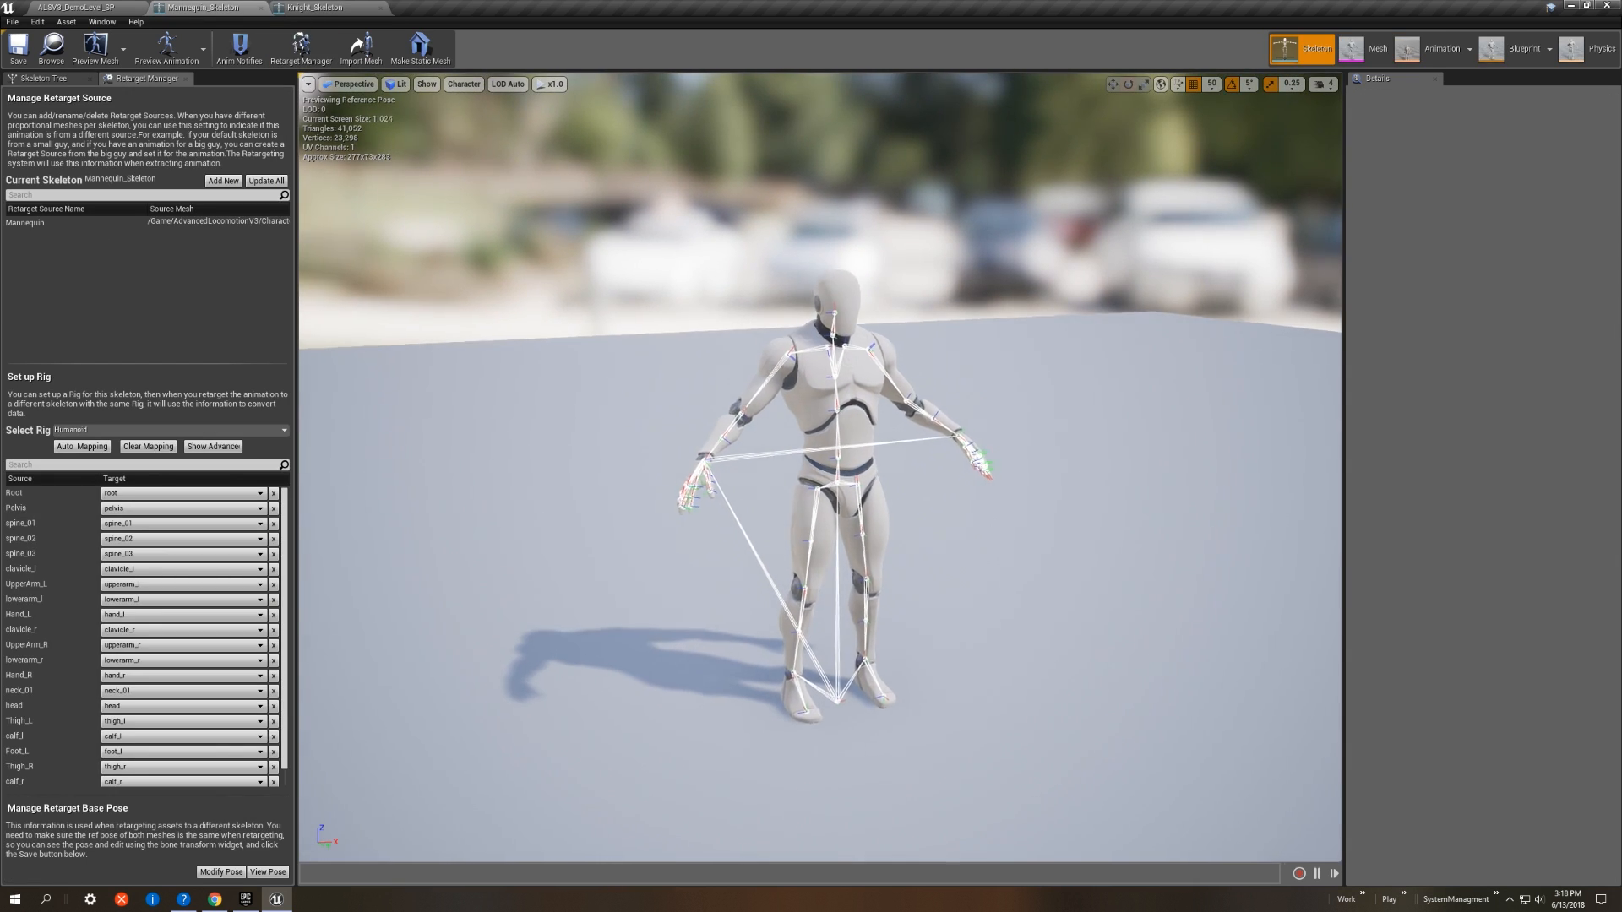
scroll(819, 507, "up", 8)
middle_click_drag(819, 469, 832, 626)
scroll(853, 456, "up", 10)
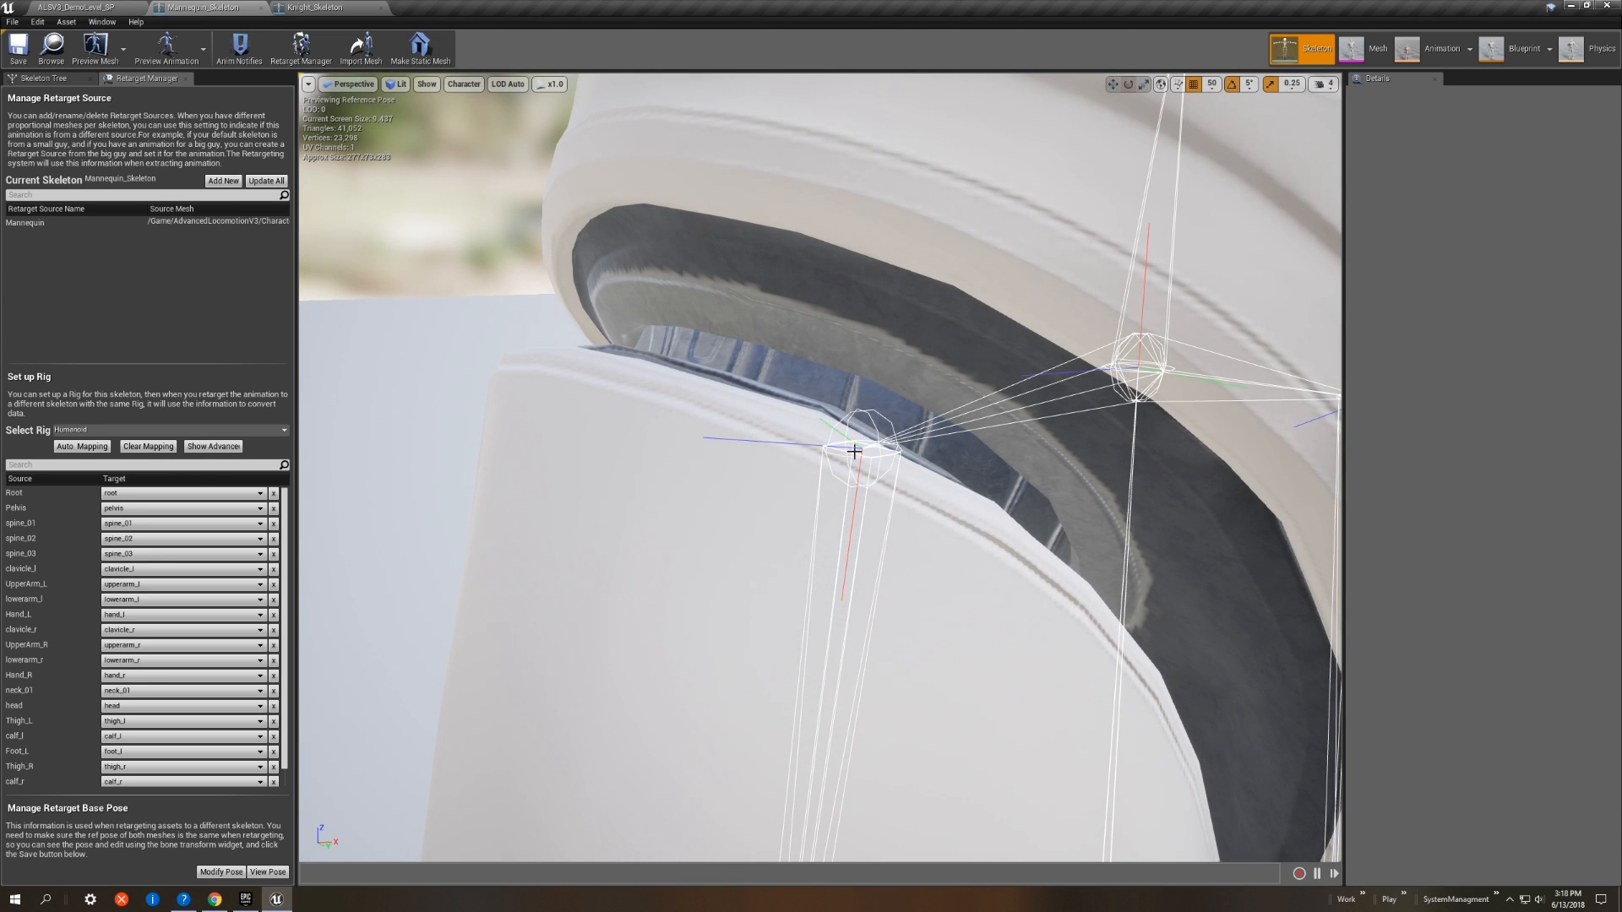
scroll(880, 464, "down", 10)
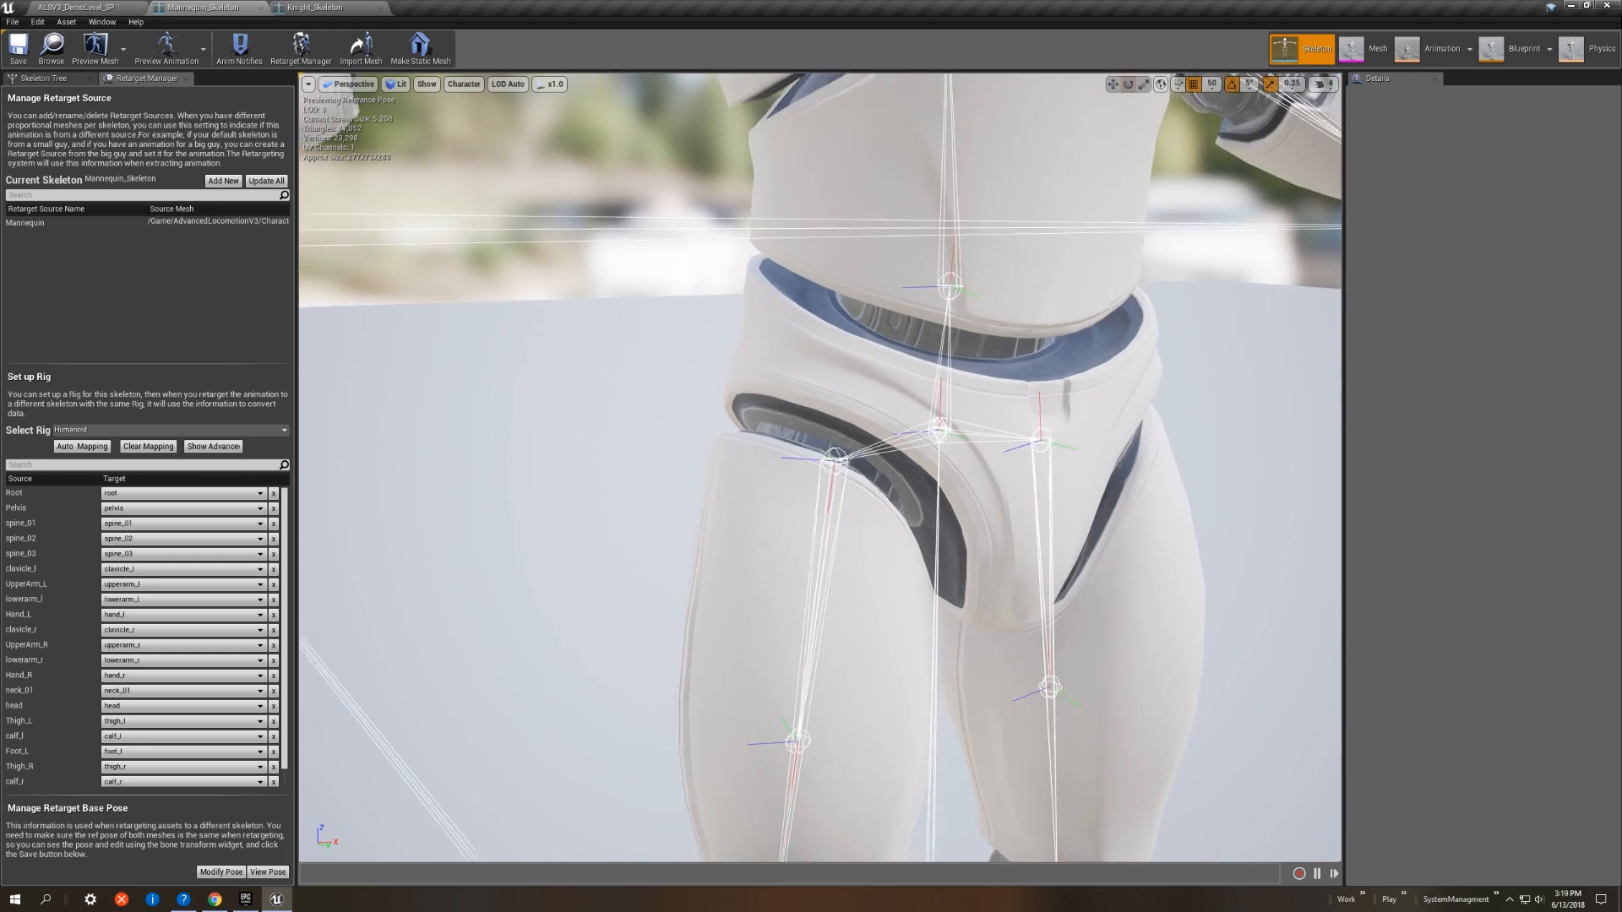
scroll(874, 473, "down", 3)
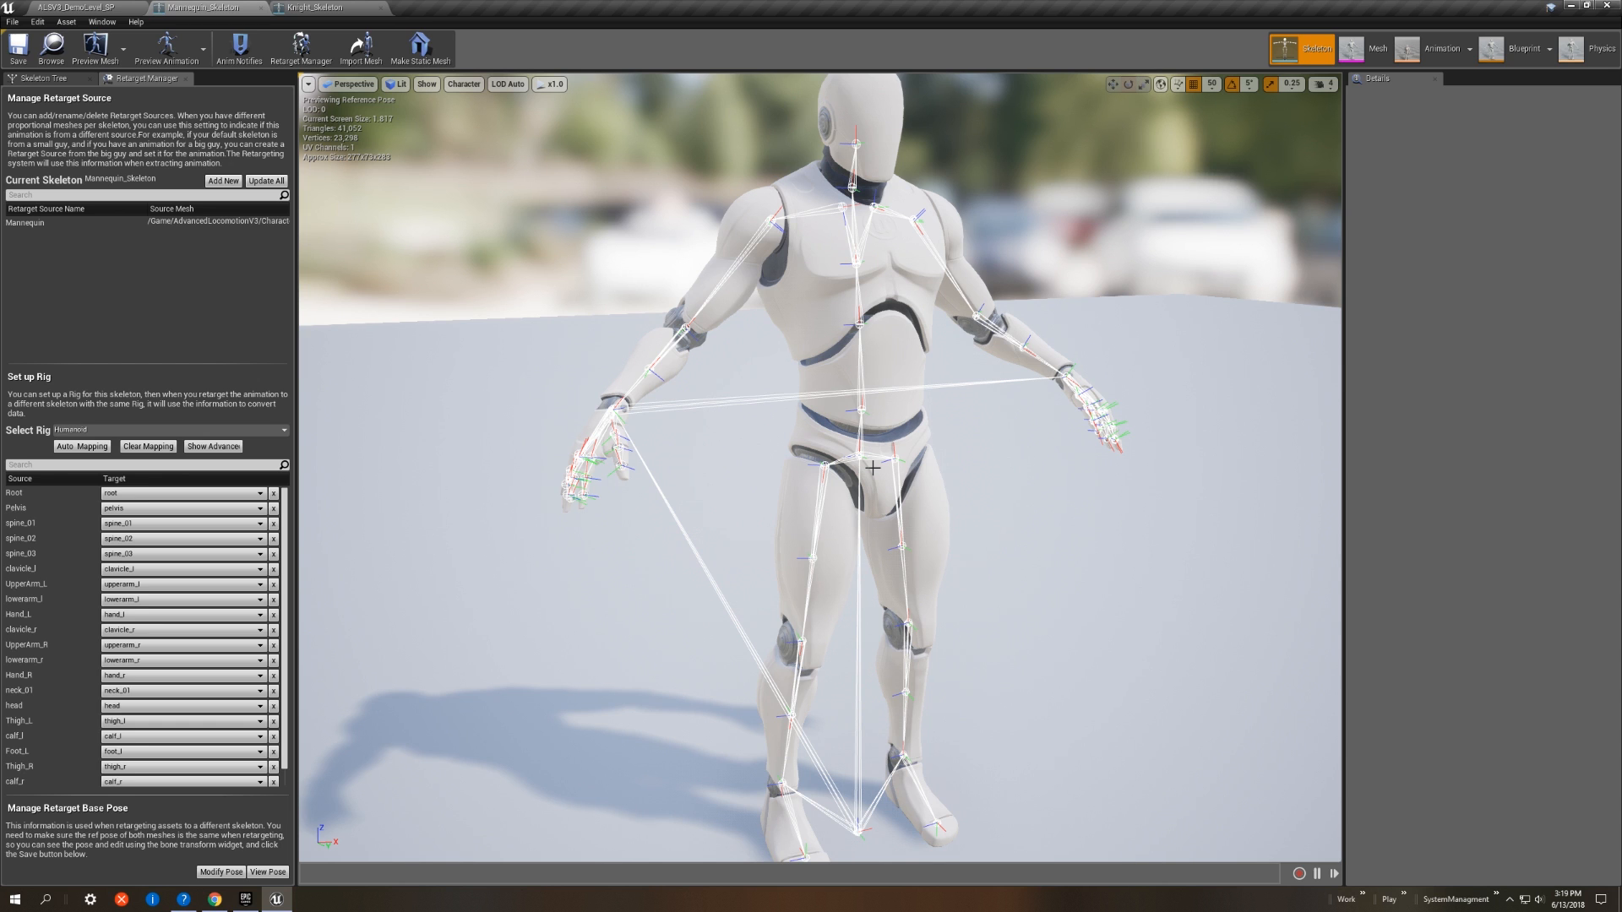
scroll(872, 467, "down", 3)
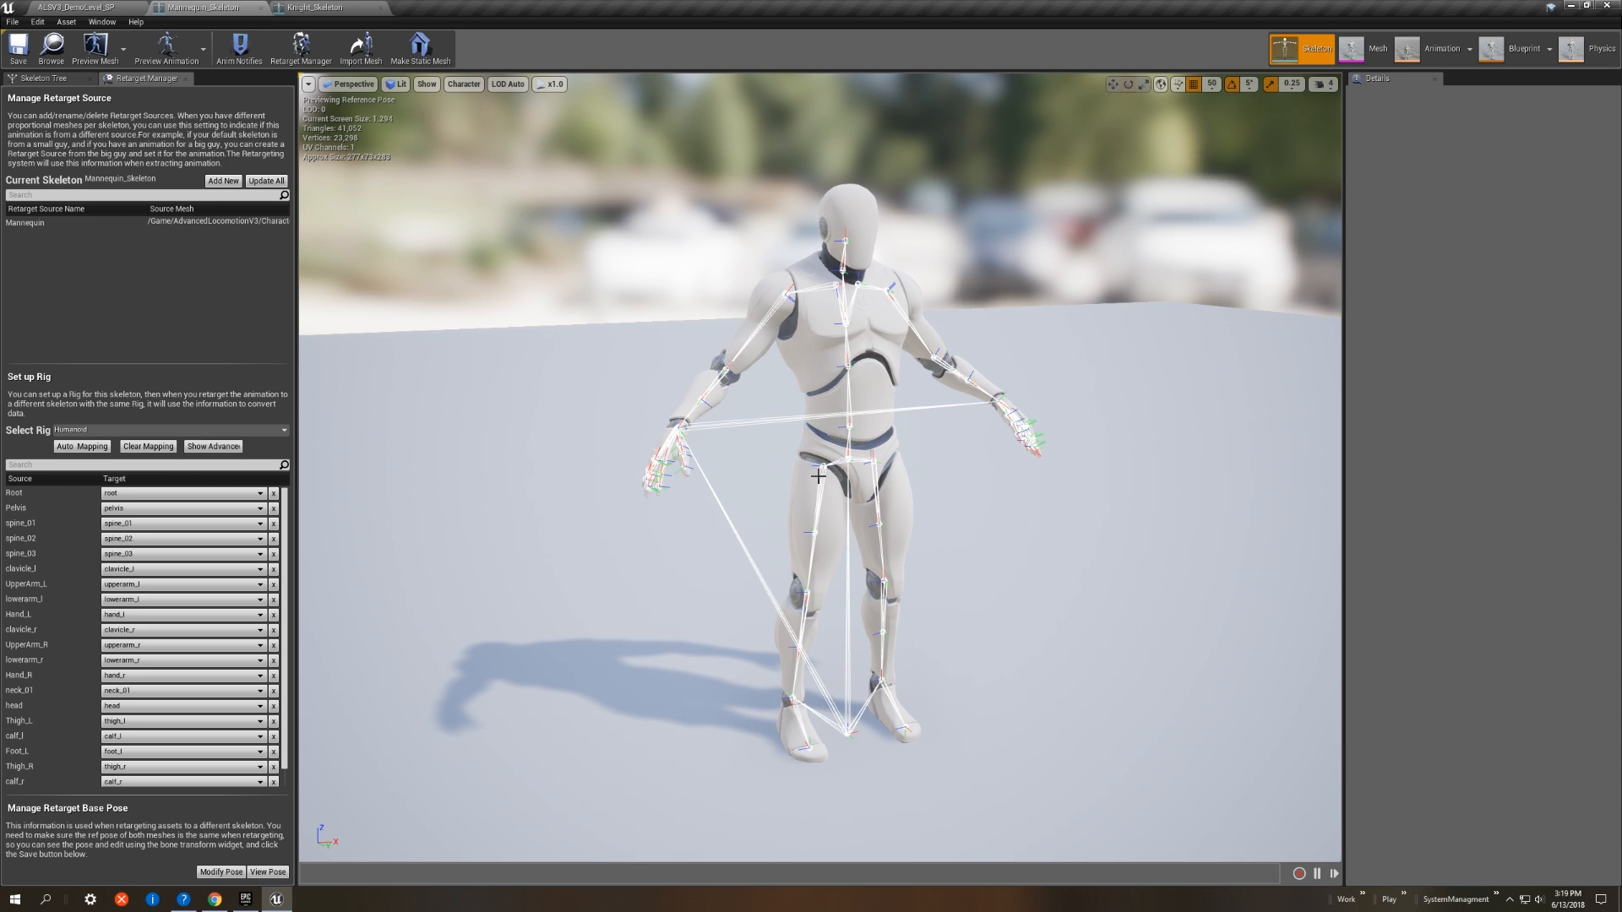
Step: Return to Knight_Skeleton, view the whole character, and clear the Pelvis bone selection
left_click(344, 7)
scroll(859, 420, "down", 8)
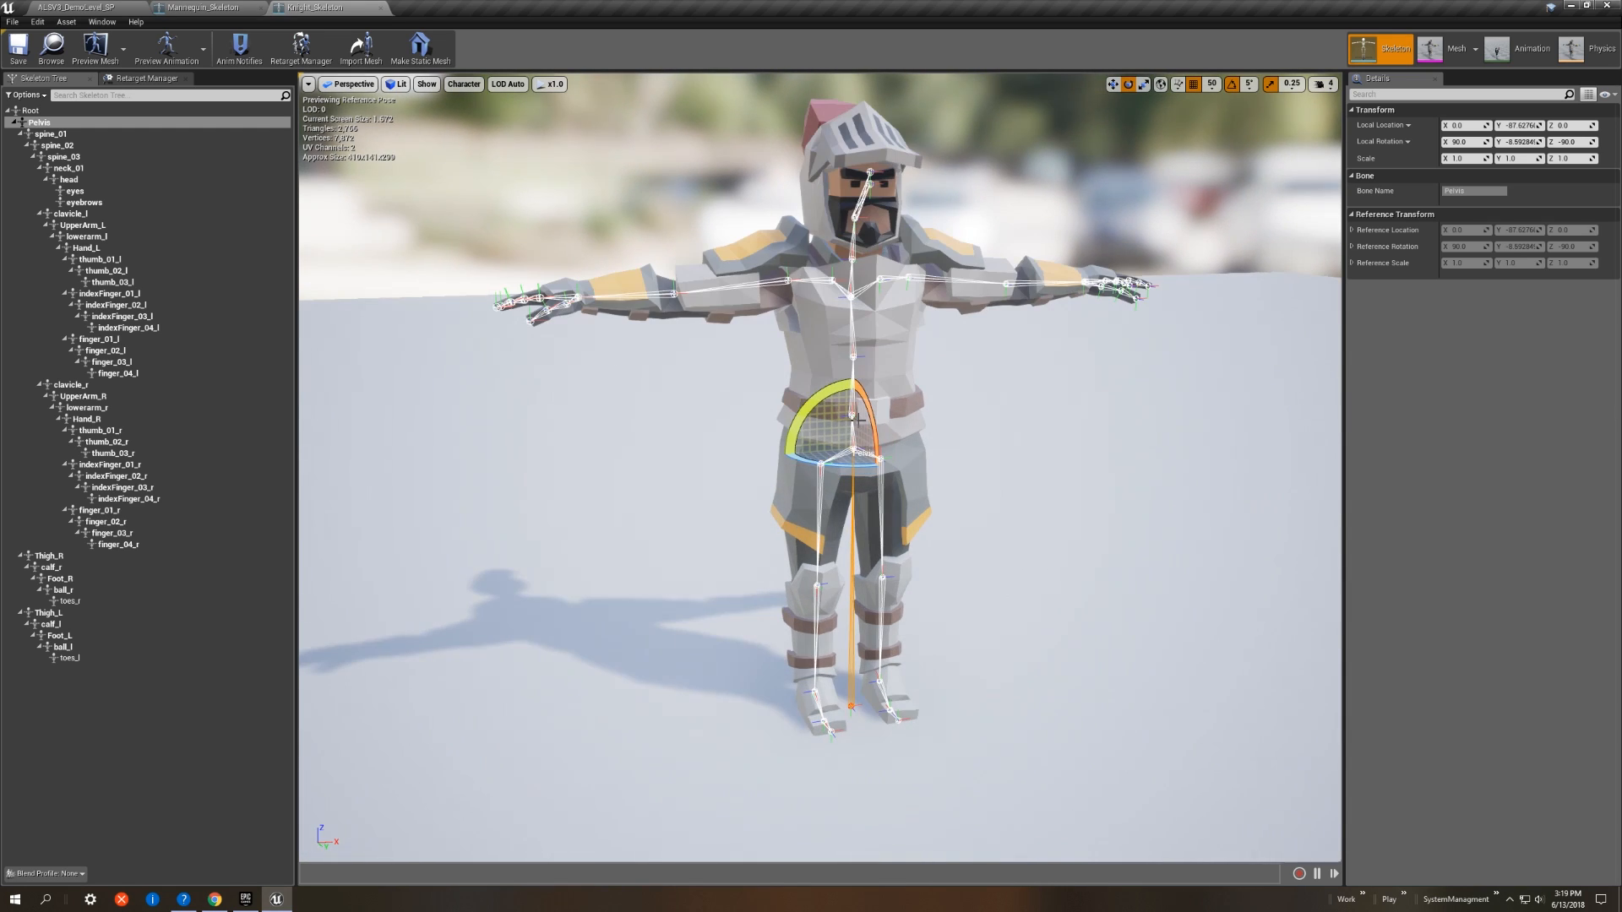
left_click(966, 434)
Step: Open the ExampleAnim animation from the Animations folder in PolygonKnights/Meshes/Characters_Updated_Rig
left_click(110, 7)
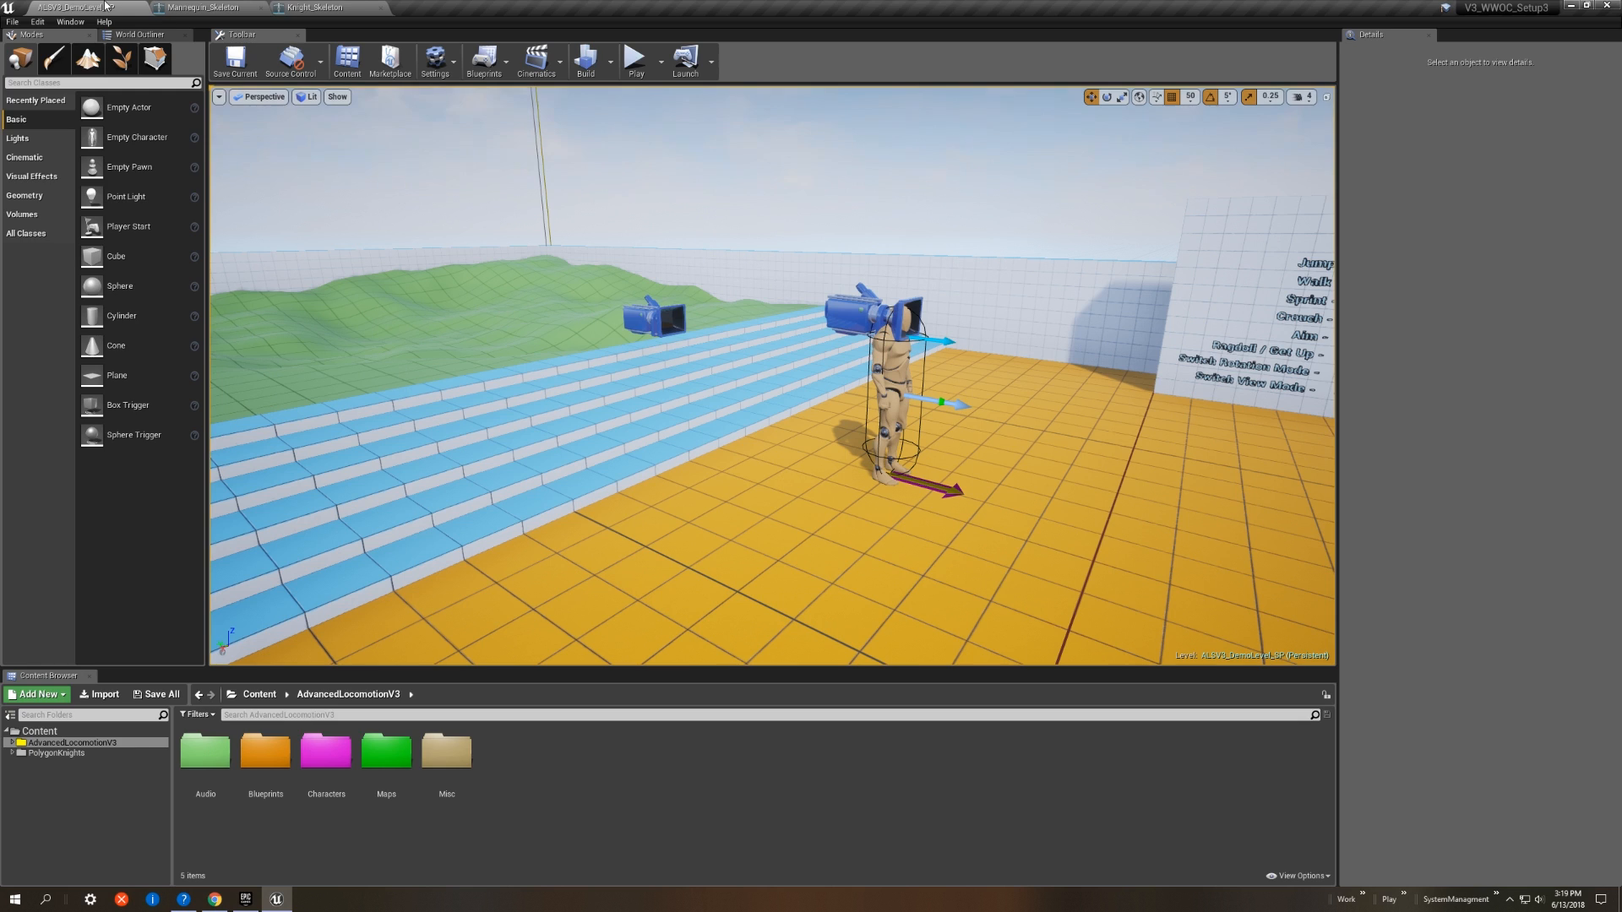
left_click(54, 753)
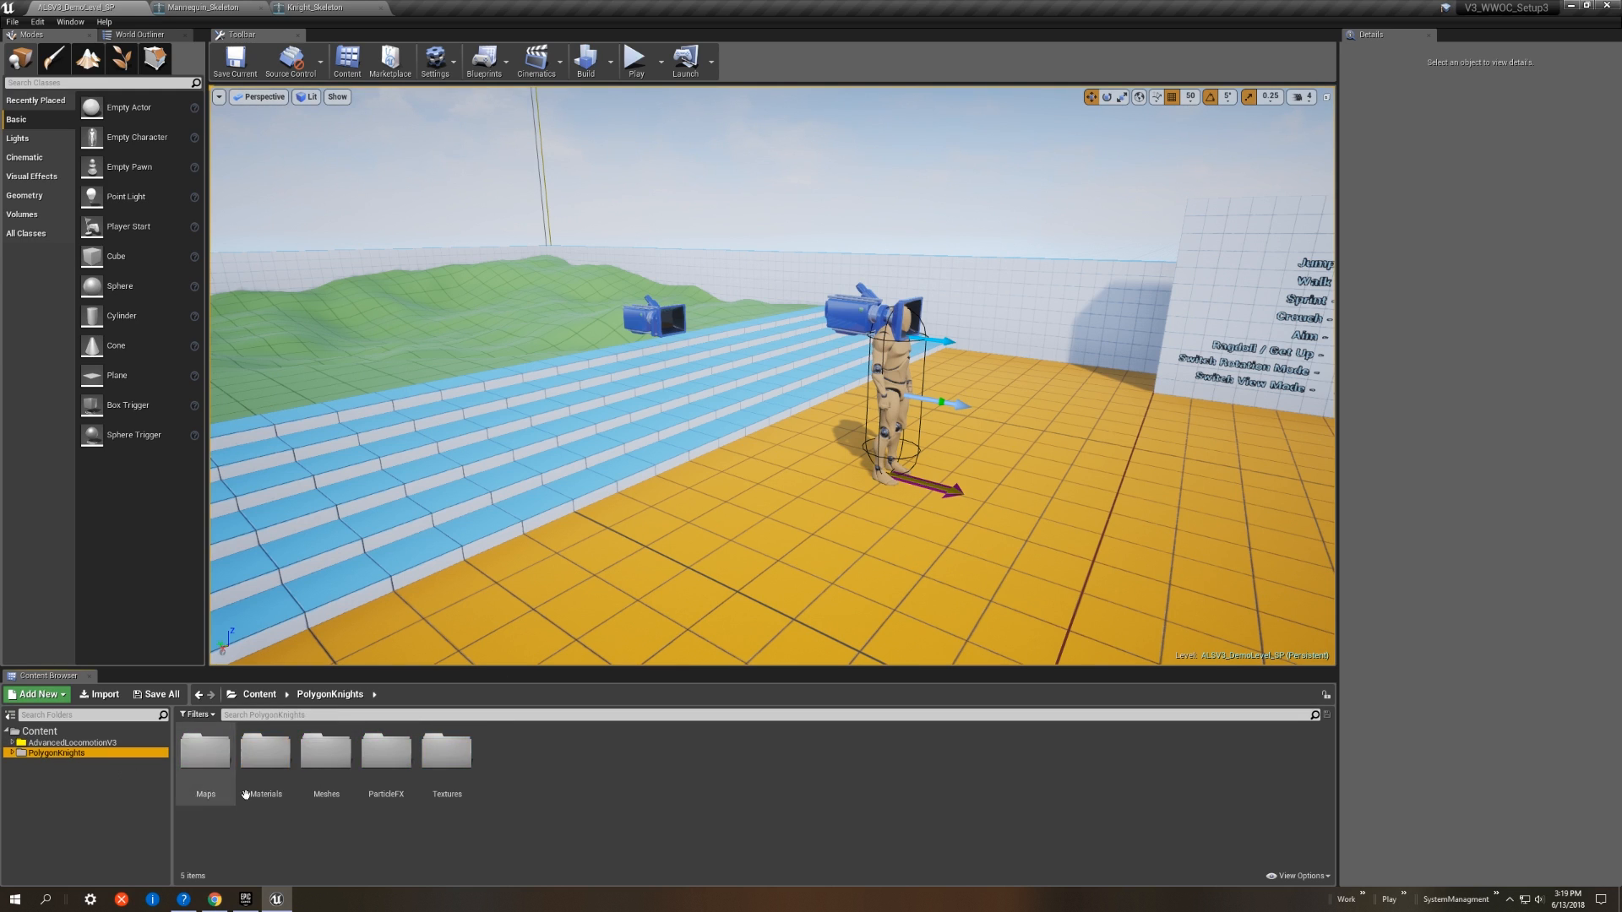
double_click(326, 752)
left_click(268, 764)
double_click(267, 751)
double_click(210, 751)
double_click(207, 754)
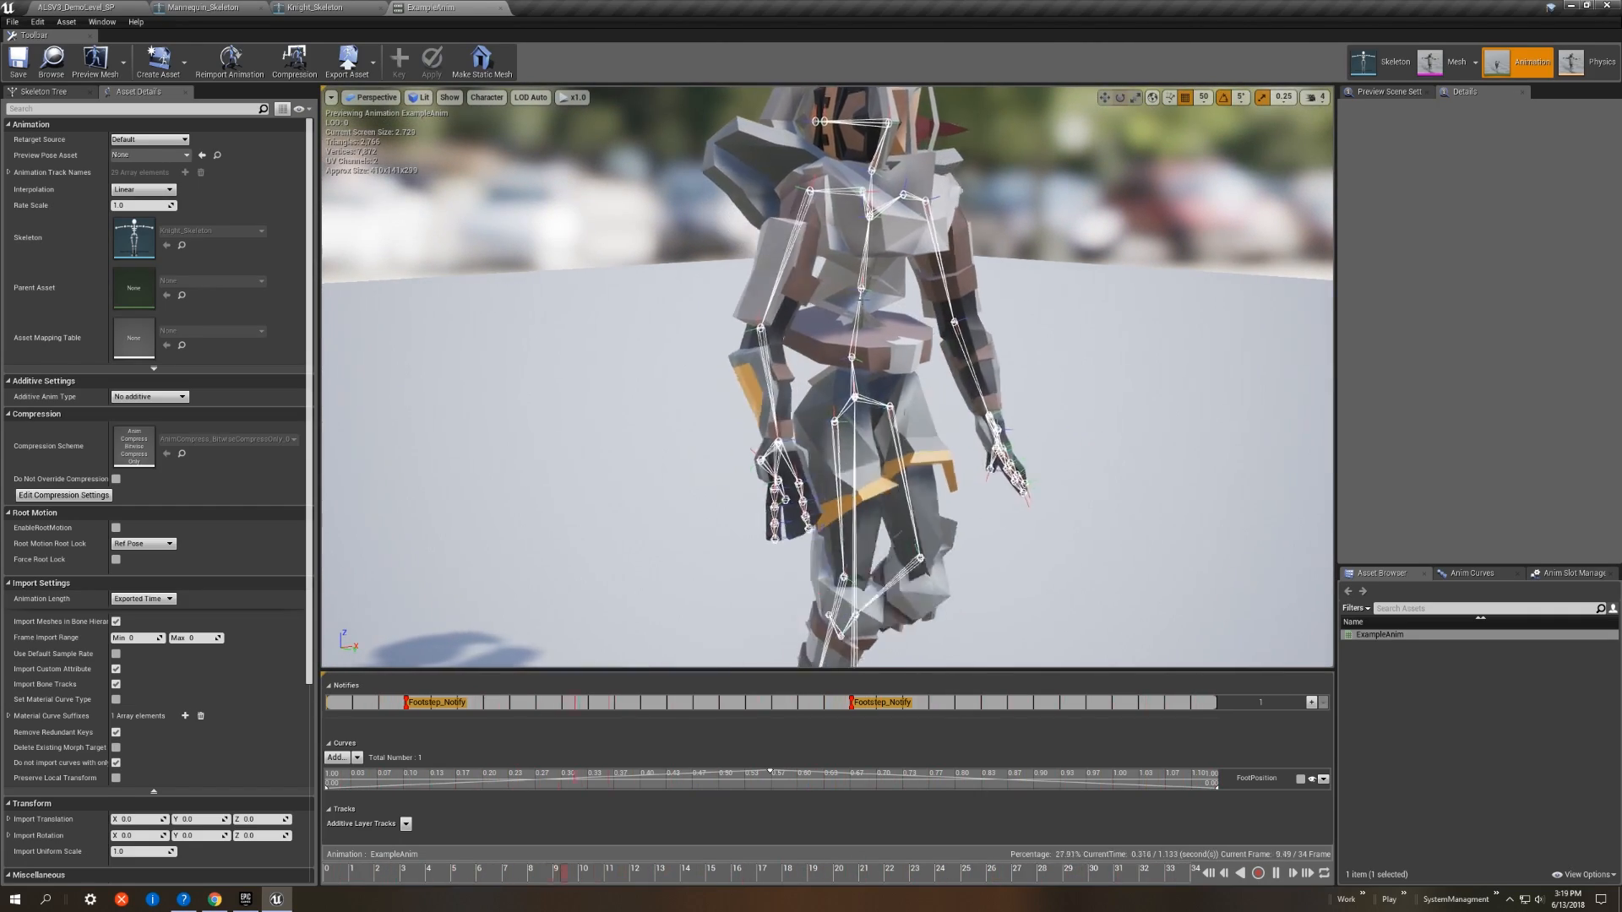
Step: Pause ExampleAnim, inspect the knight's mesh deformation around frame 17 from several angles, and close the animation
left_click(1276, 874)
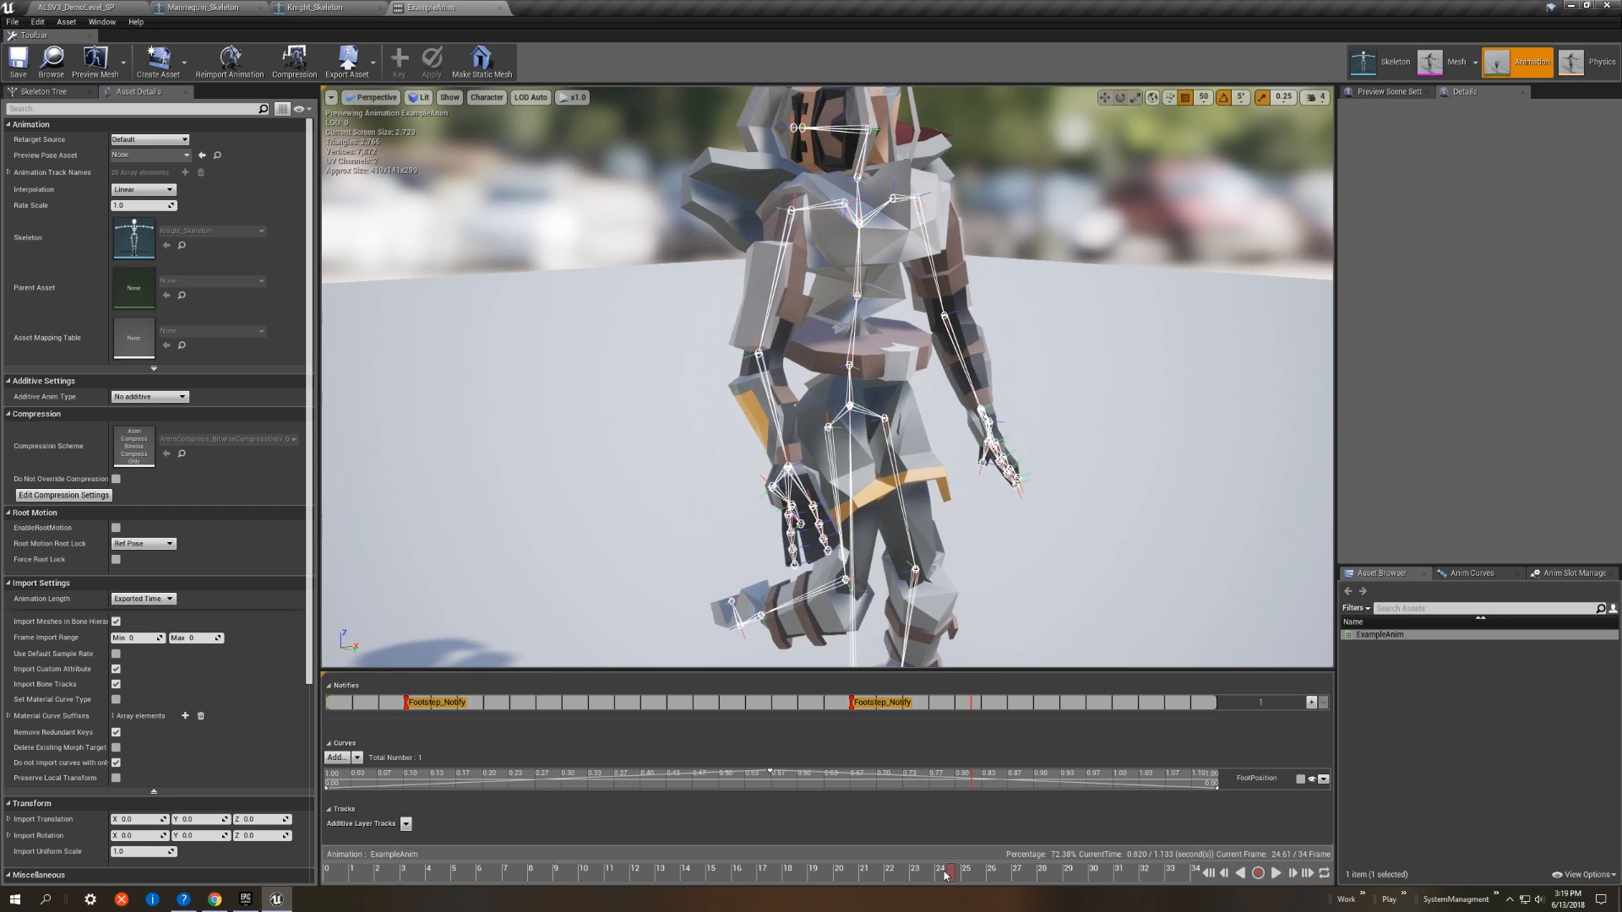
left_click_drag(876, 301, 837, 163, "alt")
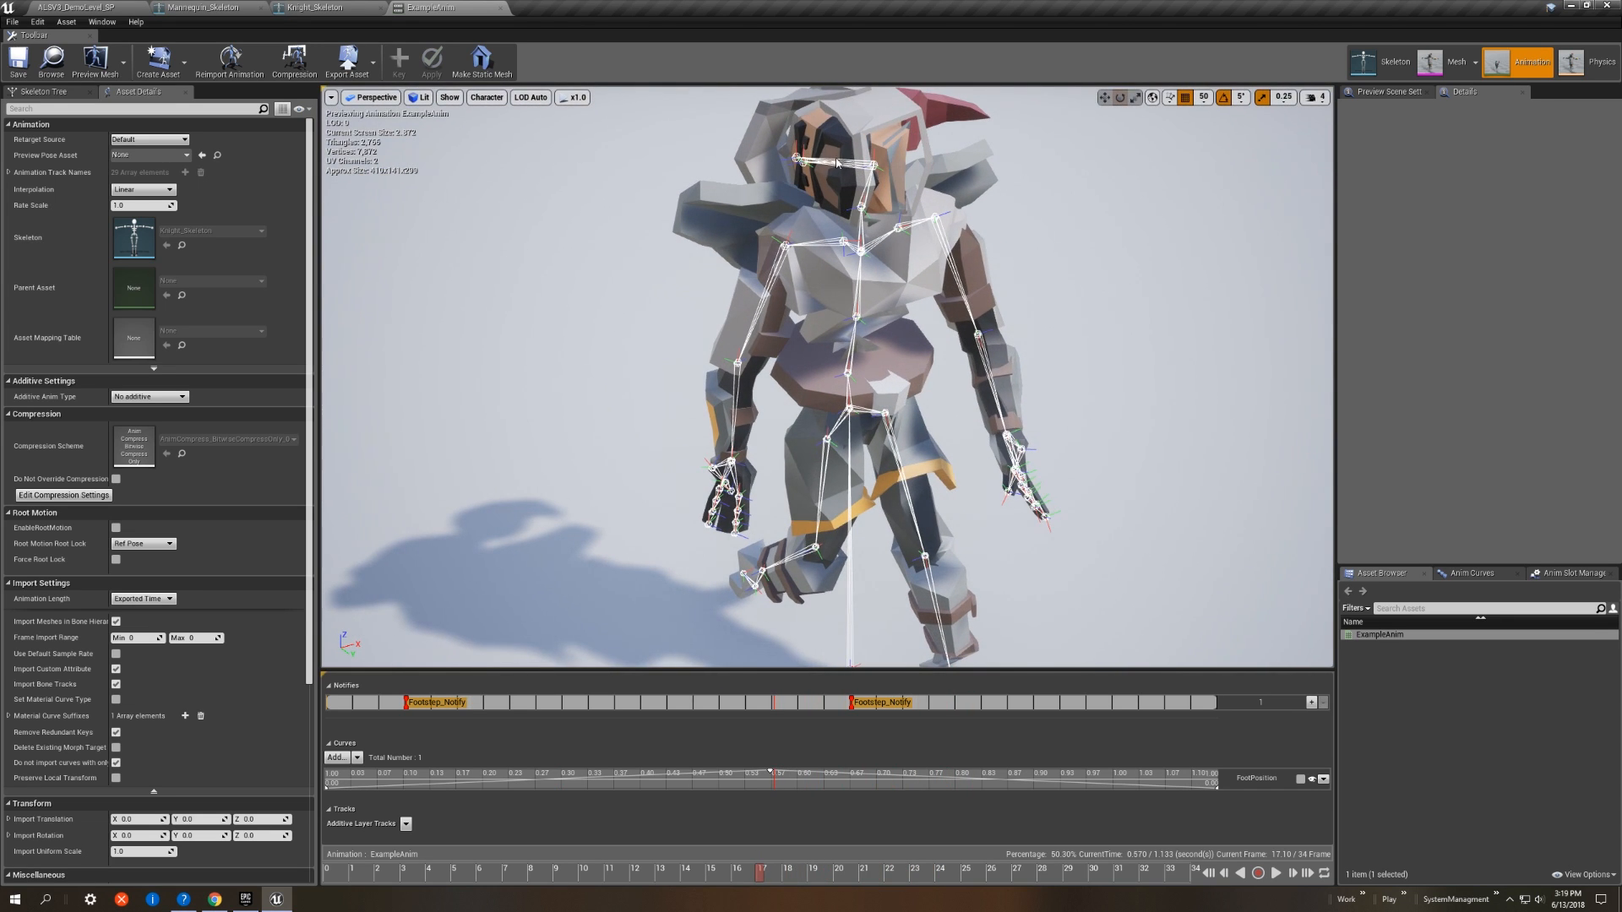
left_click_drag(925, 286, 913, 207, "alt")
scroll(726, 207, "down", 3)
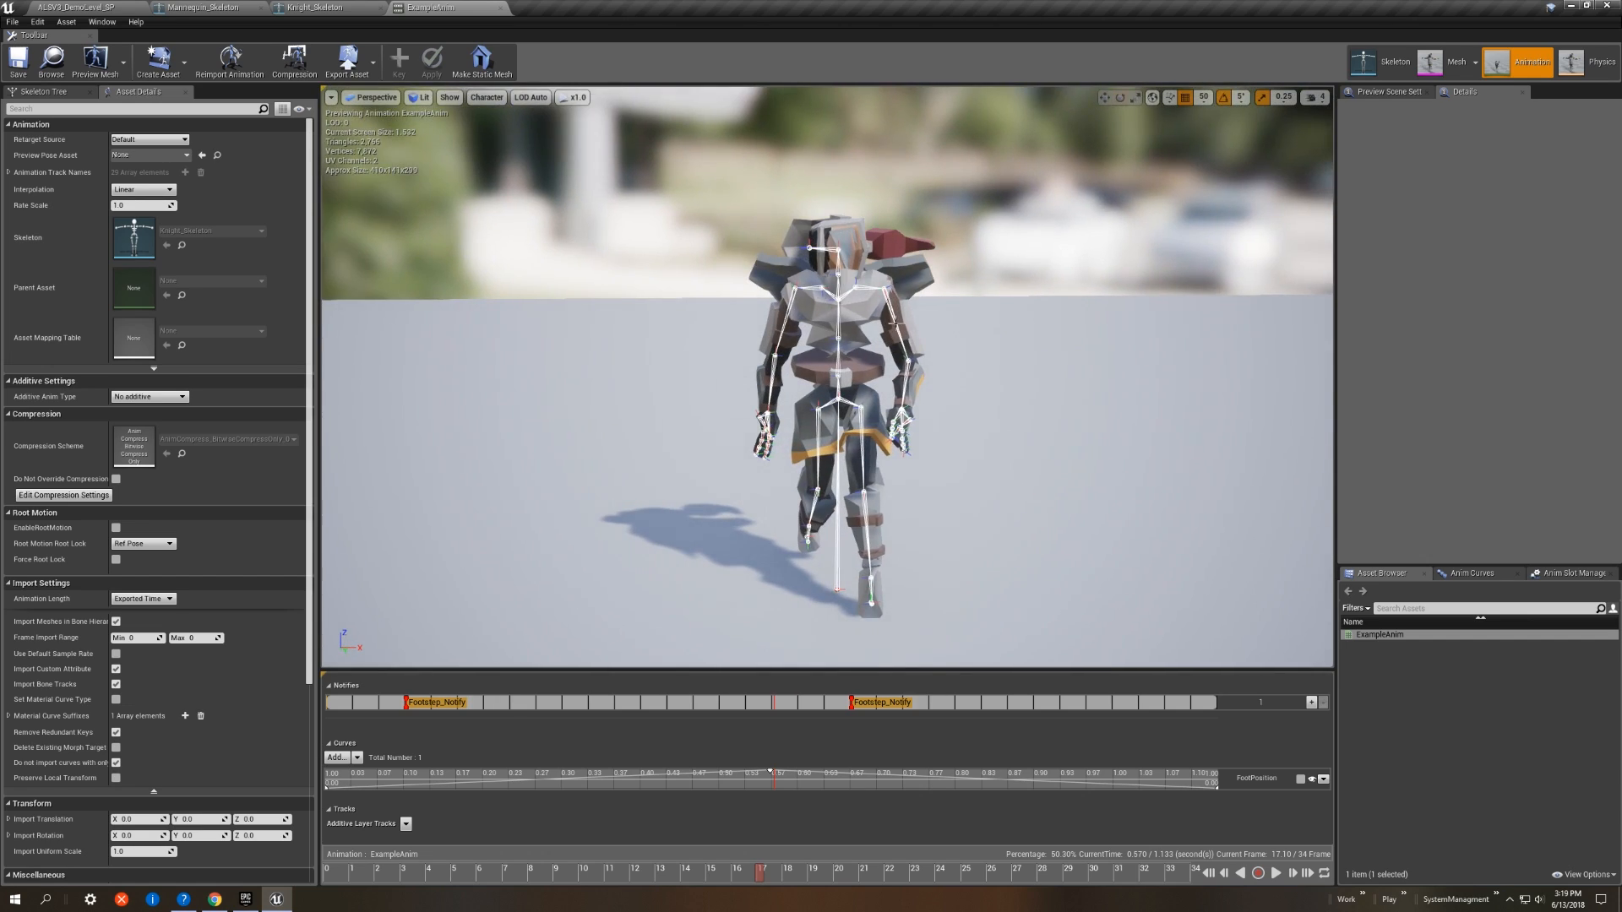
left_click_drag(724, 467, 782, 487, "alt")
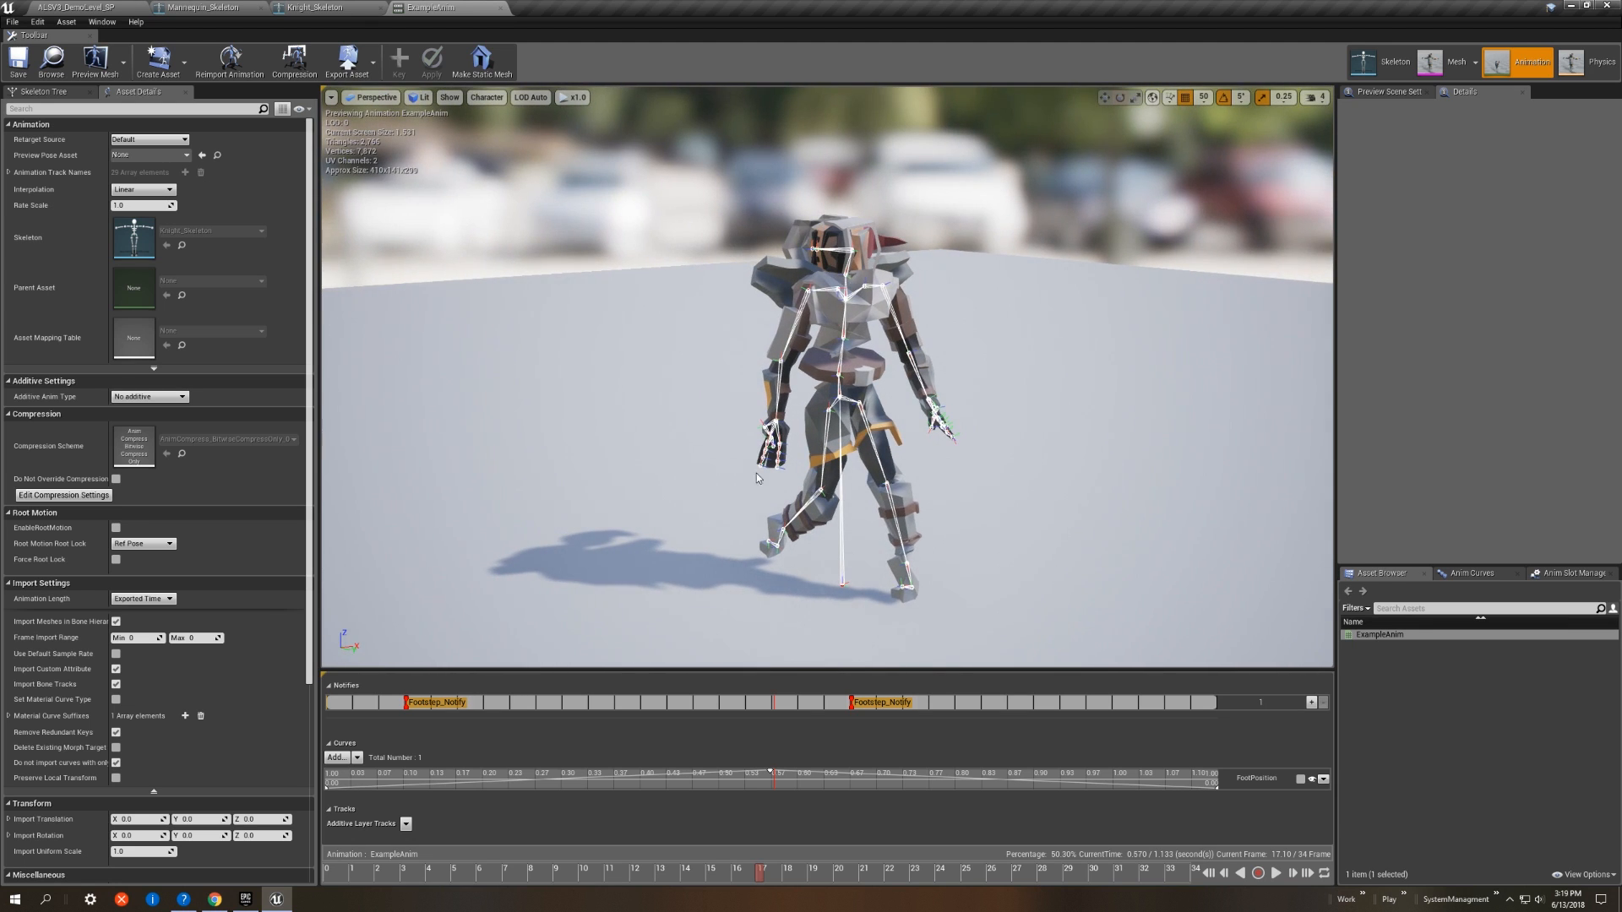
left_click_drag(1024, 420, 879, 399, "alt")
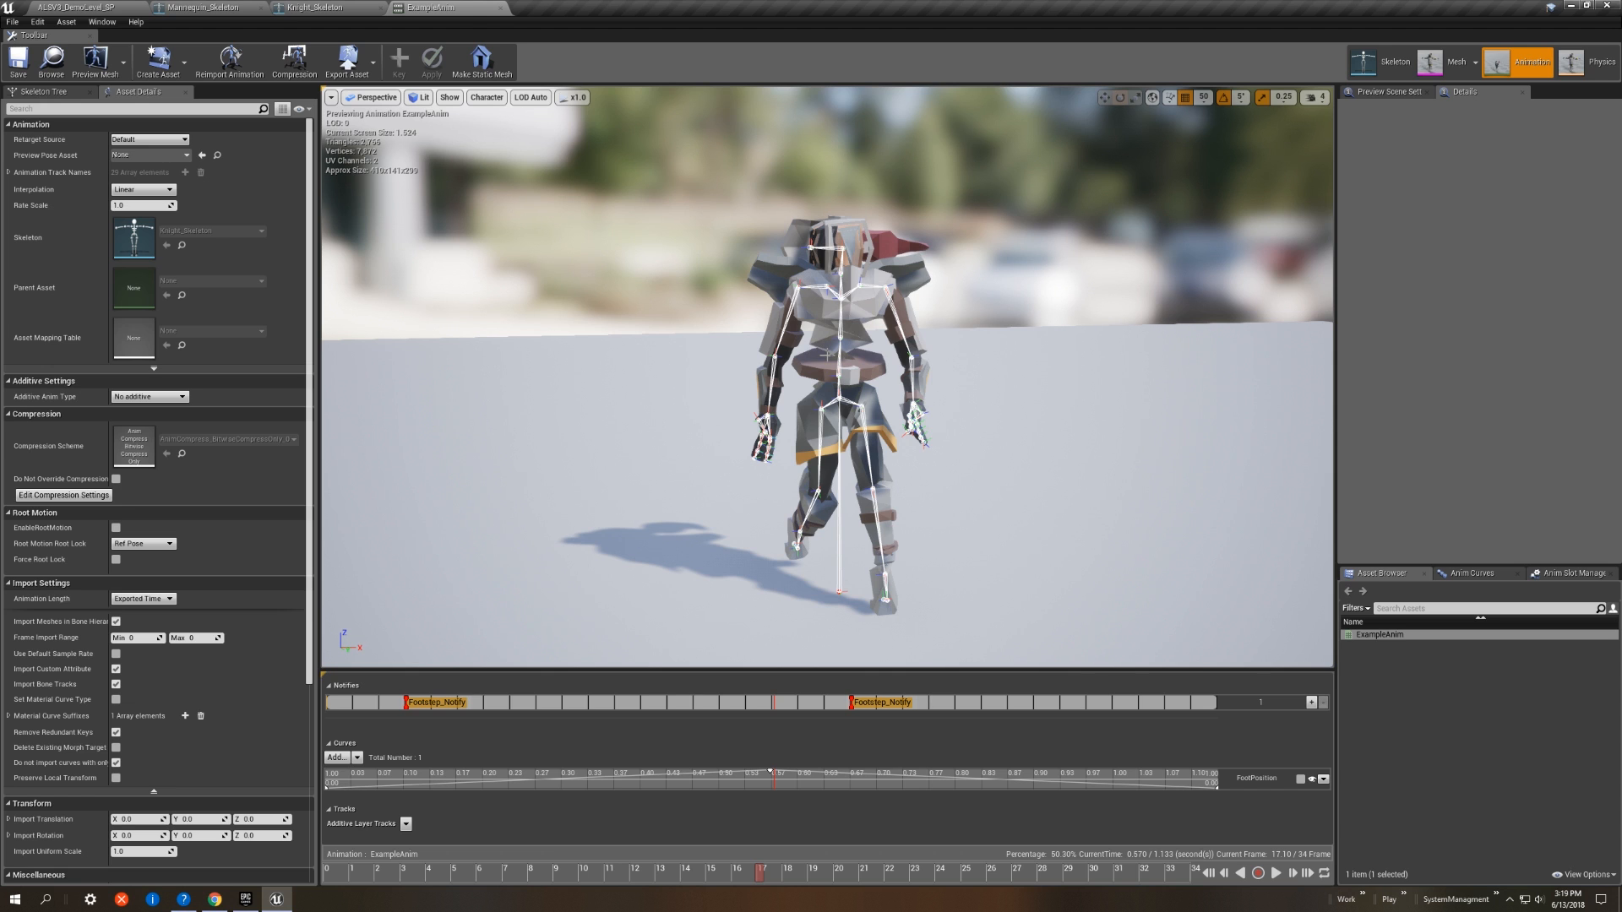
left_click(501, 7)
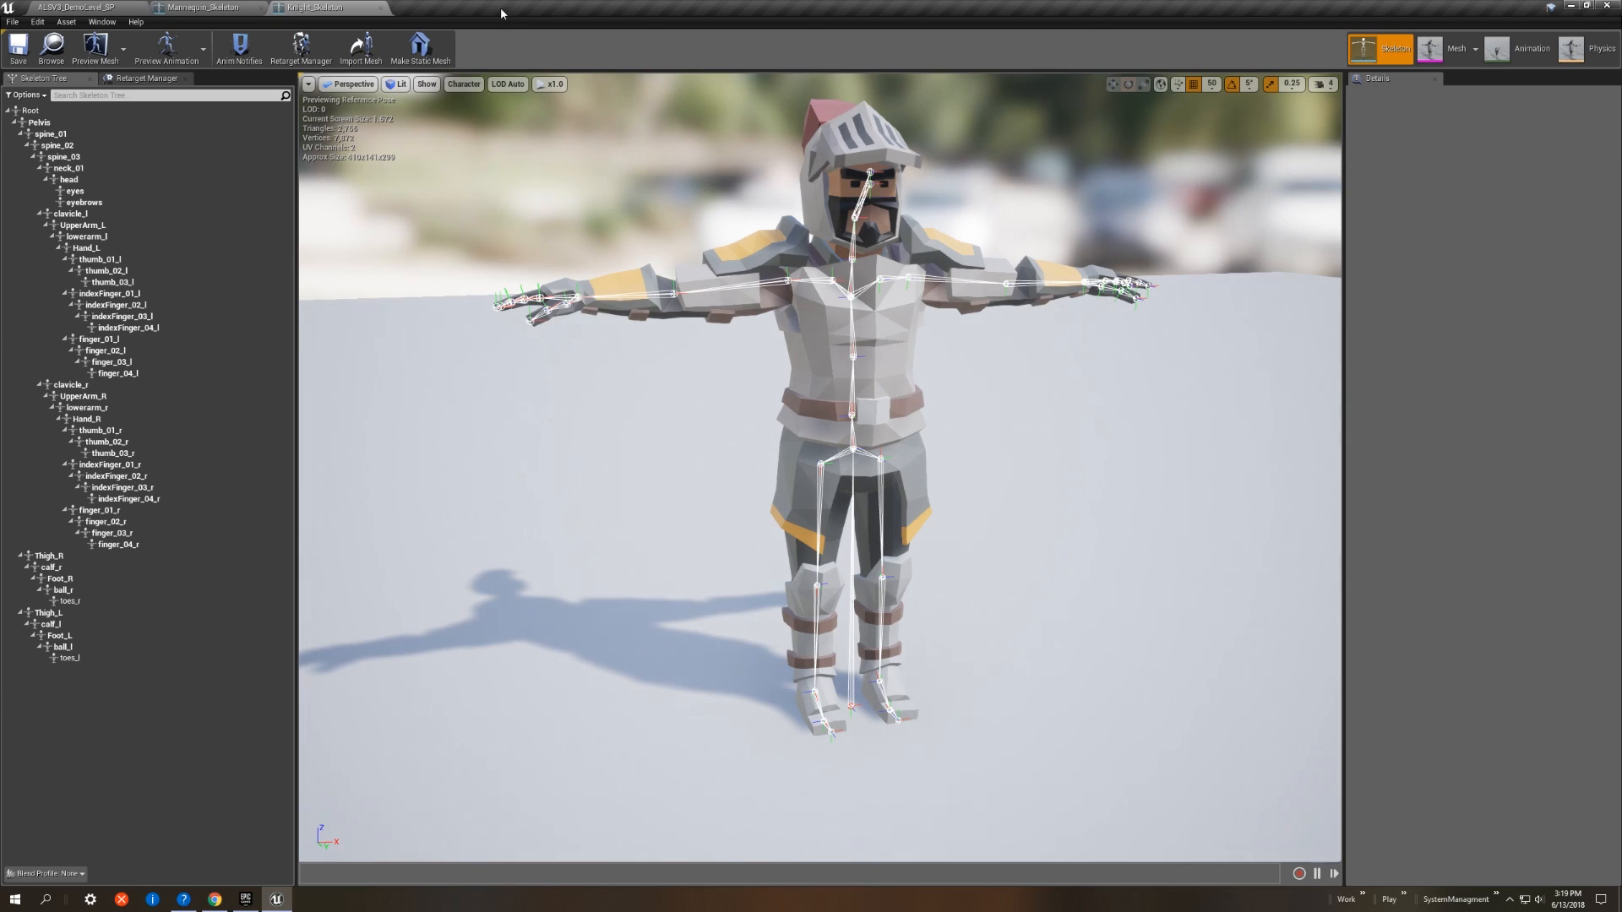
Step: Open Knight_Skeleton from the Characters_Updated_Rig folder of the PolygonKnights content
left_click(203, 7)
left_click(76, 7)
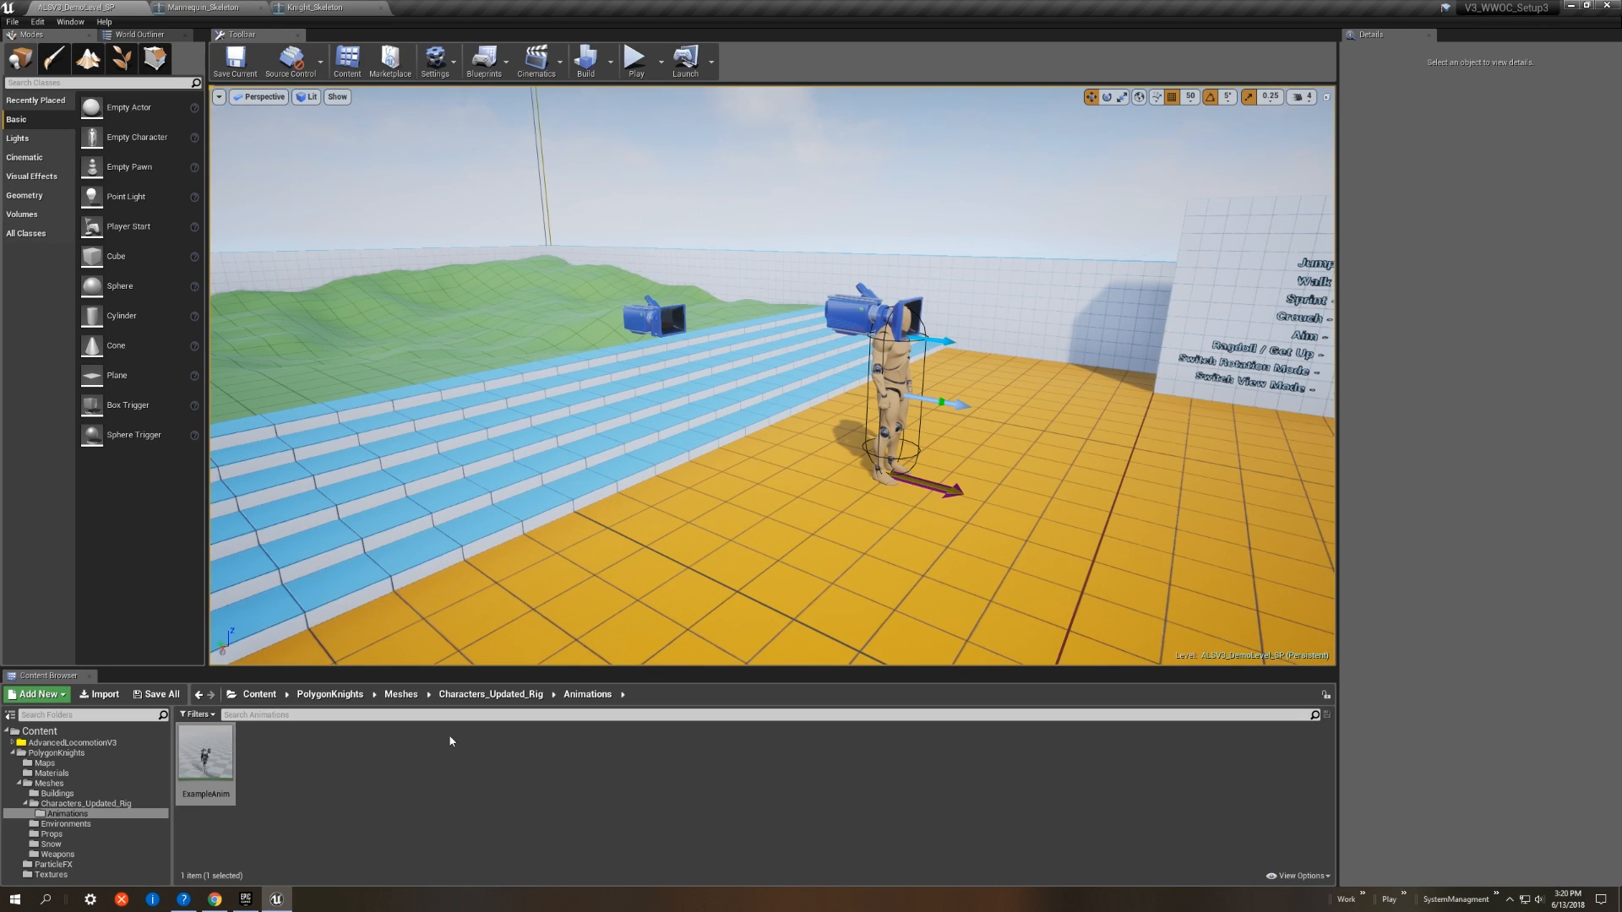
left_click(85, 803)
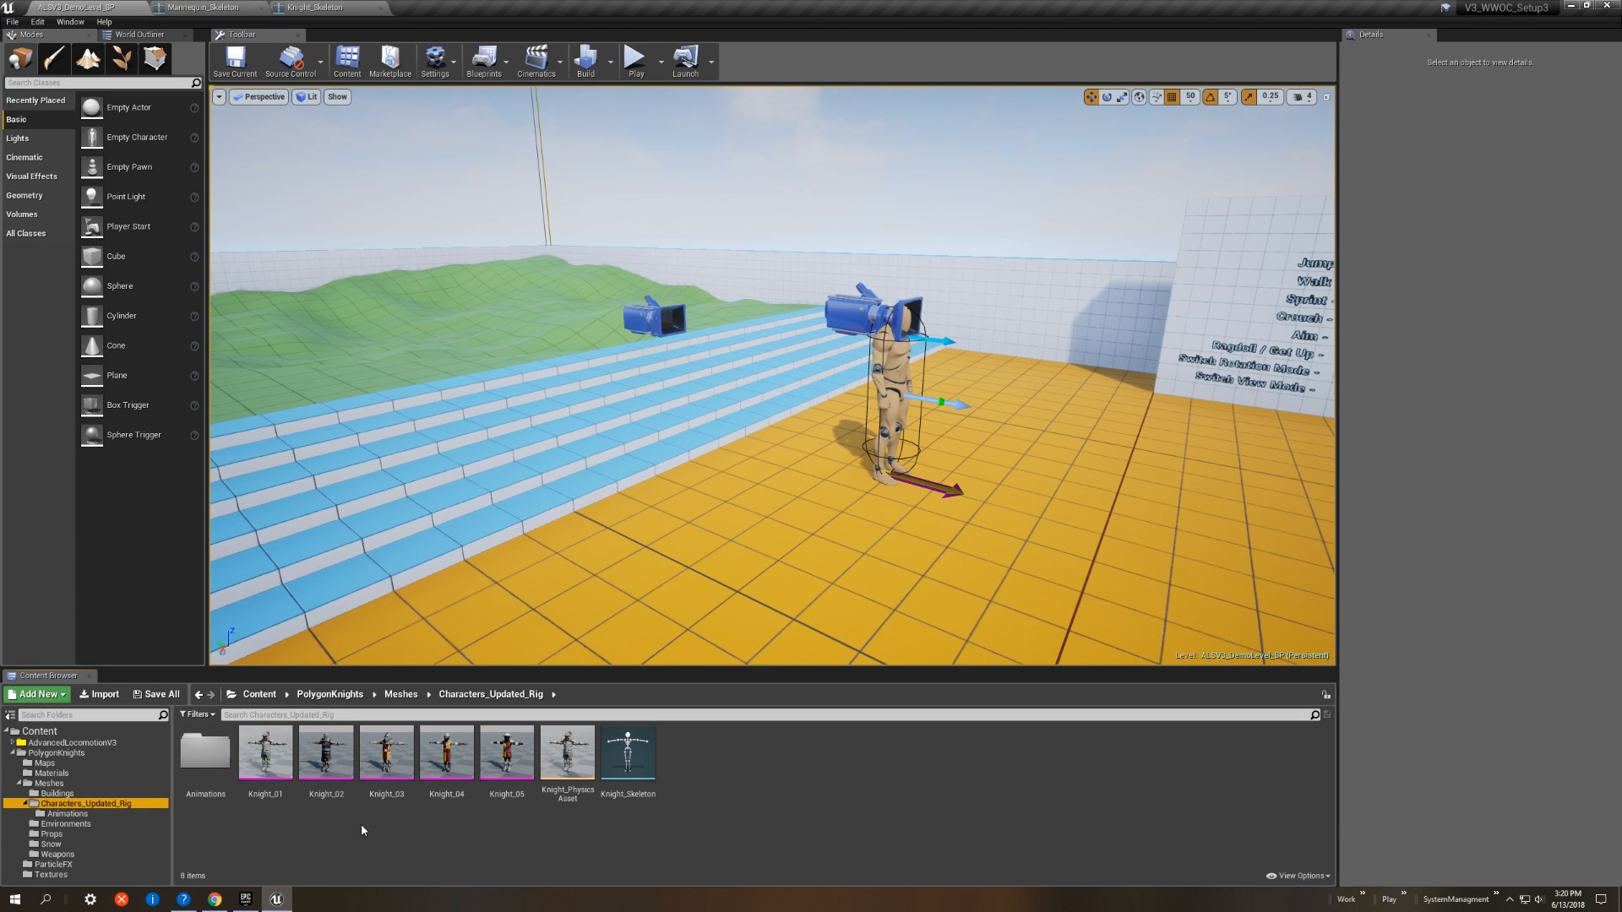
double_click(635, 773)
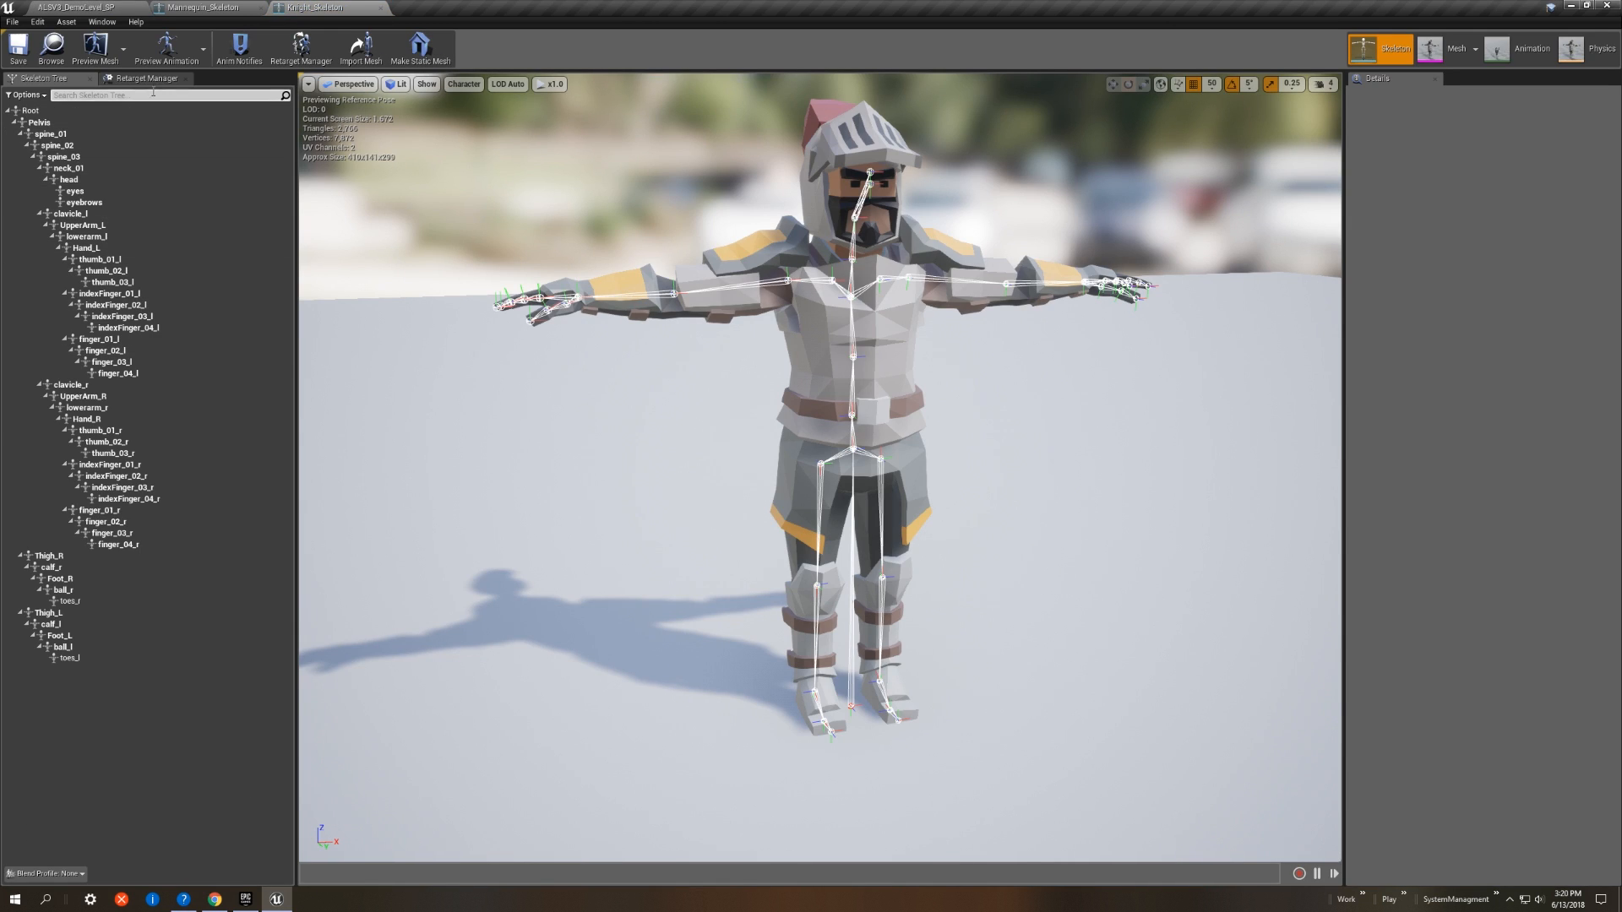
Step: Review the knight's Humanoid rig bone mapping in the Retarget Manager and check its T-pose from the front
left_click(147, 78)
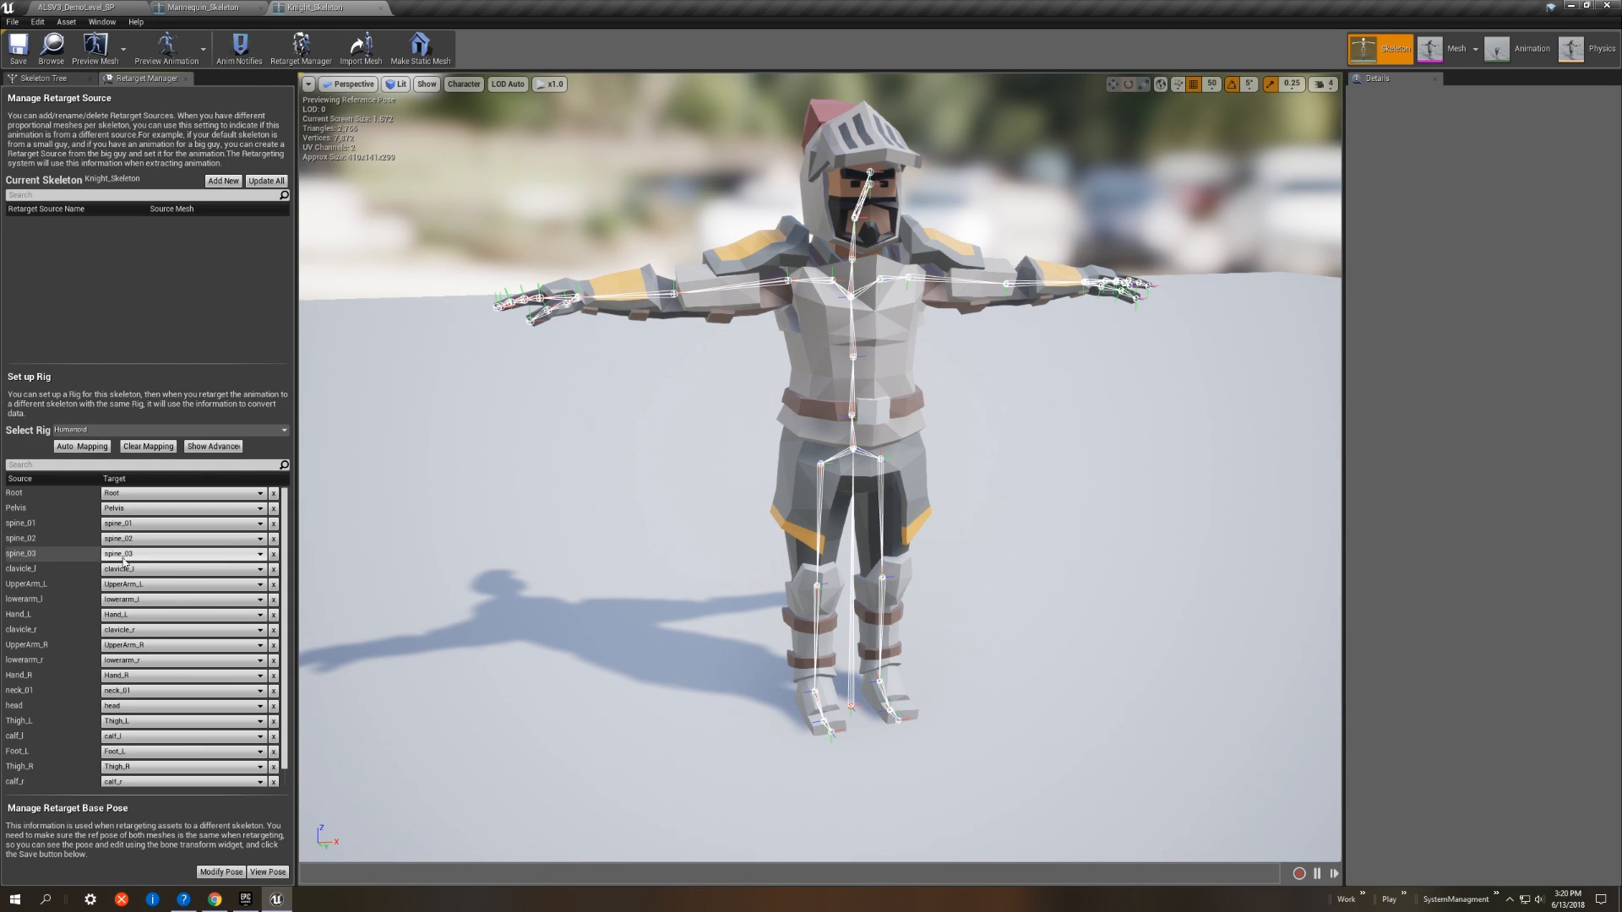
scroll(108, 659, "down", 1)
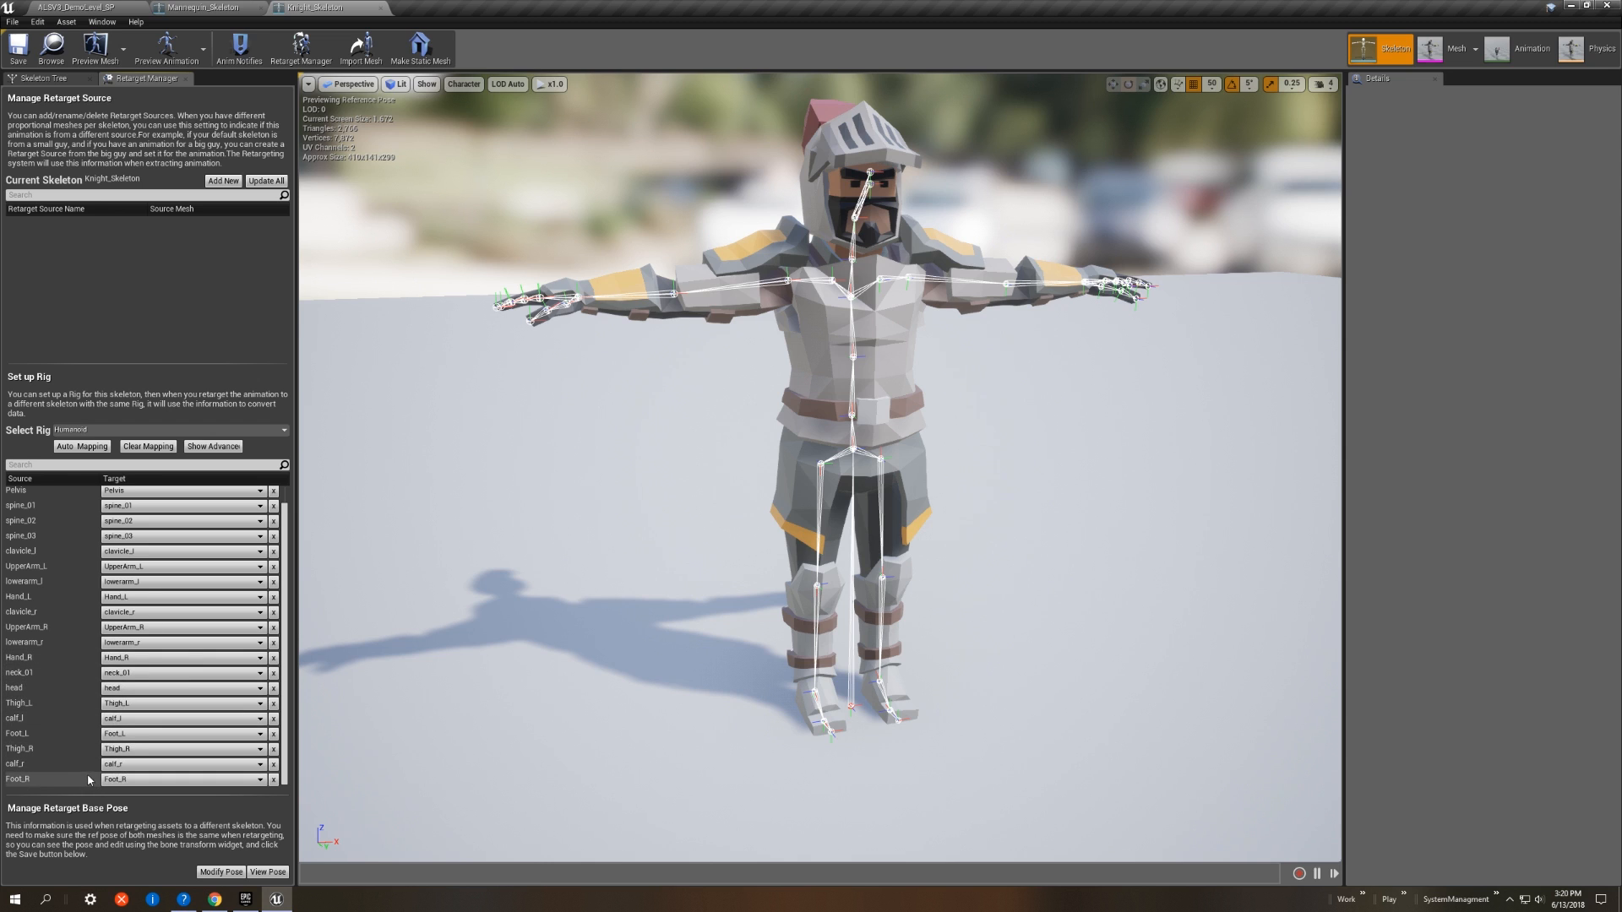
scroll(91, 779, "up", 1)
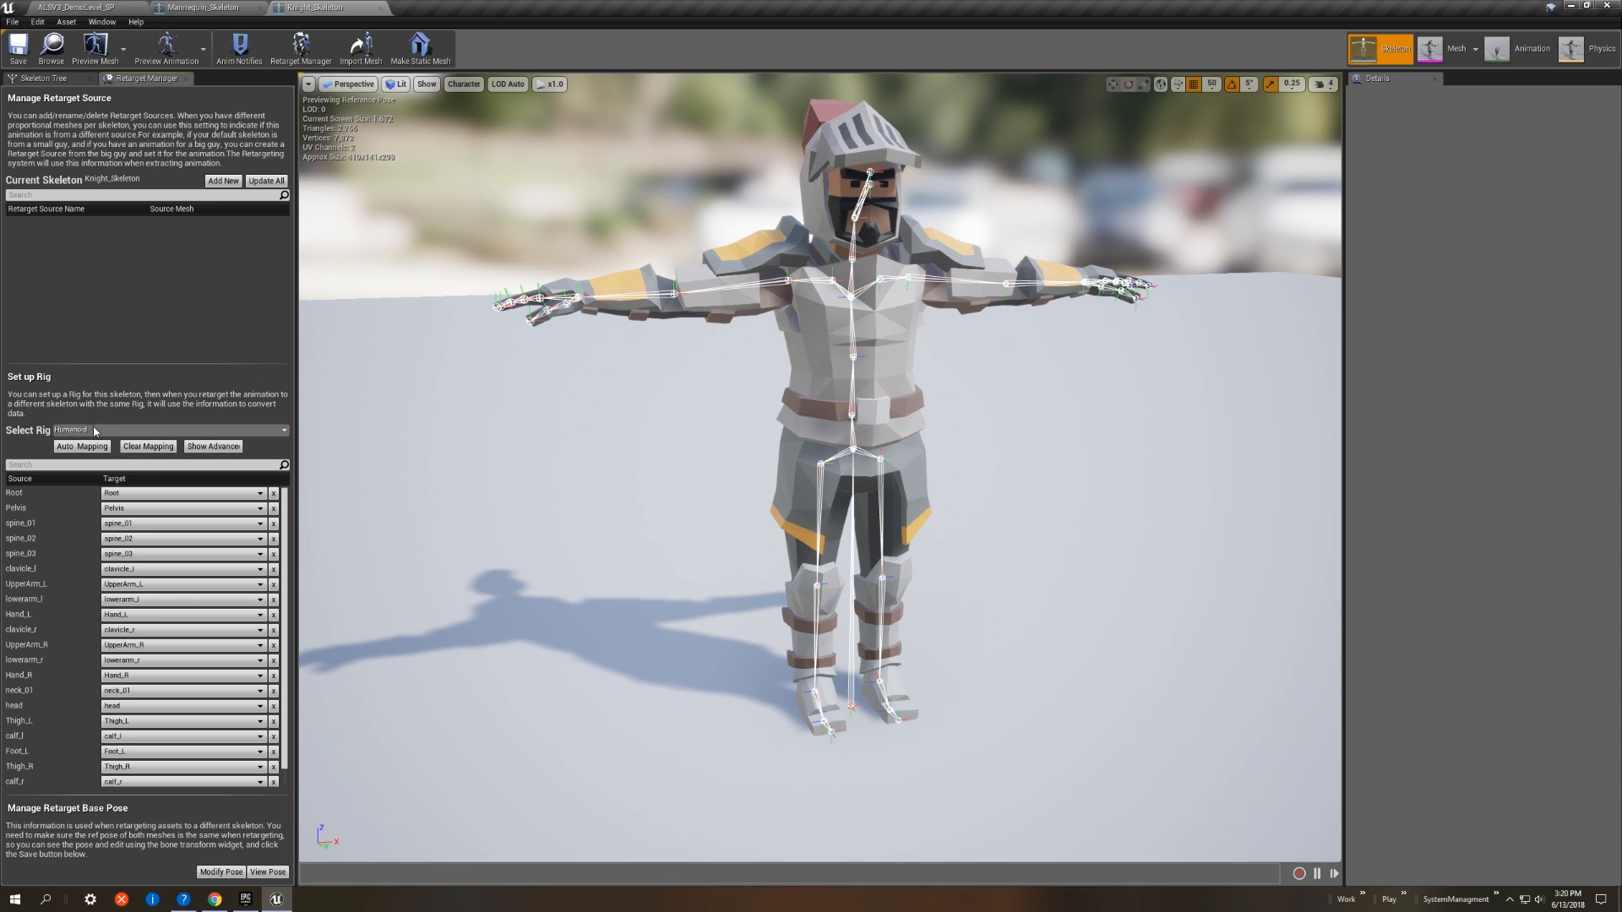
scroll(87, 506, "down", 1)
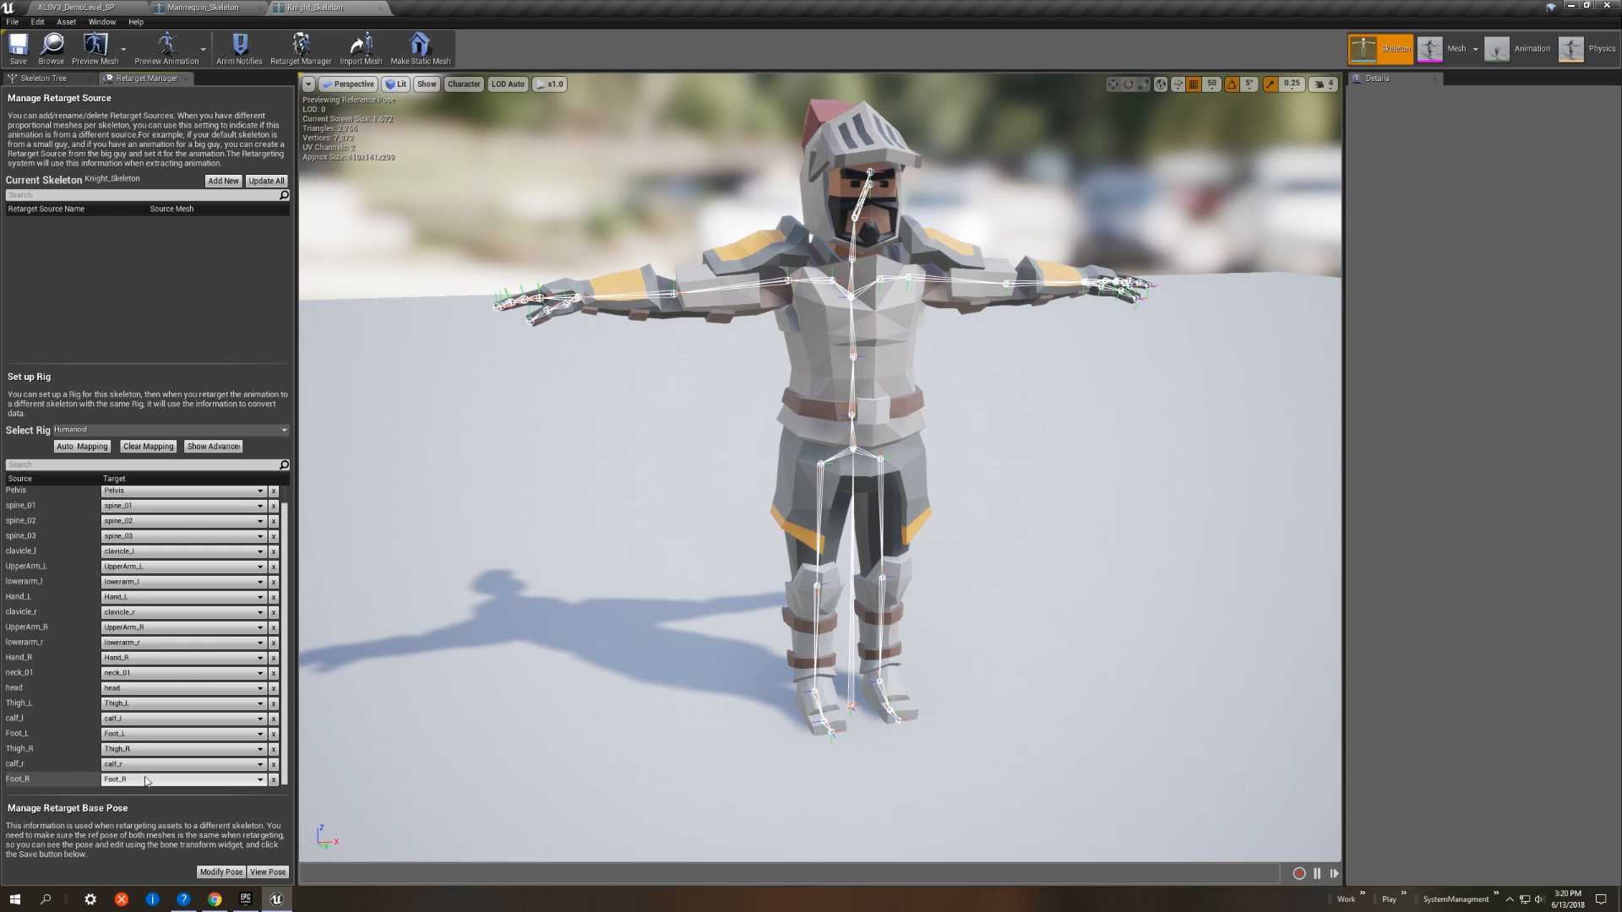
scroll(169, 675, "up", 1)
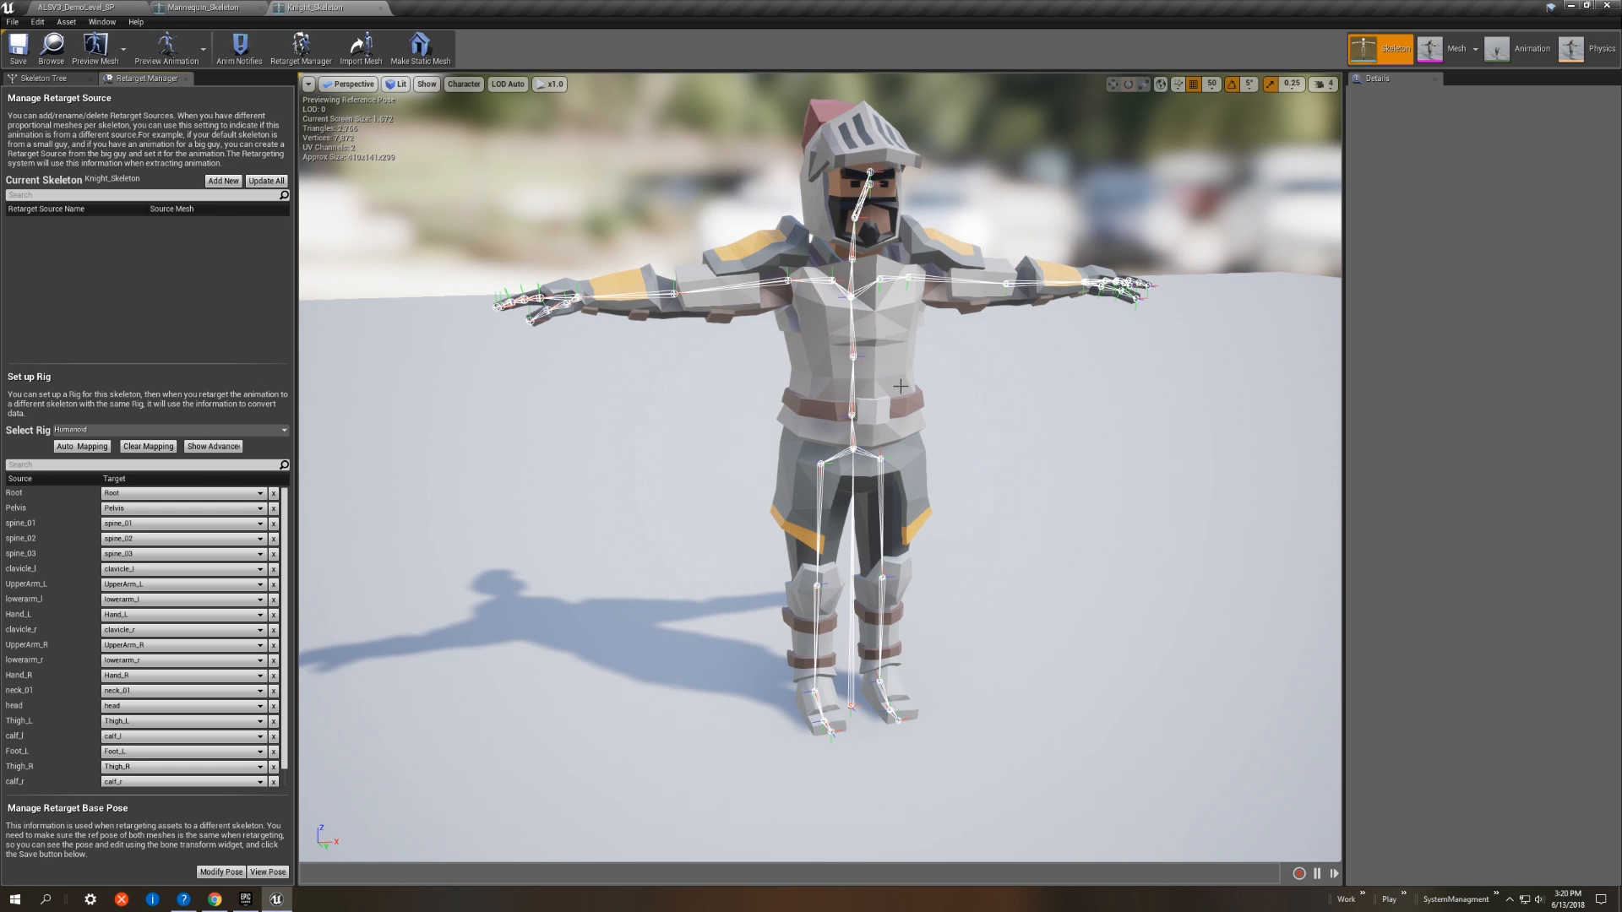
left_click_drag(997, 424, 912, 405, "alt")
mouse_move(997, 424)
middle_mouse_down()
mouse_move(1016, 413)
mouse_move(977, 444)
middle_mouse_up()
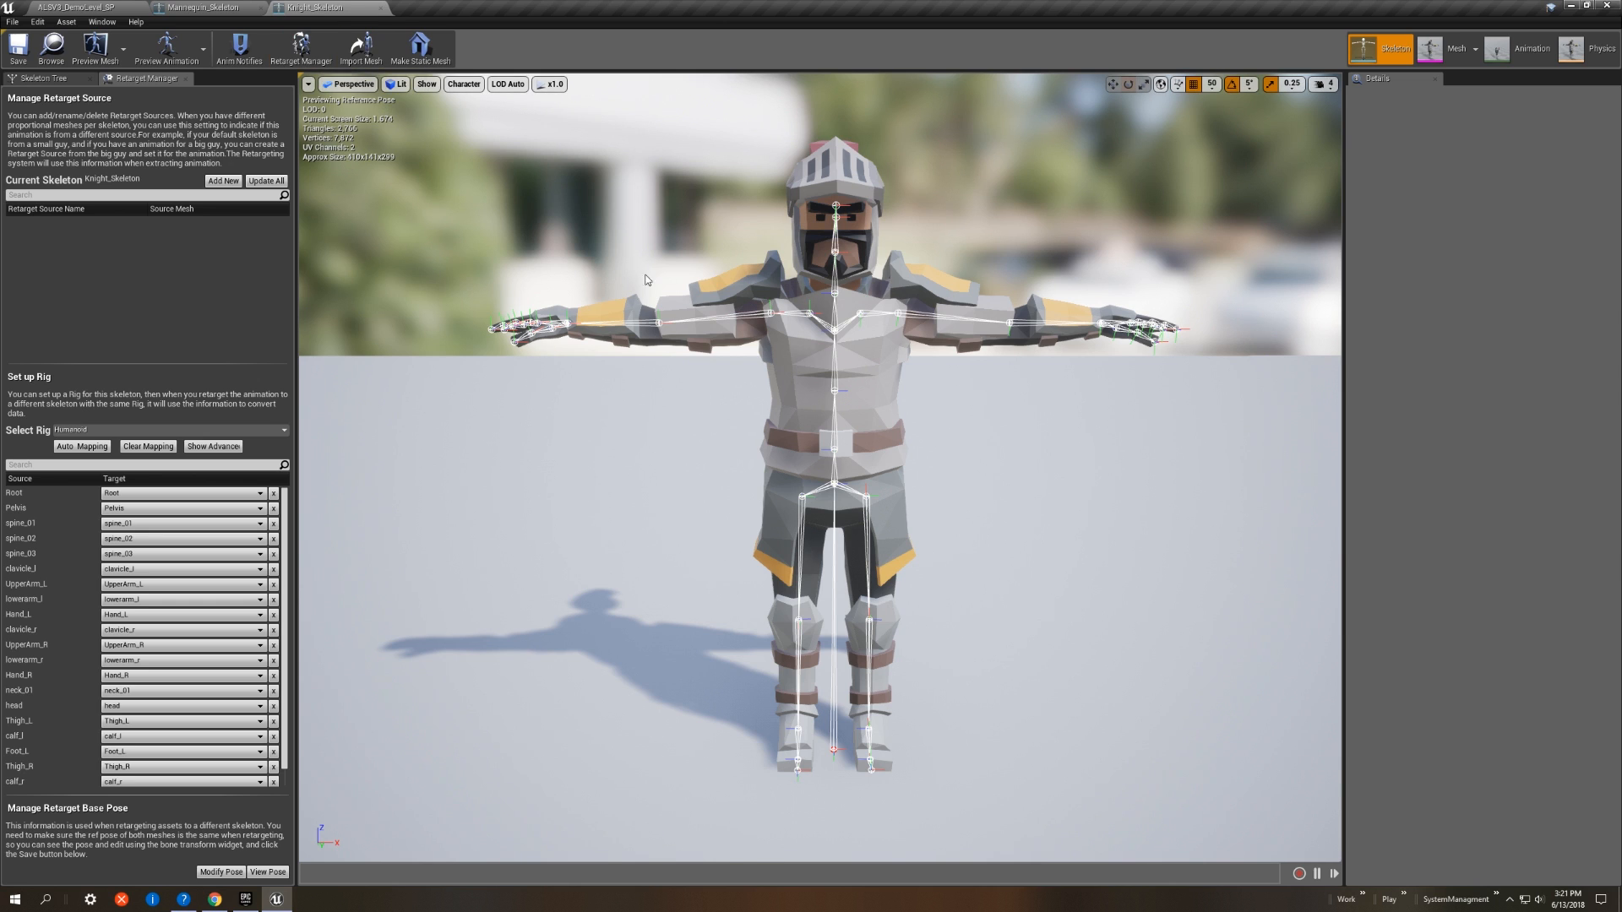
Step: Set Mannequin_Skeleton's retarget base pose by importing T_Pose from the ALS_Mannequin_RetargetPoses pose asset
left_click(239, 7)
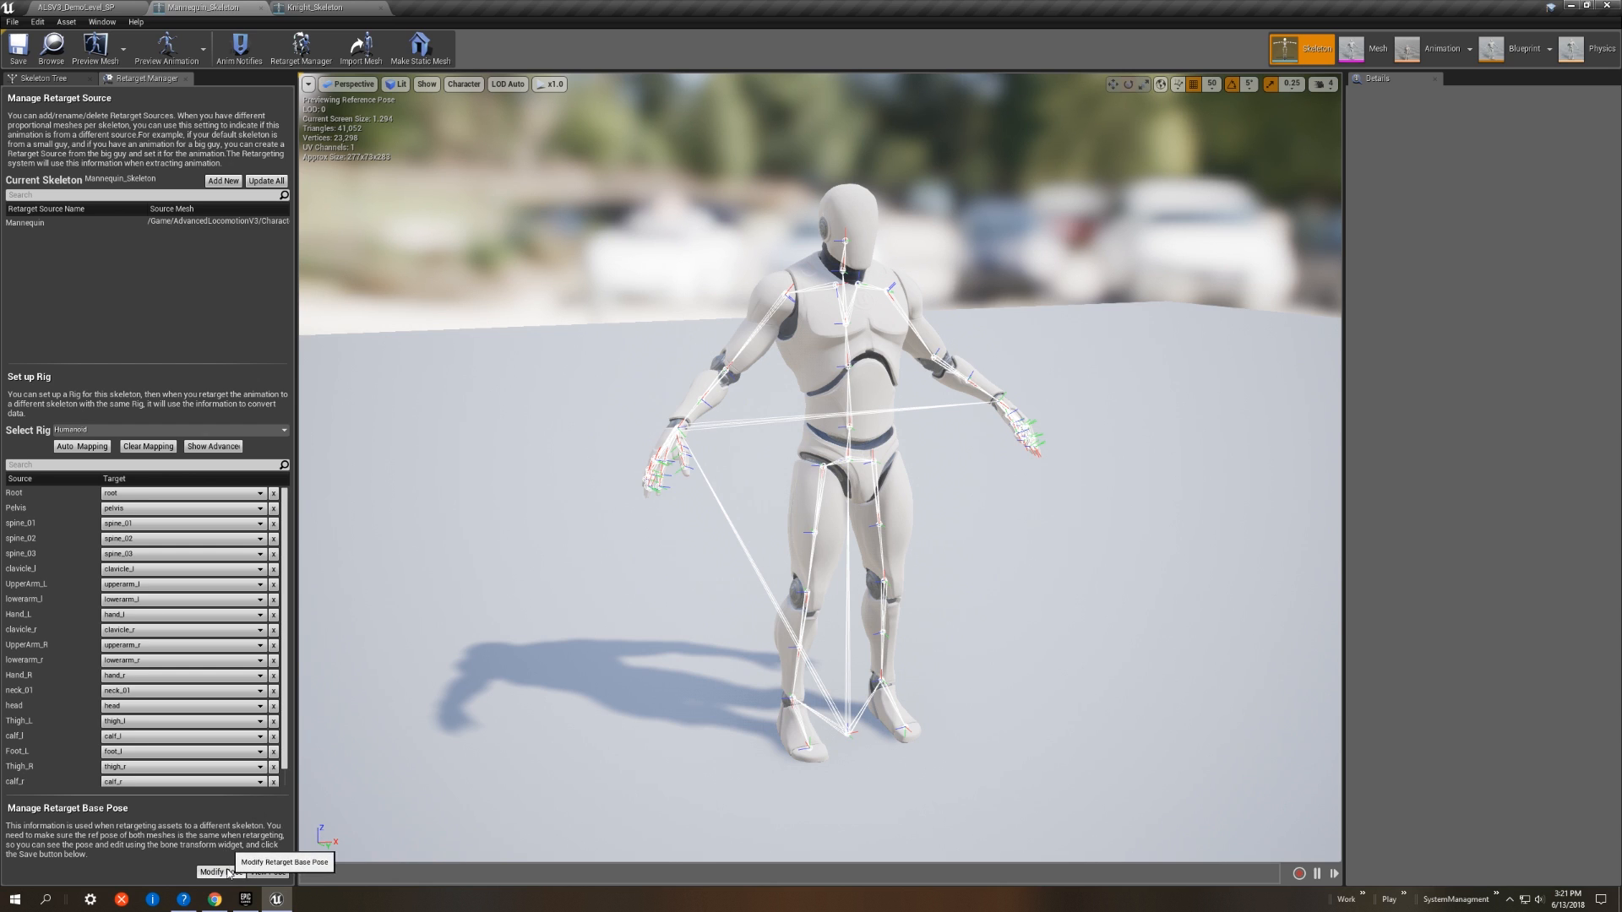
left_click(224, 872)
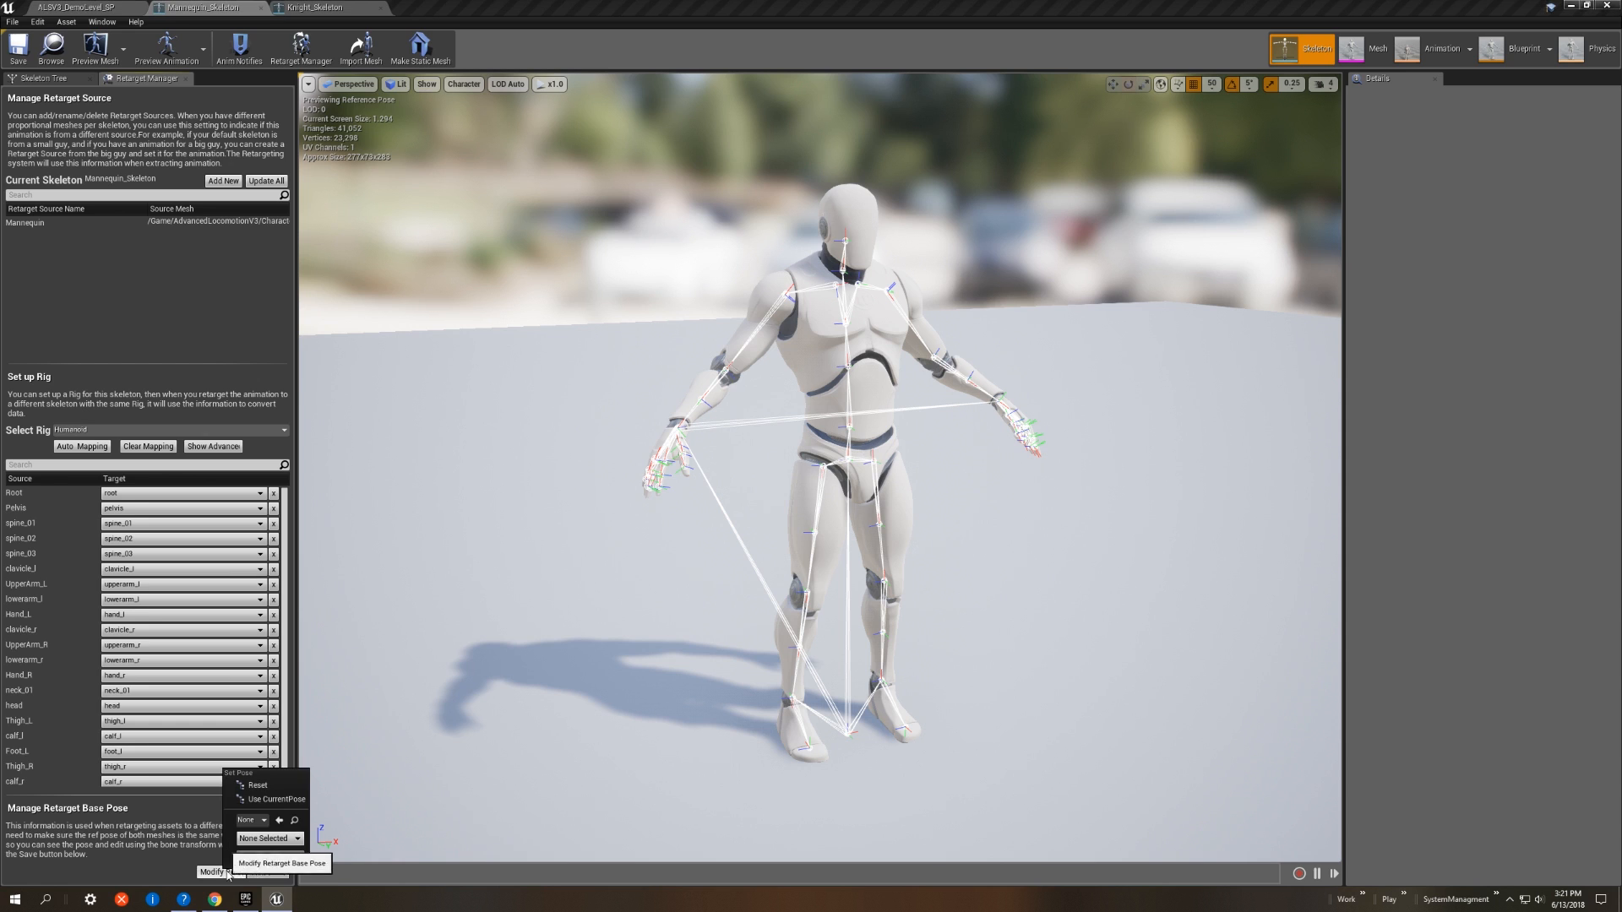
left_click(251, 821)
left_click(353, 642)
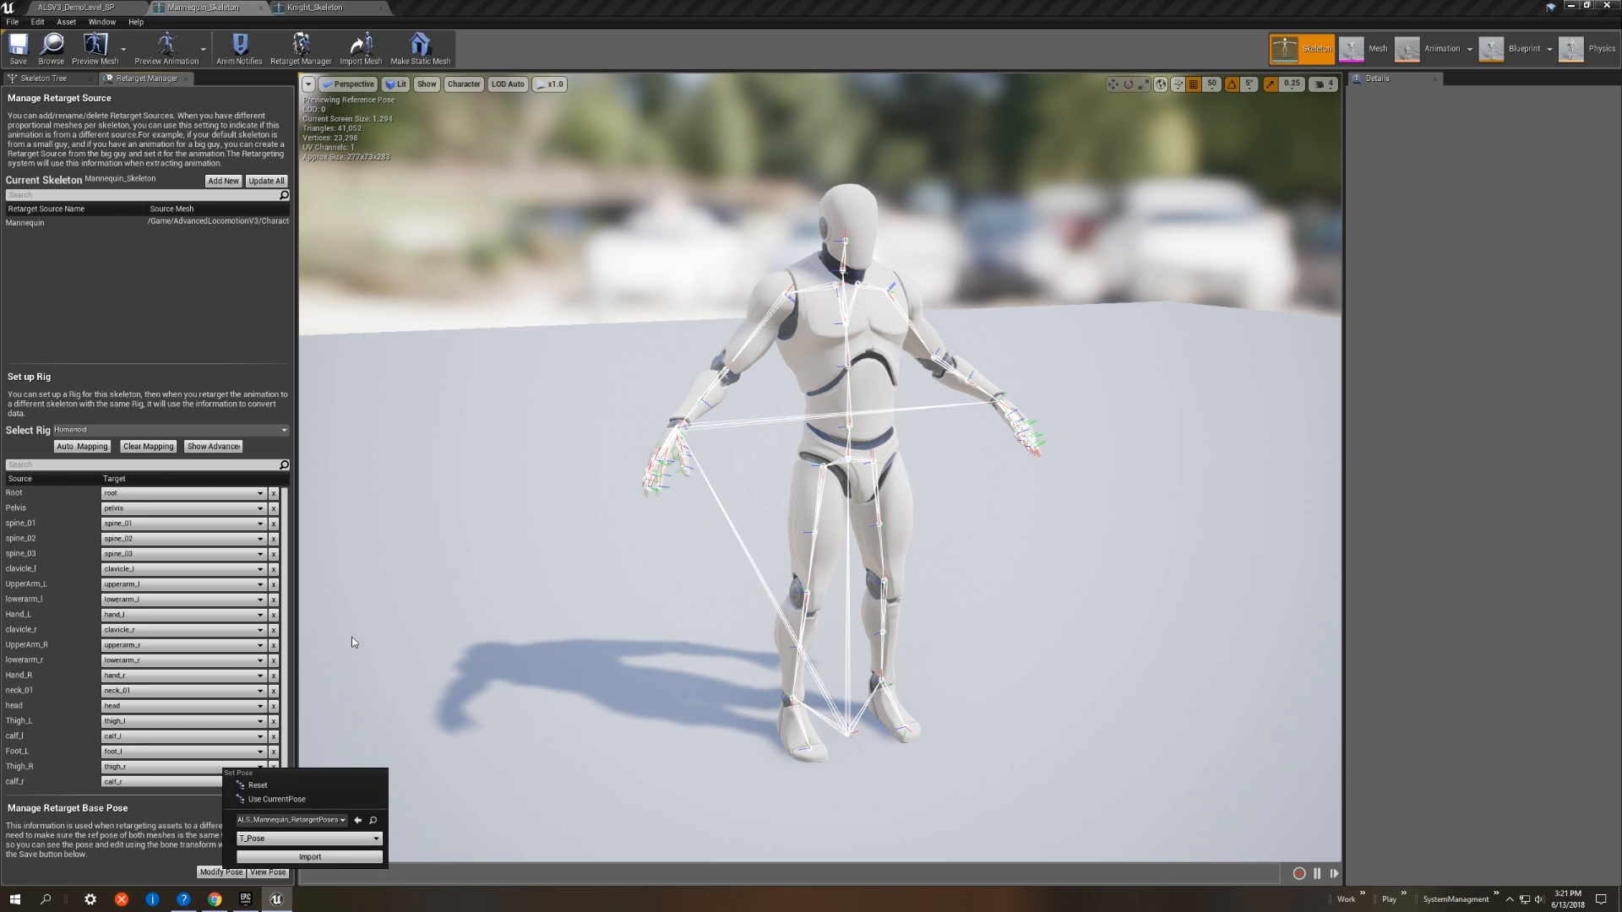
left_click(343, 855)
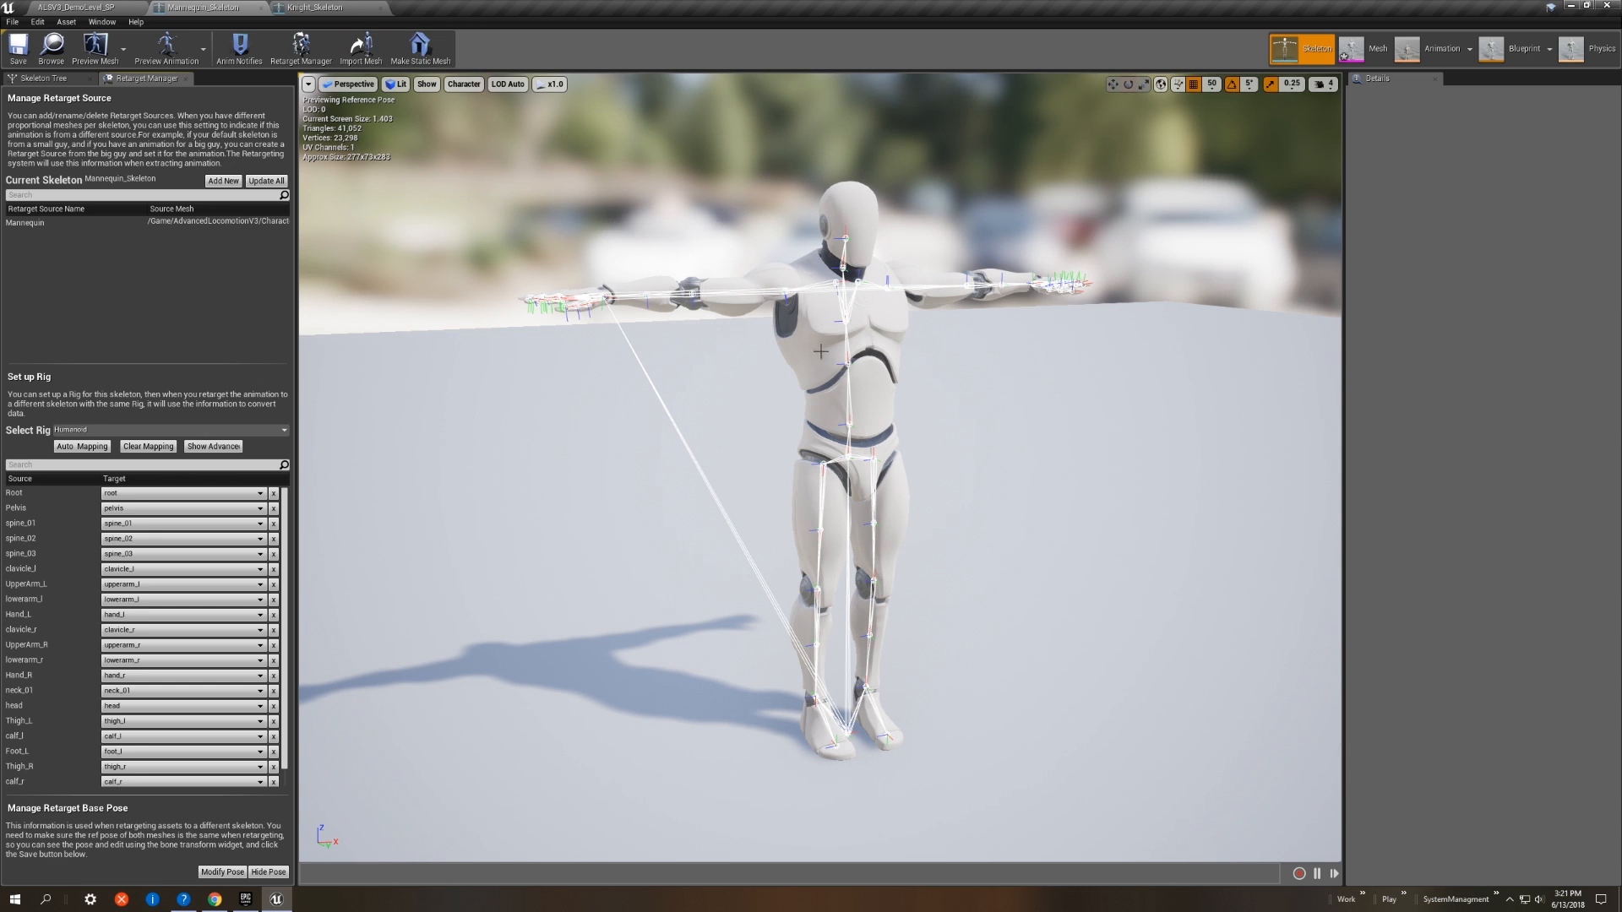
Step: Start a duplicate-and-retarget of Mannequin_AnimBP from AdvancedLocomotionV3's Mannequin folder, with Knight_Skeleton as the target skeleton
left_click(354, 8)
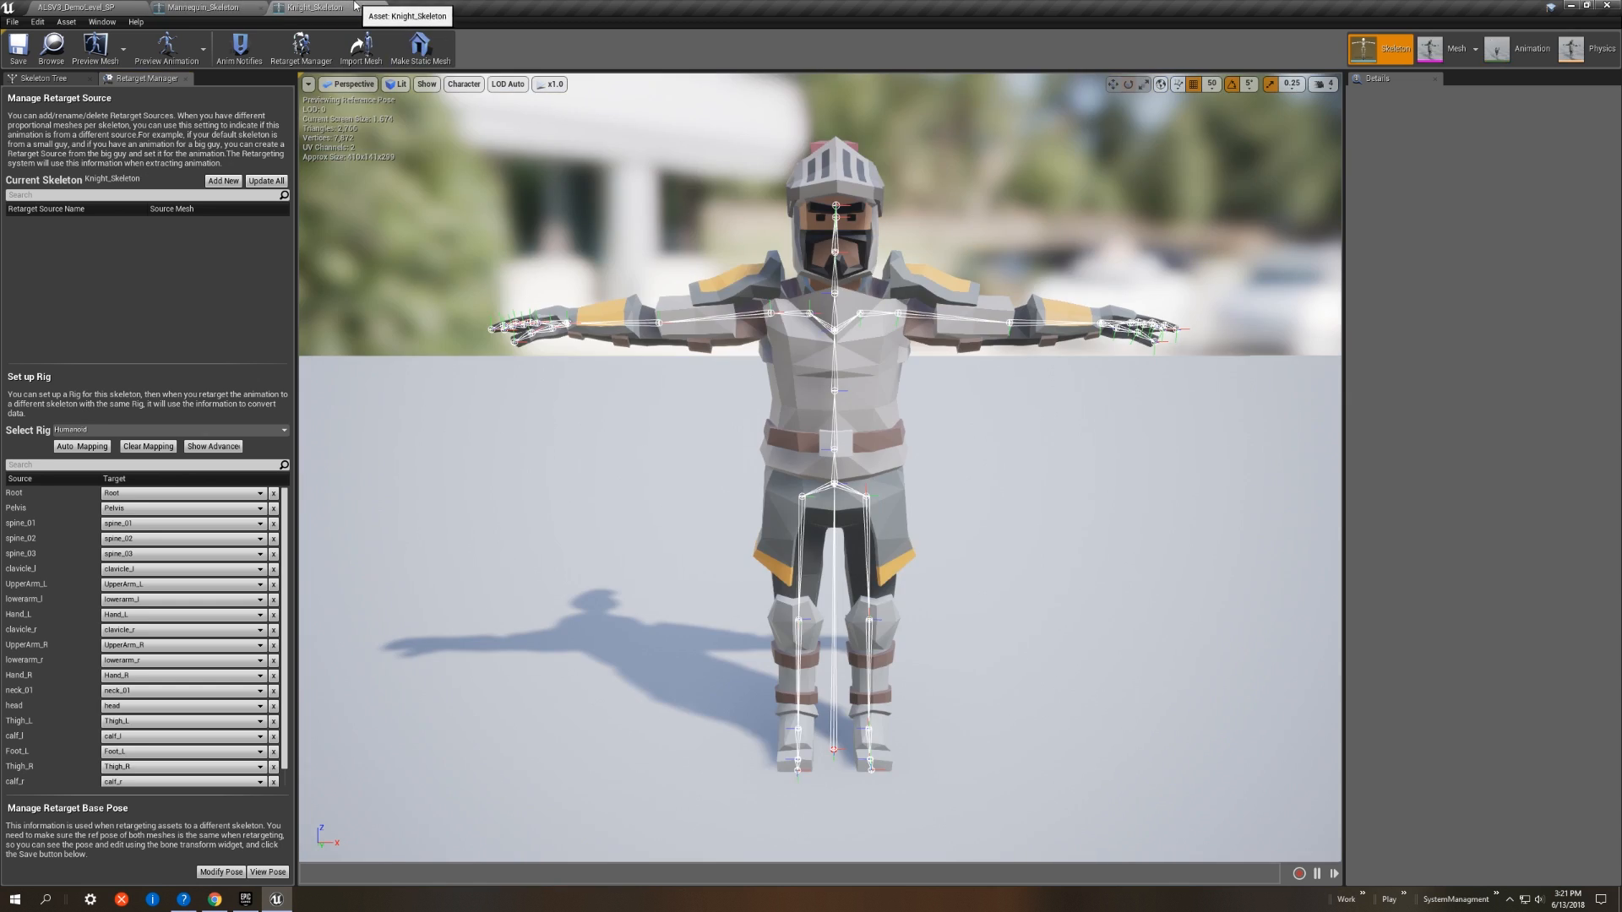
left_click(91, 6)
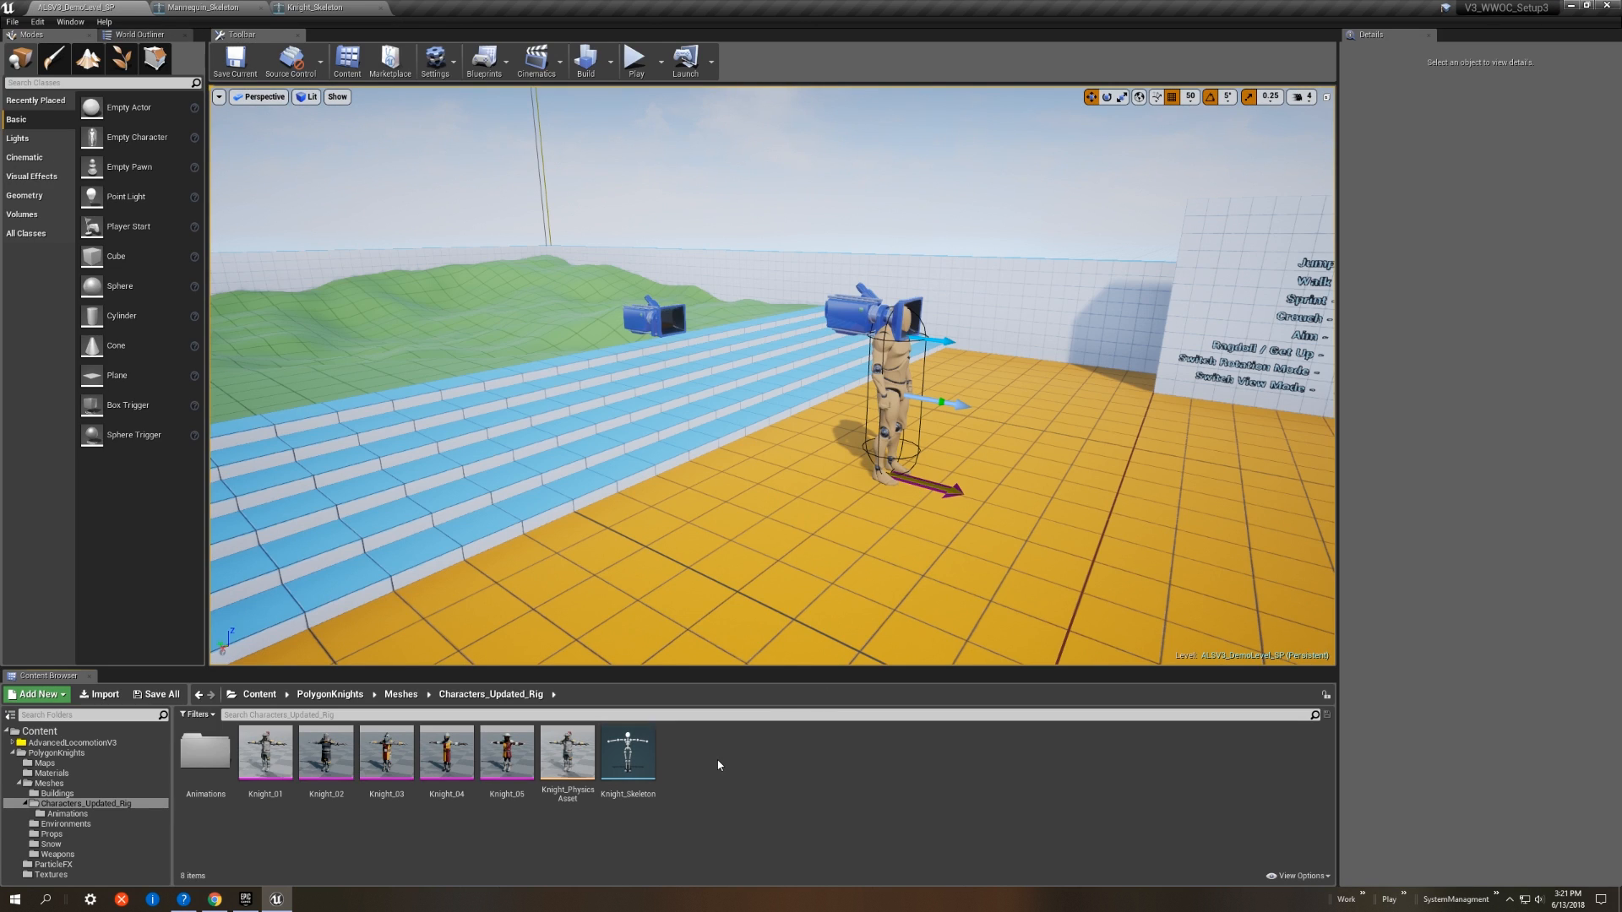
left_click(67, 742)
double_click(326, 752)
double_click(205, 752)
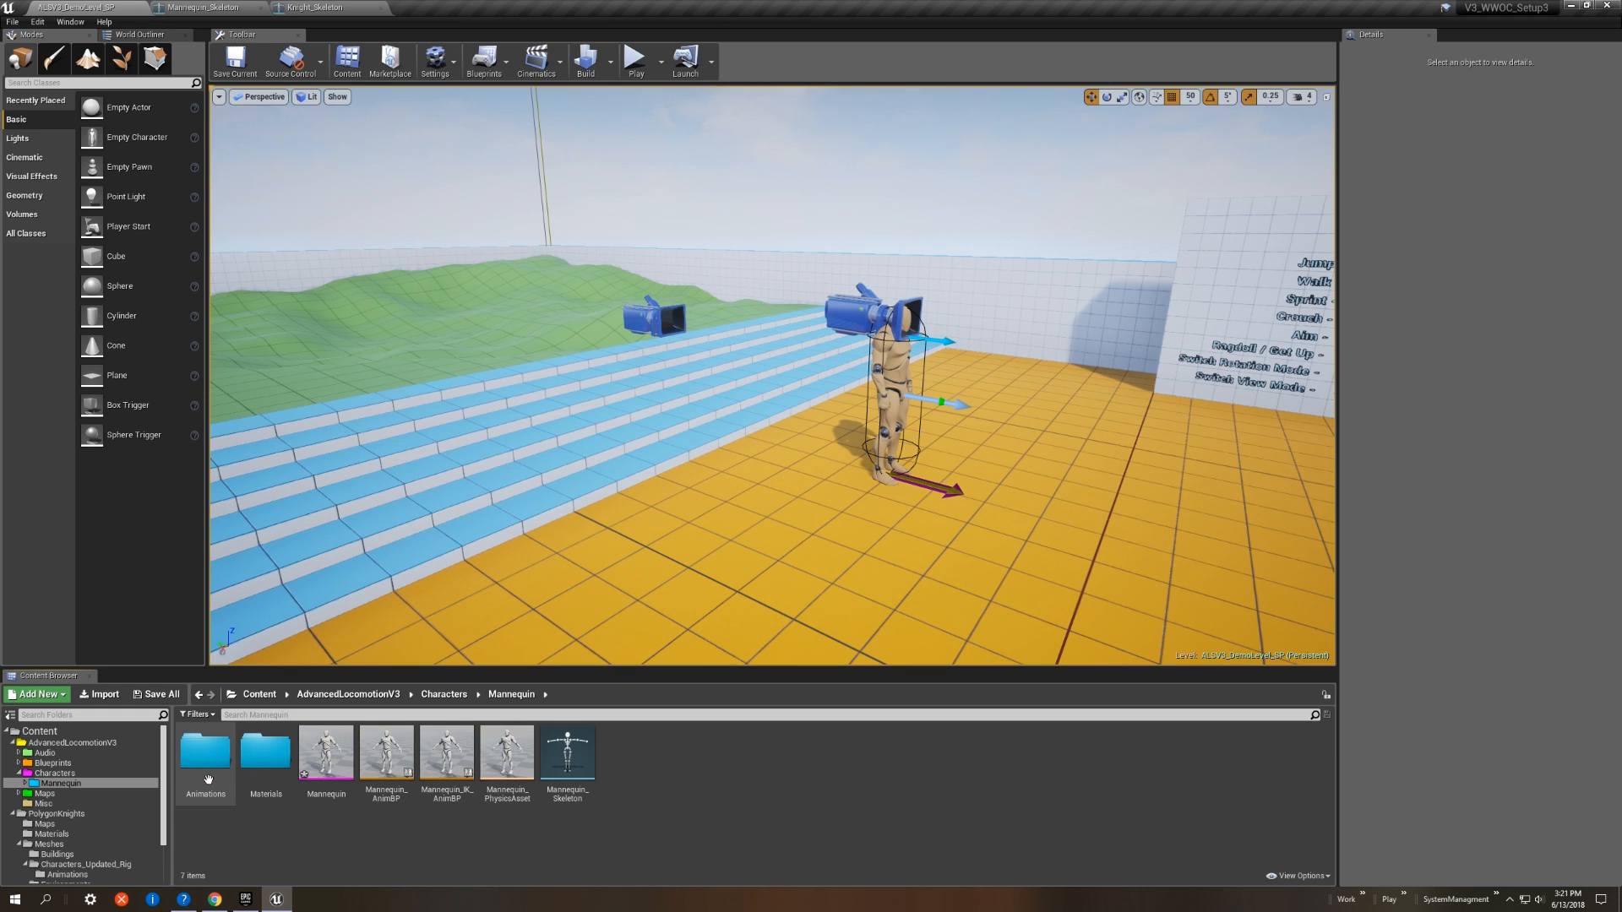
left_click(380, 766)
right_click(380, 766)
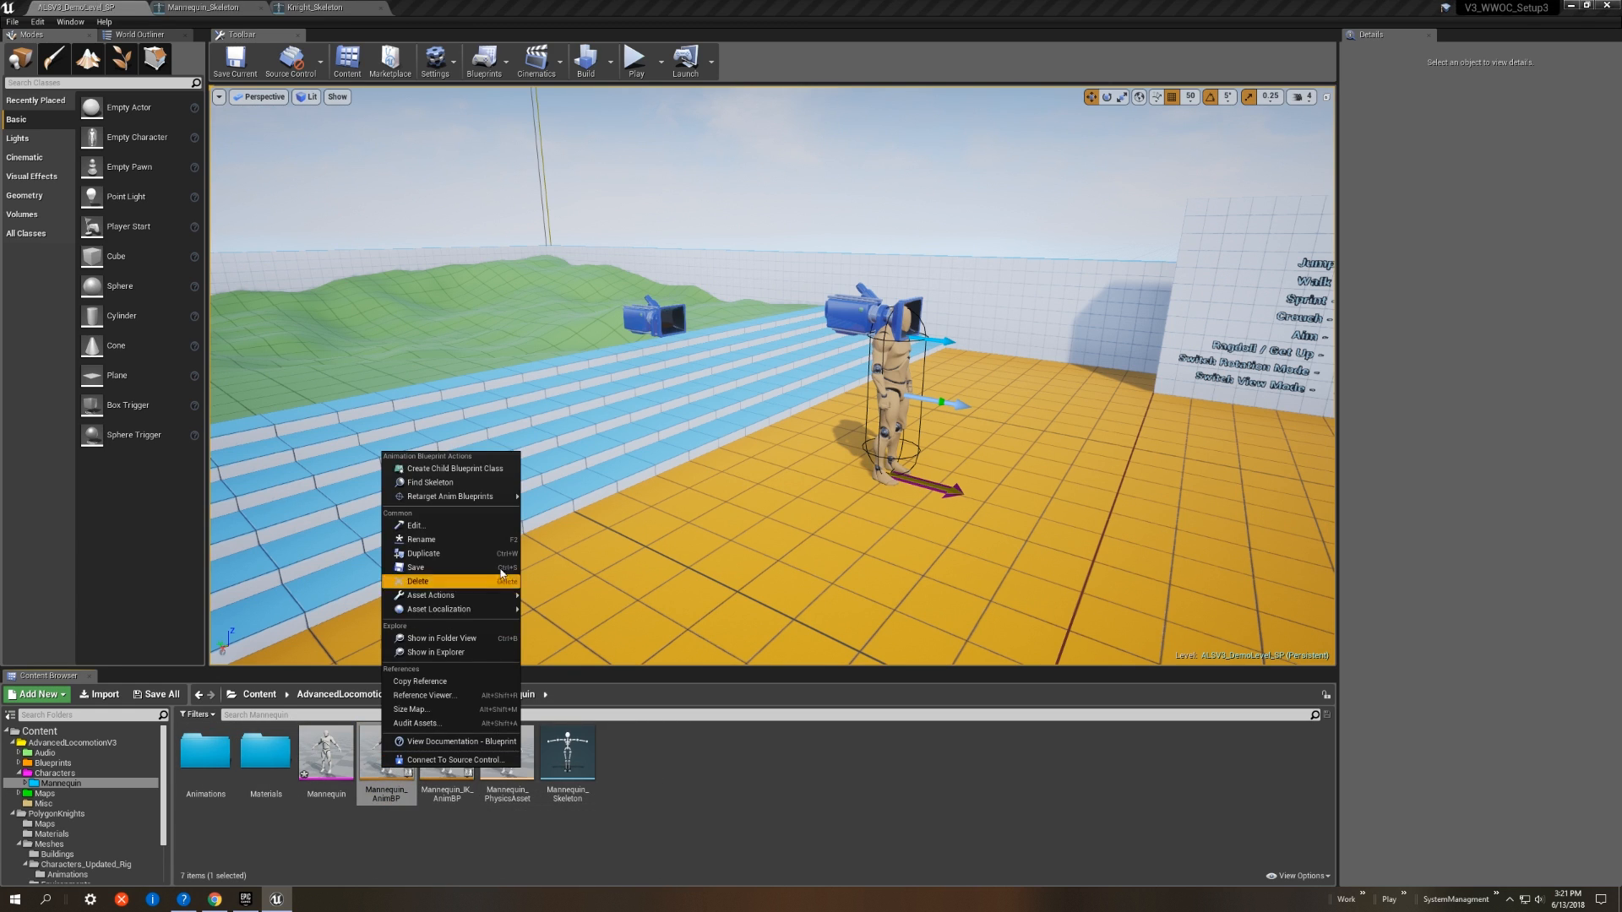
mouse_move(502, 499)
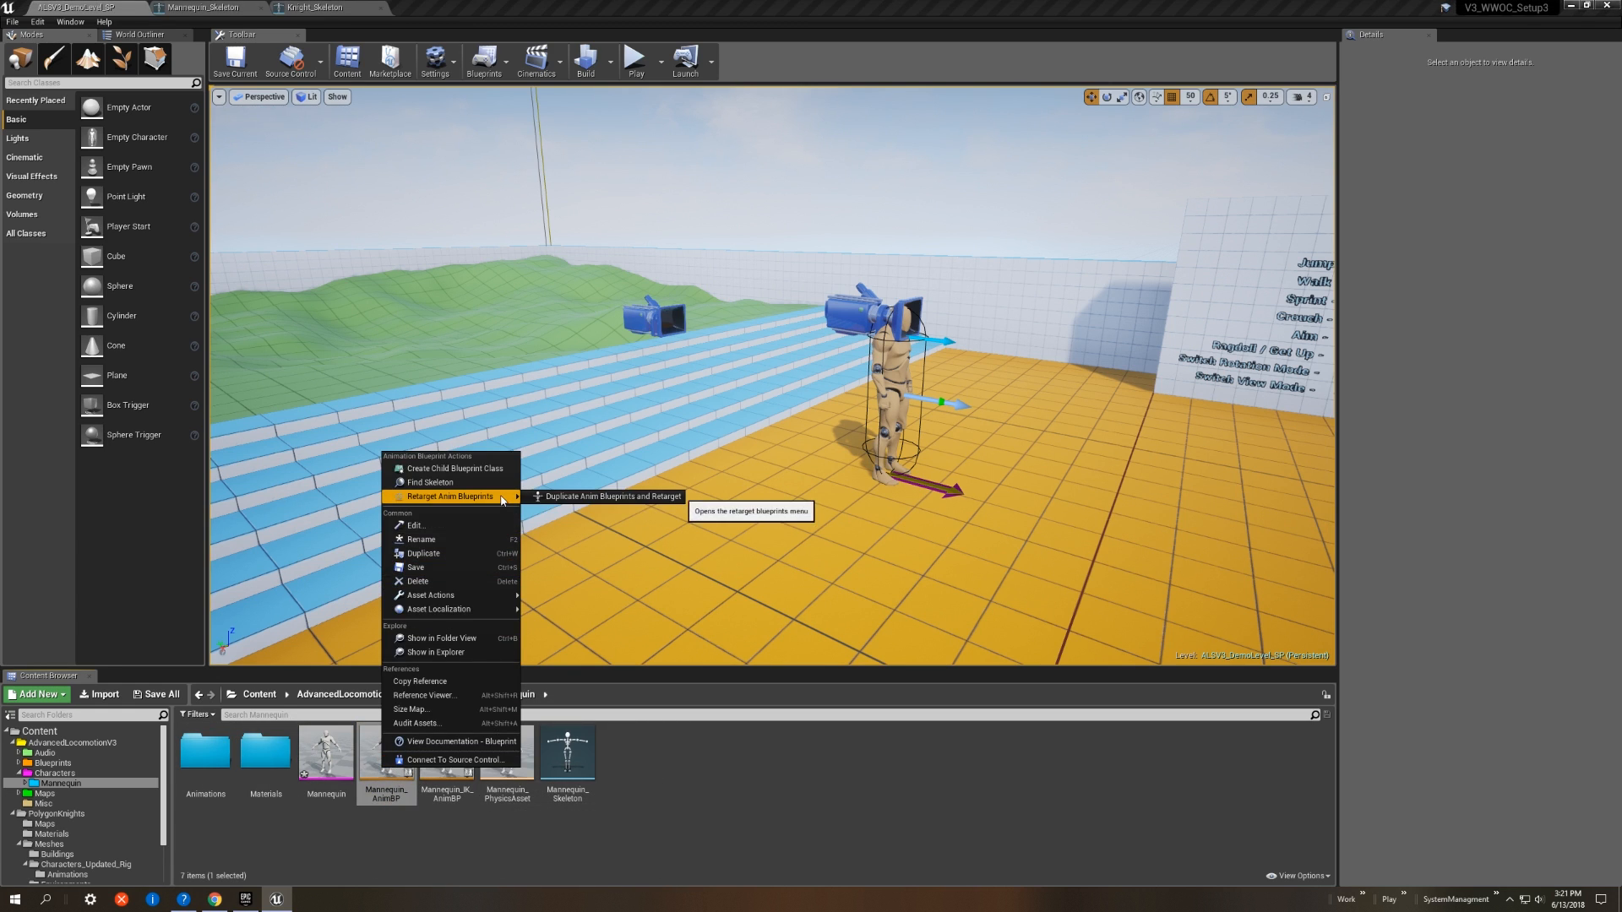
left_click(605, 498)
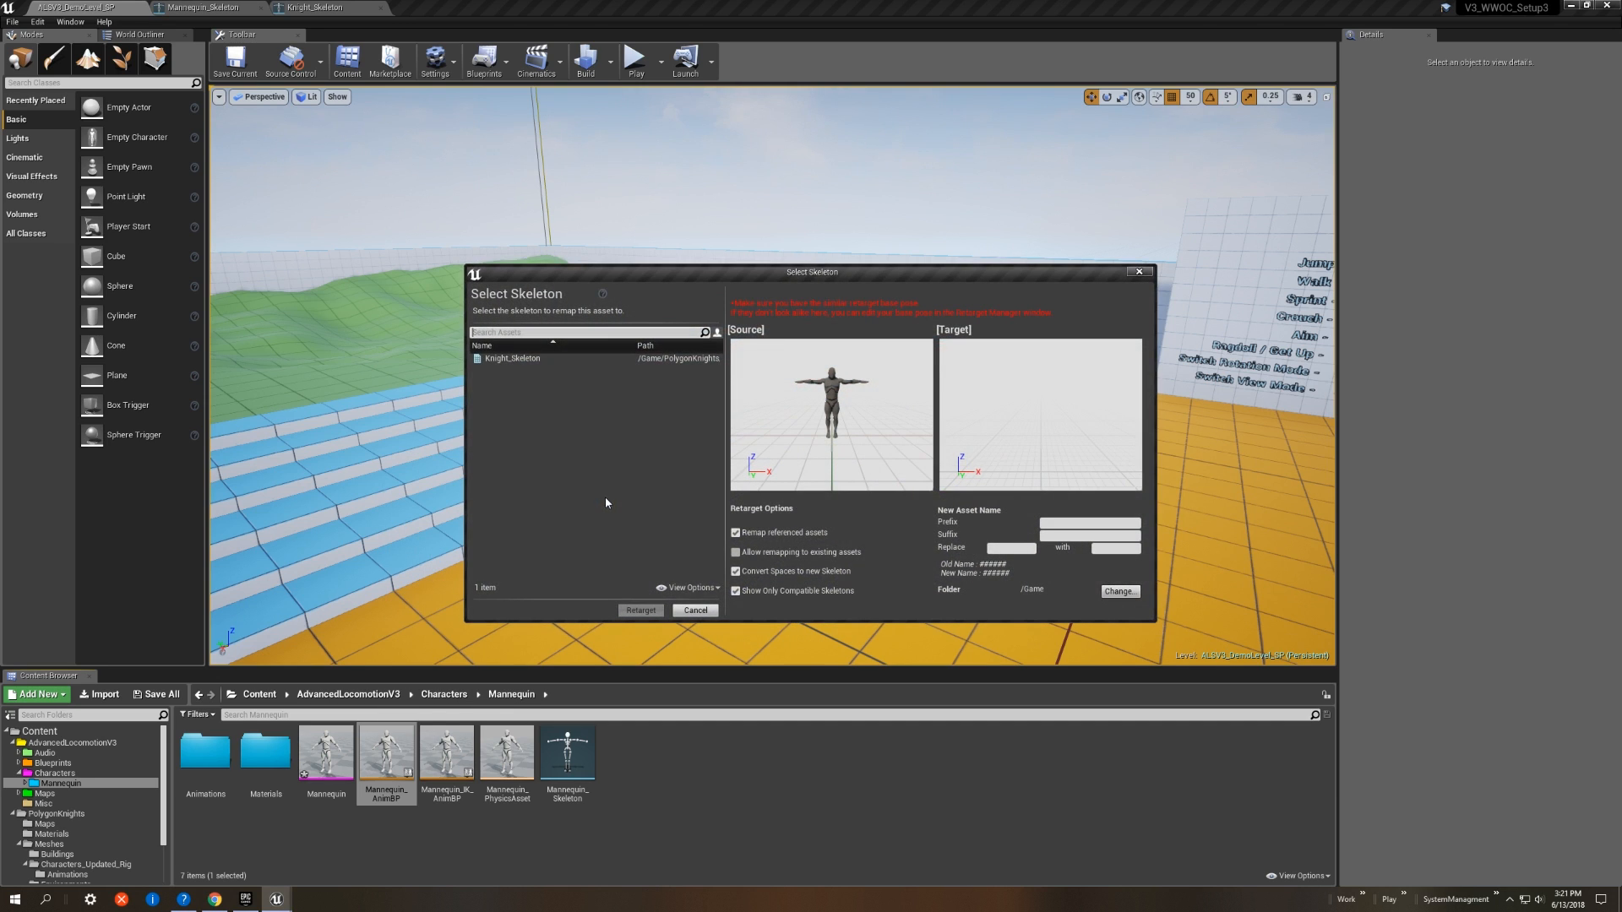
left_click(594, 358)
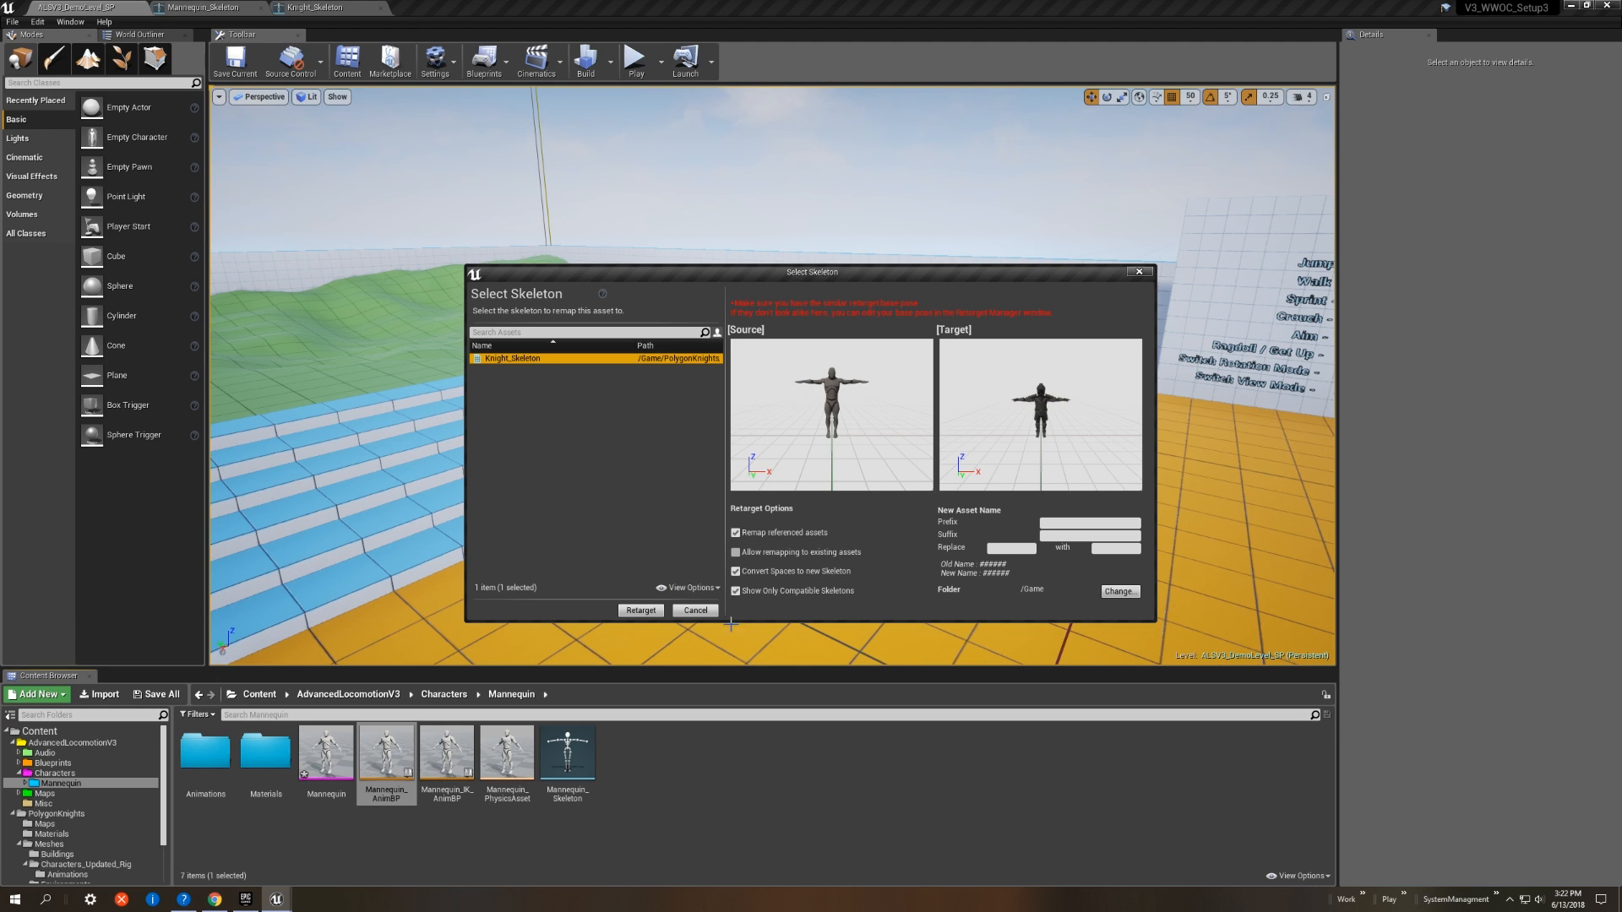
Step: Retarget the assets, replacing ALS_ with Knight_ in their names and saving them to PolygonKnights' Meshes/Characters_Updated_Rig/Animations folder
left_click(1030, 549)
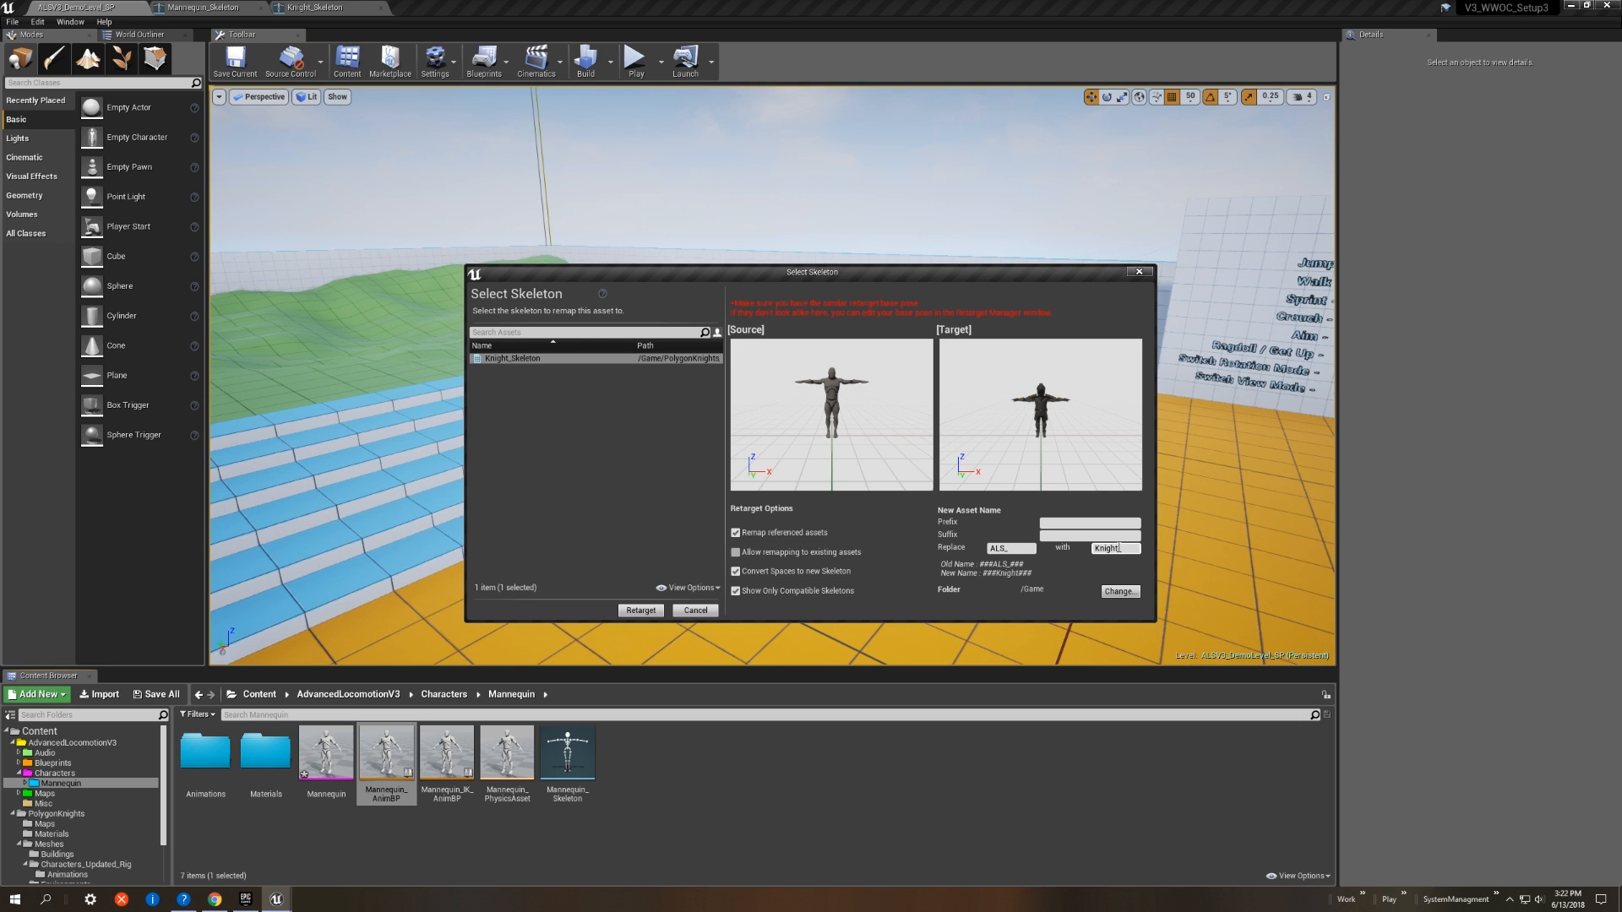
left_click(1119, 591)
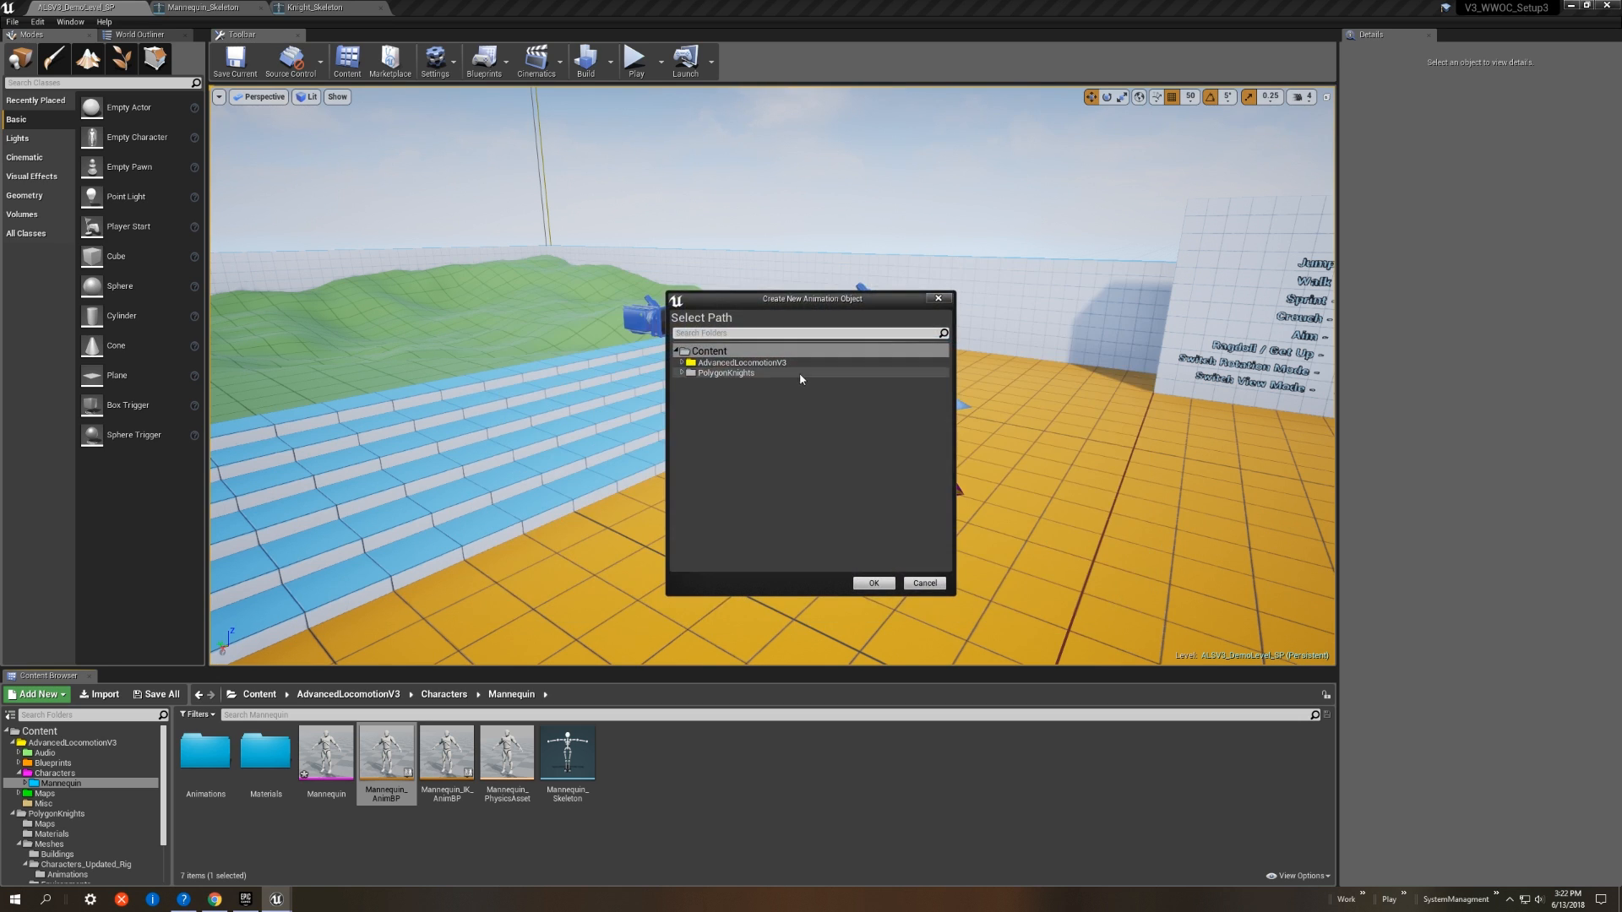
left_click(682, 373)
left_click(688, 403)
double_click(752, 423)
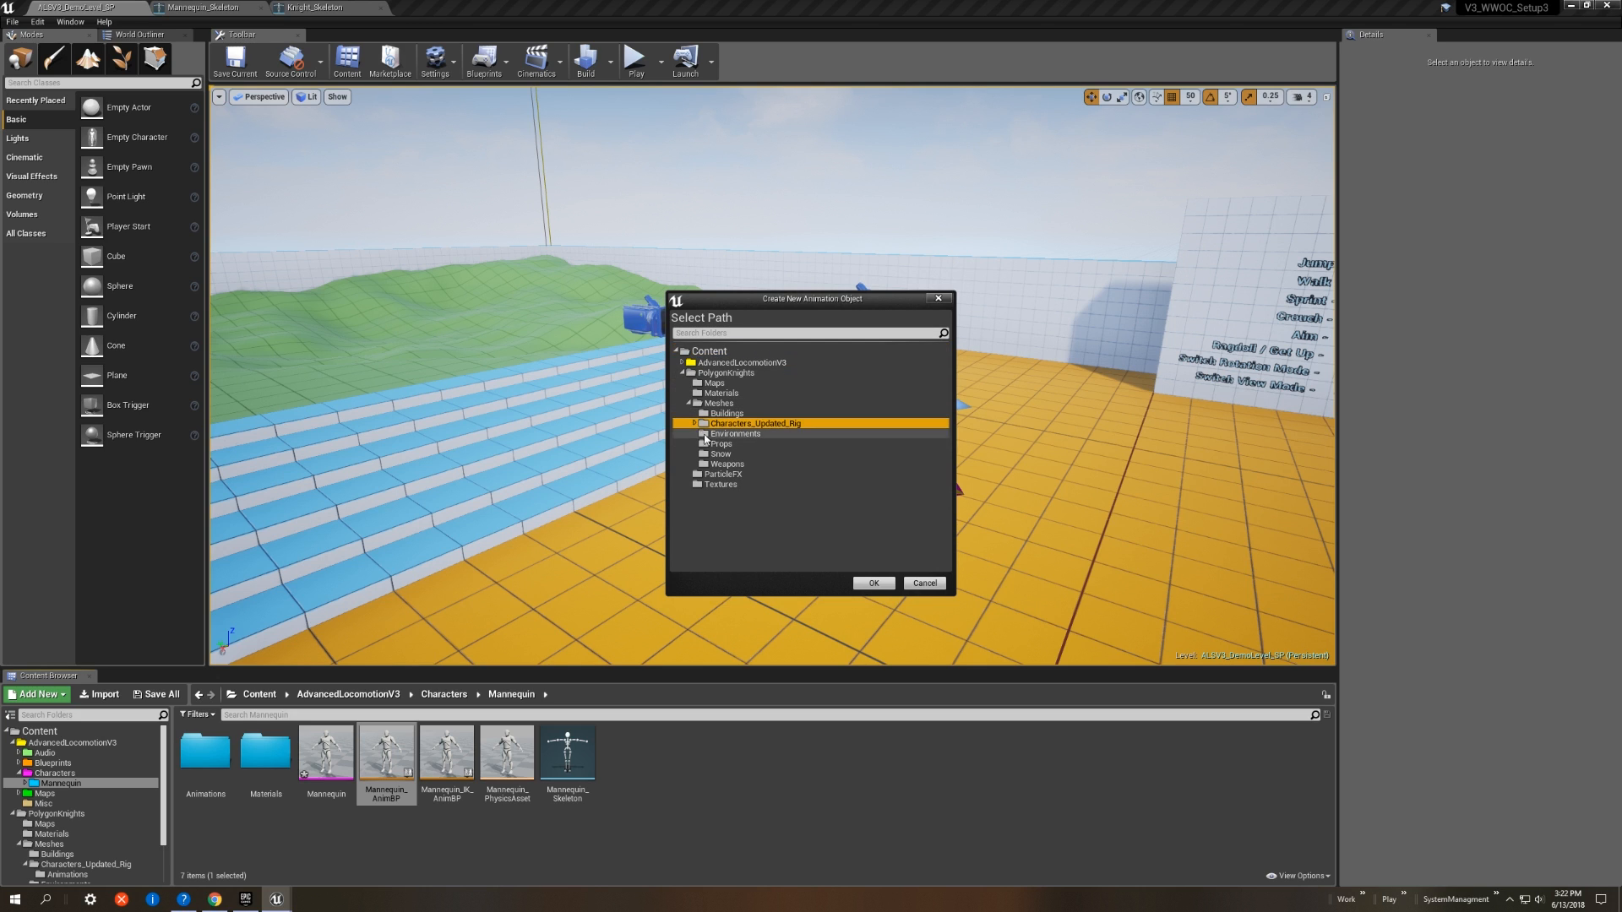
left_click(736, 434)
left_click(878, 583)
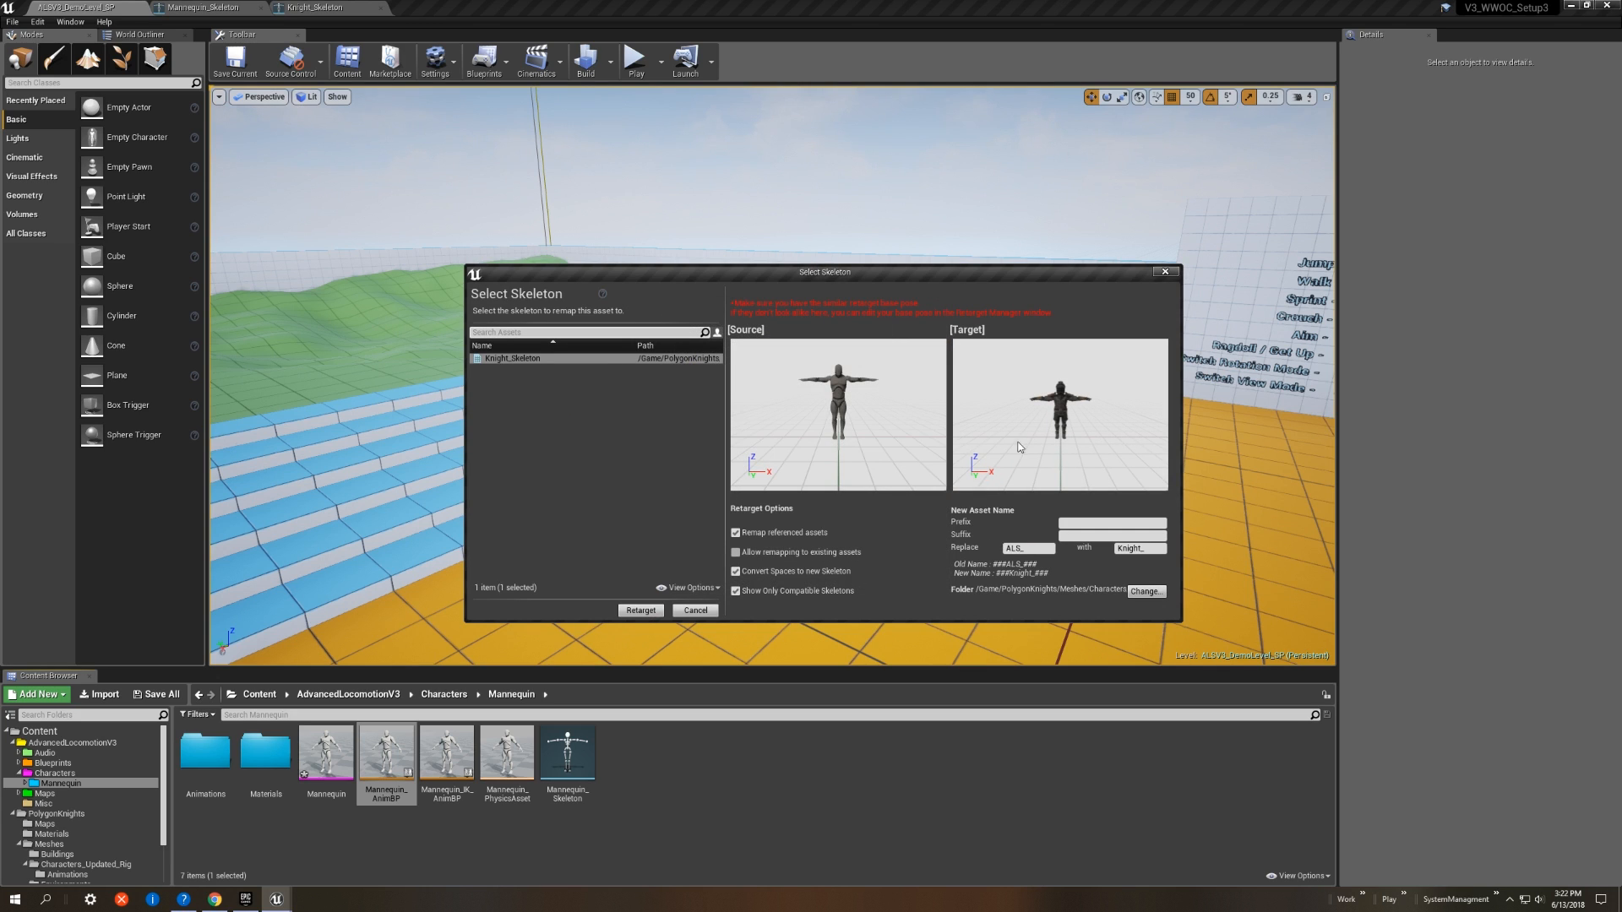
left_click(644, 609)
Step: Rename the retargeted Mannequin_AnimBP in the knight's Animations folder as Knight_AnimBP and save all modified content
scroll(334, 784, "down", 1)
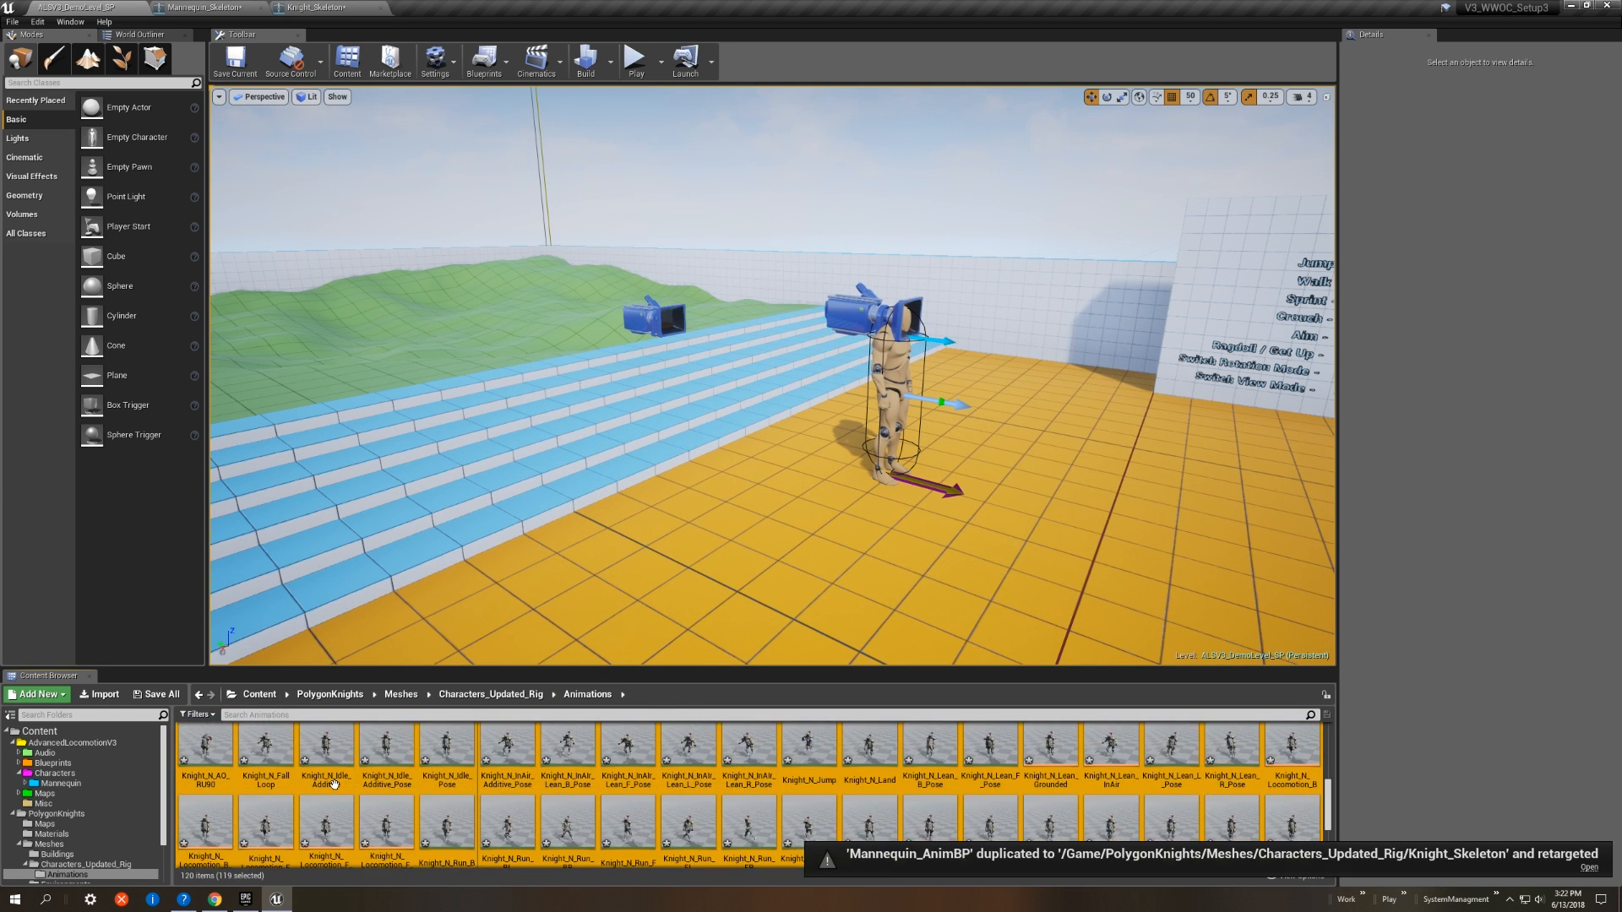
scroll(334, 781, "up", 3)
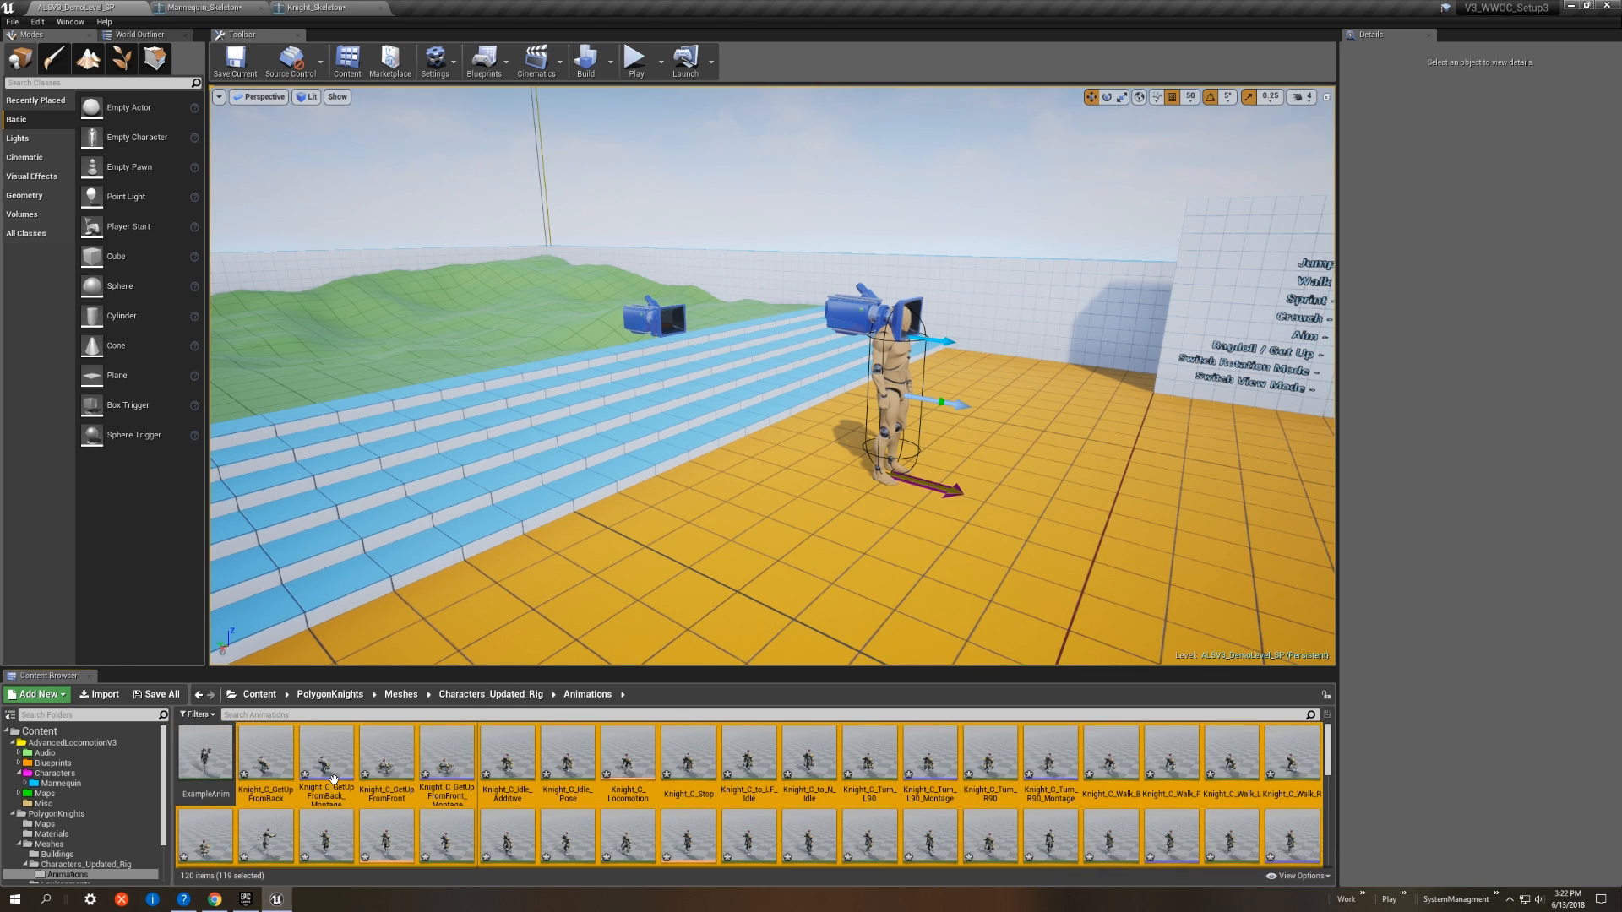
scroll(1201, 766, "down", 3)
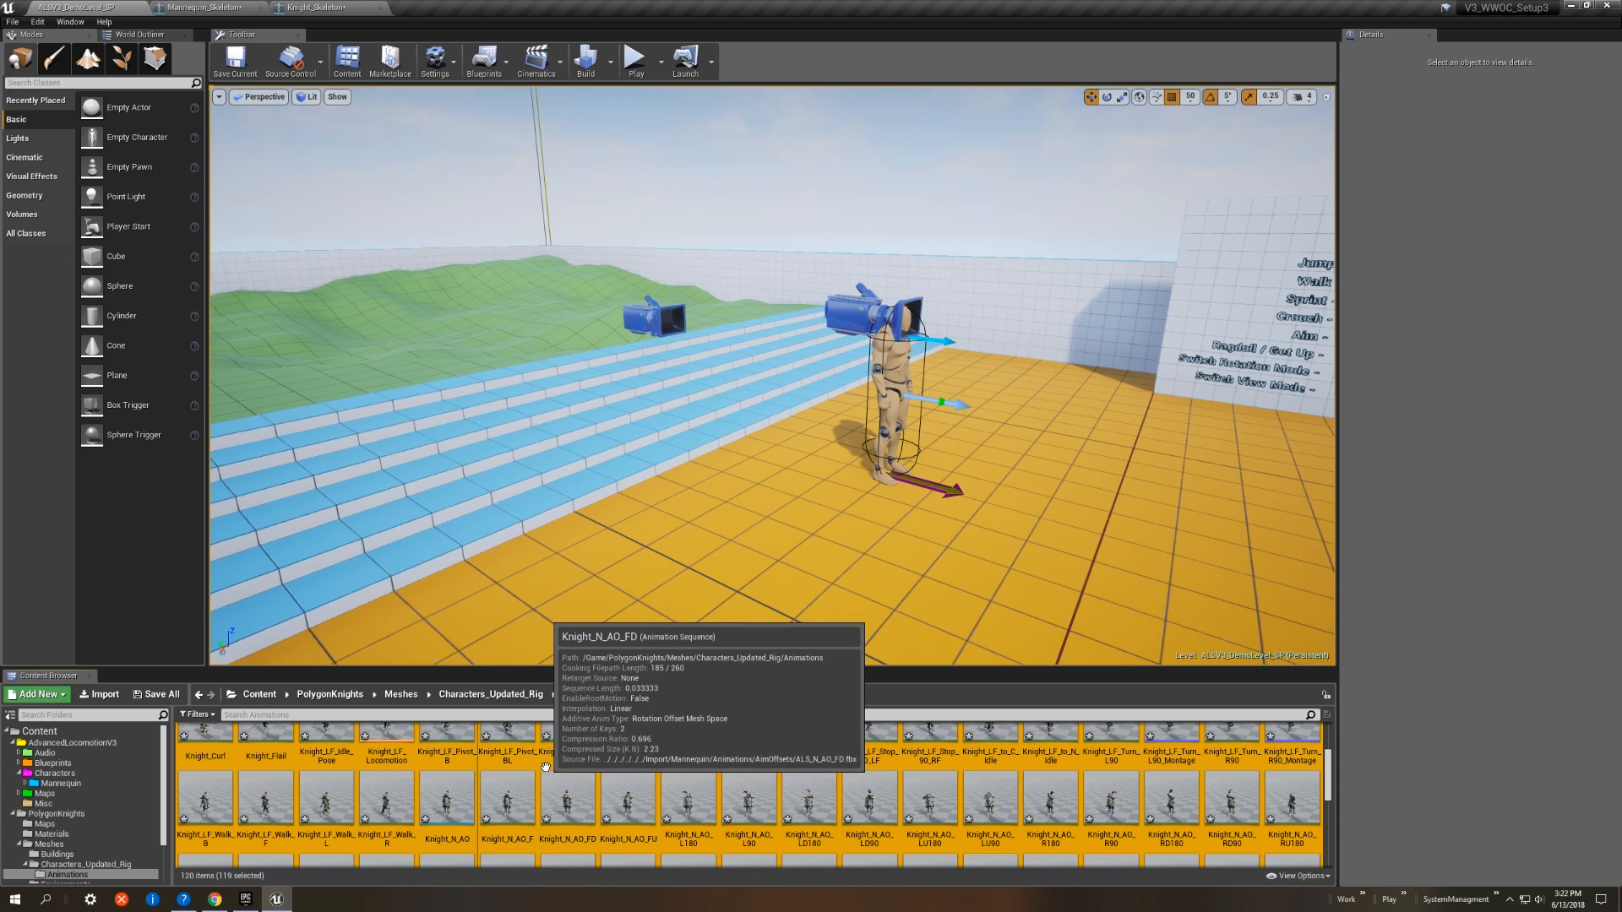
scroll(549, 769, "down", 3)
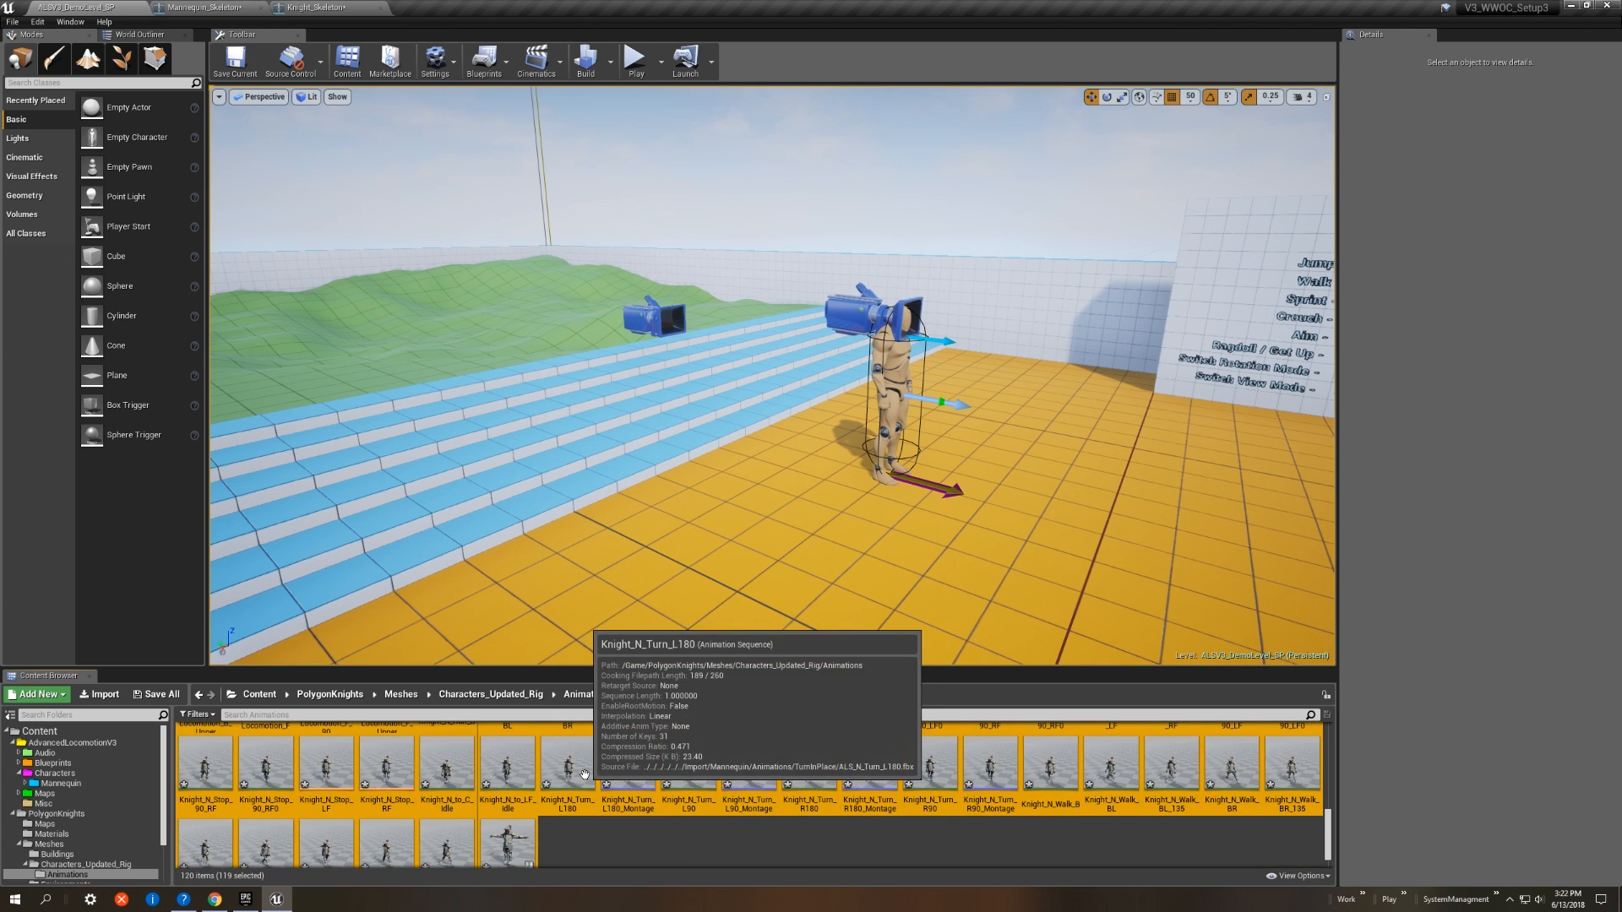
scroll(586, 767, "down", 1)
left_click_drag(589, 668, 589, 568)
left_click(511, 843)
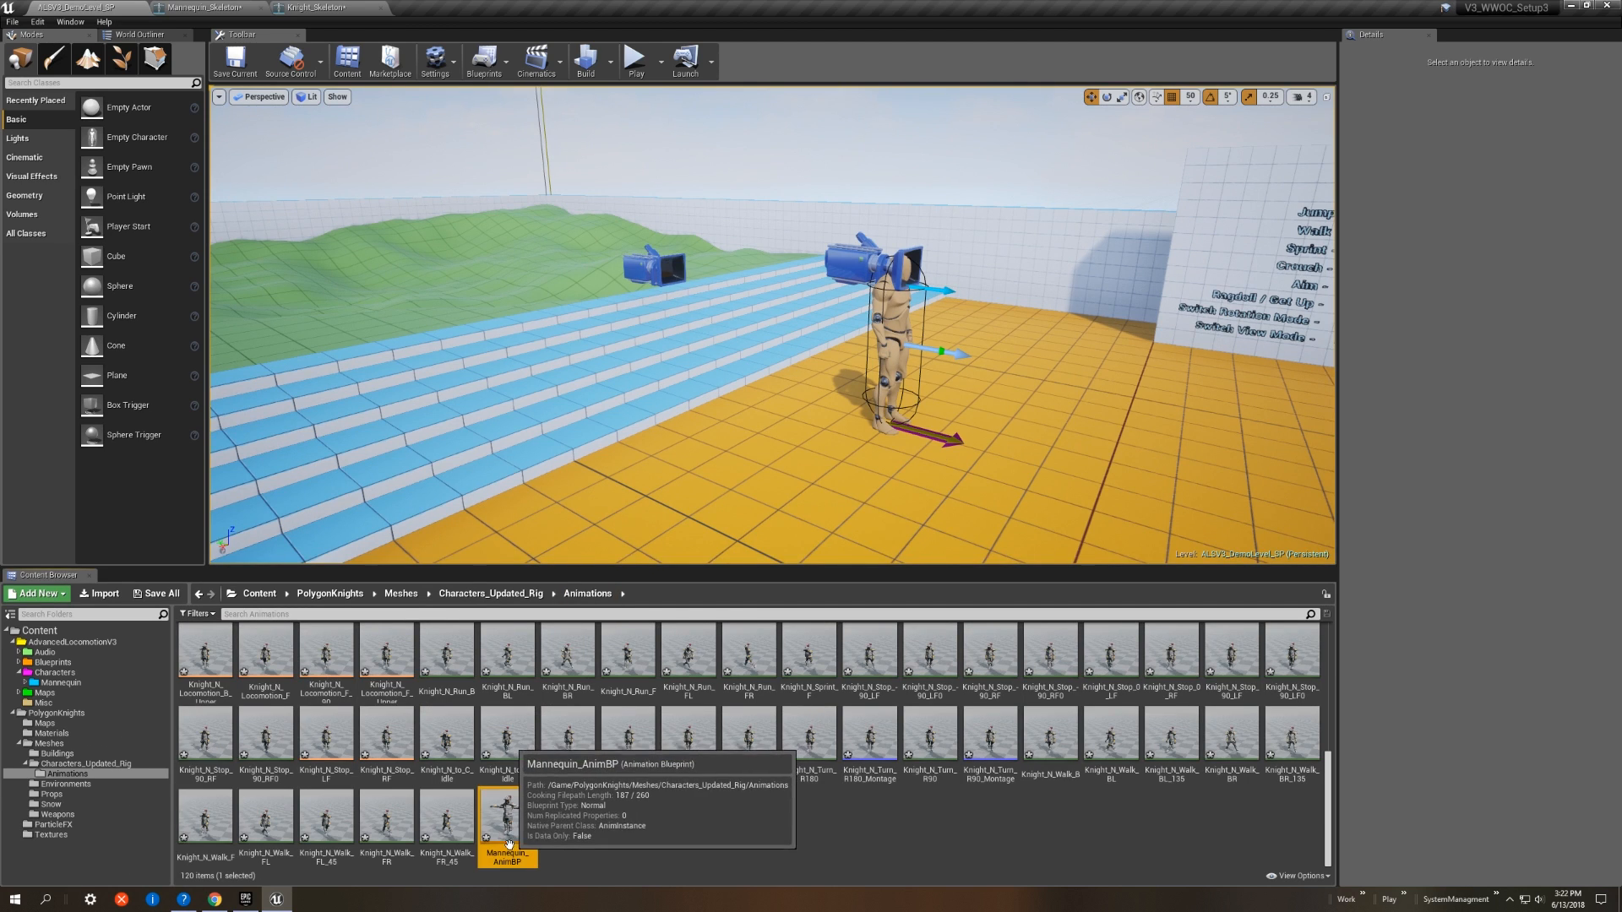
right_click(510, 843)
left_click(557, 623)
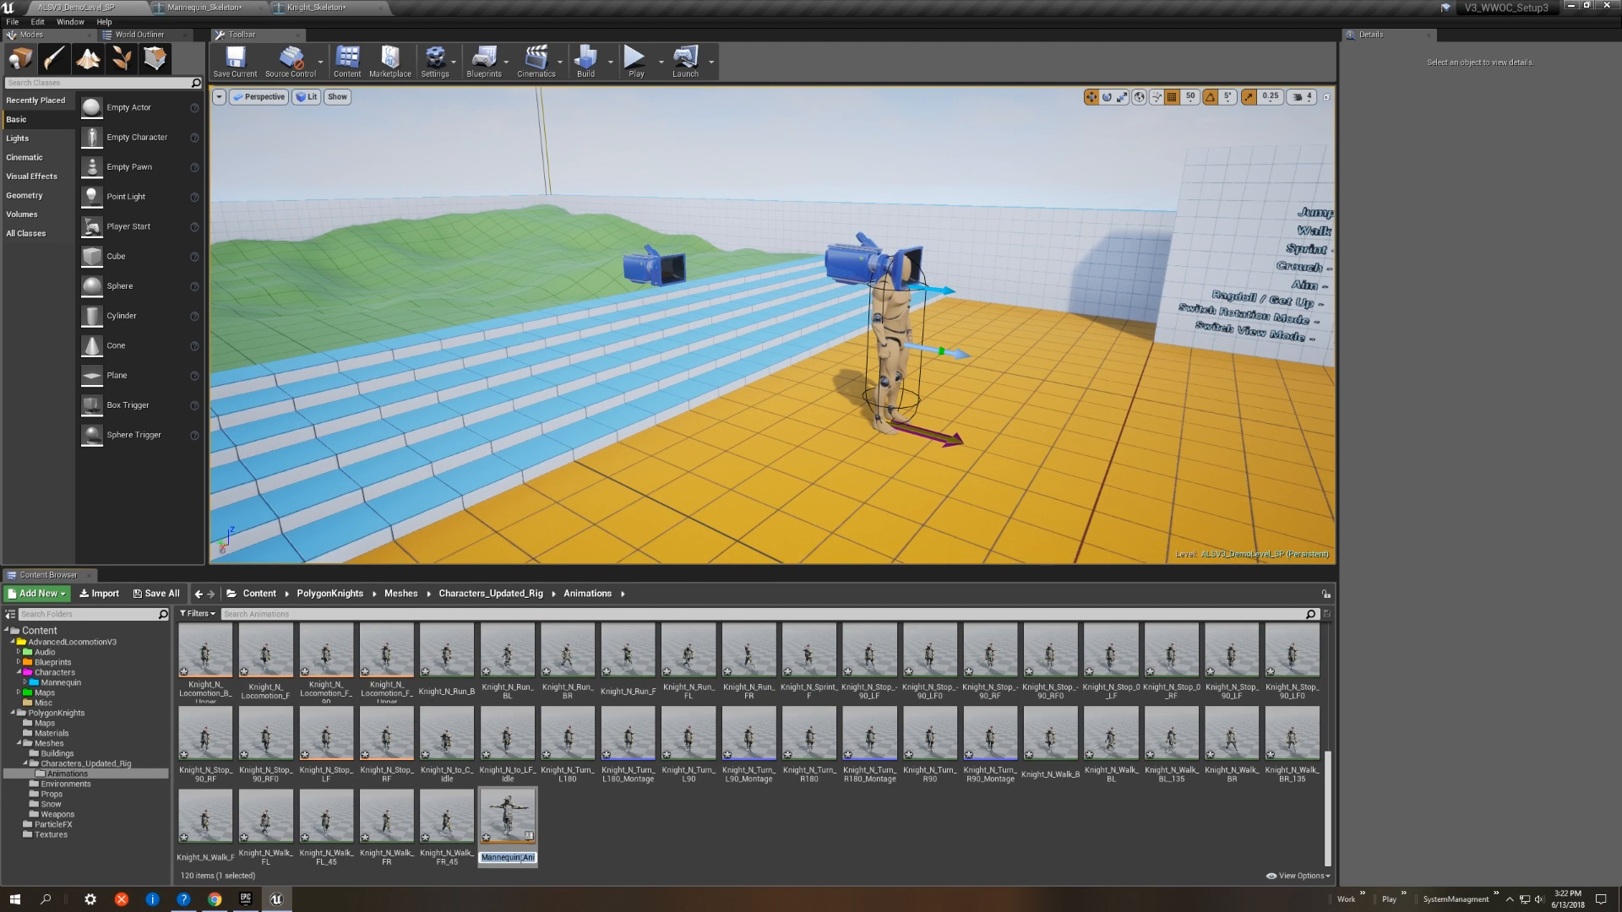
type("Kn")
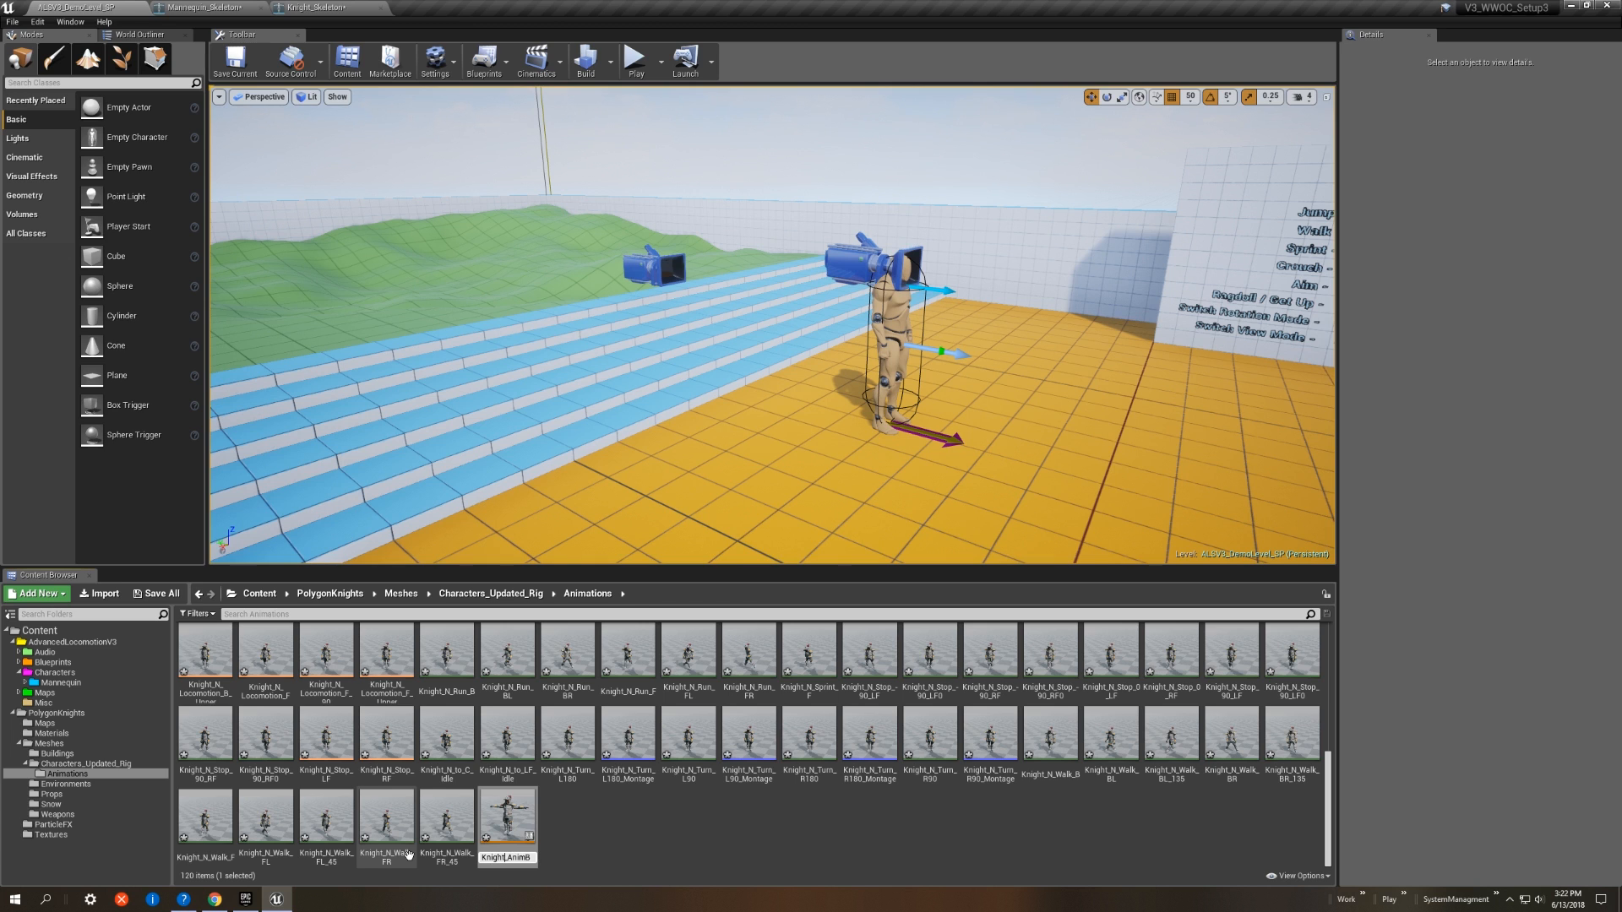
type("ight")
key("Return")
left_click(155, 593)
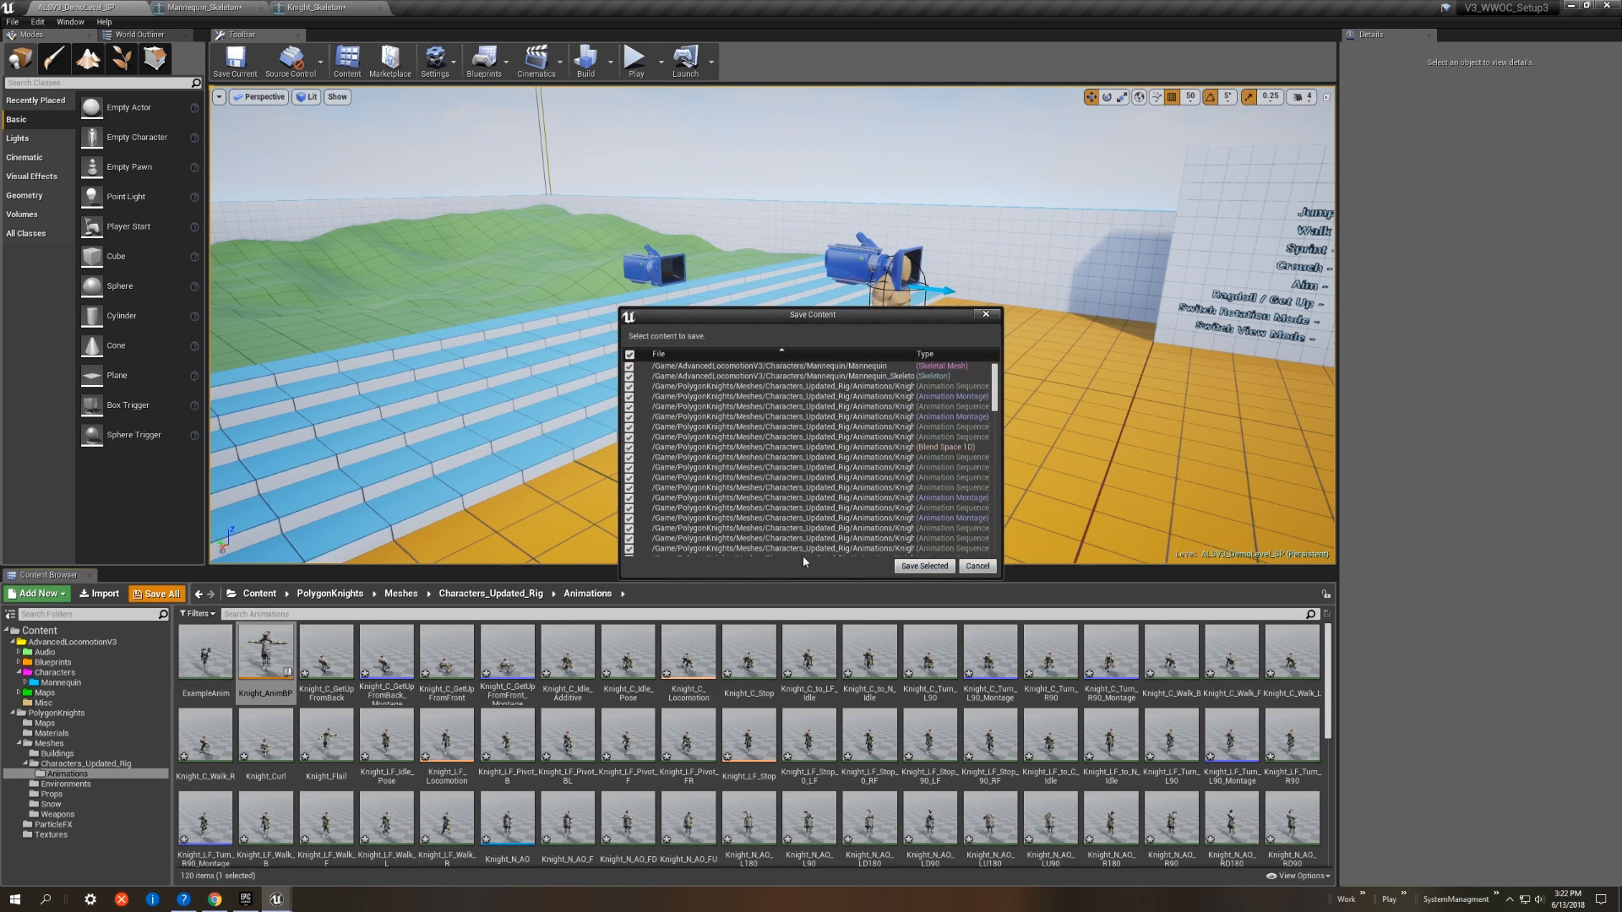
left_click(906, 567)
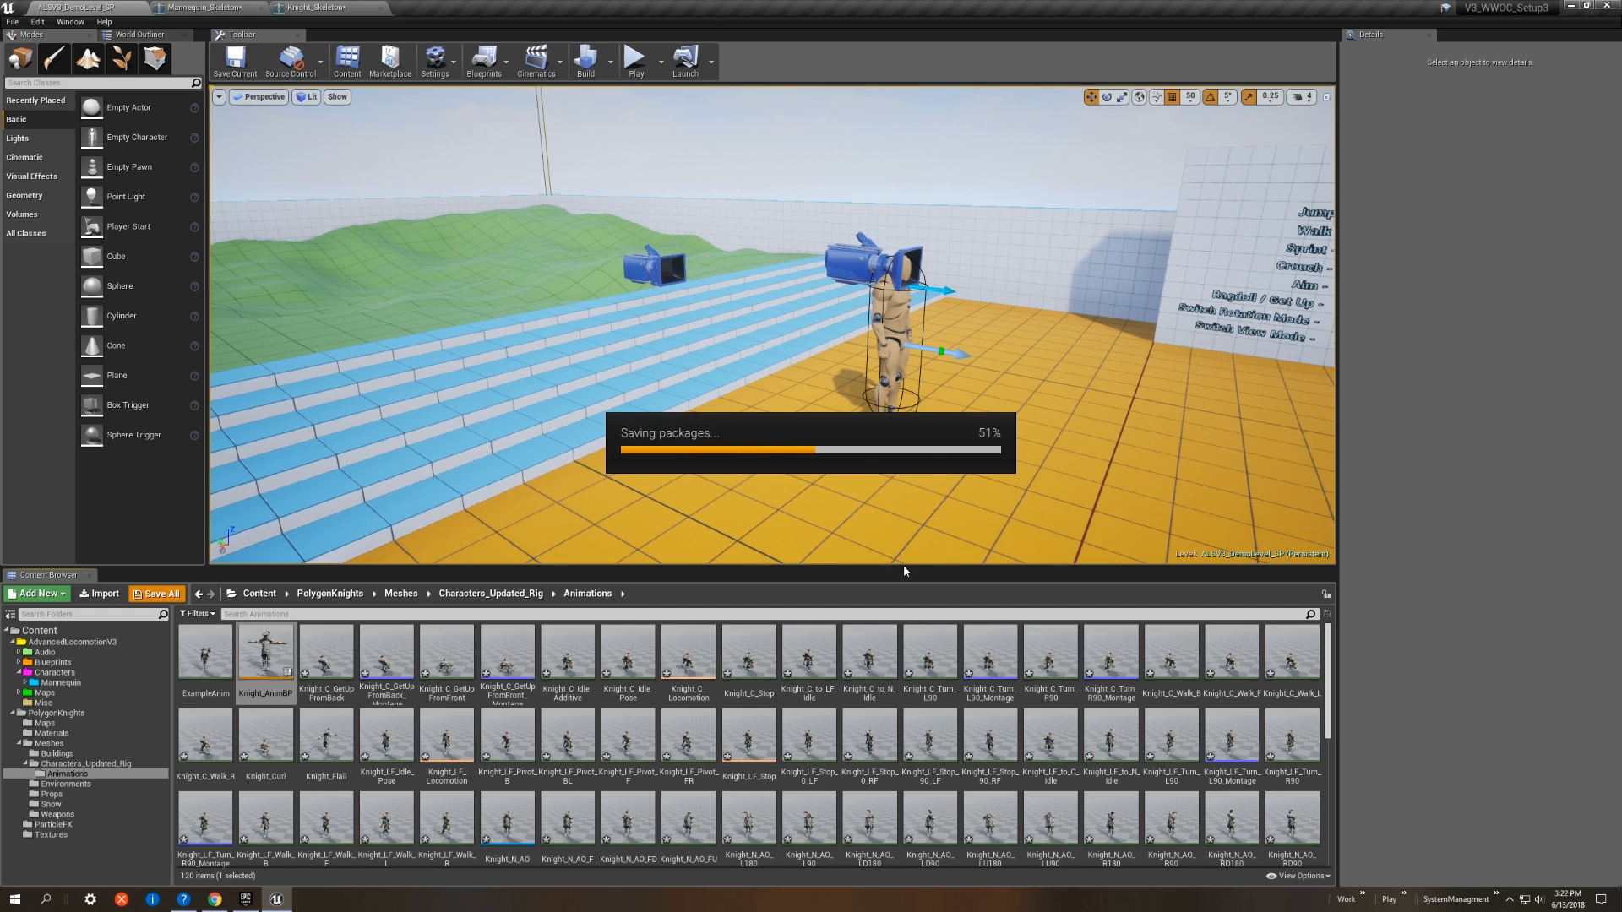
Step: Open the retargeted Knight_N_Walk_F animation and examine the knight's walk from several angles, both playing and paused
scroll(756, 718, "down", 4)
left_click(689, 737)
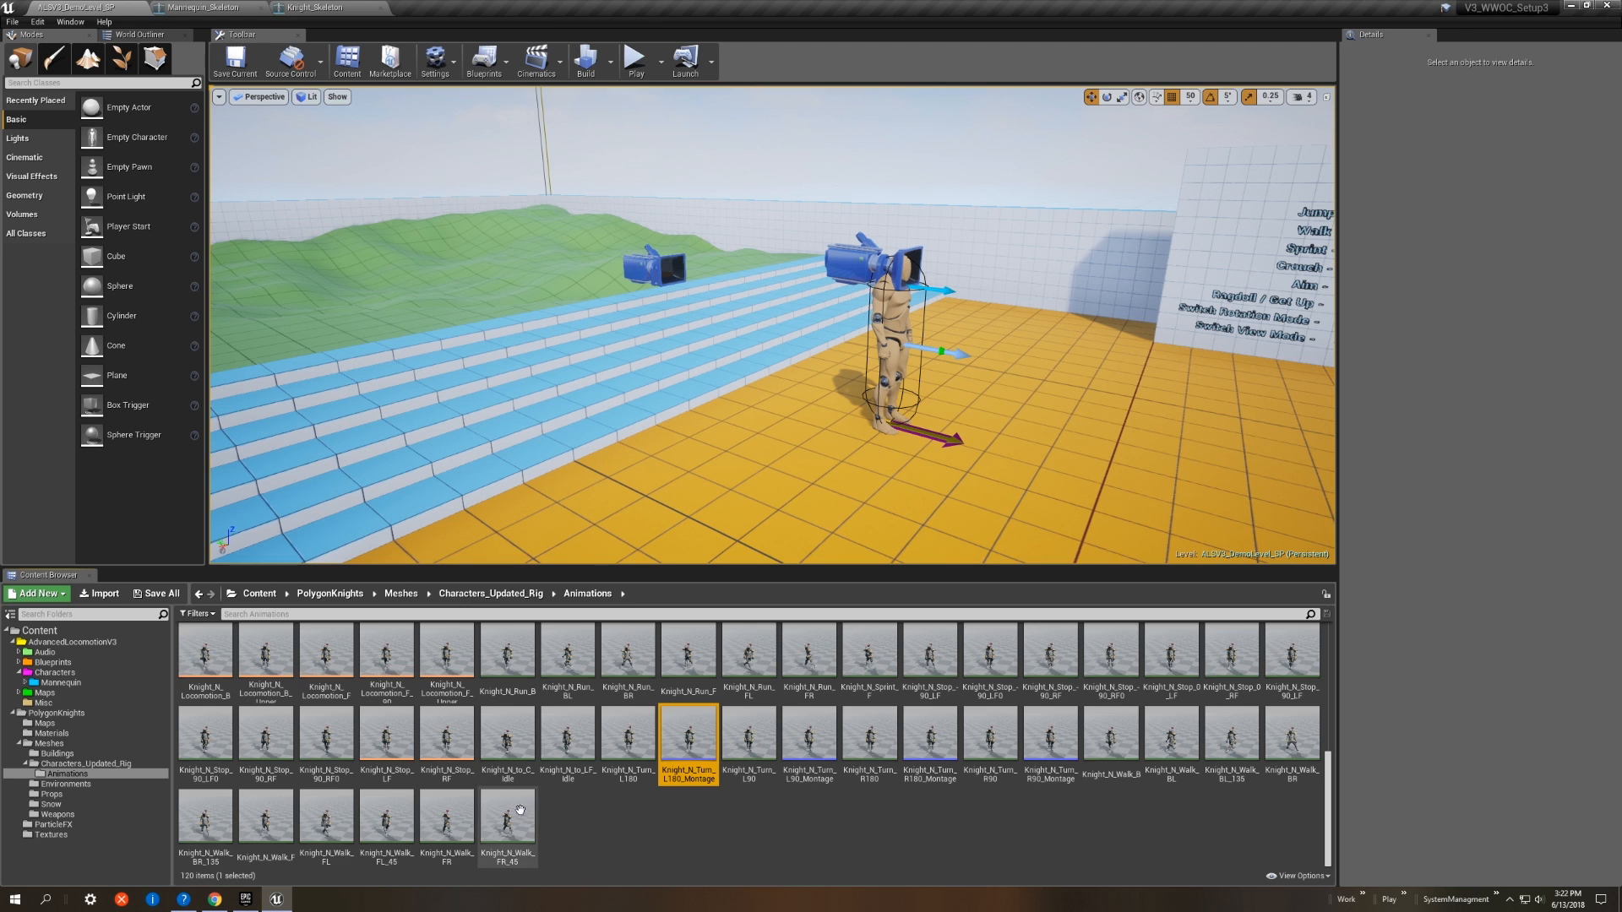
double_click(265, 815)
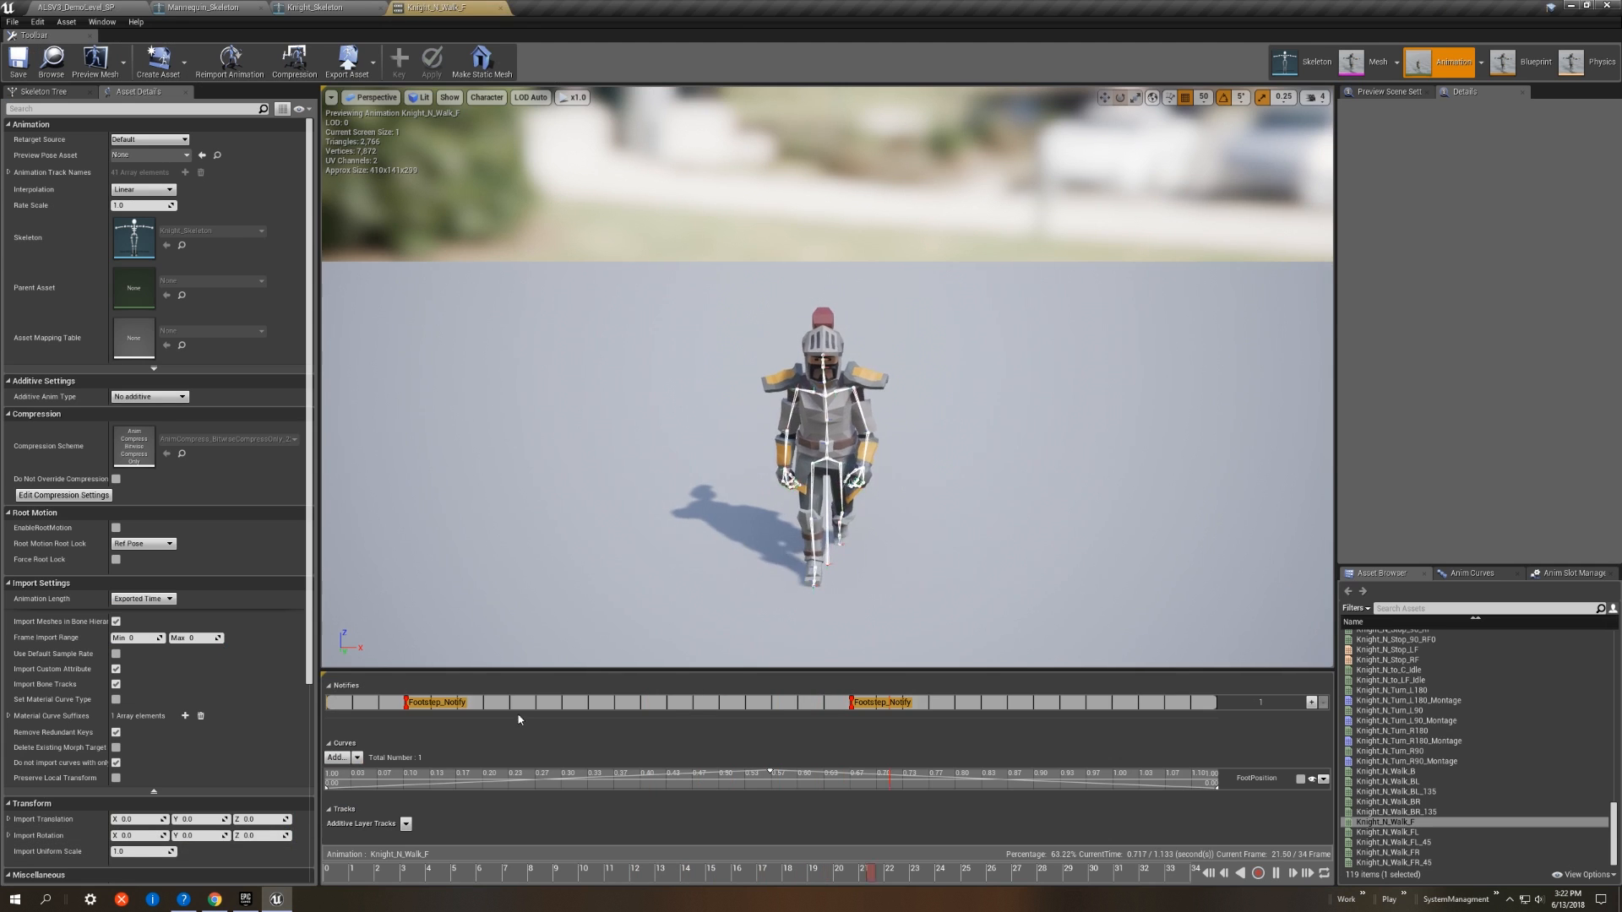
left_click_drag(718, 473, 541, 363, "alt")
right_click_drag(718, 473, 837, 474, "alt")
left_click_drag(929, 473, 1136, 461, "alt")
left_click_drag(929, 474, 575, 562, "alt")
left_click_drag(876, 341, 1246, 291, "alt")
mouse_move(876, 341)
left_mouse_down("alt")
mouse_move(997, 312)
mouse_move(473, 359)
mouse_move(929, 333)
mouse_move(904, 342)
left_mouse_up("alt")
left_click(1275, 874)
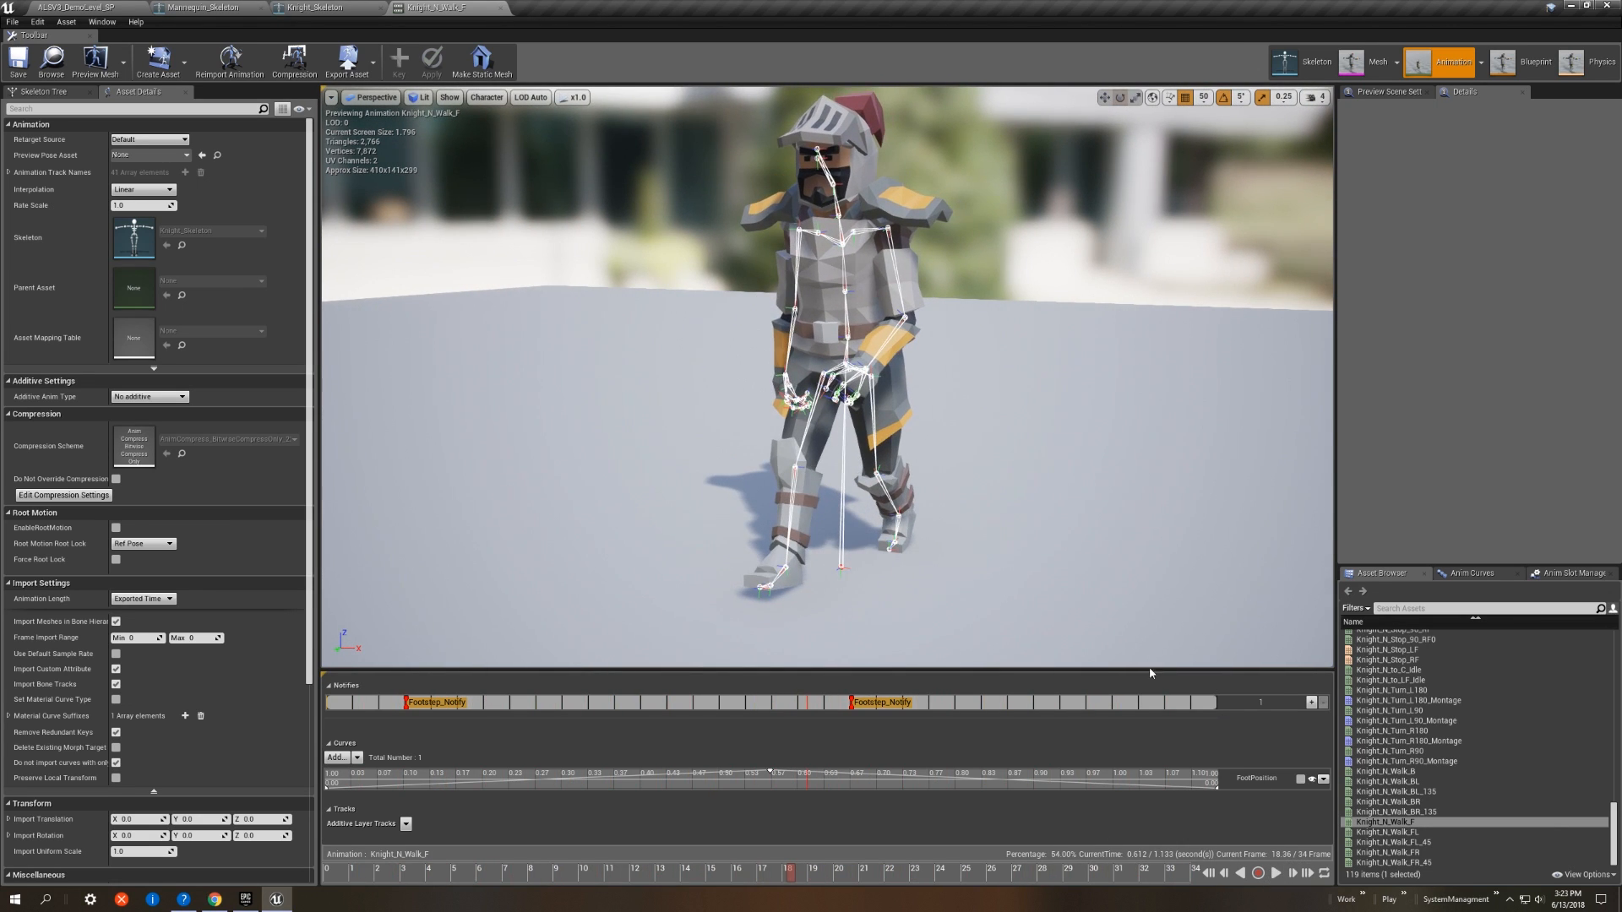
left_click_drag(1048, 456, 996, 446, "alt")
left_click_drag(806, 574, 782, 609, "alt")
Step: Create a child Blueprint class of ALS_BaseCharacter in the AdvancedLocomotionV3 Blueprints folder and name it KnightCharacter
left_click(78, 8)
left_click(46, 653)
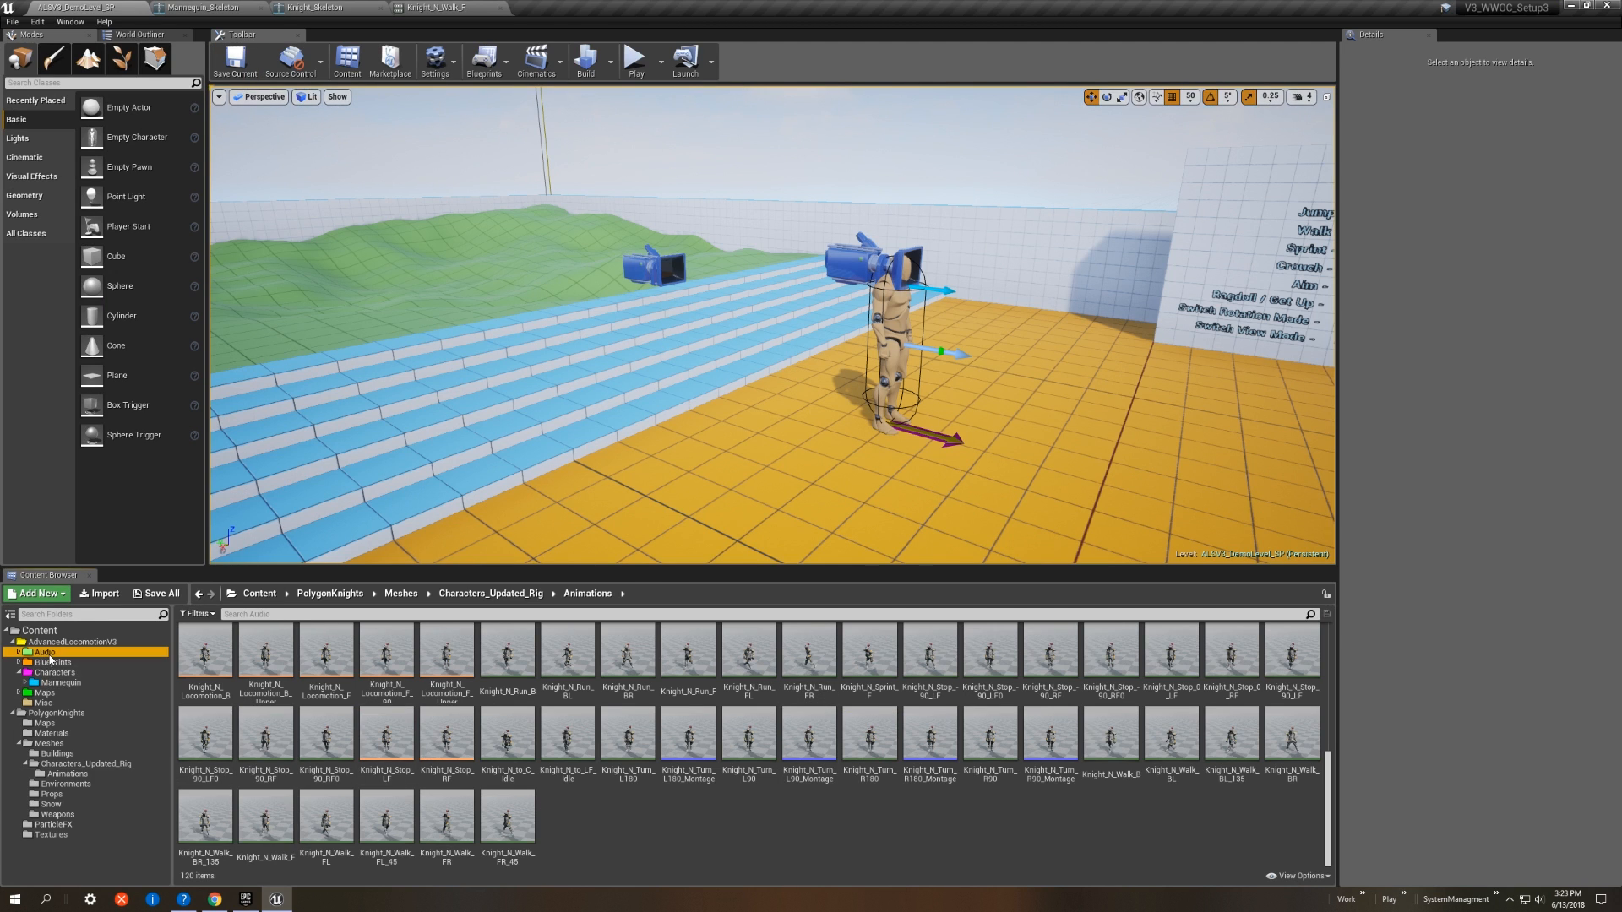
left_click(51, 663)
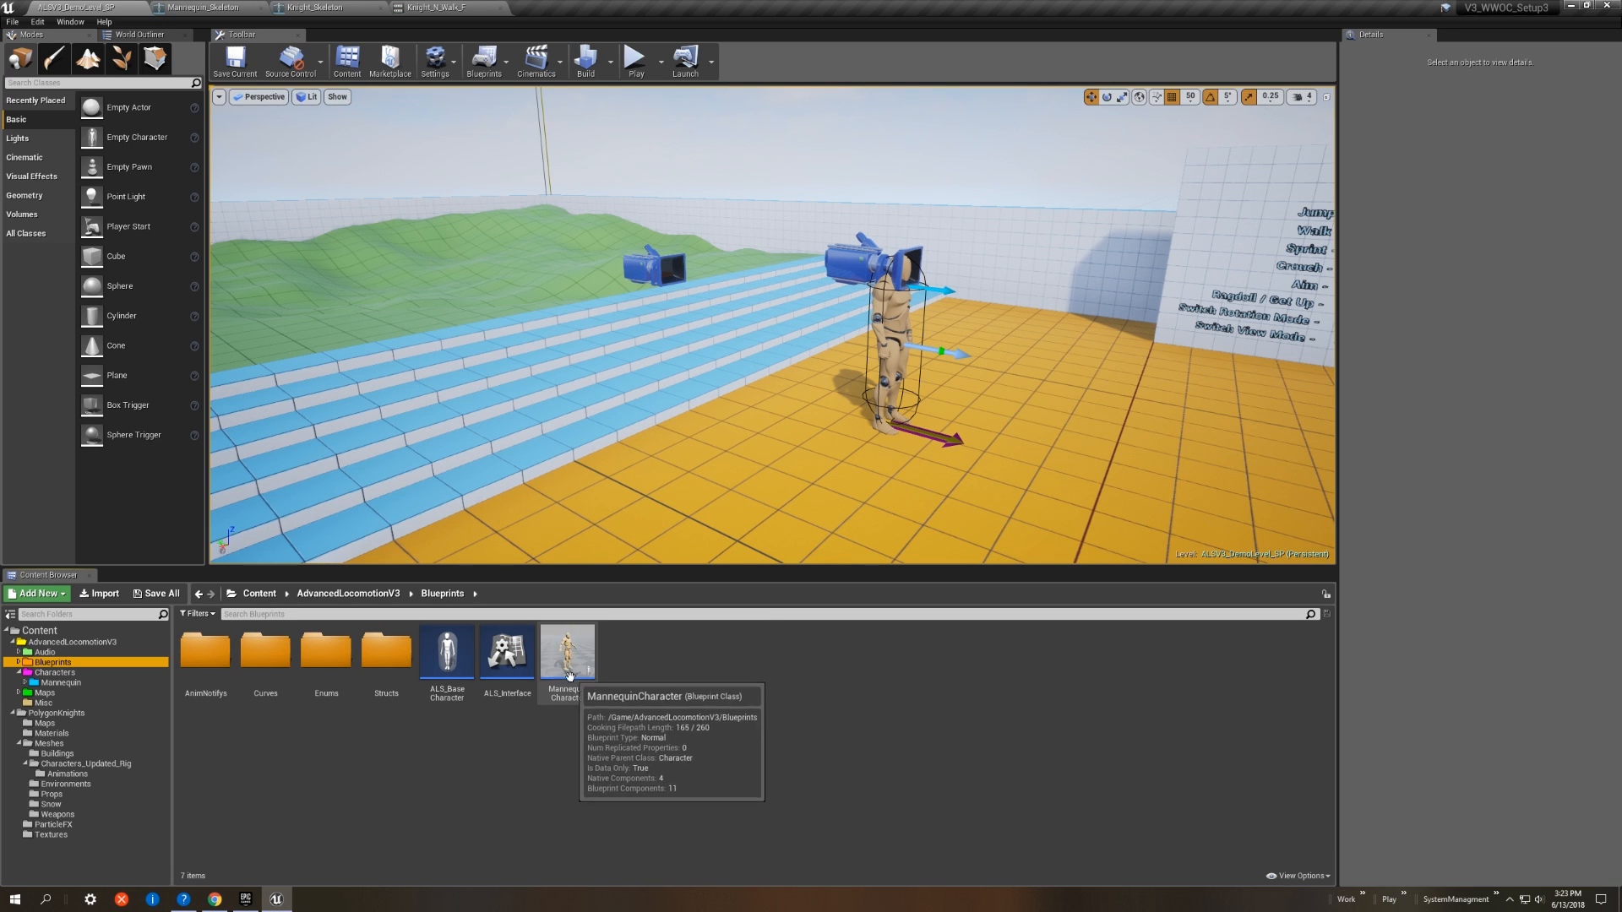
right_click(441, 667)
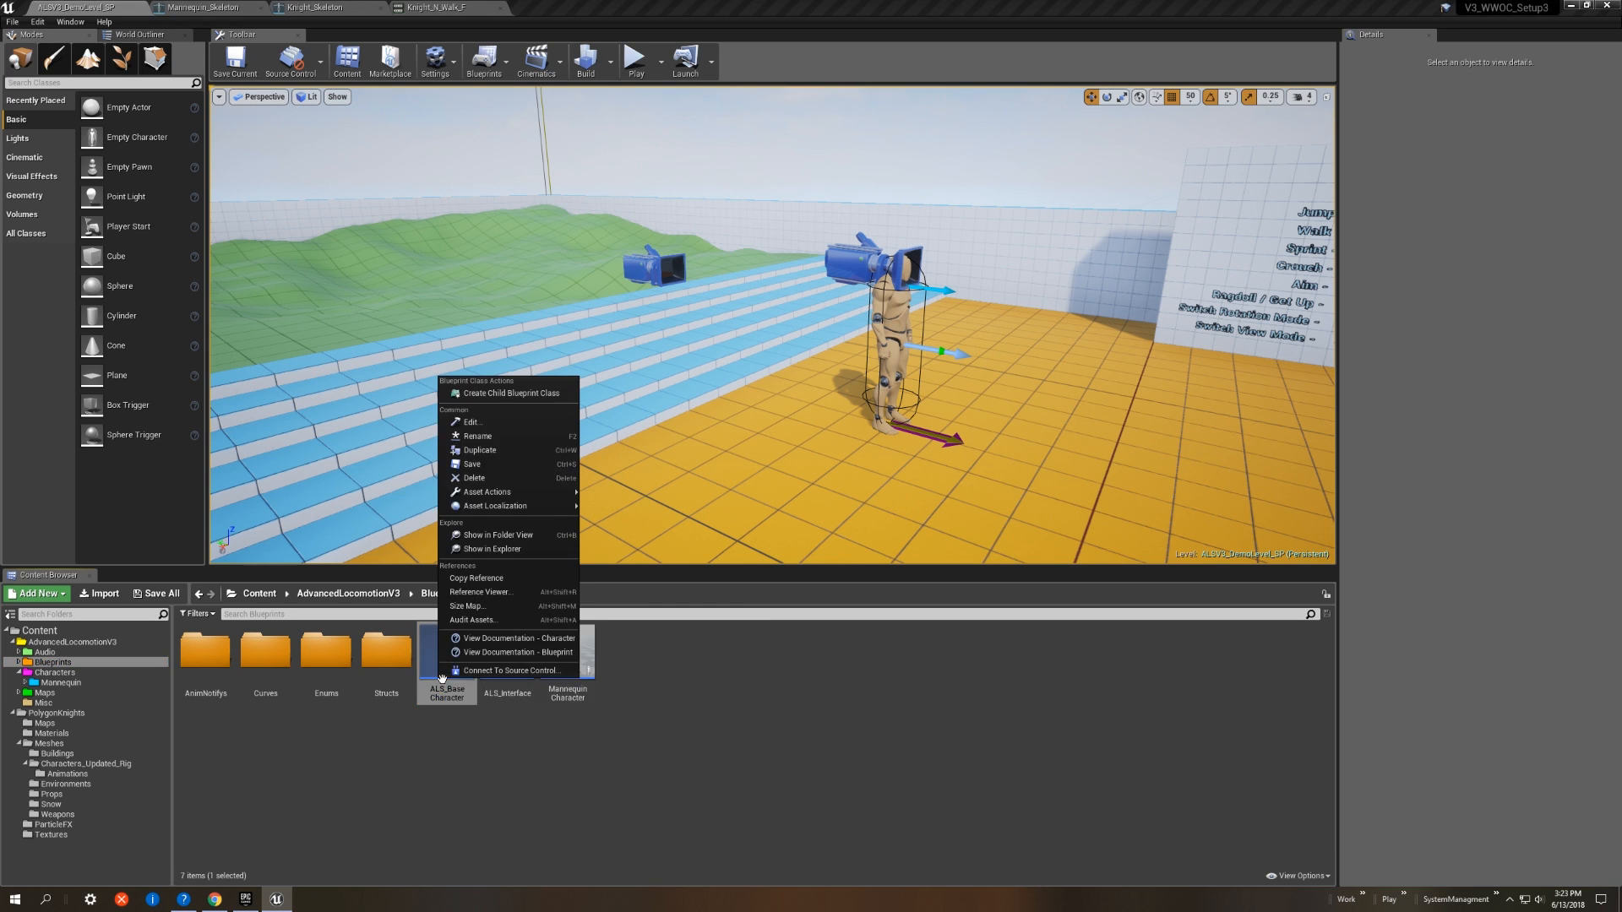
left_click(515, 393)
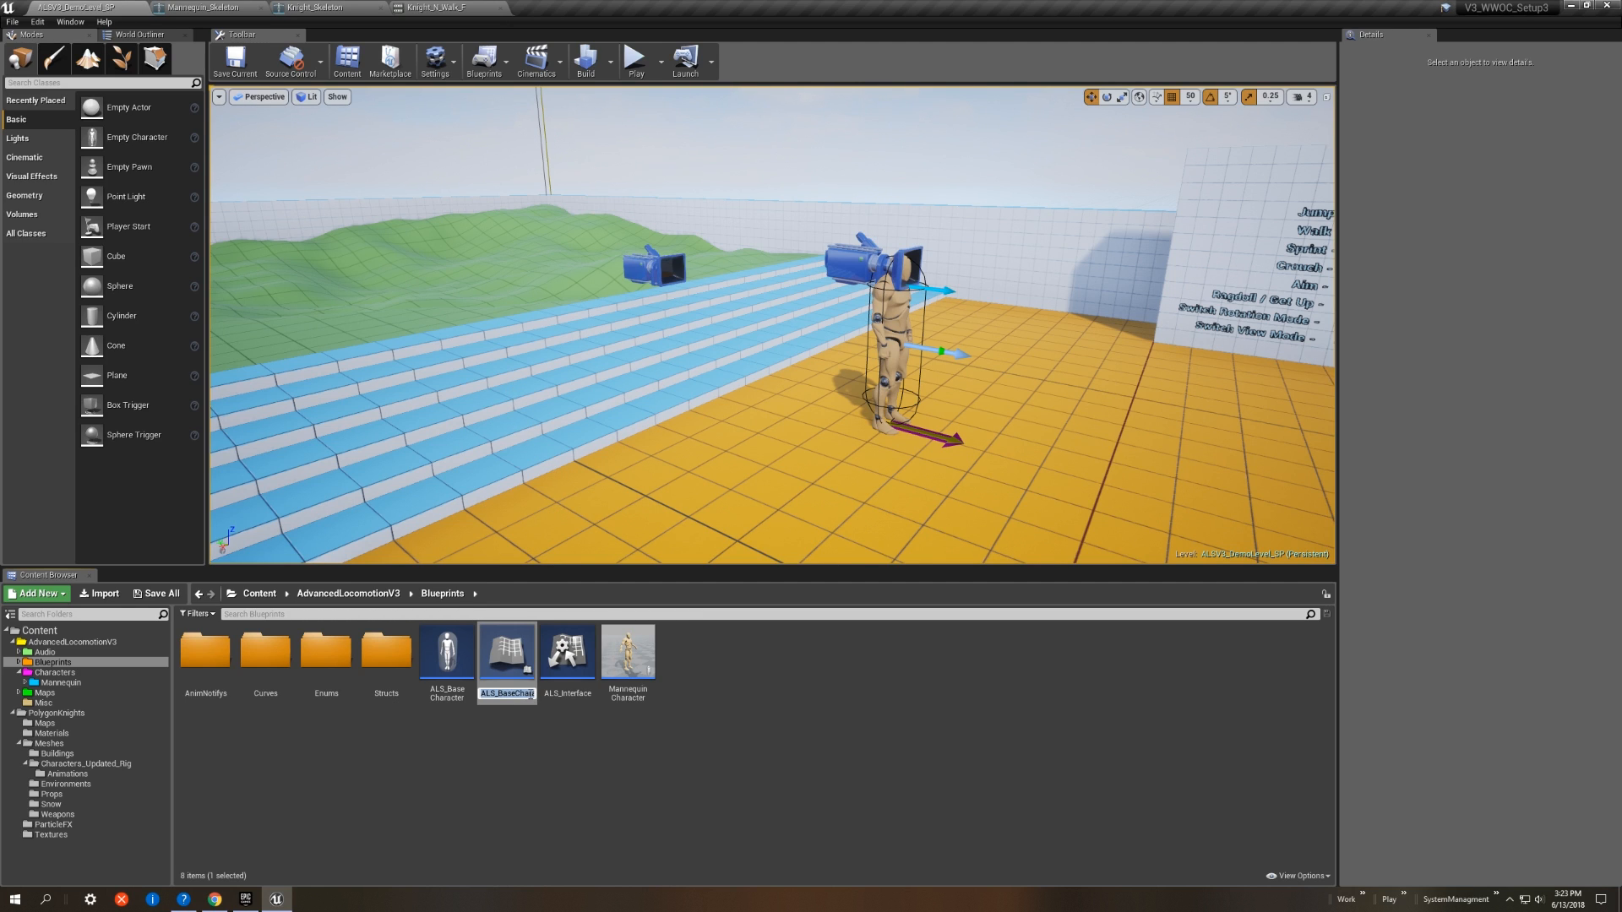
type("Knight")
key("BackSpace")
key("Return")
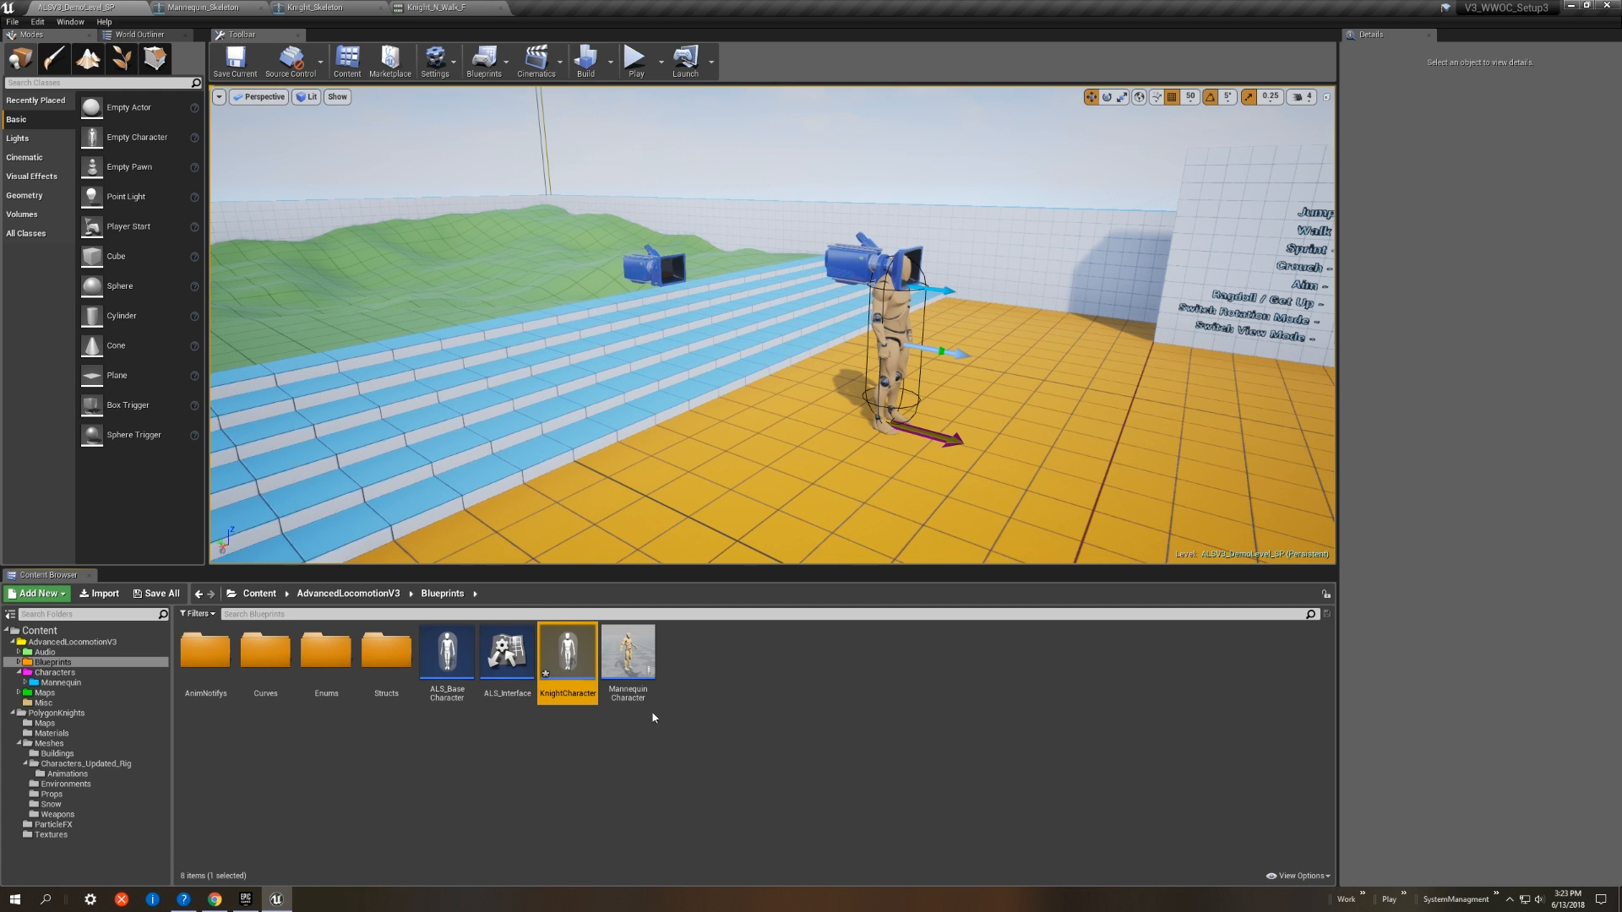
Step: Open the KnightCharacter Blueprint and assign Knight_01 as the skeletal mesh of its inherited Mesh component
double_click(567, 654)
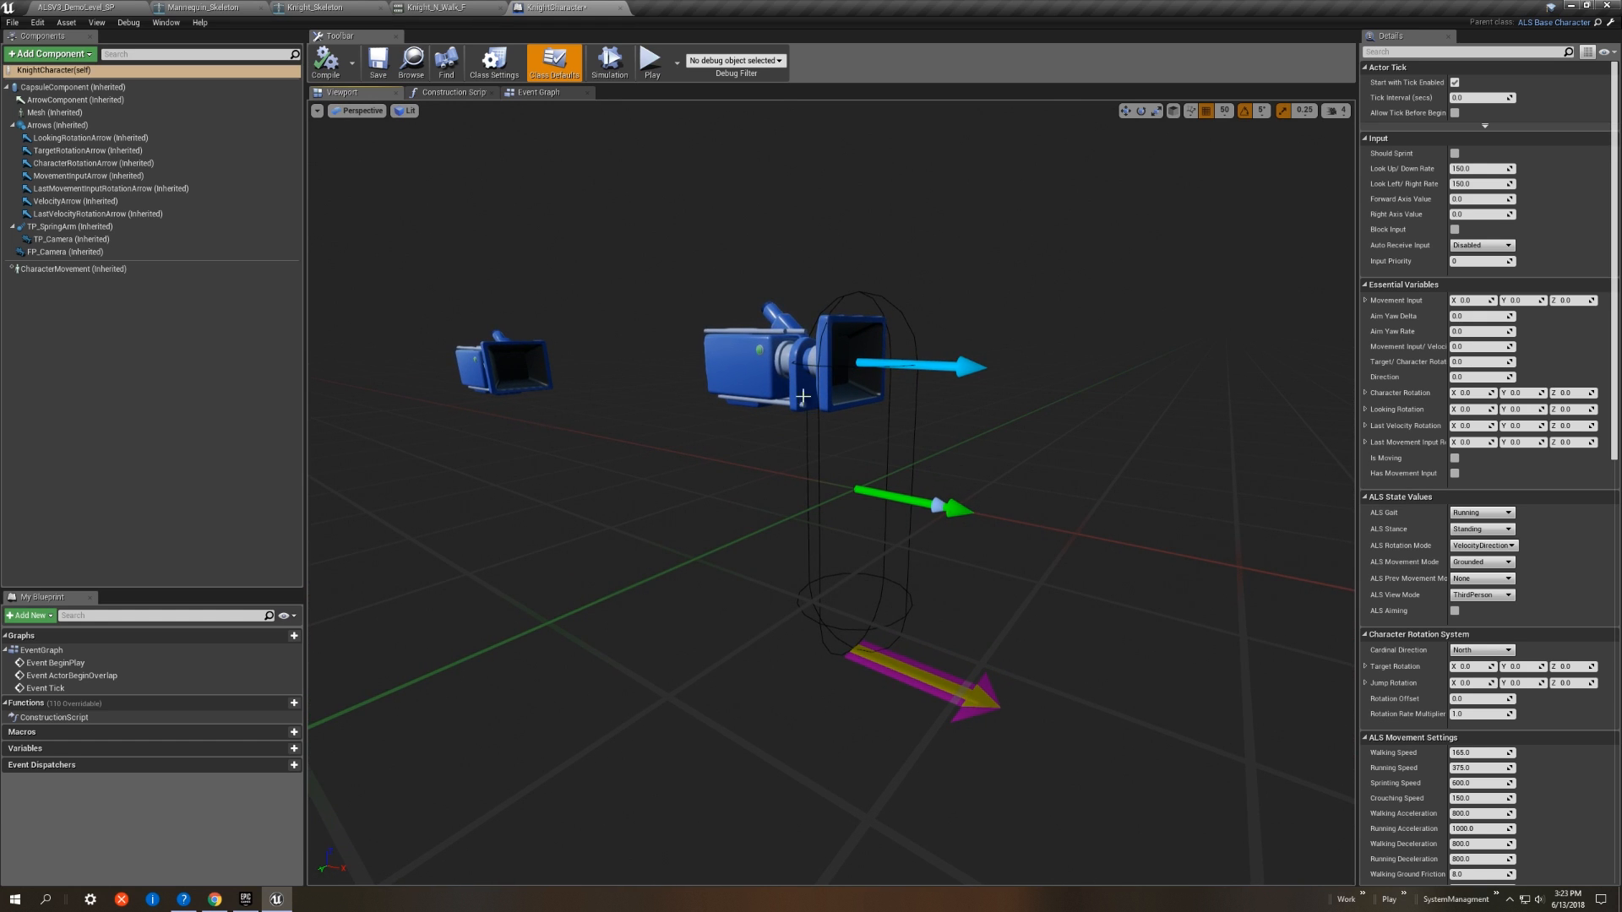
left_click(55, 113)
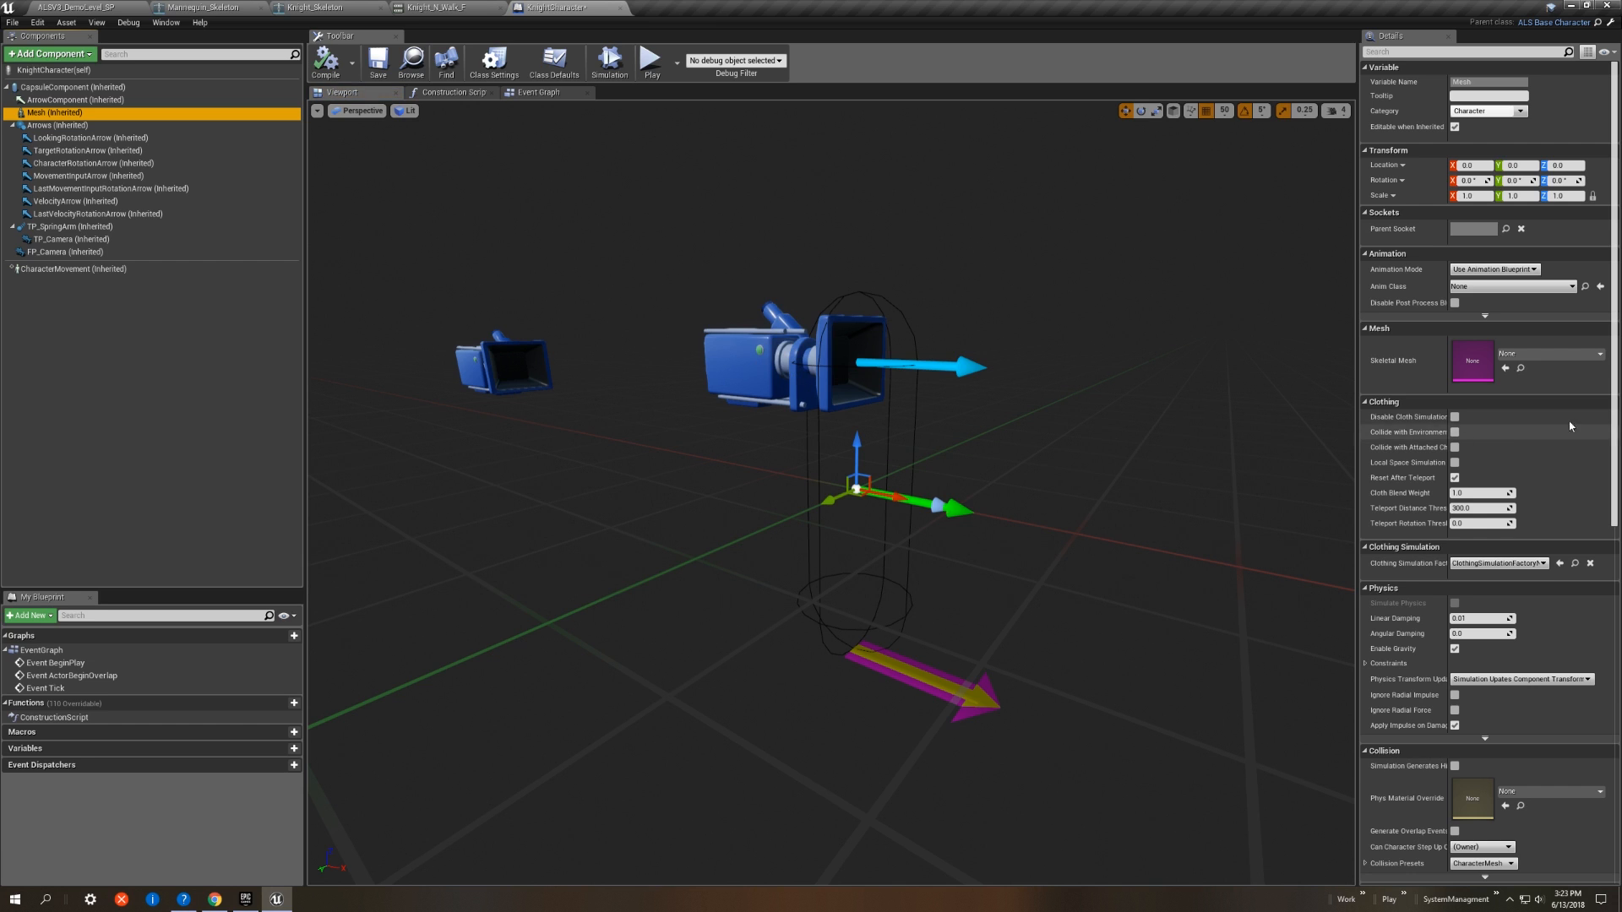
left_click(1550, 353)
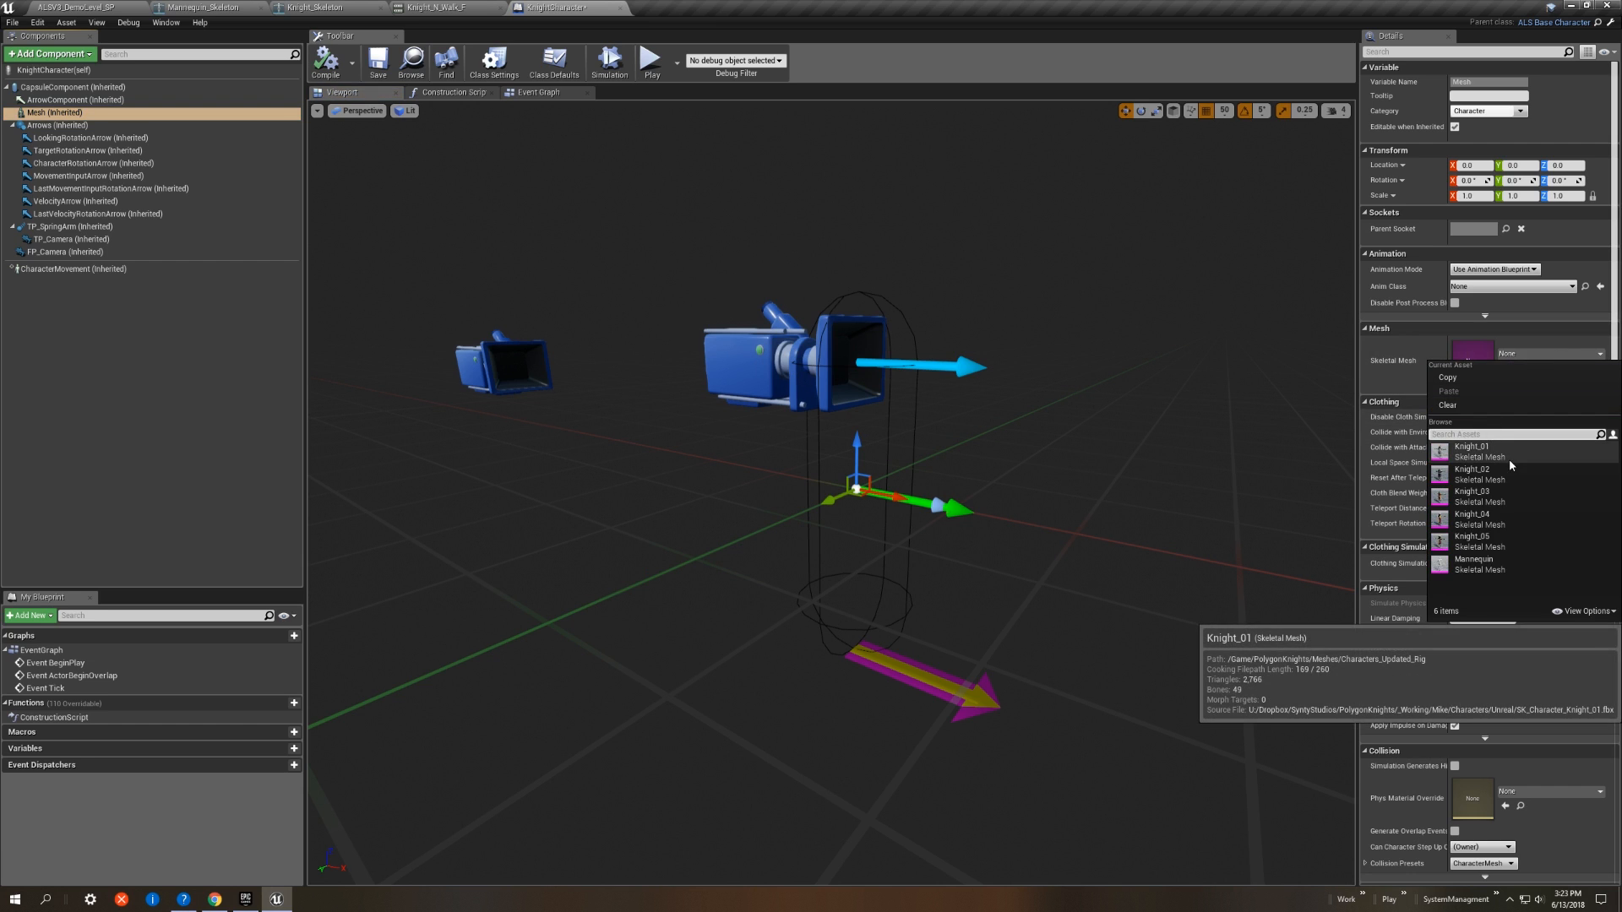
left_click(1478, 450)
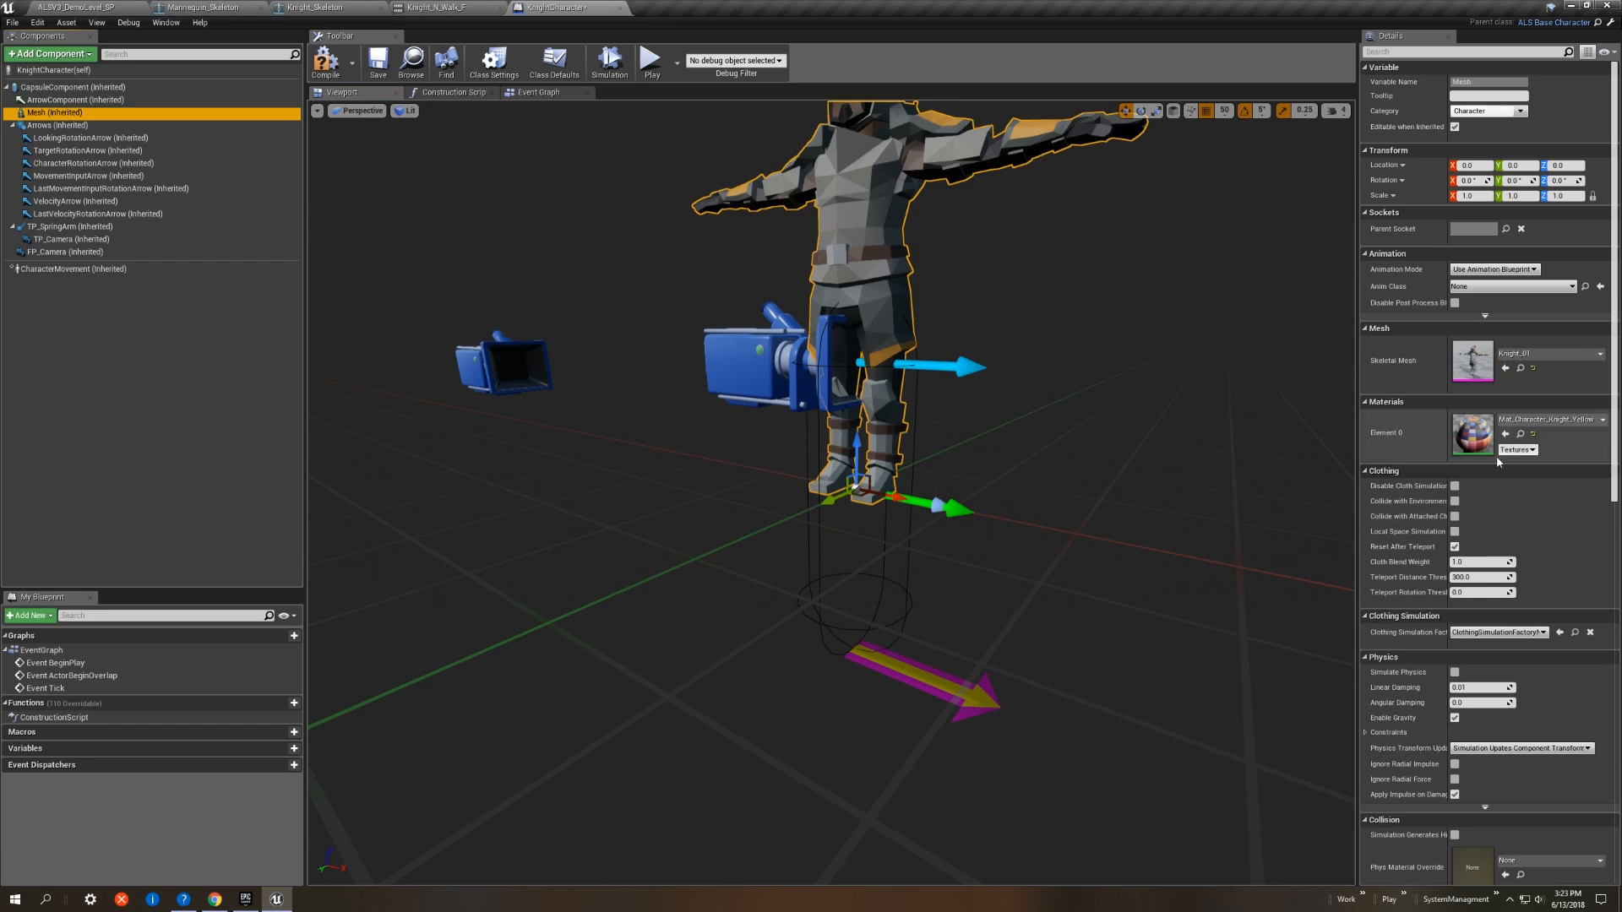
Step: Set position snapping to 1, lower the knight mesh to Z -92, and rotate it to -90° about Z to face the arrow
left_click(1224, 110)
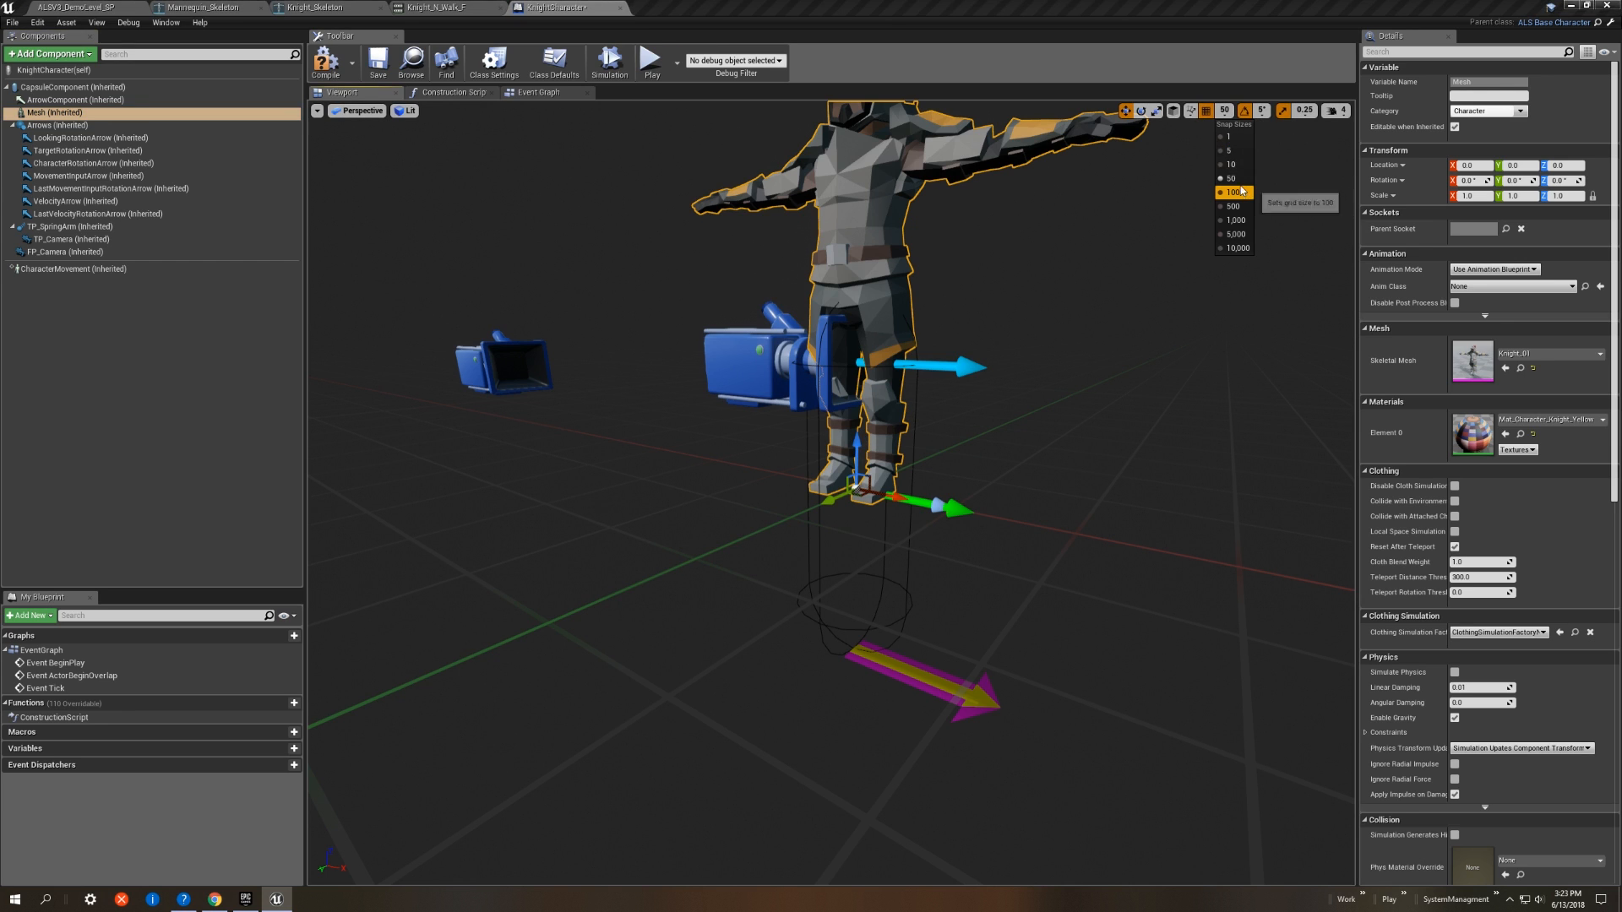
left_click(1233, 136)
left_click_drag(856, 448, 895, 629)
key("e")
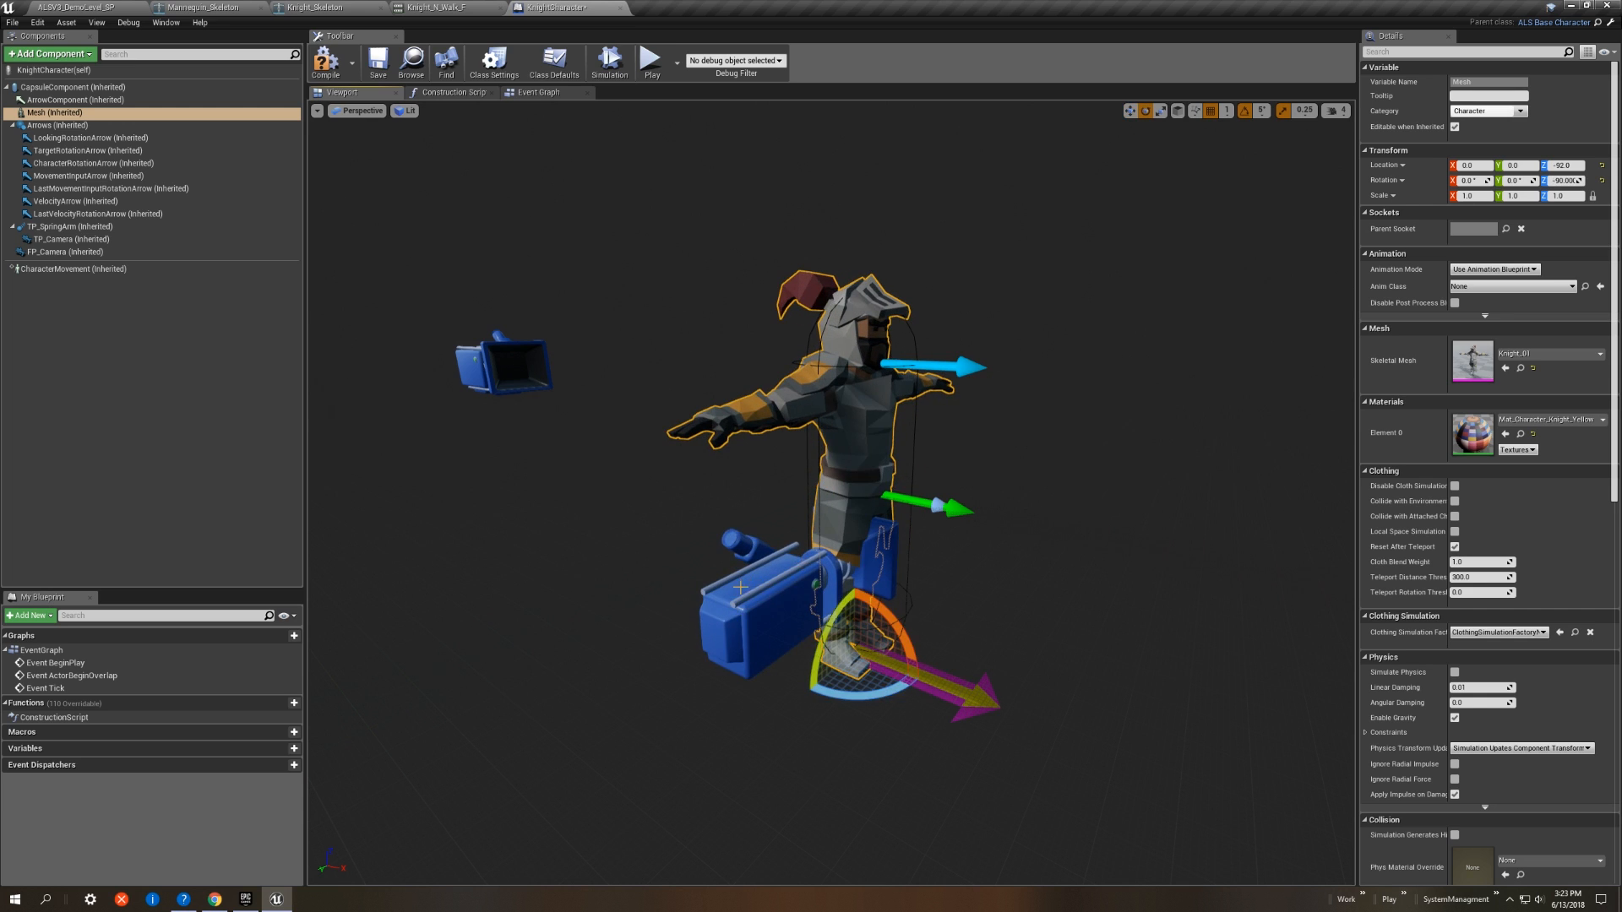
left_click_drag(1098, 507, 942, 507)
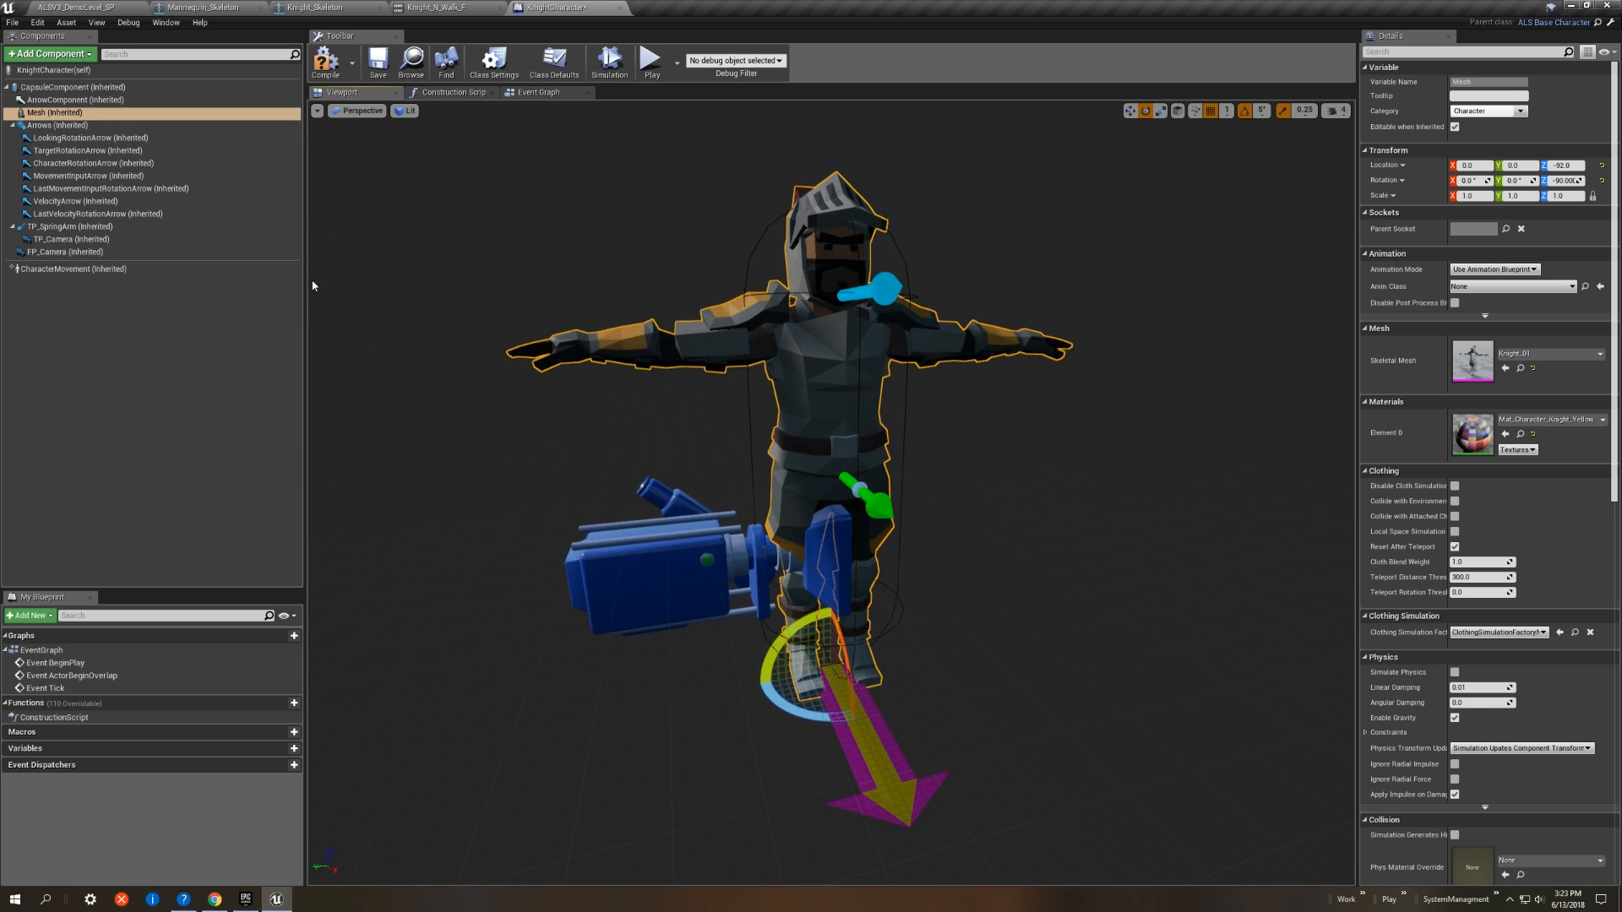
Step: Set the First Person Camera Socket to head in the KnightCharacter class defaults
left_click(82, 253)
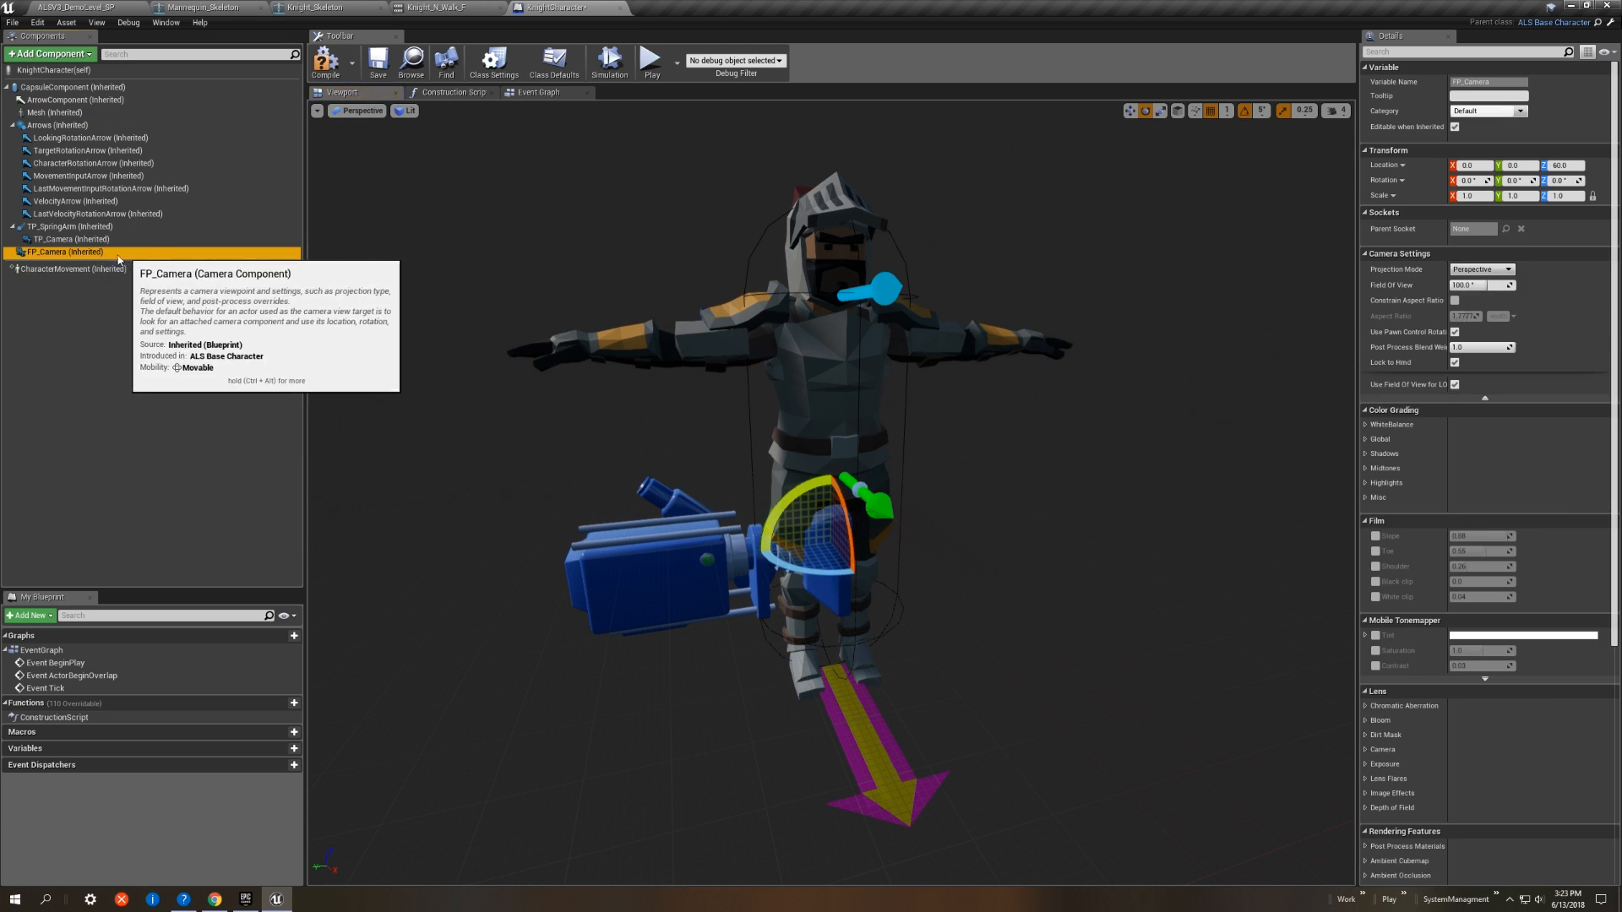
left_click(831, 583)
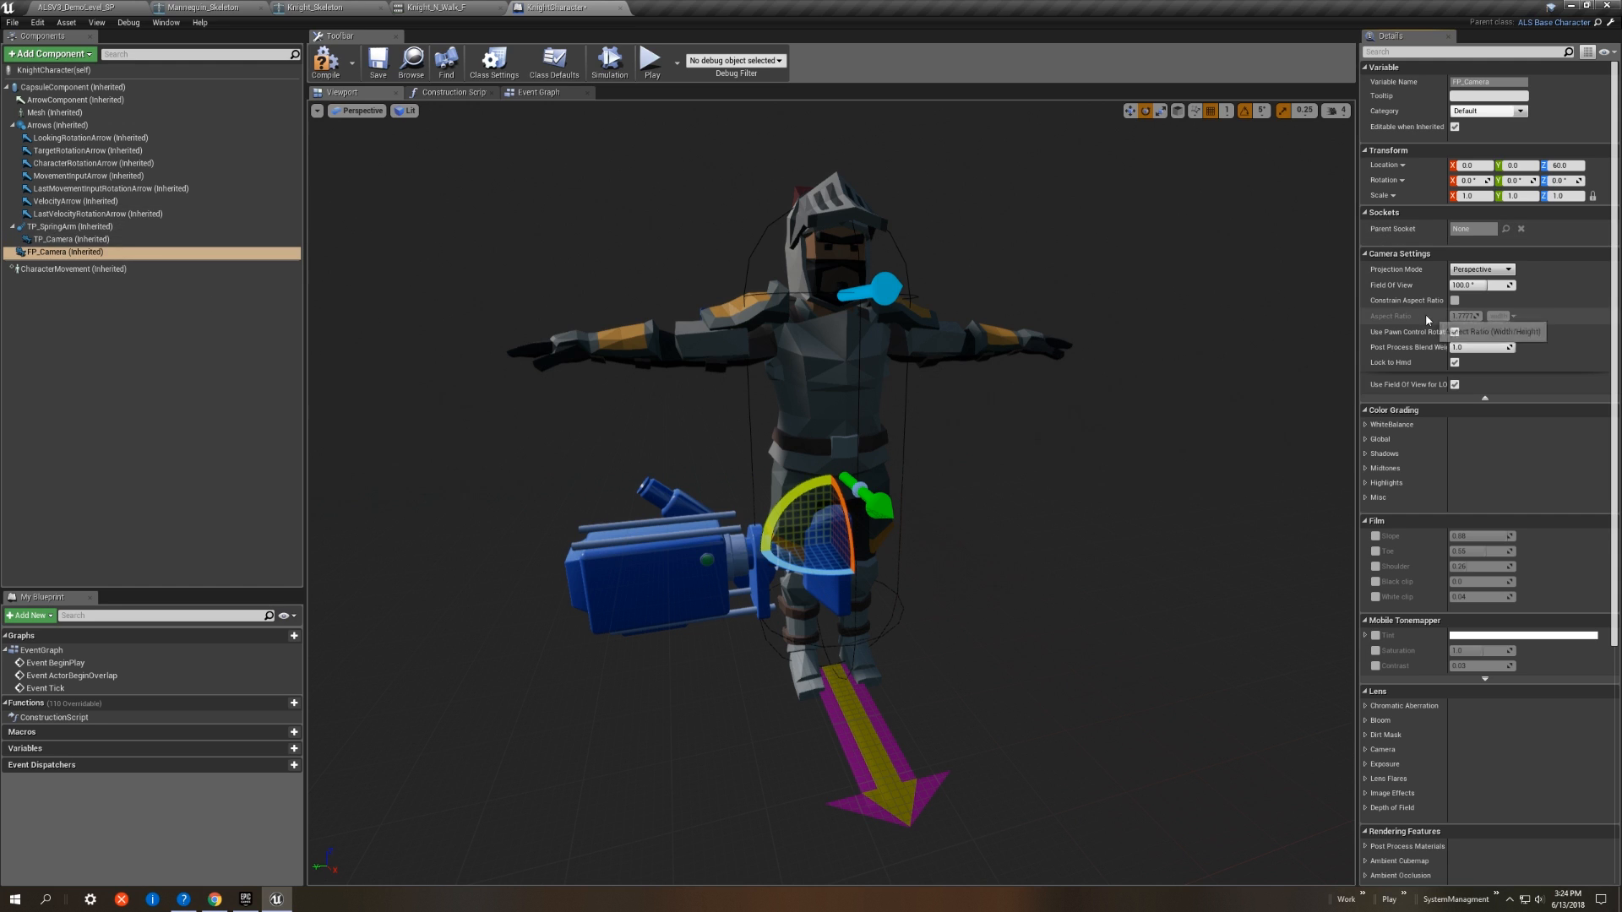
left_click(859, 177)
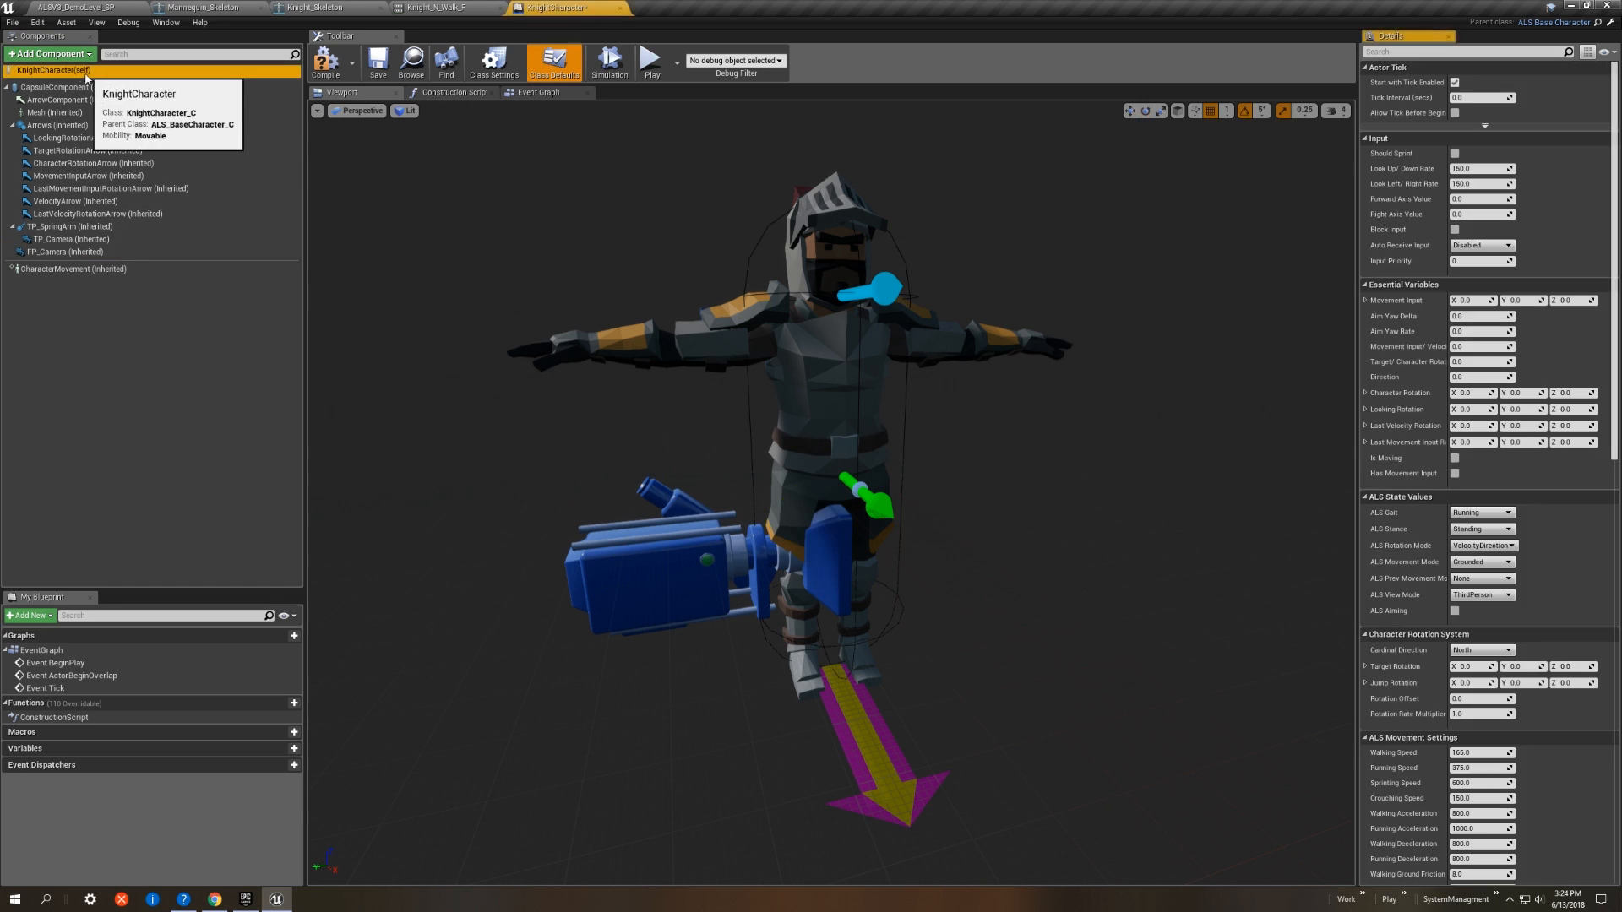
scroll(1441, 422, "down", 5)
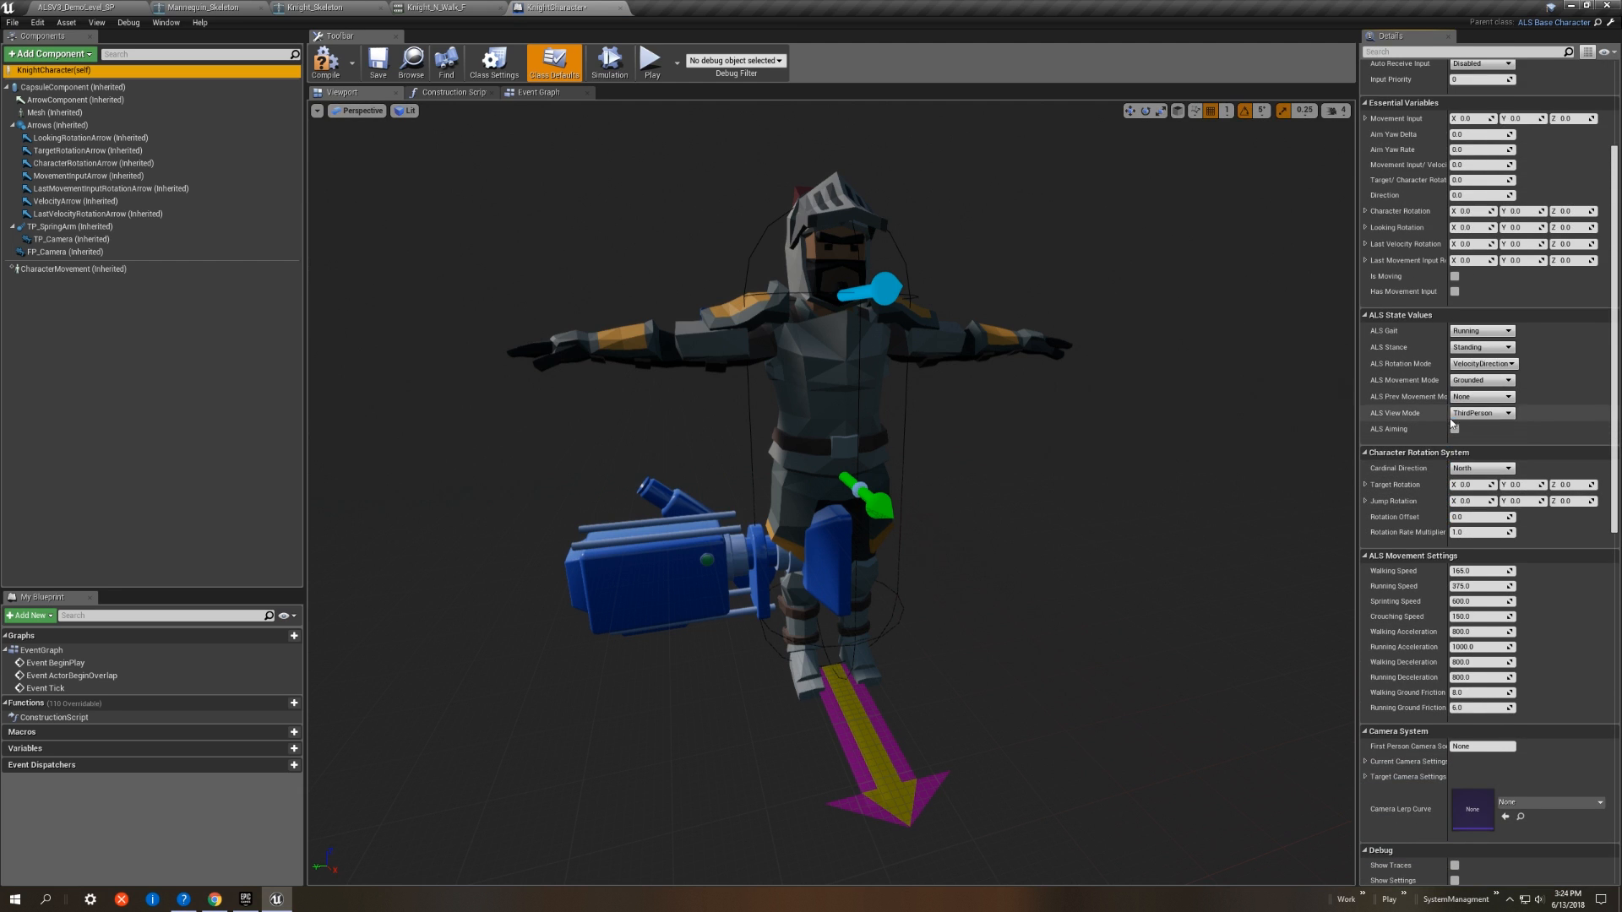
scroll(1449, 418, "down", 3)
scroll(1456, 413, "up", 6)
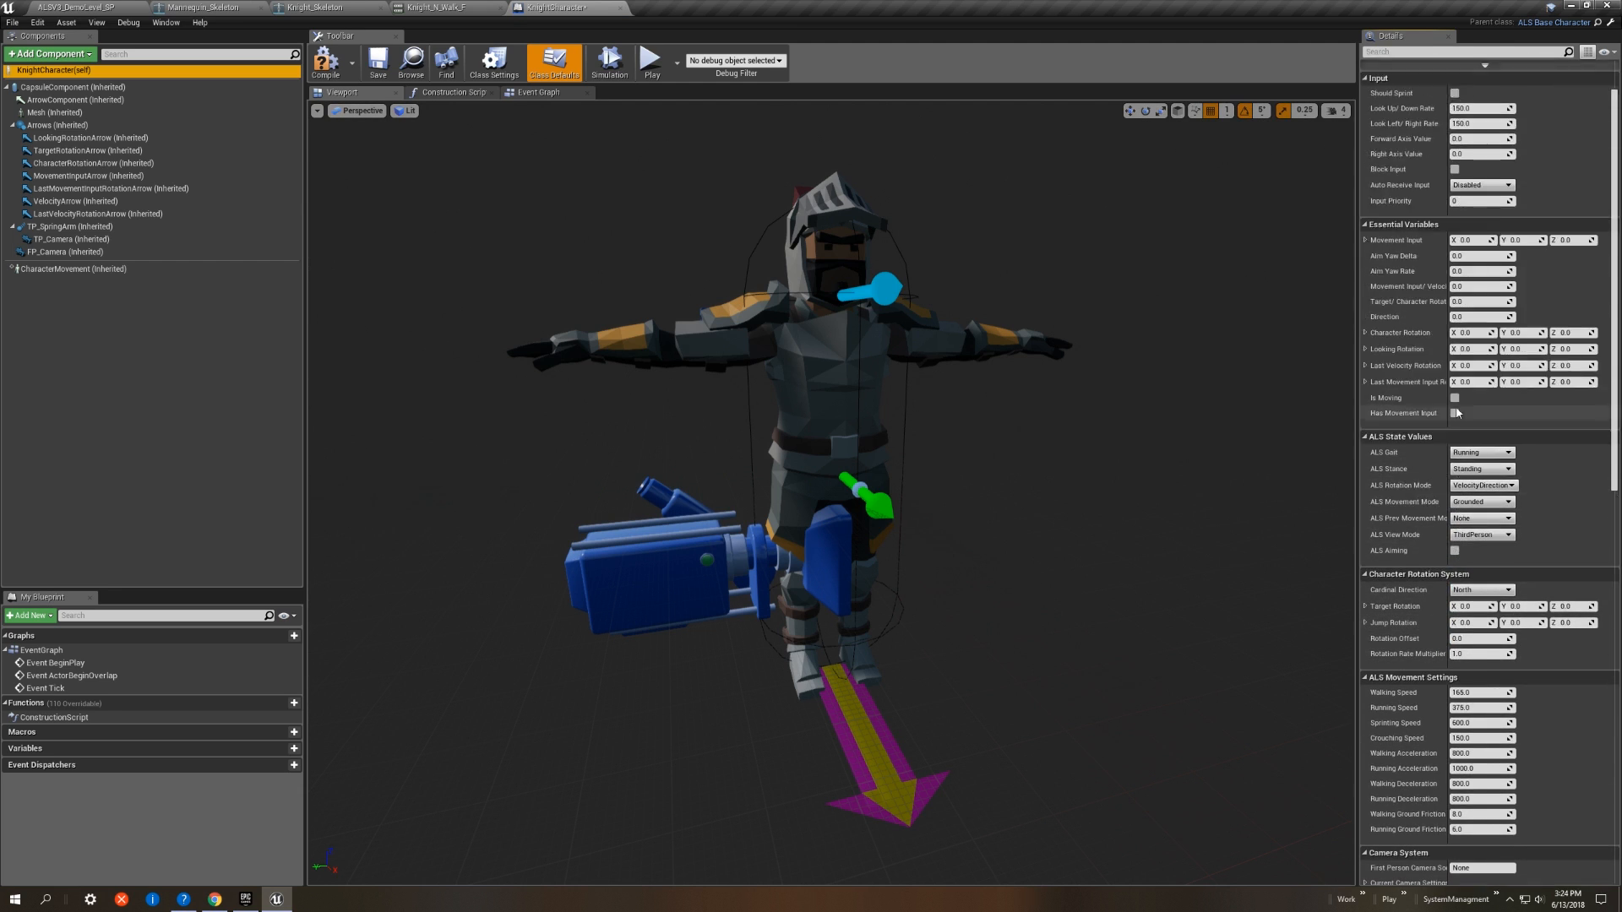
scroll(1451, 447, "down", 8)
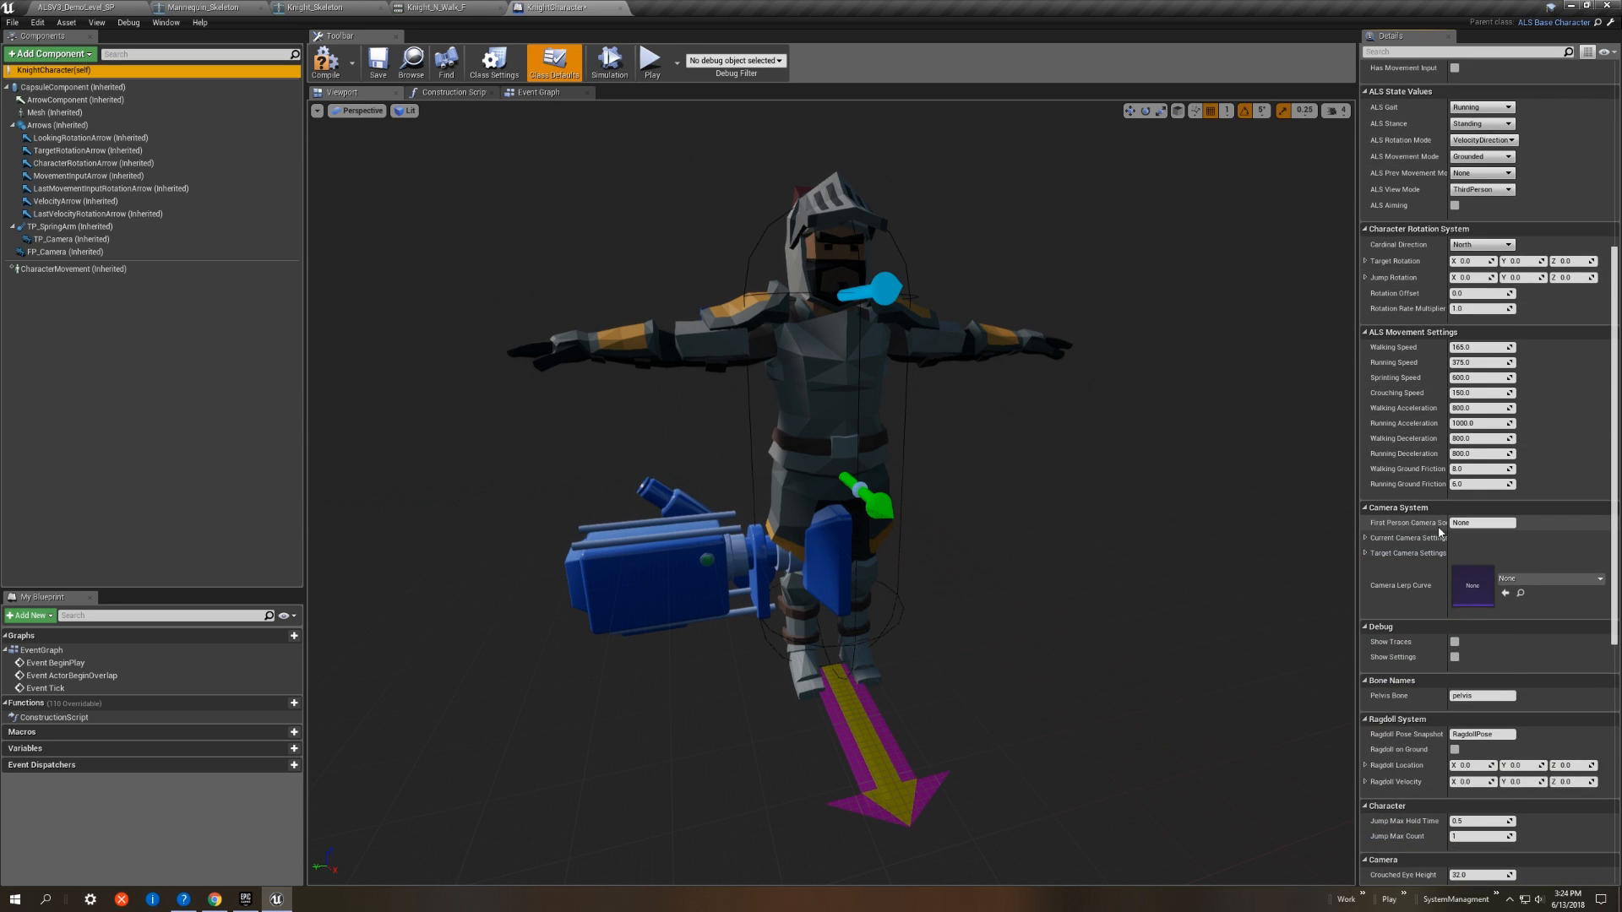
left_click_drag(1447, 530, 1471, 530)
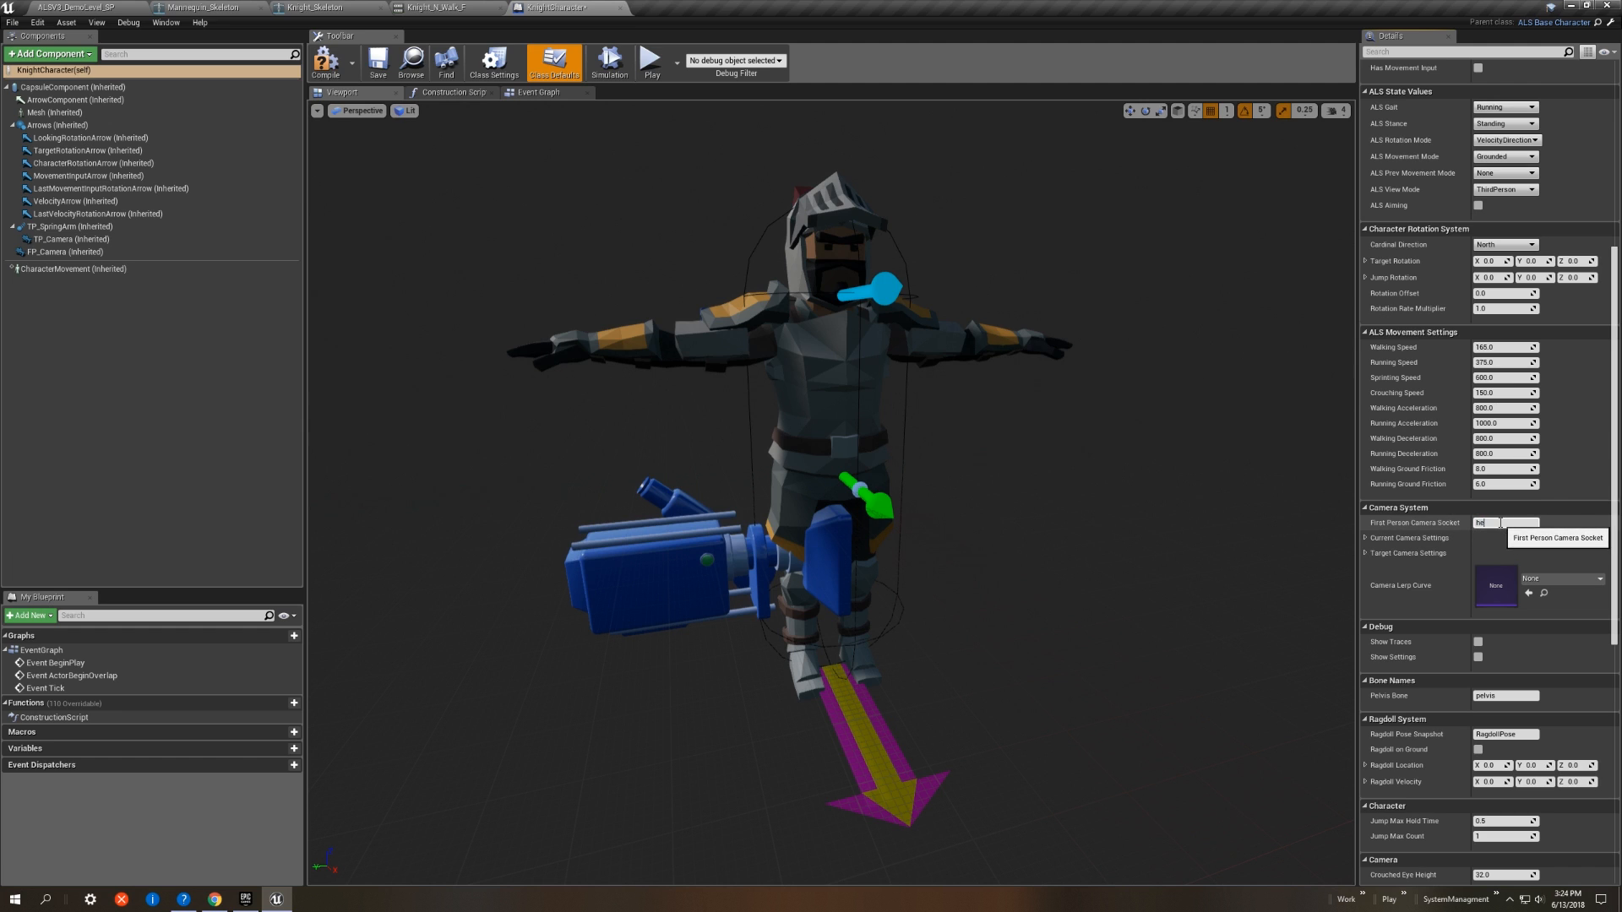
key("Return")
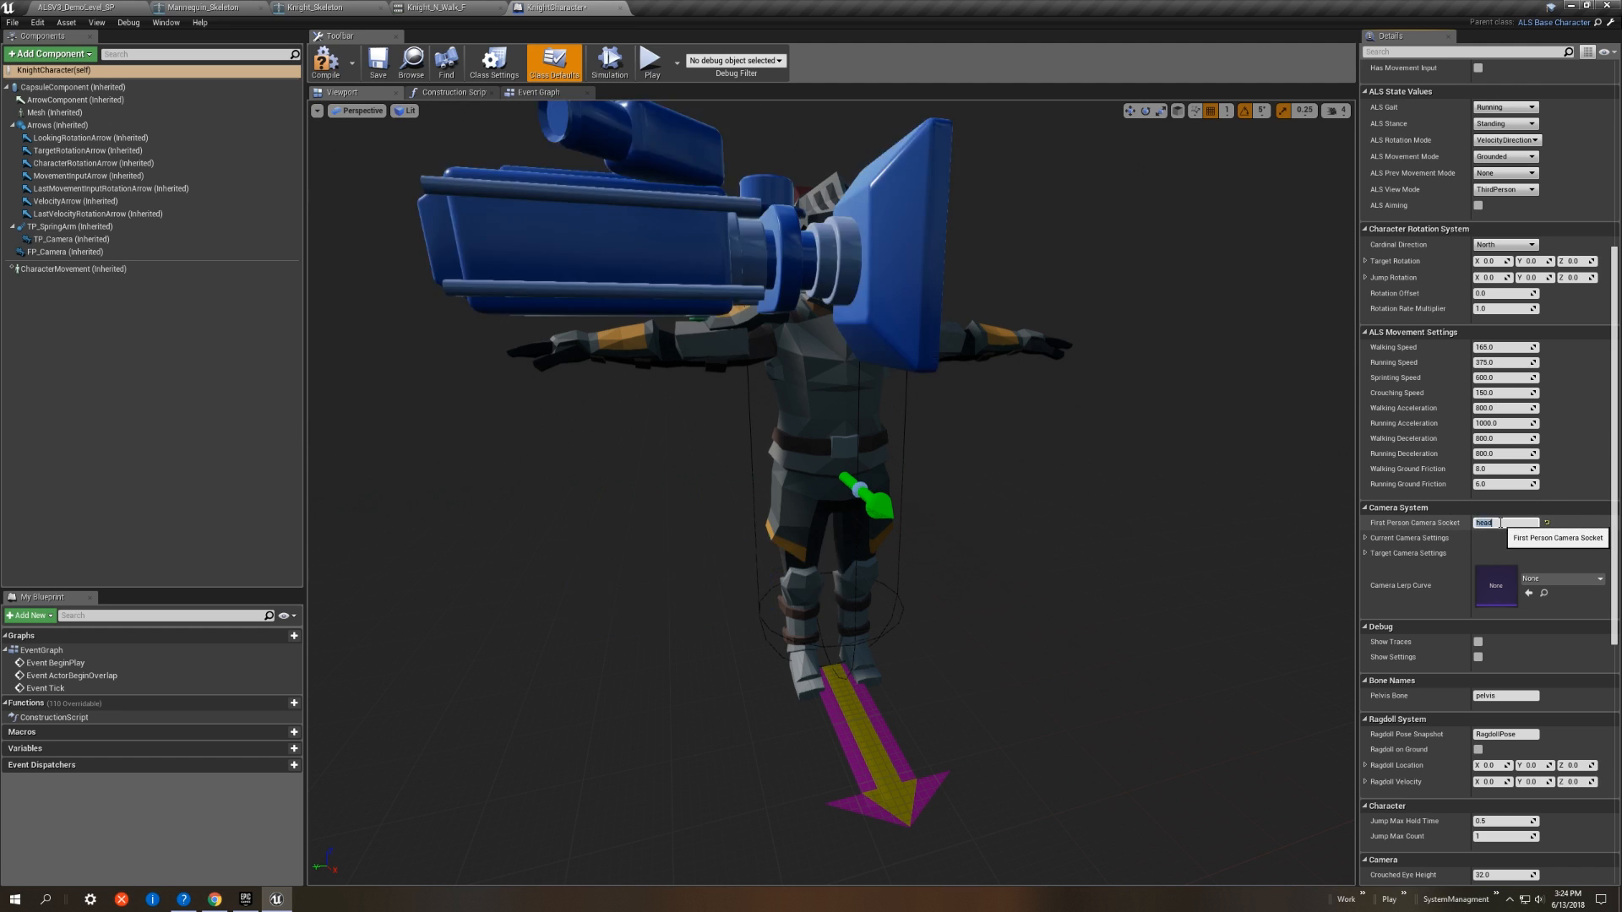
Step: Set the FP_Camera component's Z location to 0
left_click(922, 295)
scroll(958, 283, "down", 5)
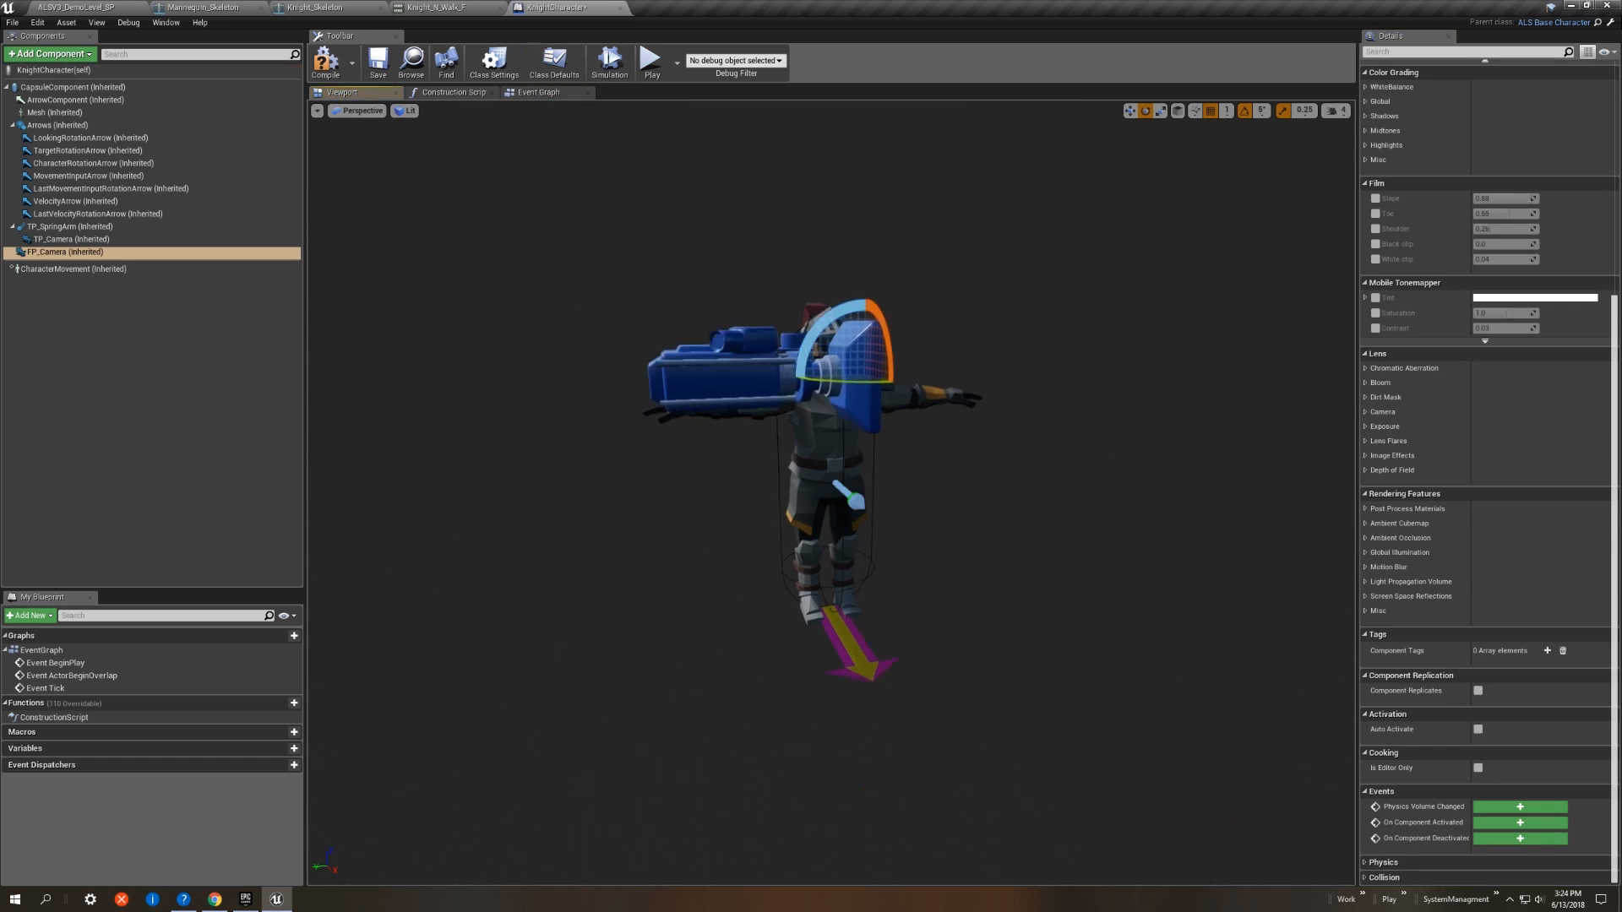
scroll(1474, 463, "up", 10)
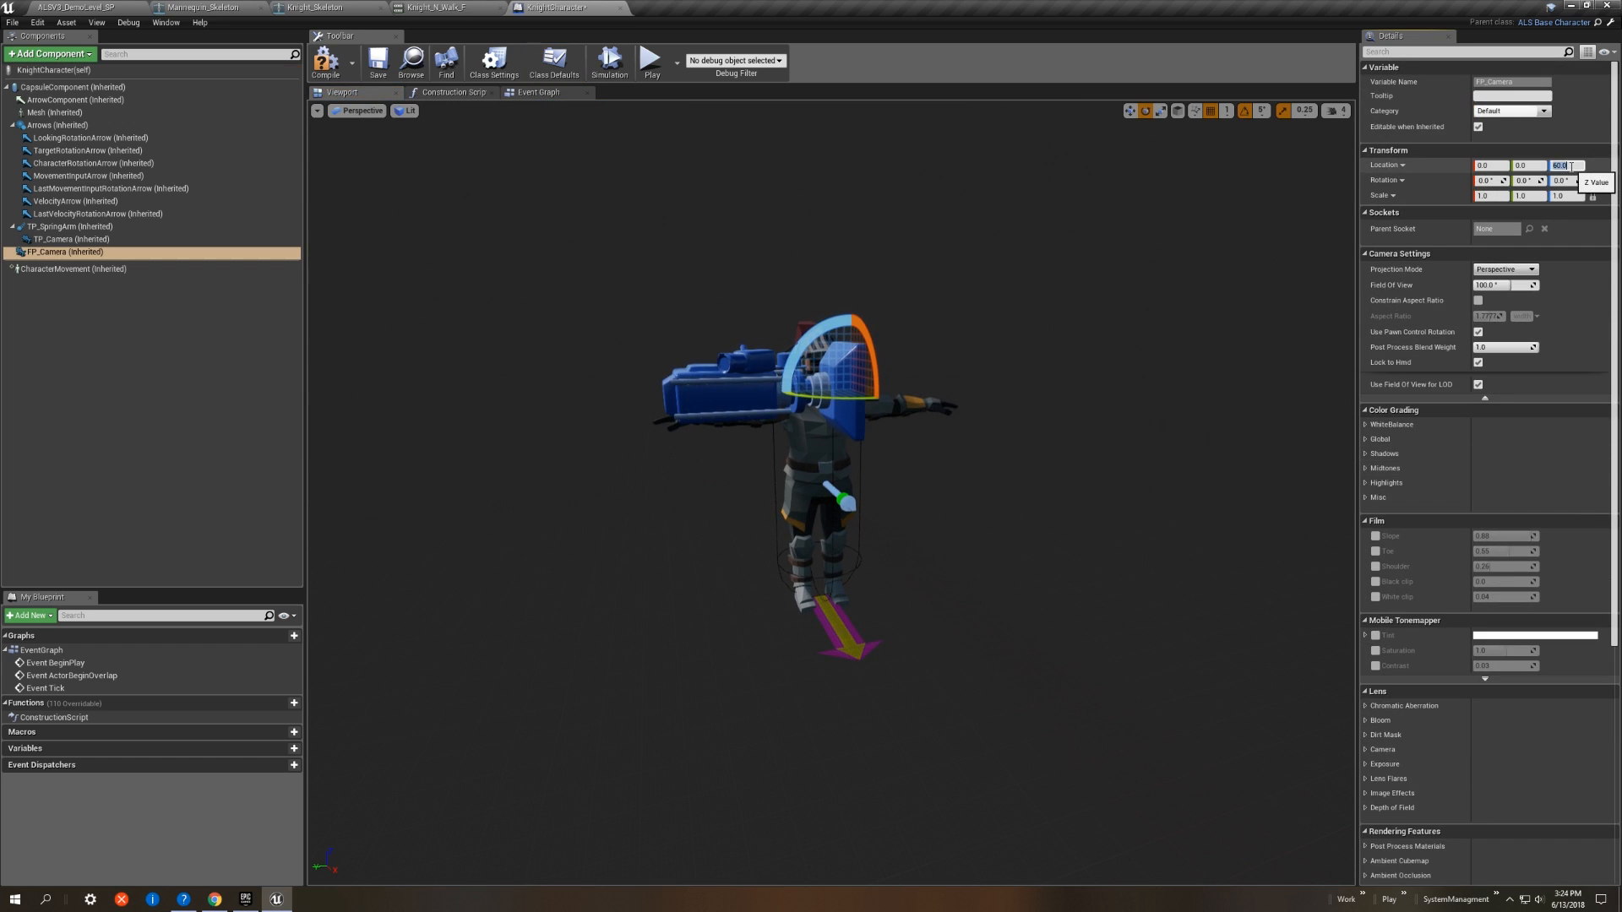
type("0")
key("Return")
Step: Rotate the FP_Camera at the knight's head to about -63°, 90°, 27° so it faces forward
mouse_move(814, 387)
left_mouse_down()
mouse_move(870, 391)
mouse_move(832, 364)
left_mouse_up()
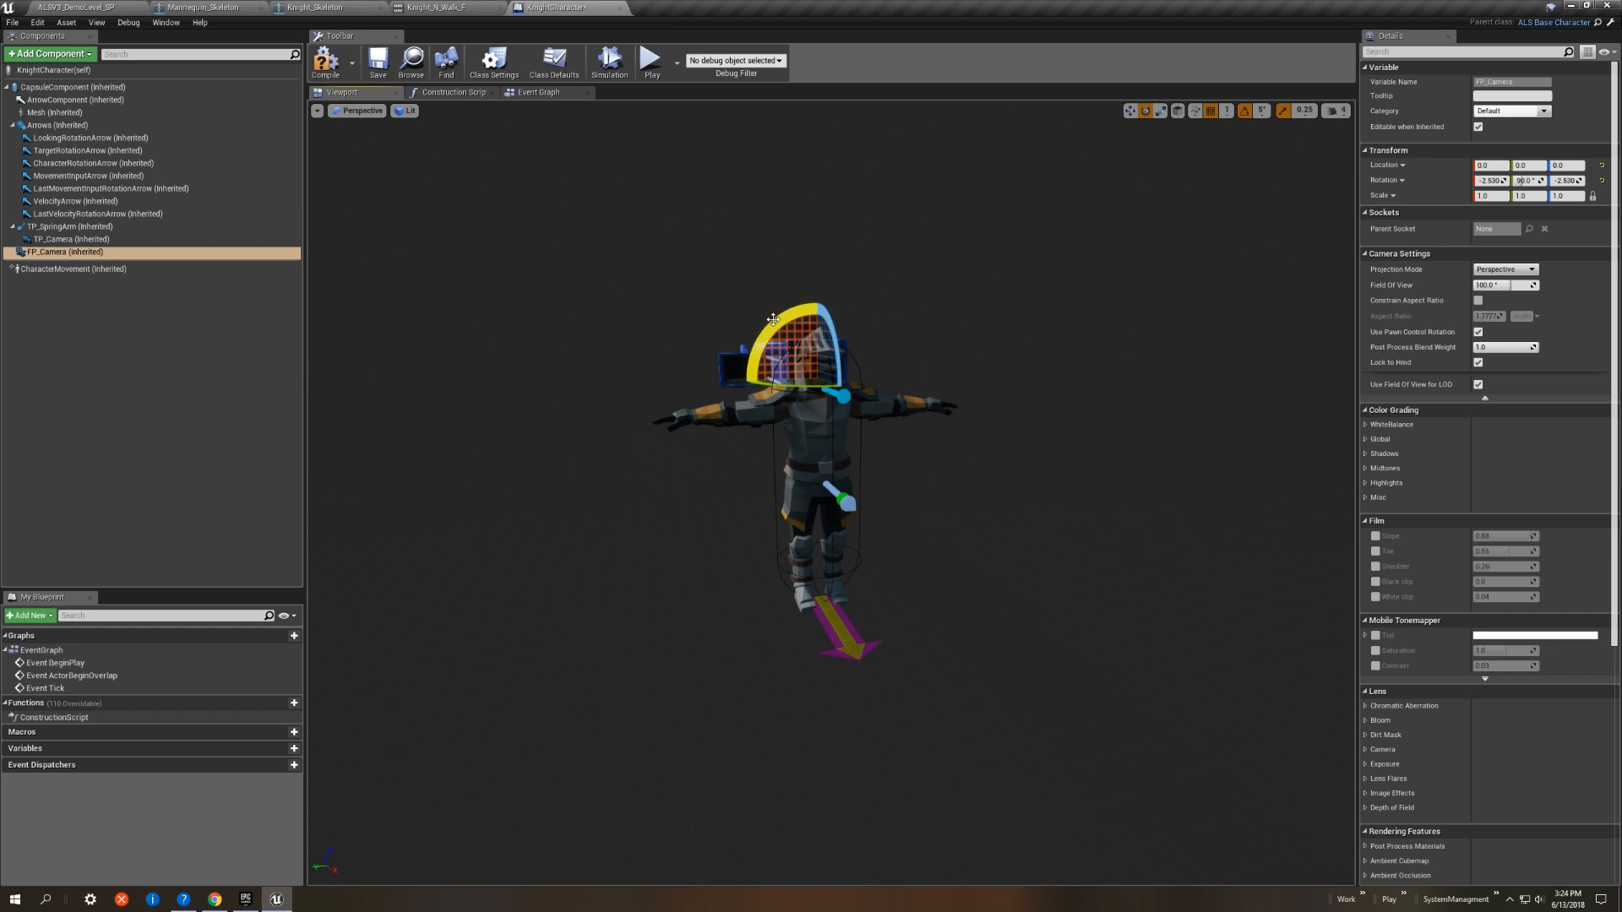
left_click_drag(773, 319, 777, 309)
key("f")
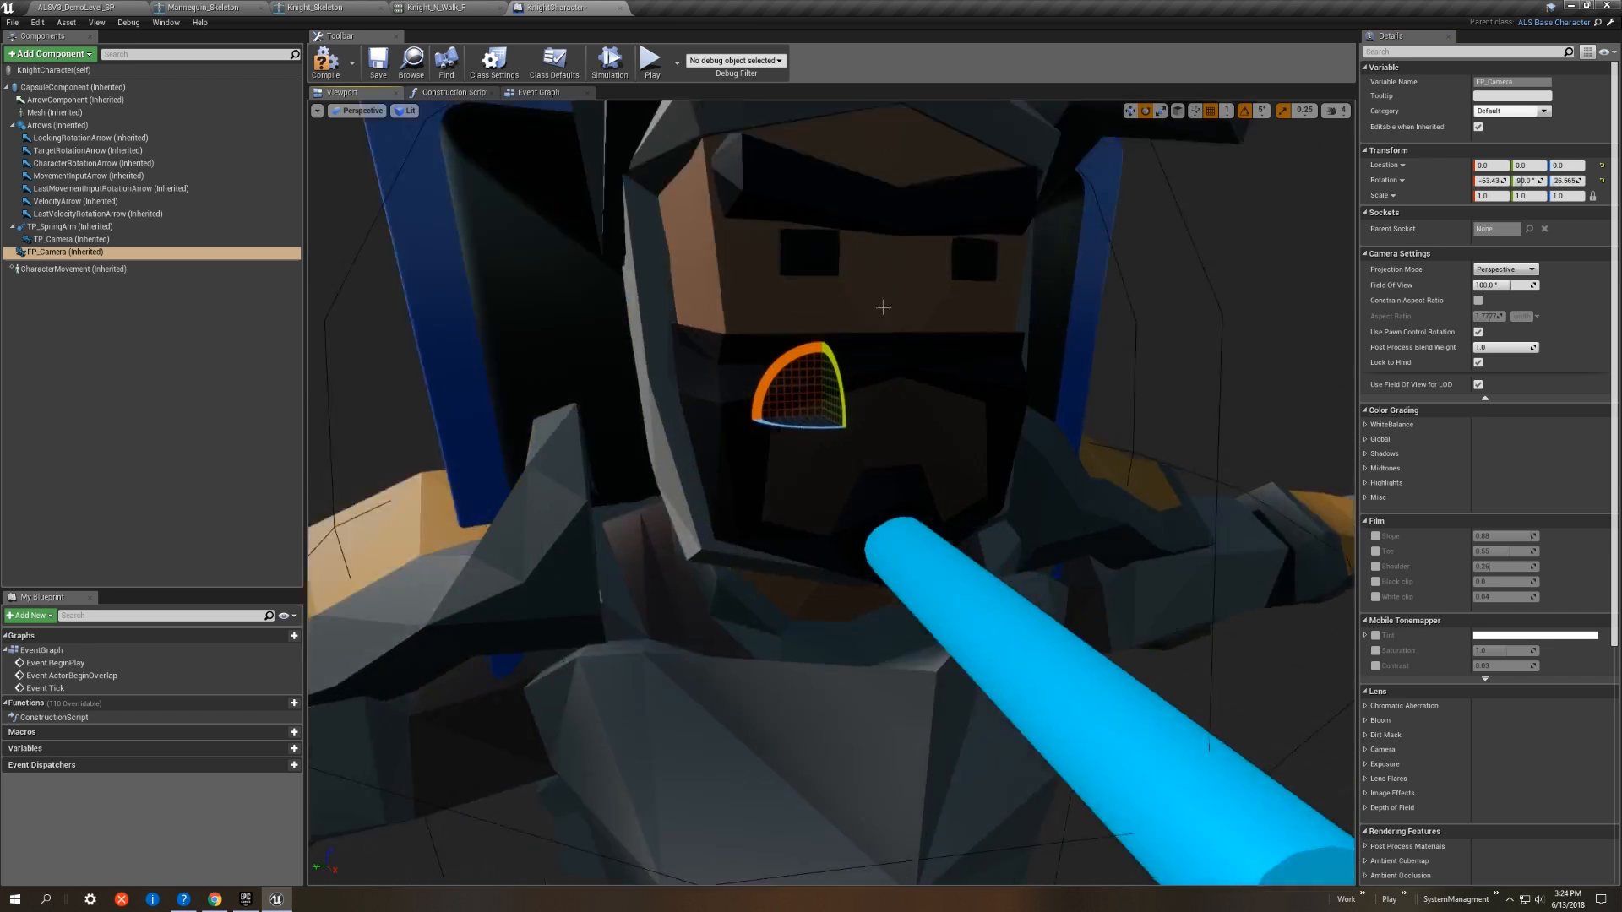
Step: Move the FP_Camera into position at the front of the knight's face, and compile and save the Blueprint
left_click_drag(883, 307, 980, 326, "alt")
scroll(1080, 348, "down", 6)
scroll(1079, 348, "up", 3)
key("w")
left_click_drag(844, 479, 1018, 431)
left_click(326, 61)
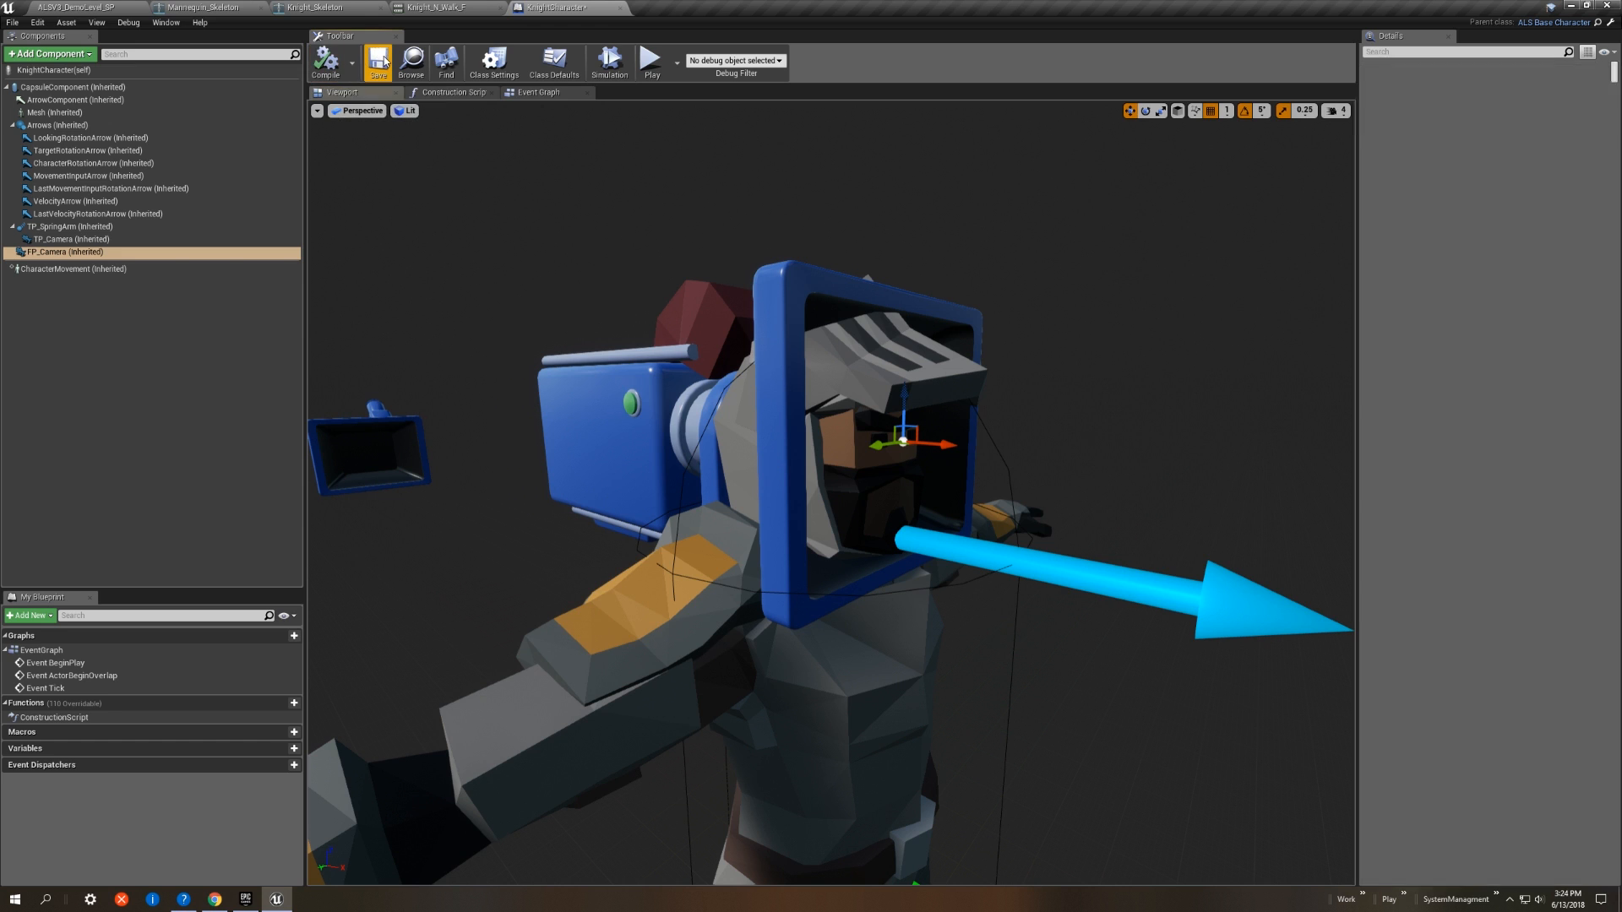
left_click(383, 62)
Step: Assign Knight_AnimBP as the anim class of the knight's inherited Mesh component, and save the Blueprint
scroll(845, 533, "down", 5)
left_click(845, 533)
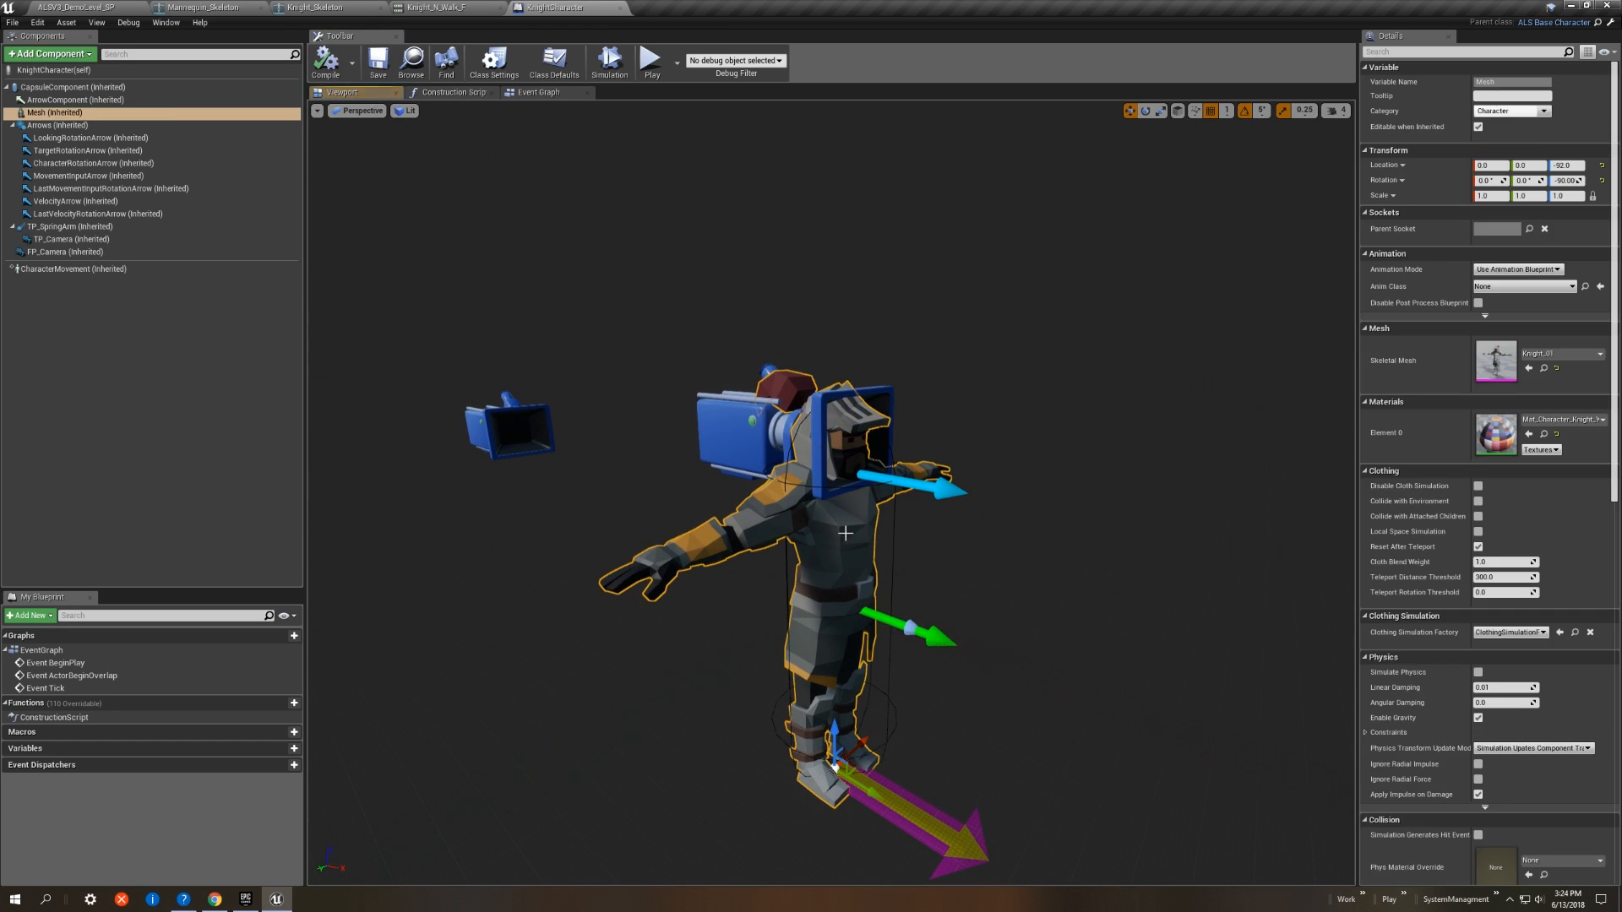
left_click(1525, 287)
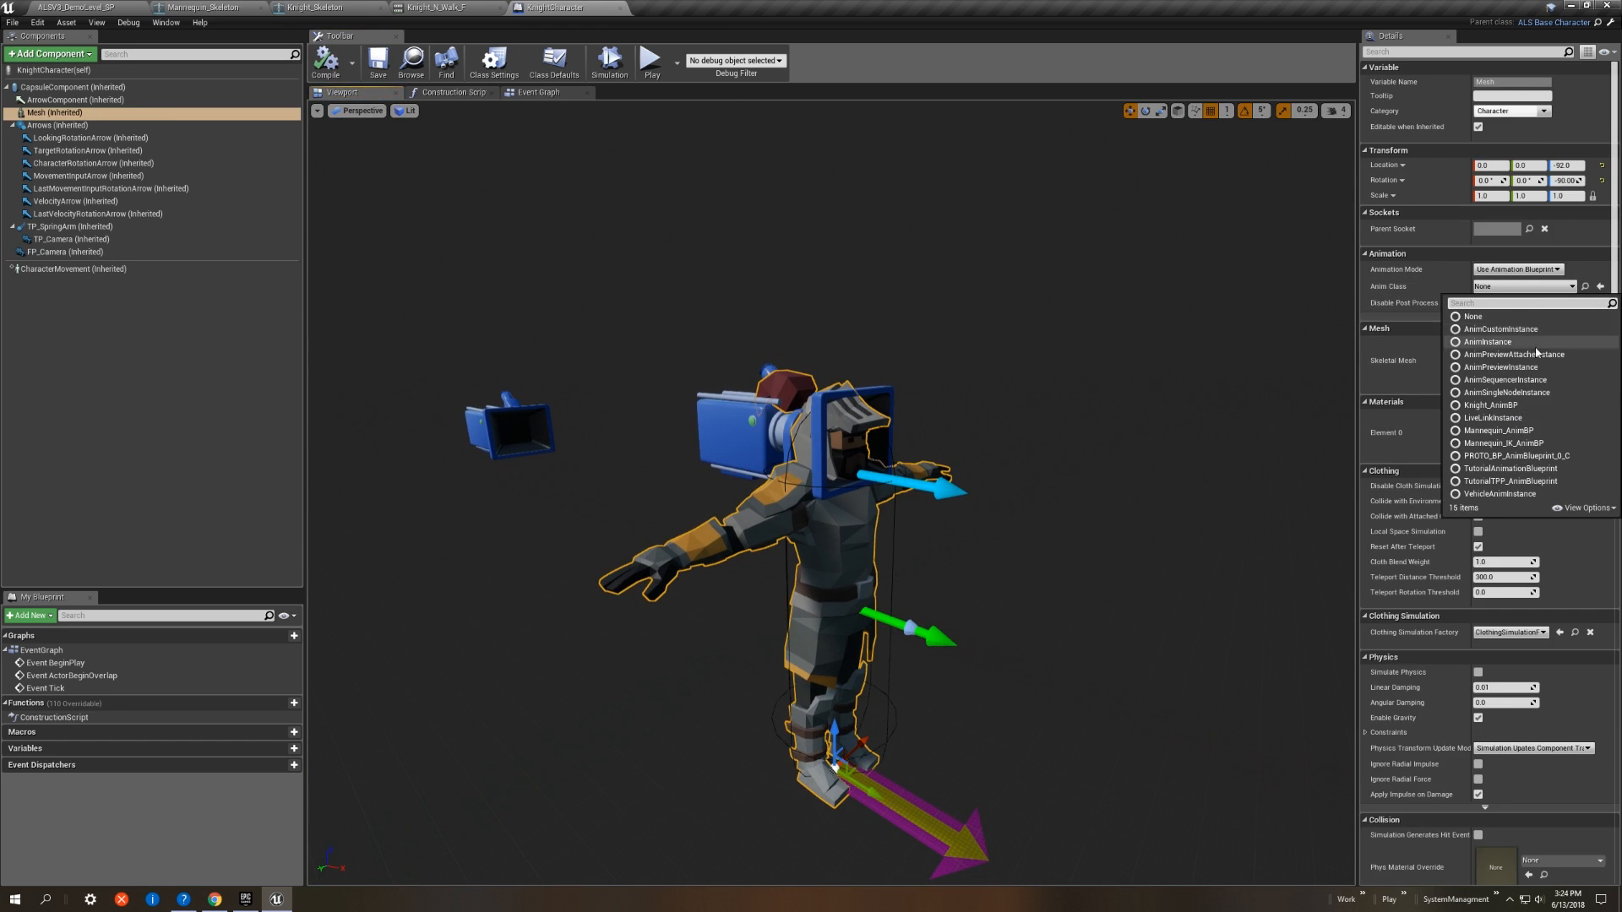
left_click(1492, 405)
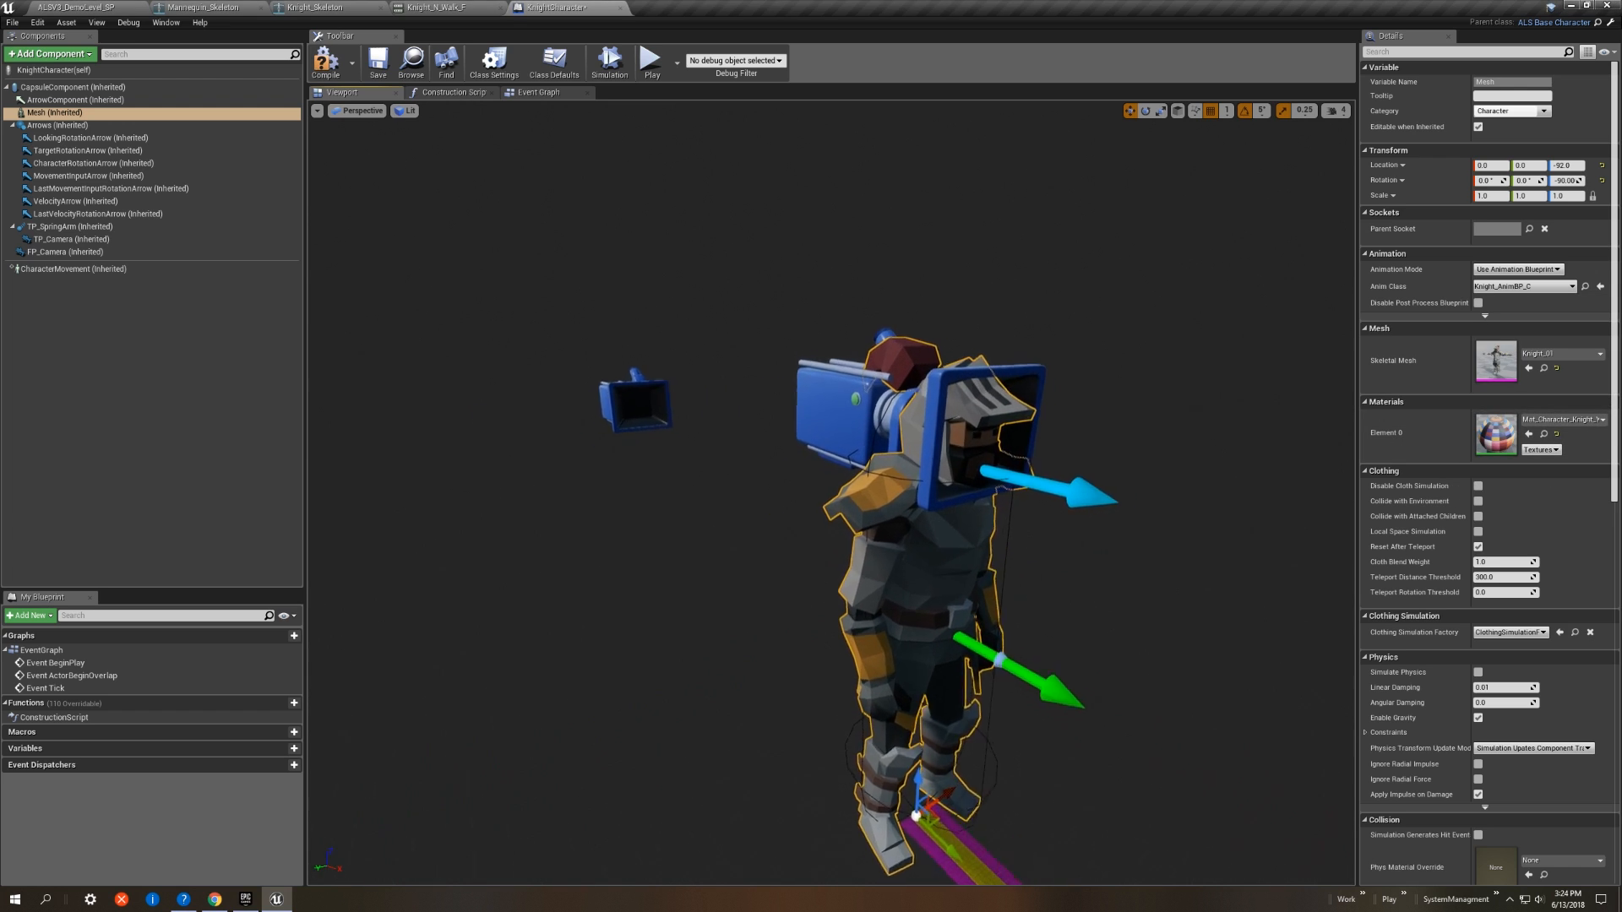
scroll(845, 507, "up", 2)
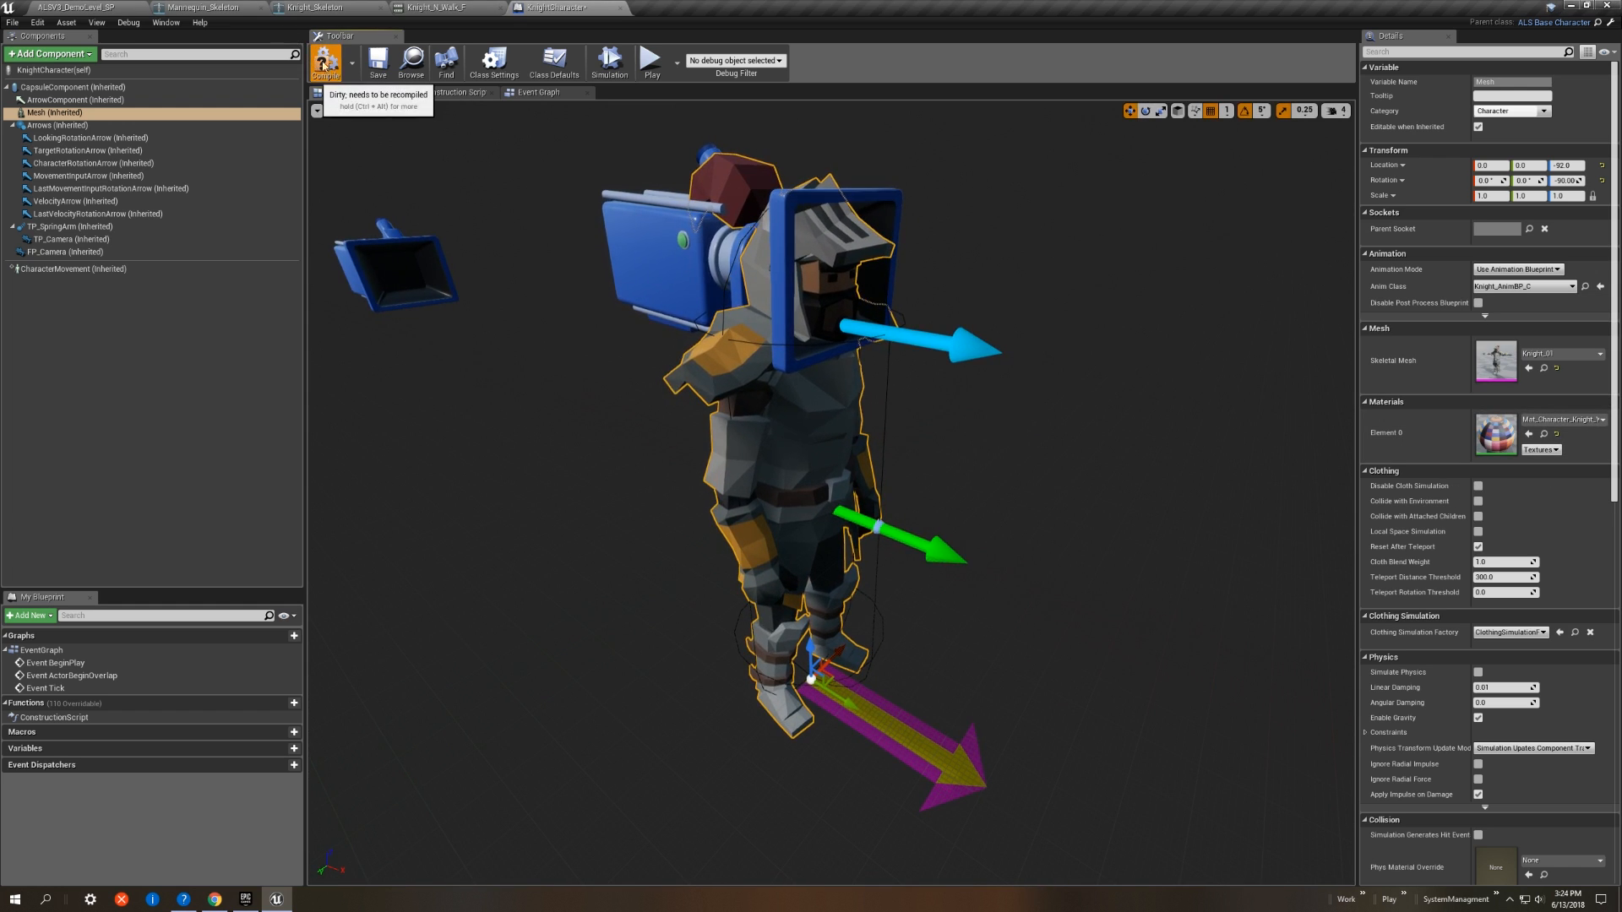
left_click(378, 62)
Step: In the demo level, set position snapping to 50 and place KnightCharacter beside the mannequin, rotated -90° about Z
left_click(82, 5)
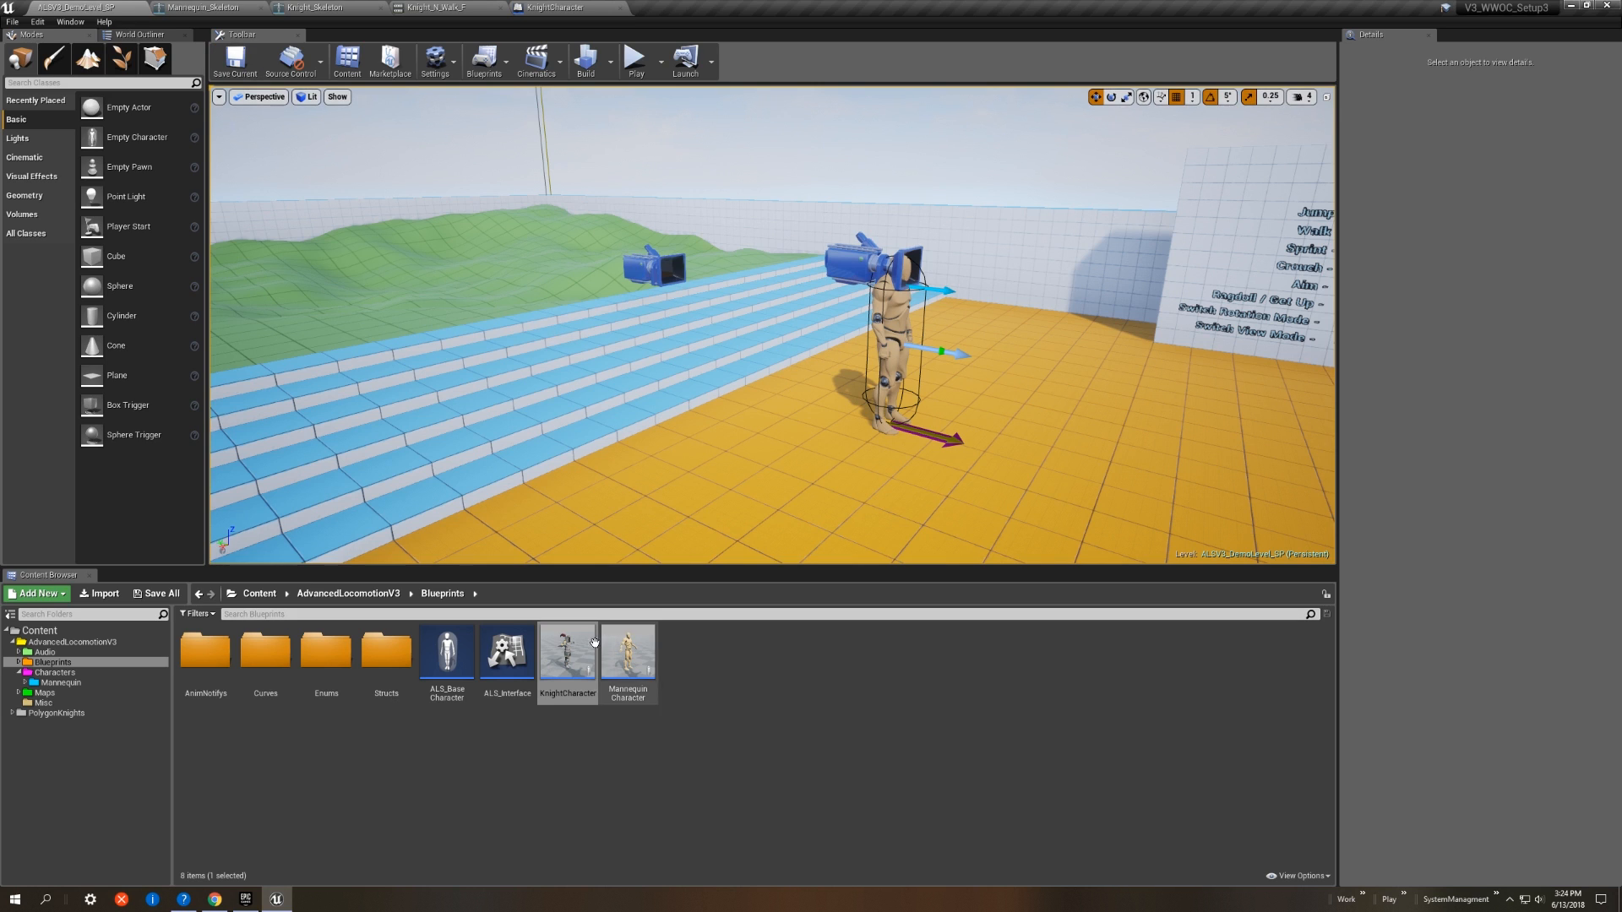
left_click(1193, 97)
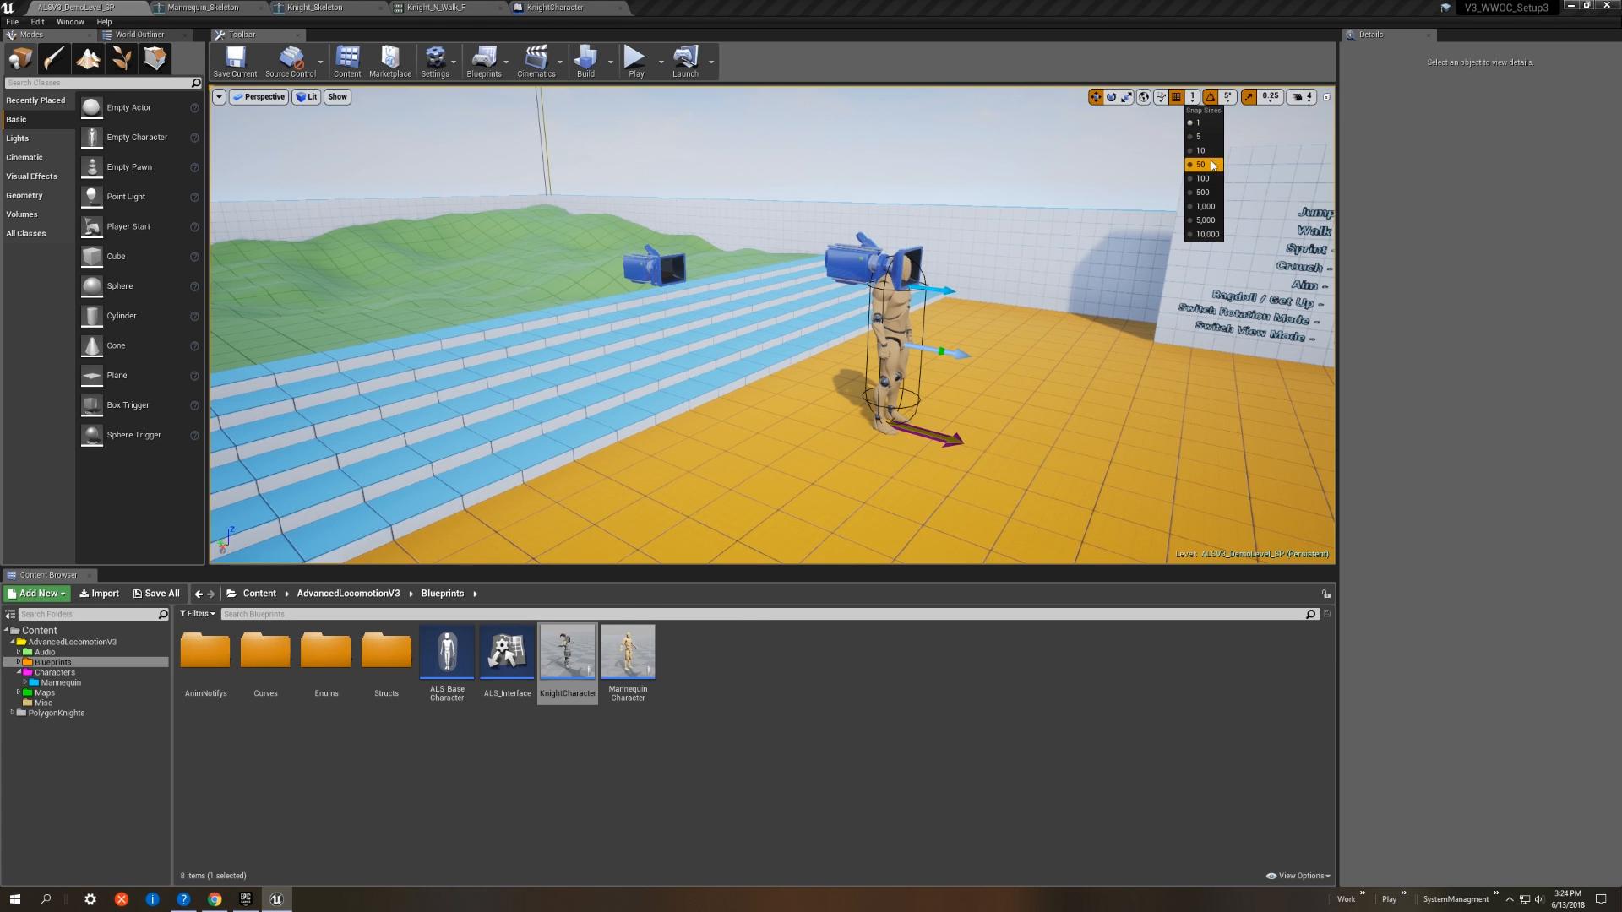
left_click(1213, 165)
left_click_drag(568, 650, 897, 410)
key("e")
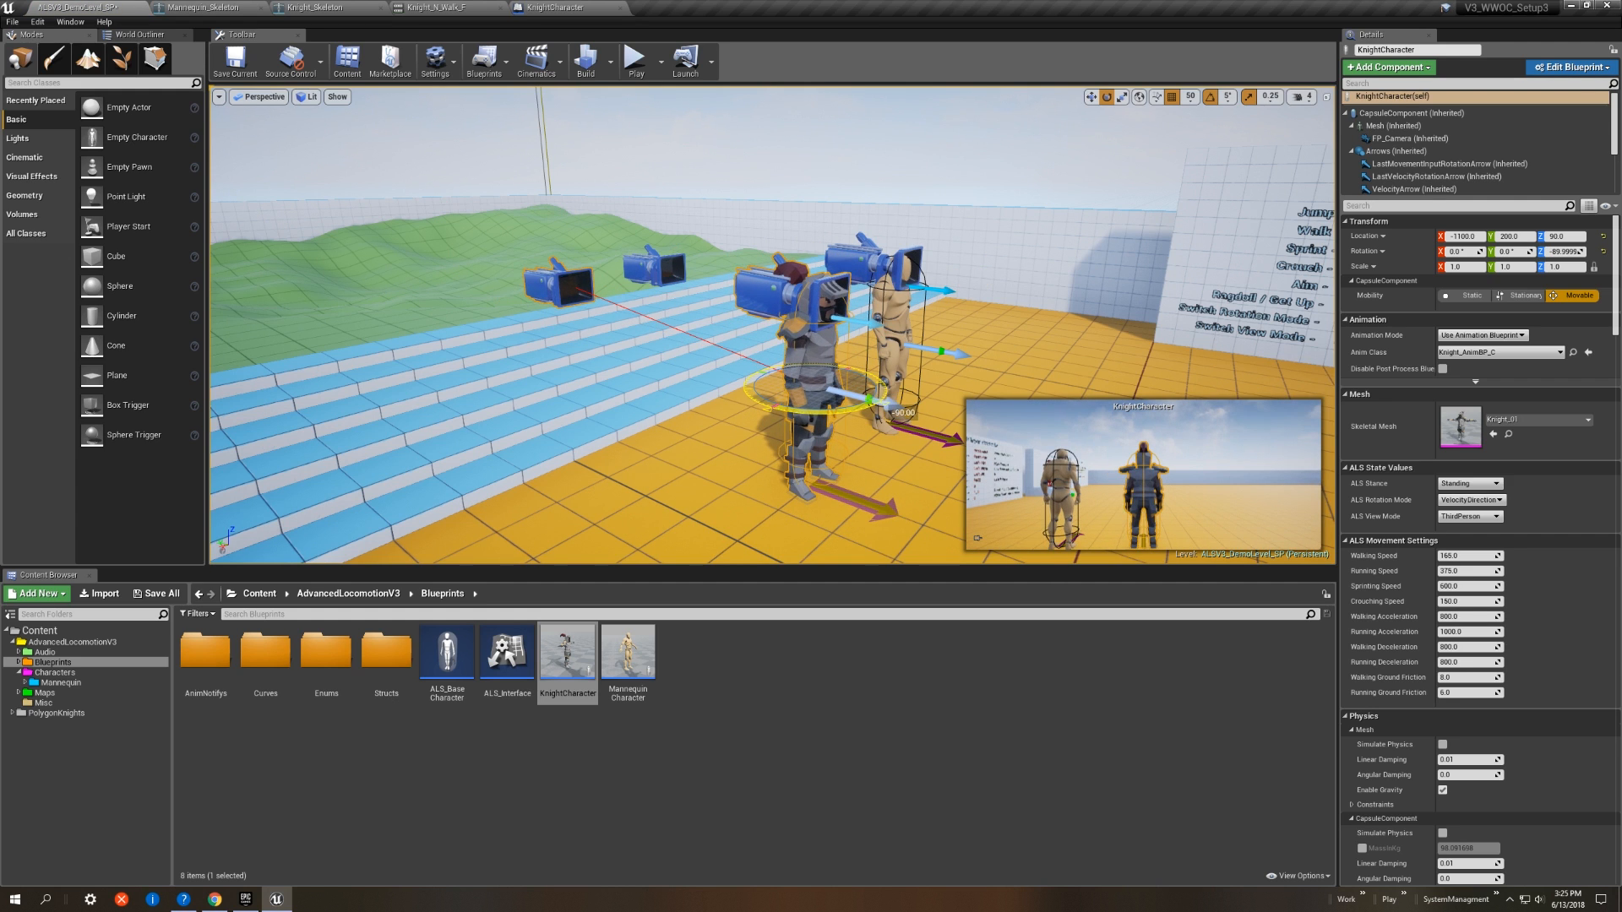
Step: Set Auto Possess Player to Player 0 for the placed KnightCharacter
left_click_drag(1617, 279, 1615, 824)
left_click(1468, 605)
left_click(1465, 629)
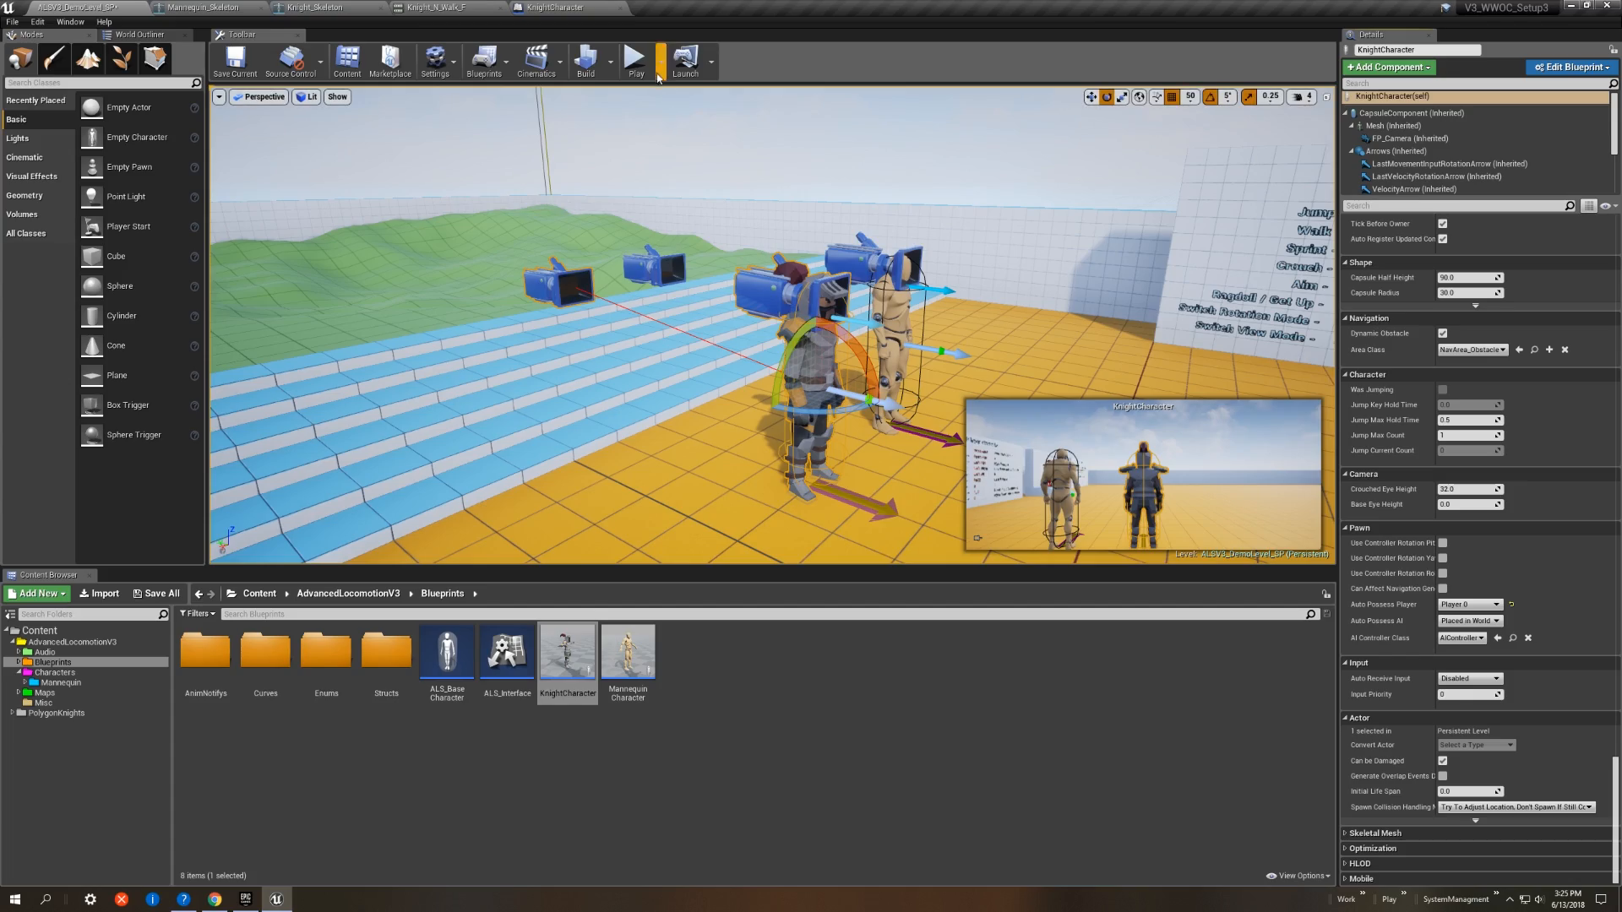
Step: Play-test the level by running the knight around the floor and stairs, and examine its movement and feet
left_click(636, 61)
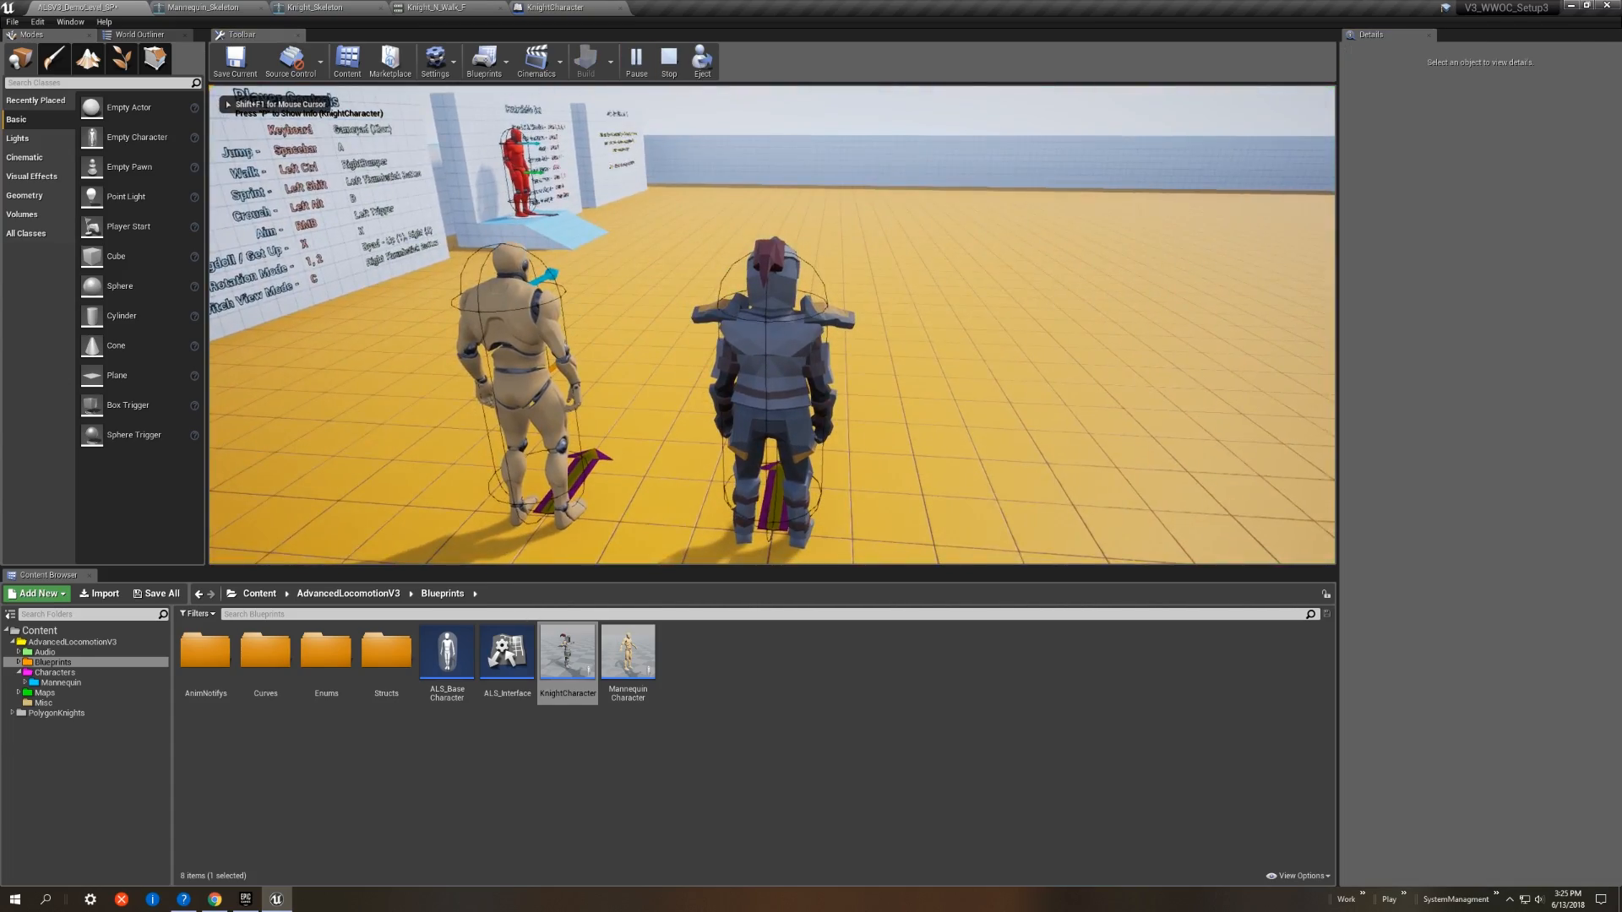
key("d")
key("a")
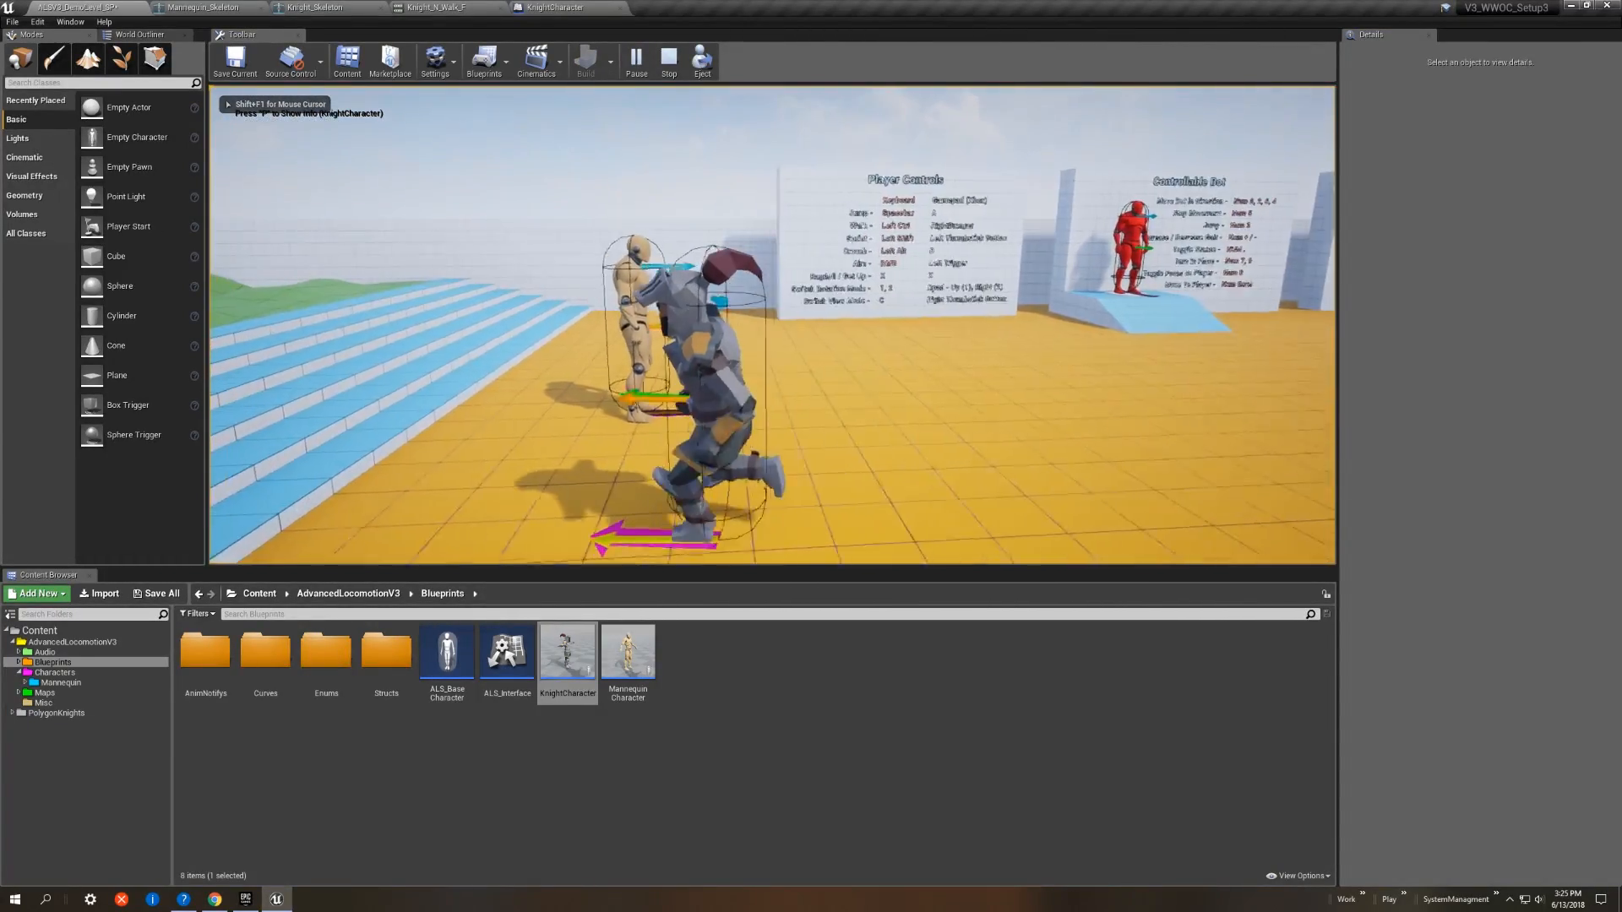
key("d")
key("a")
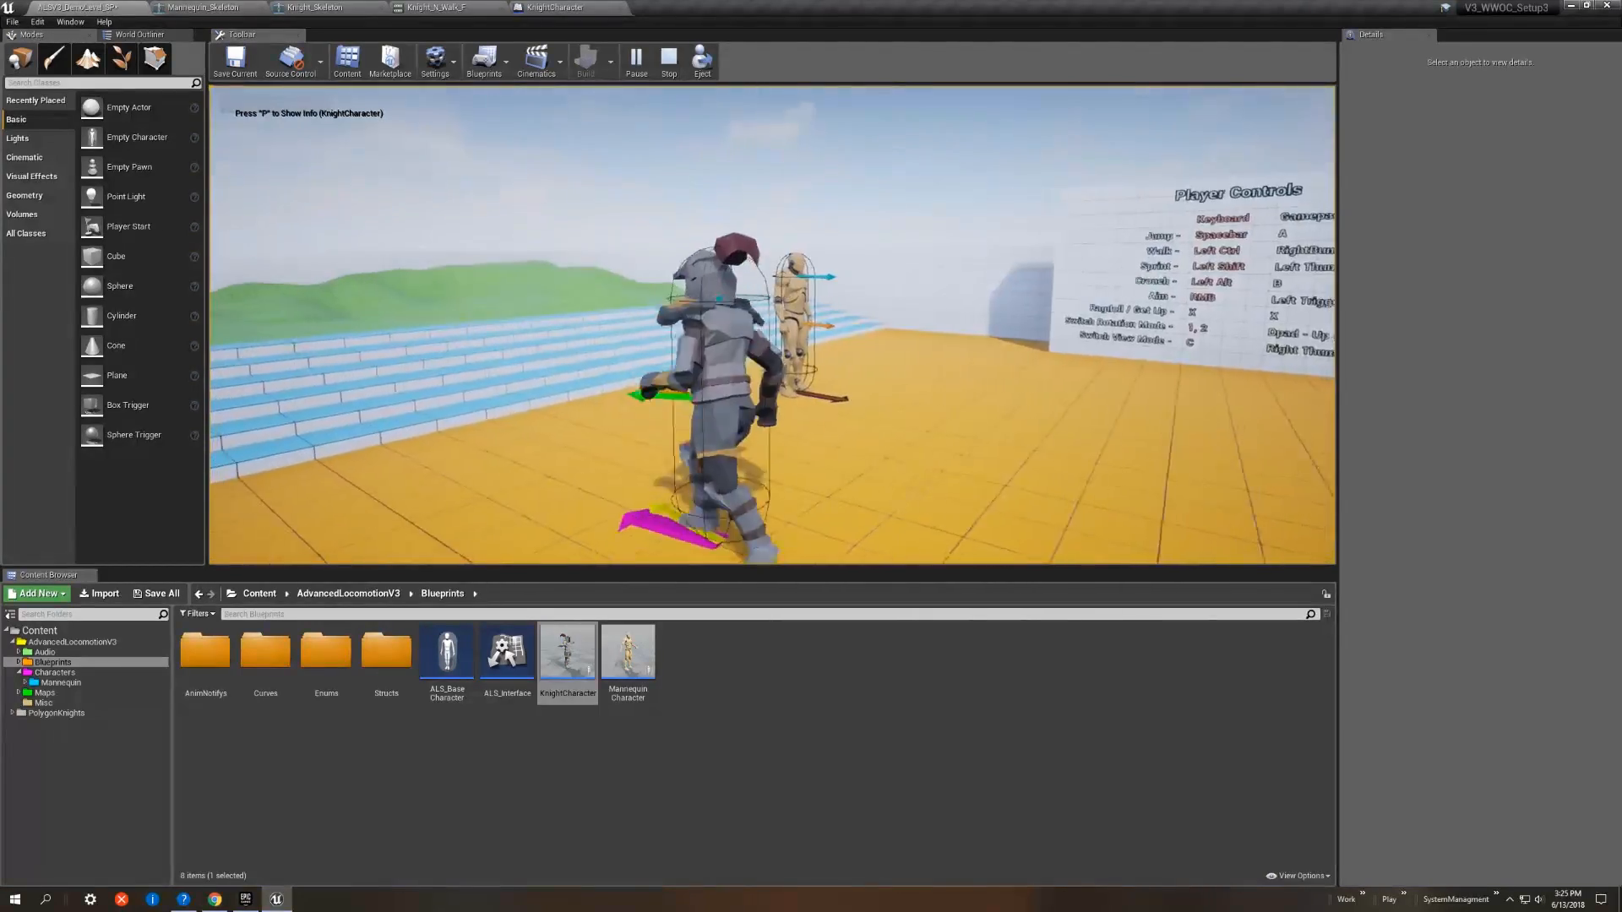
key("w")
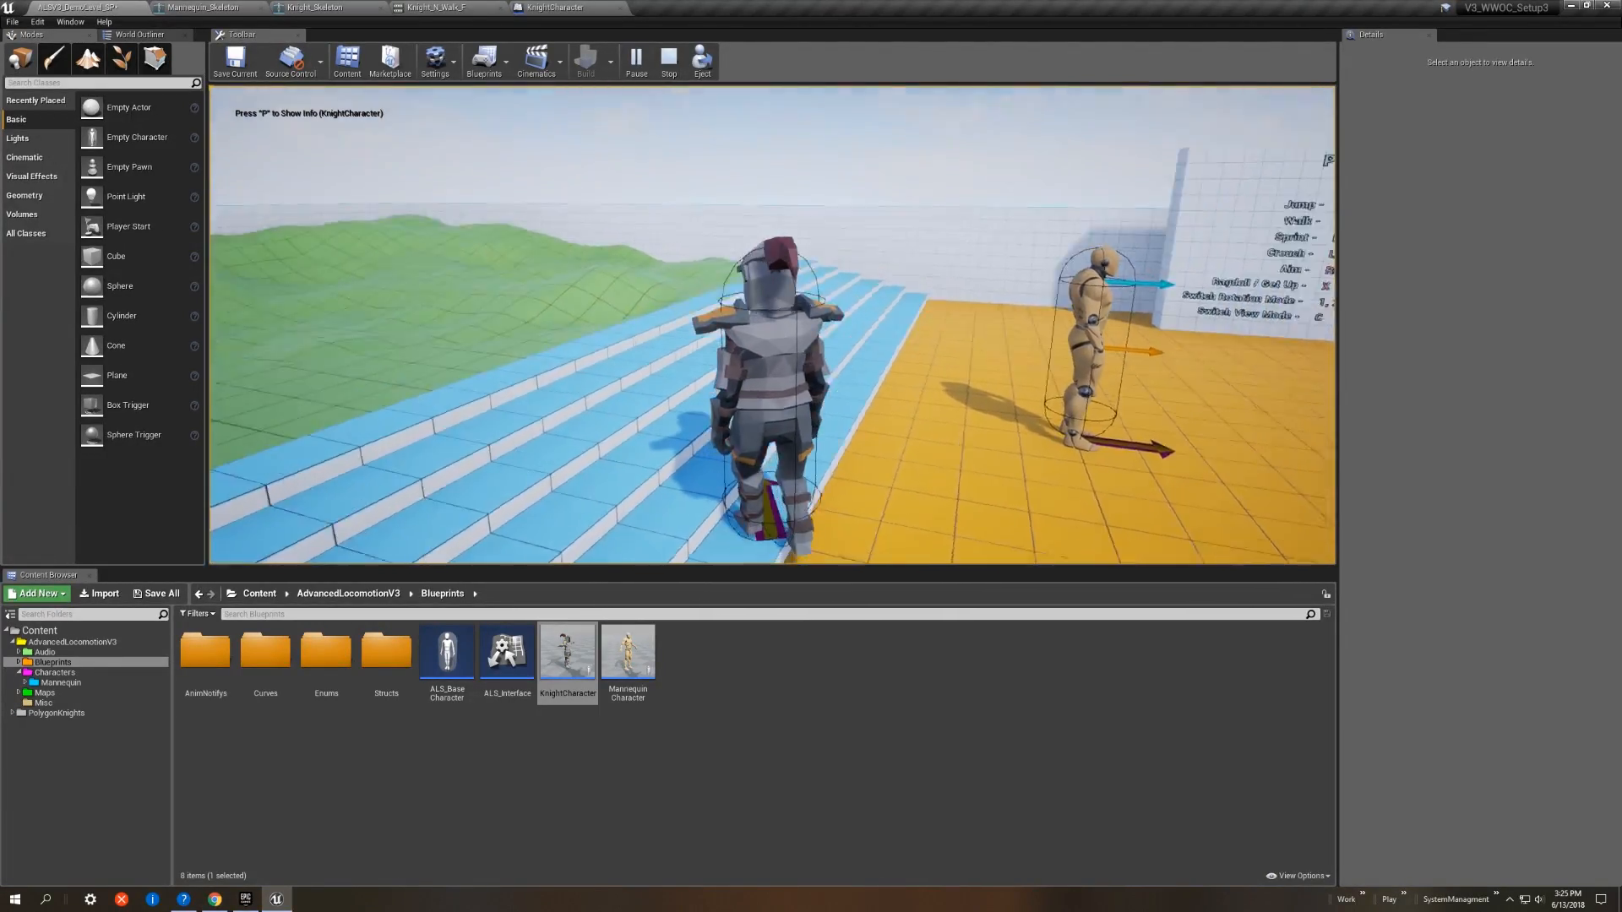
key("a")
key("d")
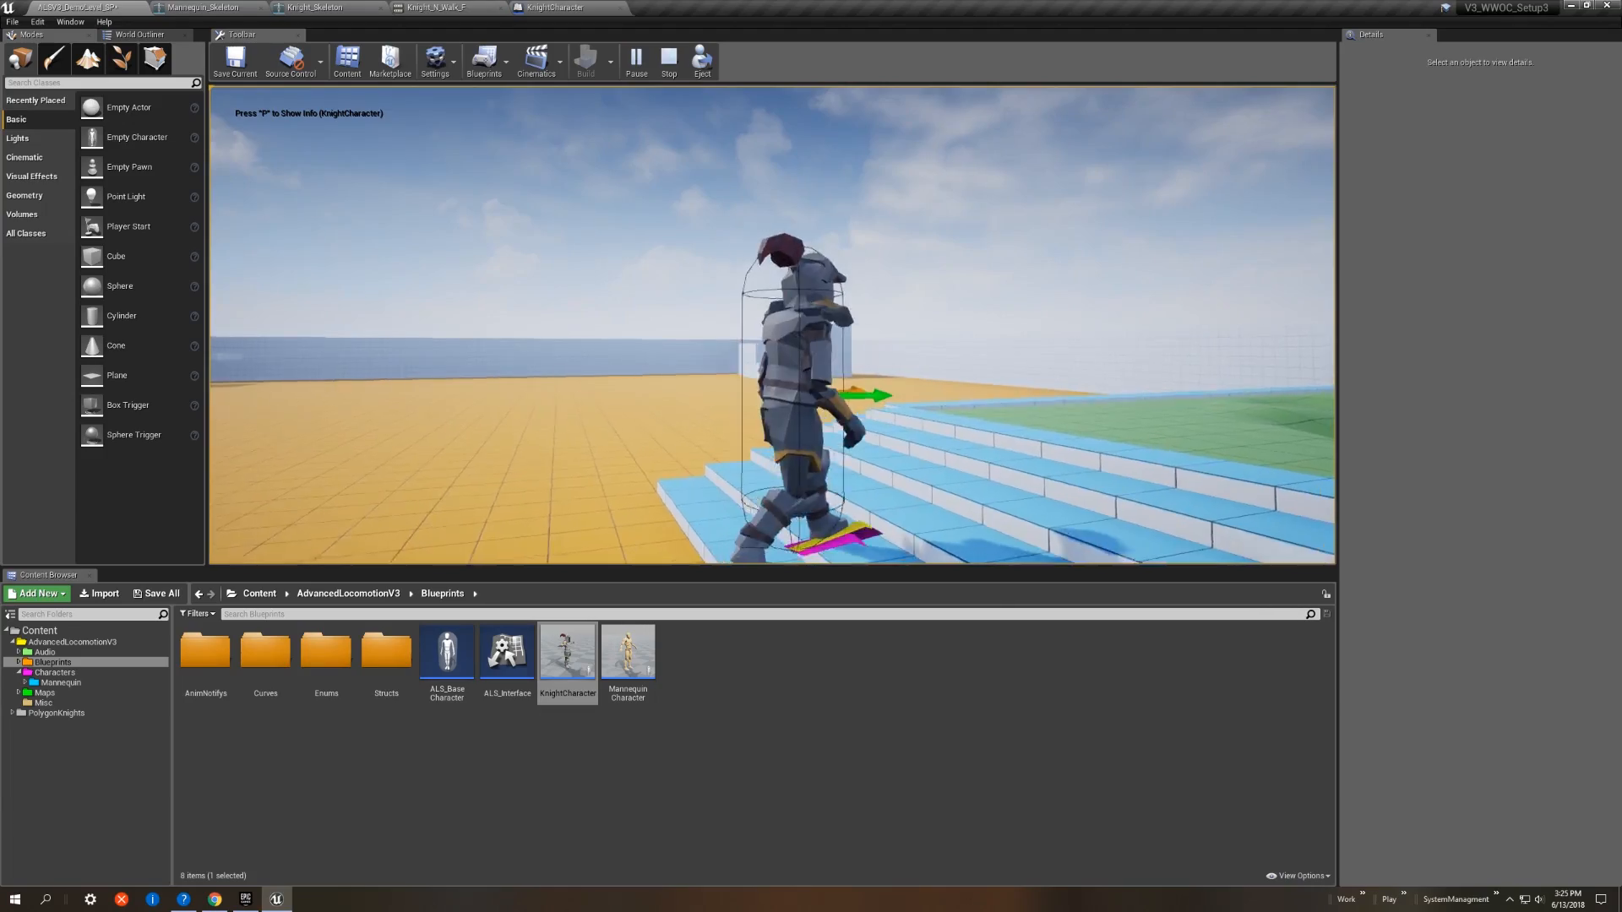
key("w")
key("Escape")
right_click_drag(752, 267, 495, 267)
key("w")
key("d")
Step: In the Knight_Skeleton bone hierarchy, add a virtual bone from Root to Root and name it ik_foot_root
left_click(333, 7)
right_click_drag(767, 432, 790, 477)
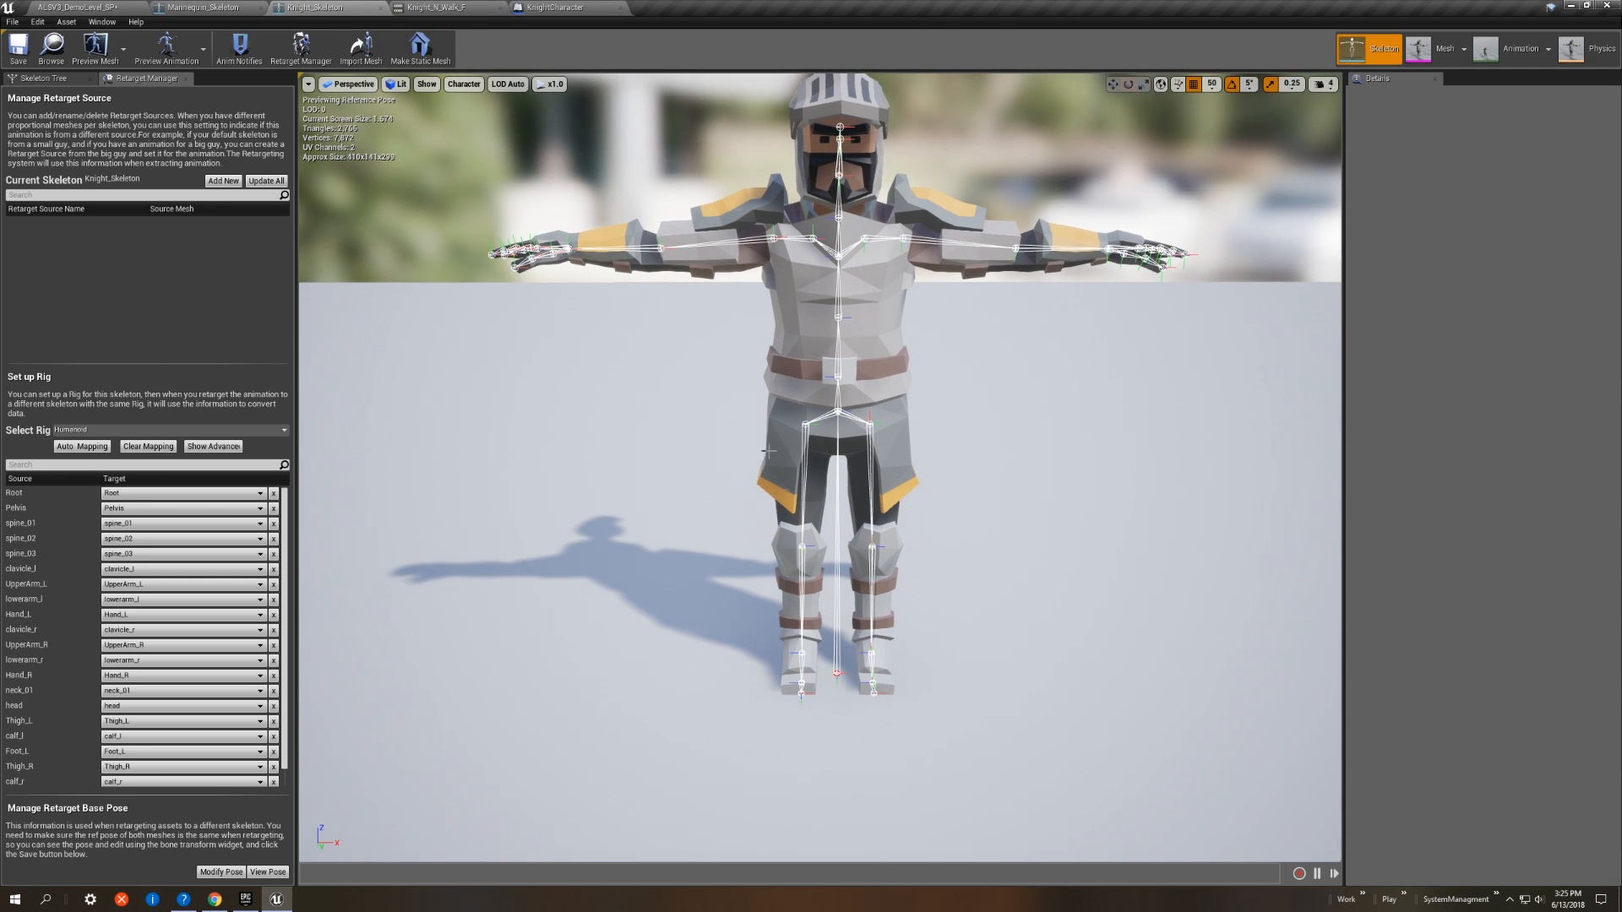
left_click(44, 78)
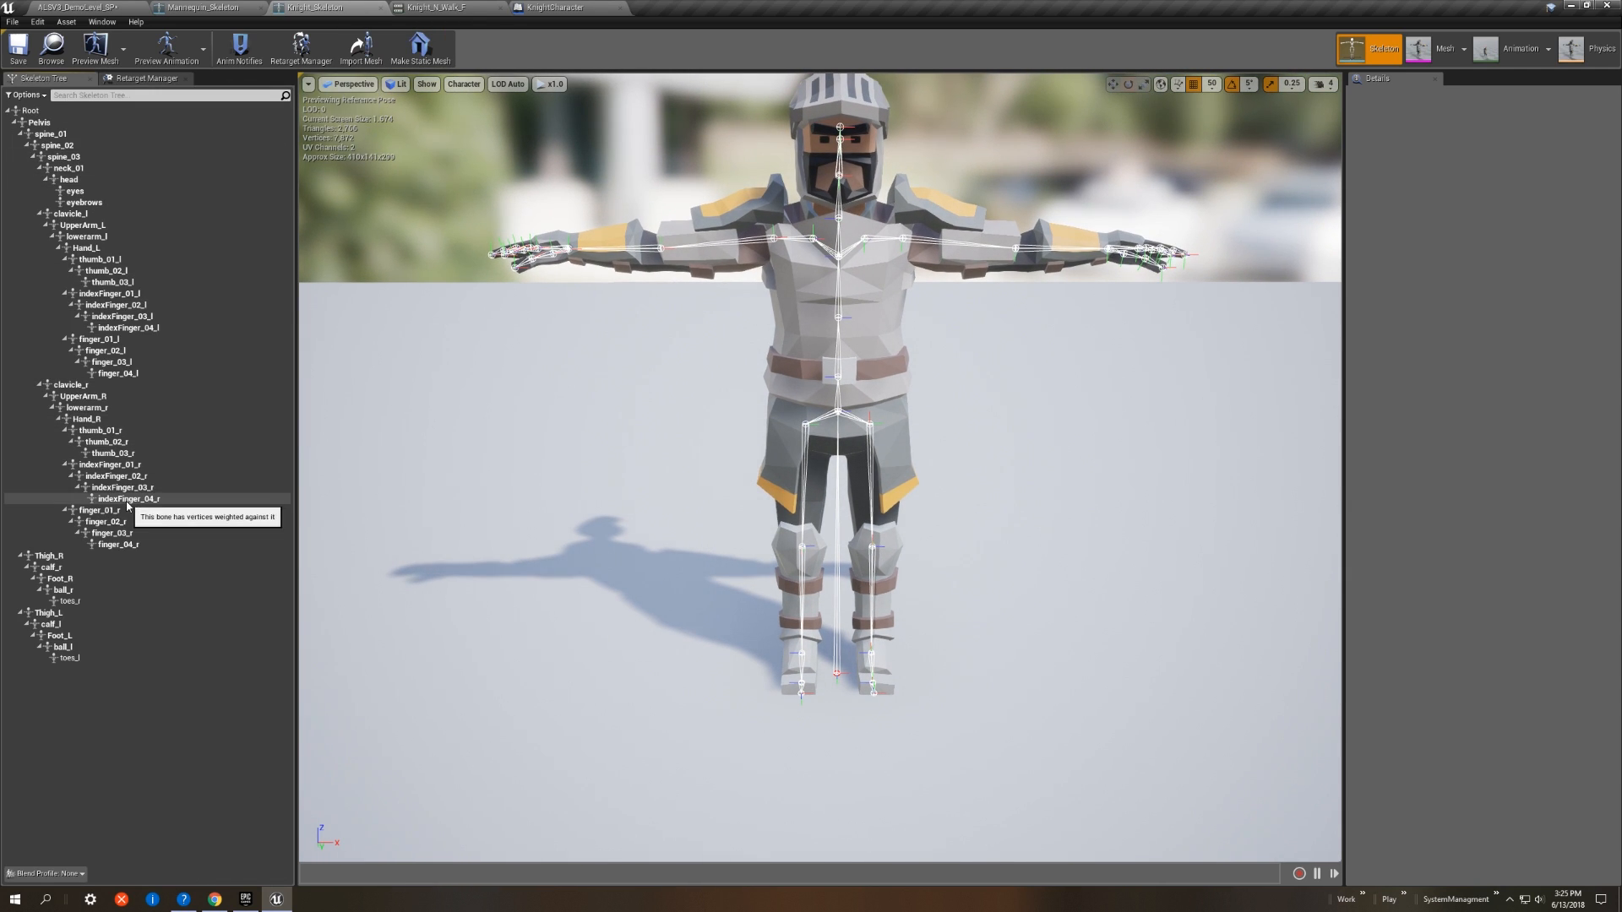
right_click(29, 111)
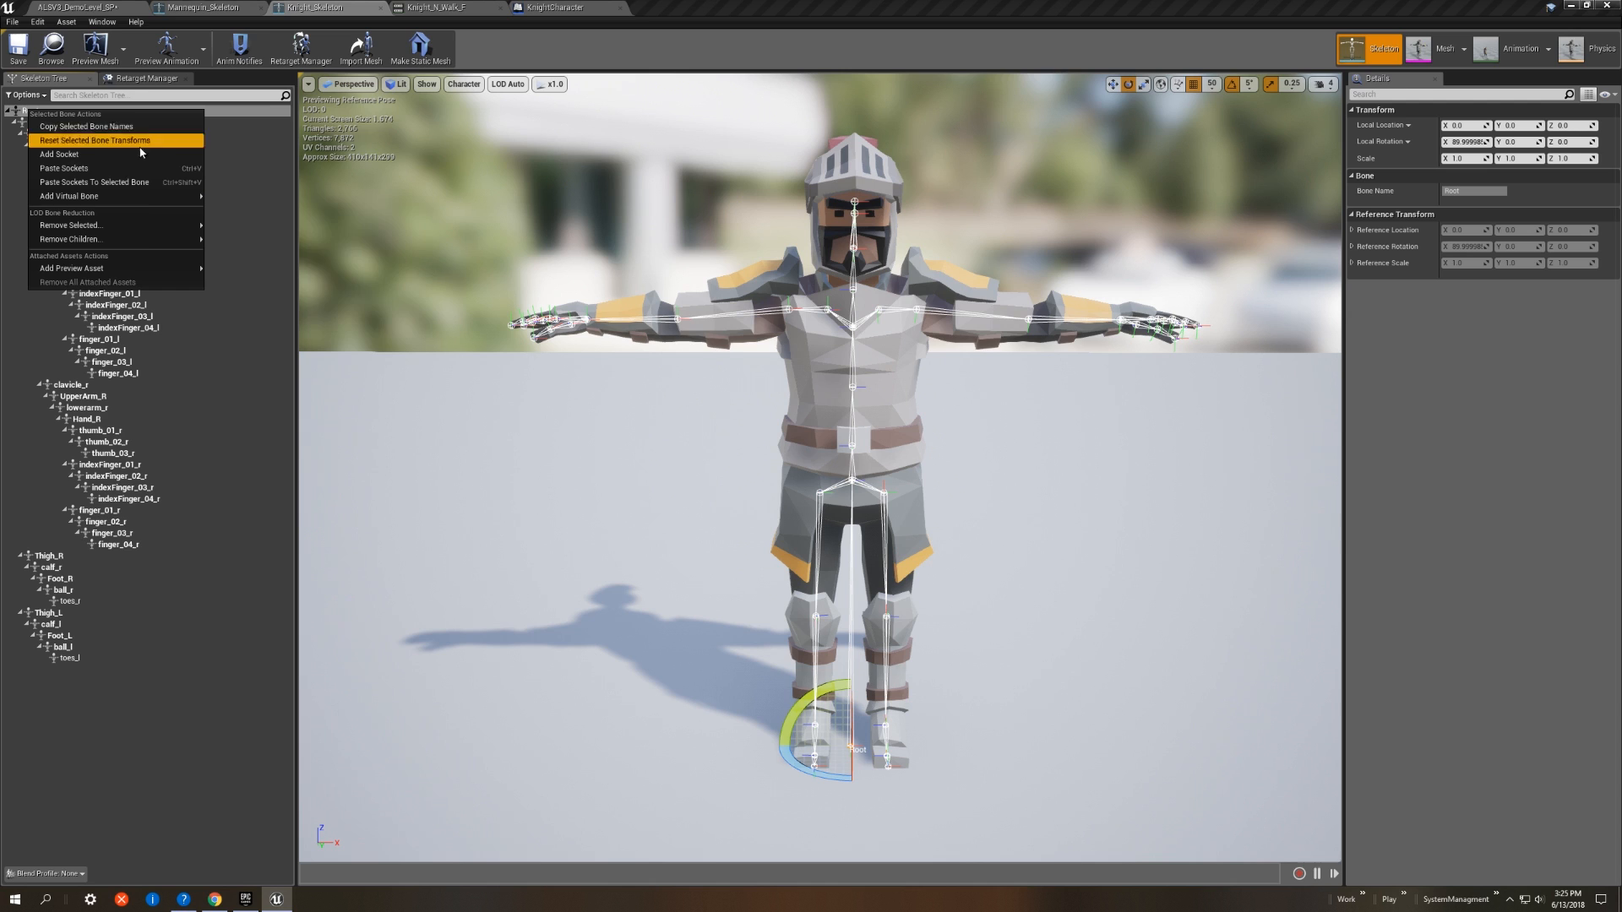
mouse_move(101, 196)
left_click(243, 223)
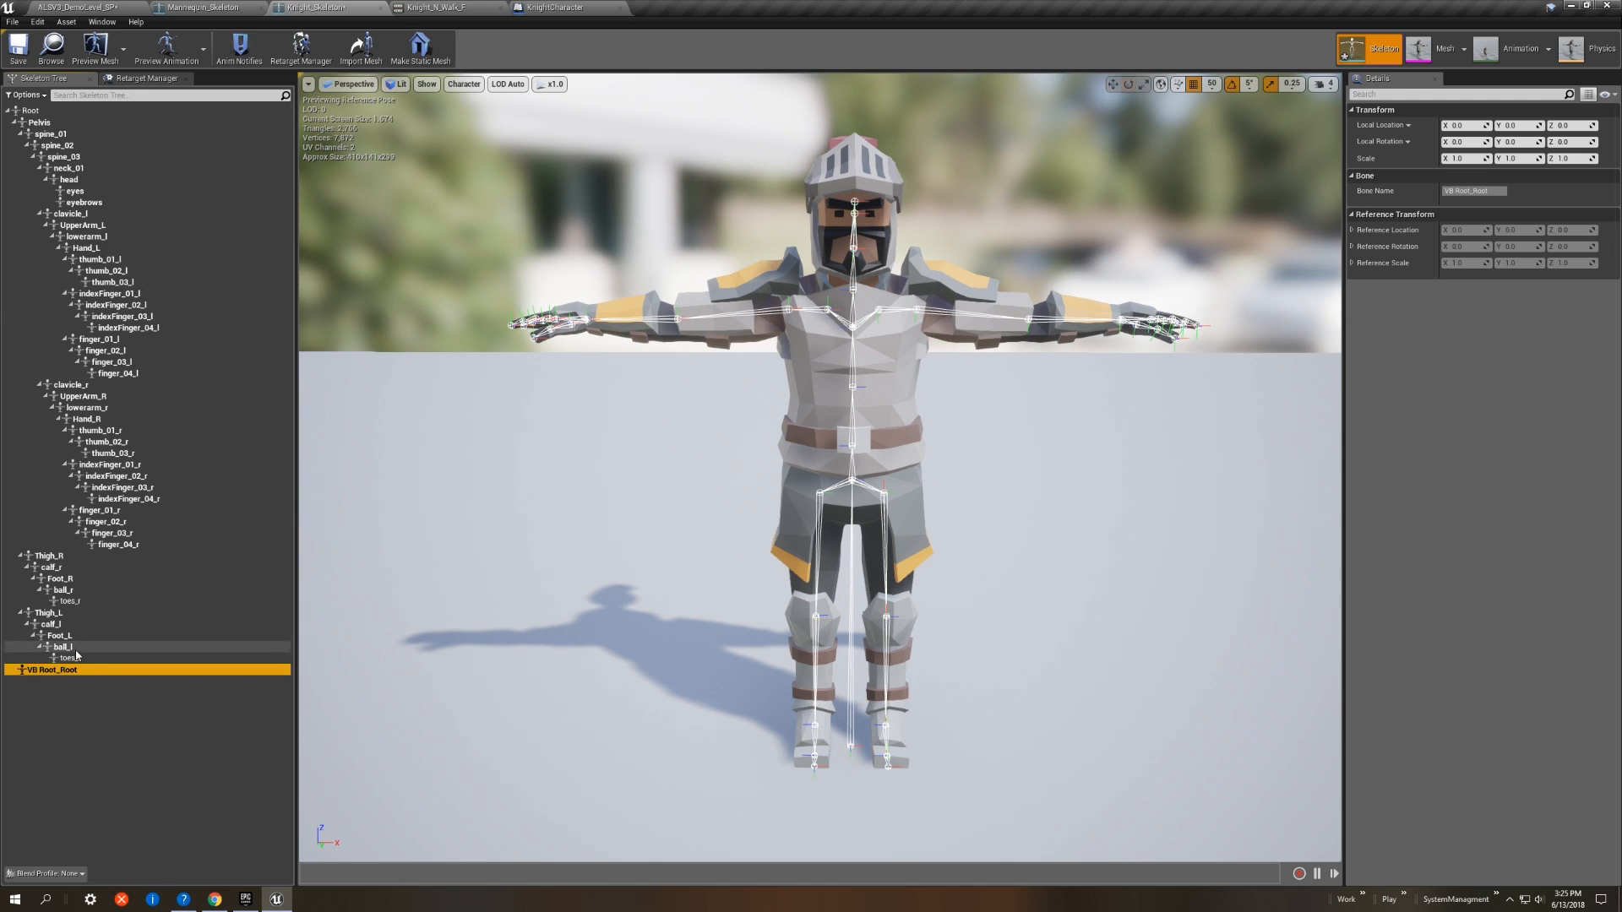
left_click_drag(84, 670, 34, 673)
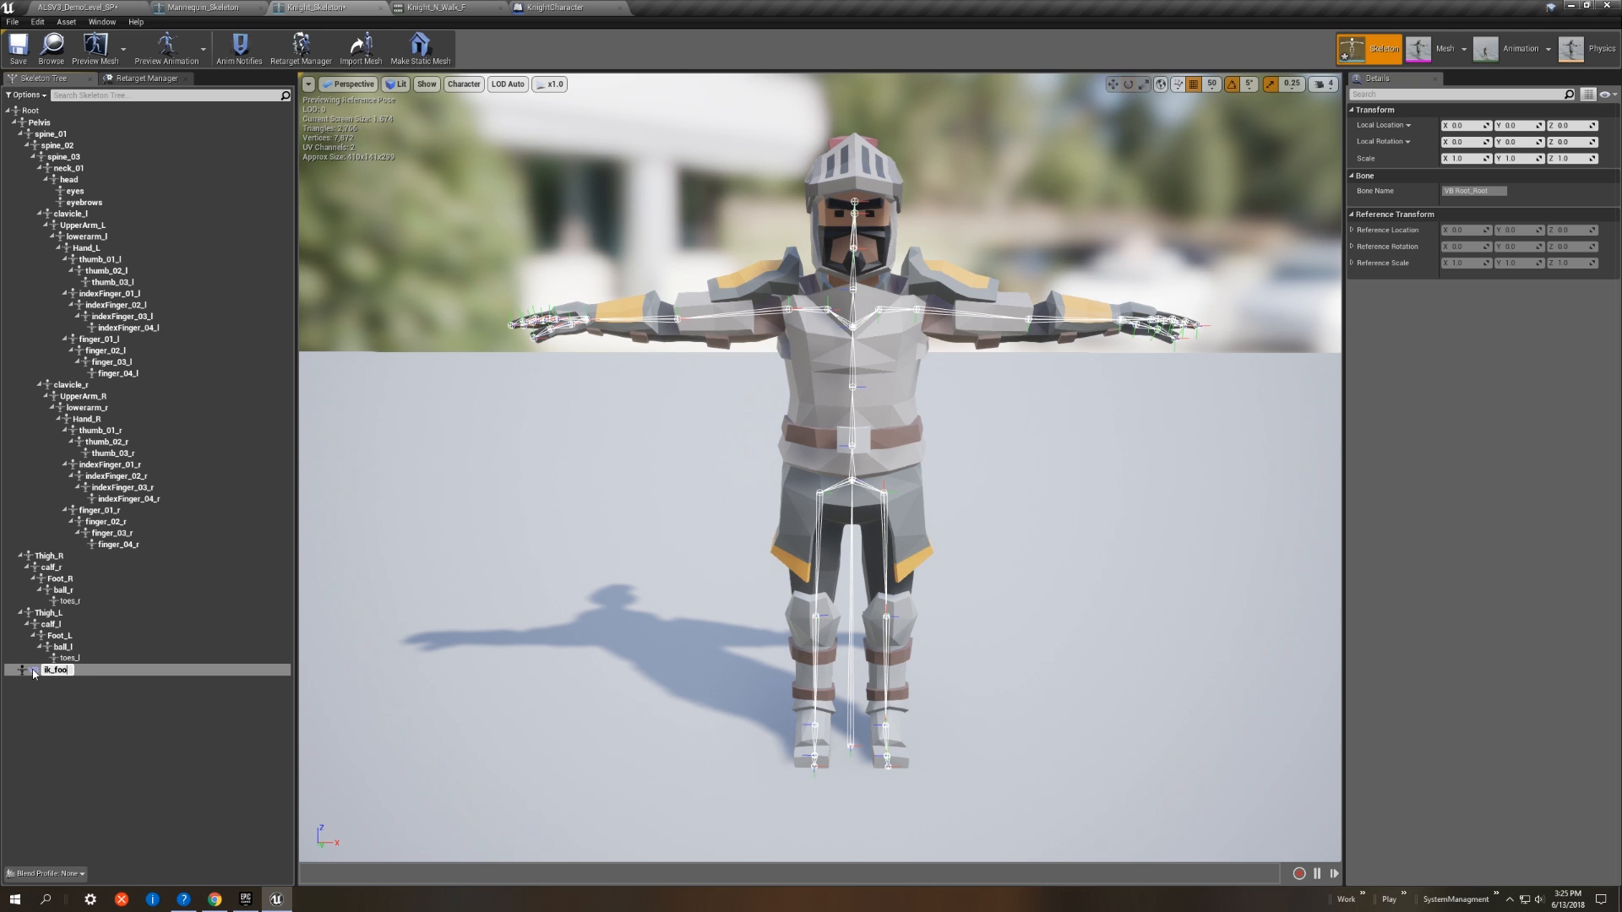
key("Return")
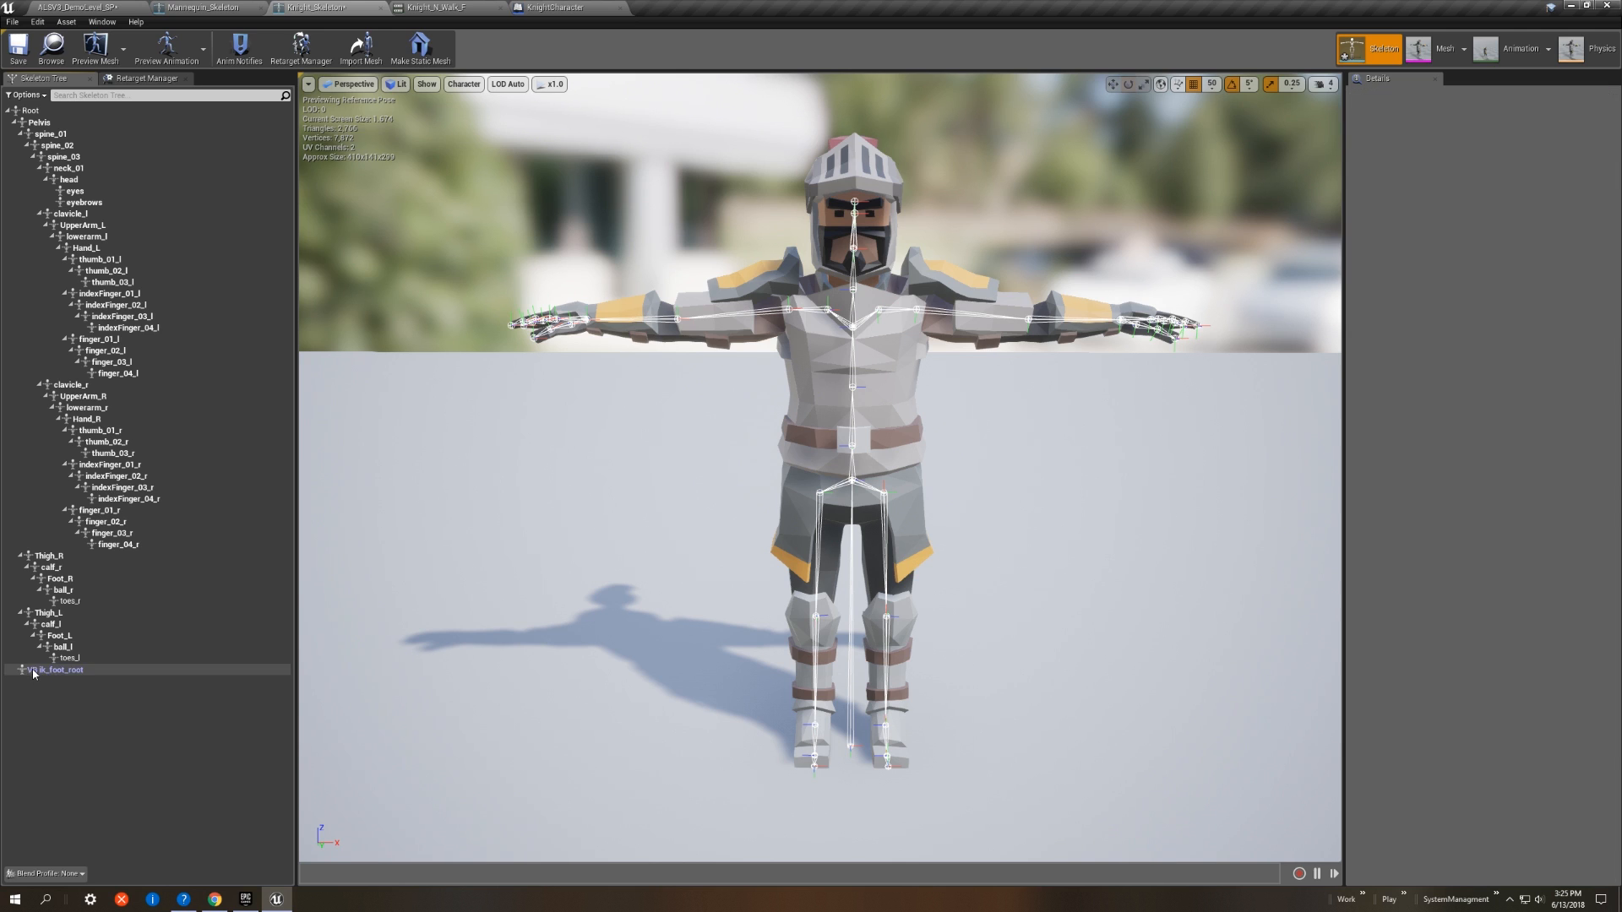
Step: Add a virtual bone from VB ik_foot_root to Foot_R in the knight skeleton and name it ik_foot_r
left_click(35, 673)
right_click(44, 673)
mouse_move(128, 719)
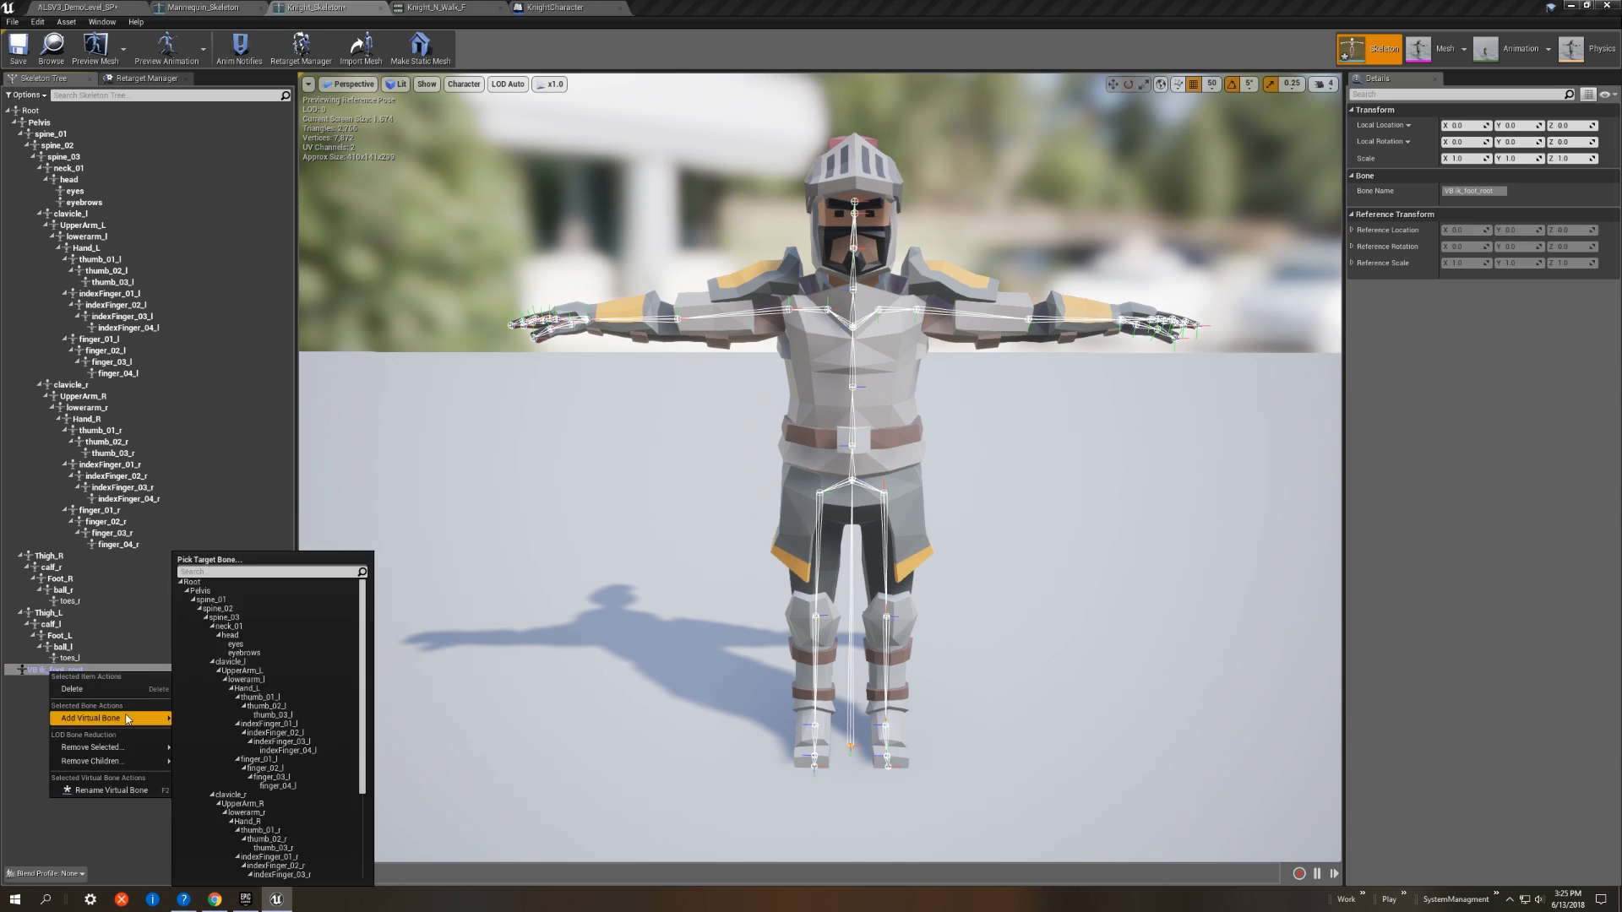
scroll(277, 728, "down", 5)
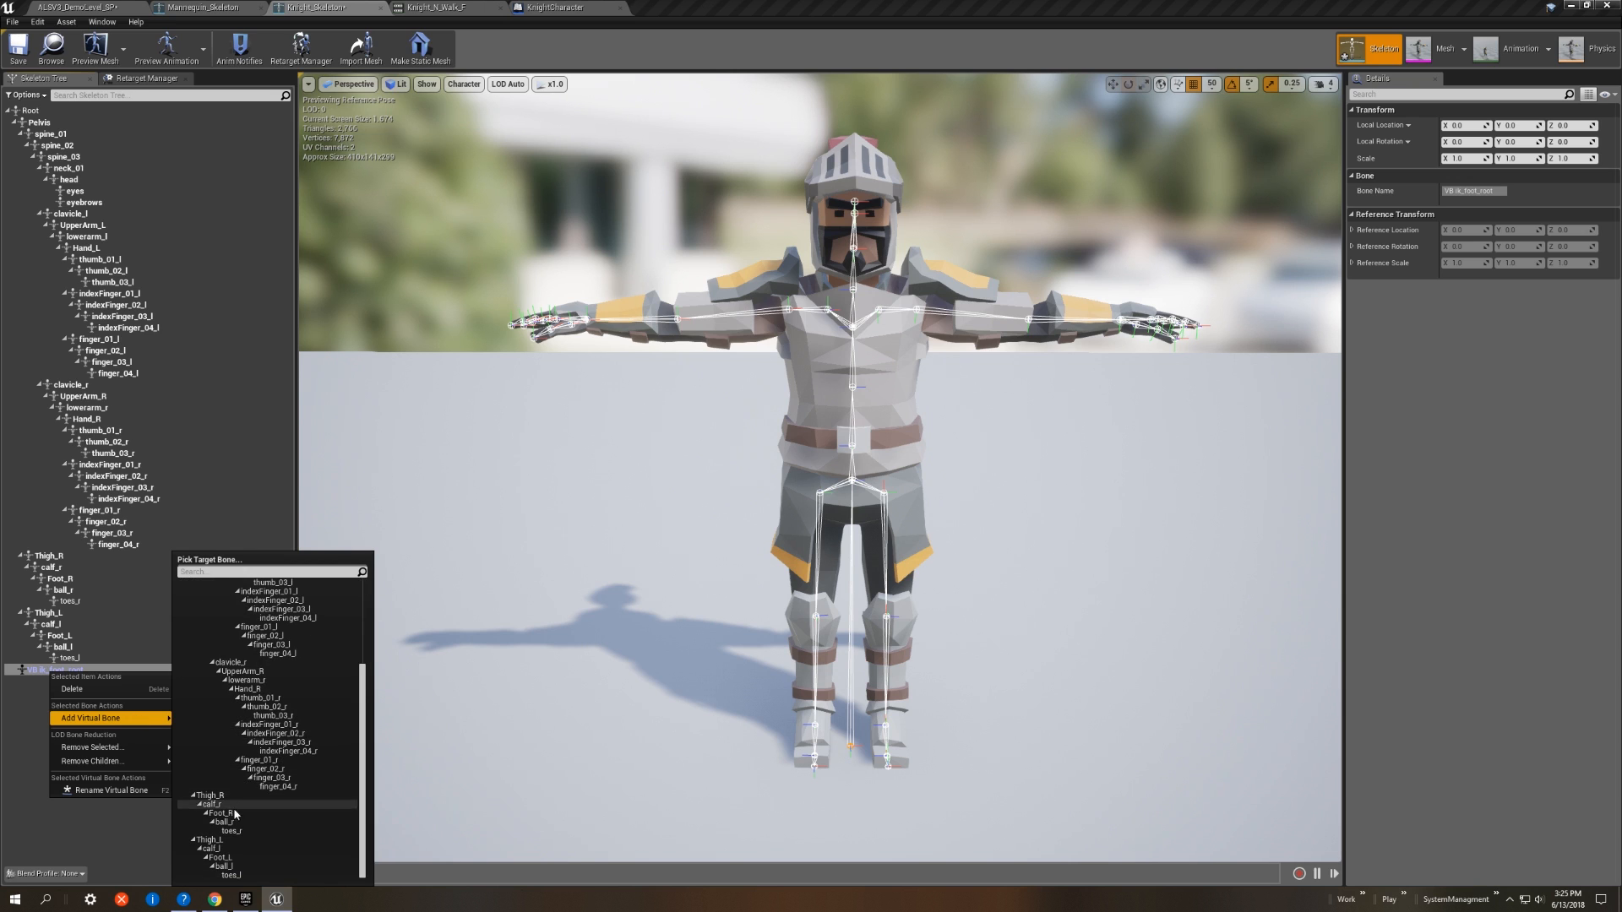
left_click(242, 815)
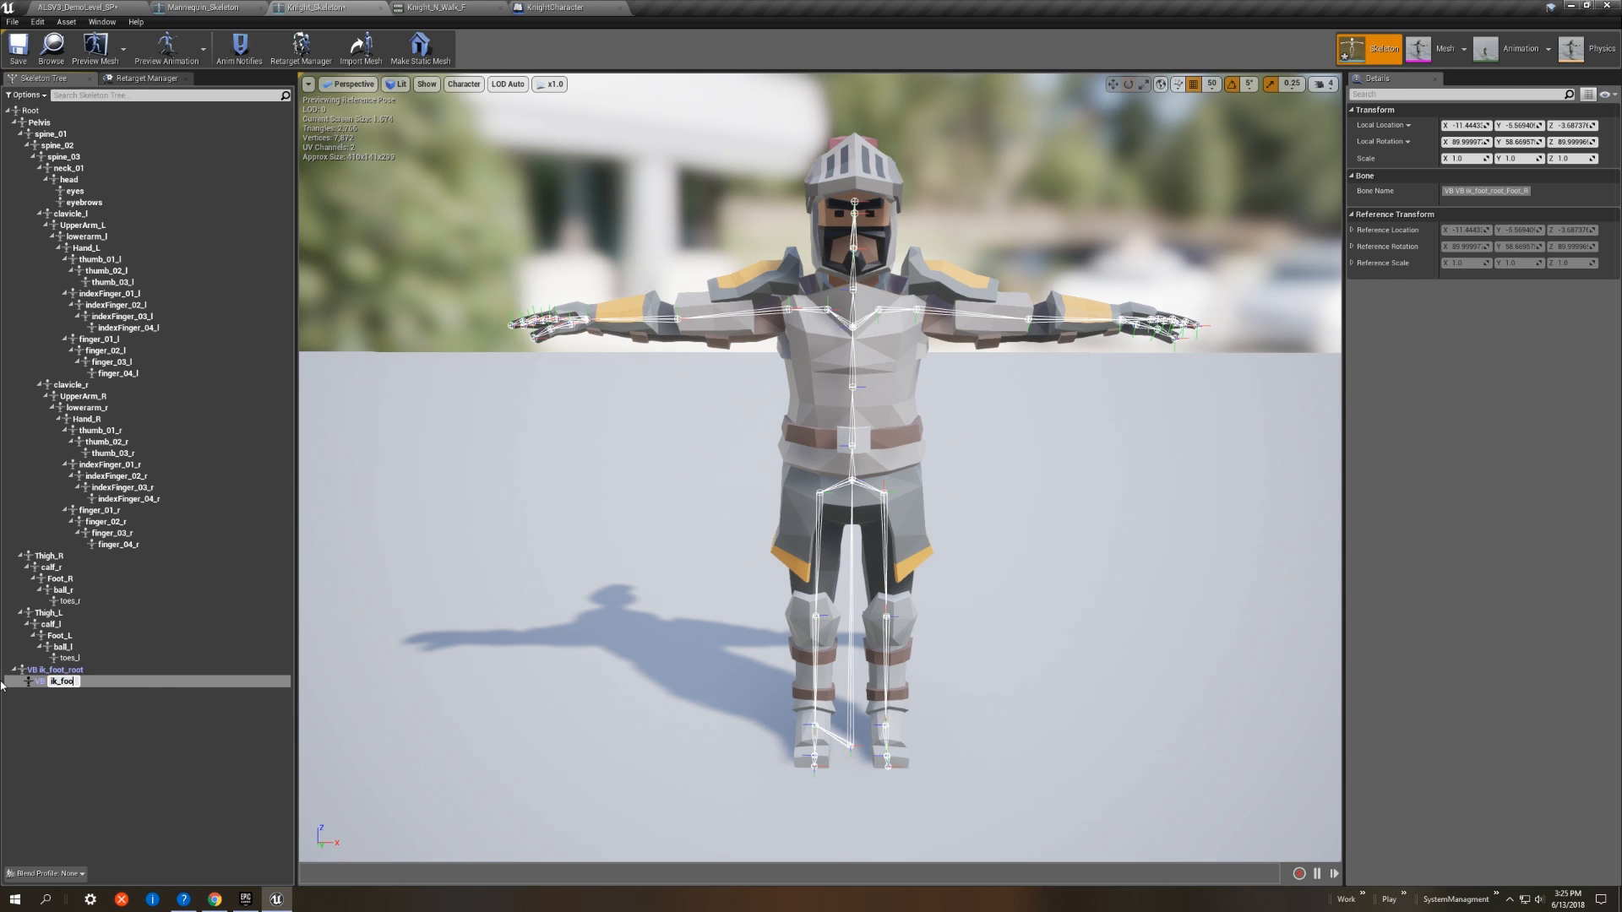
key("Return")
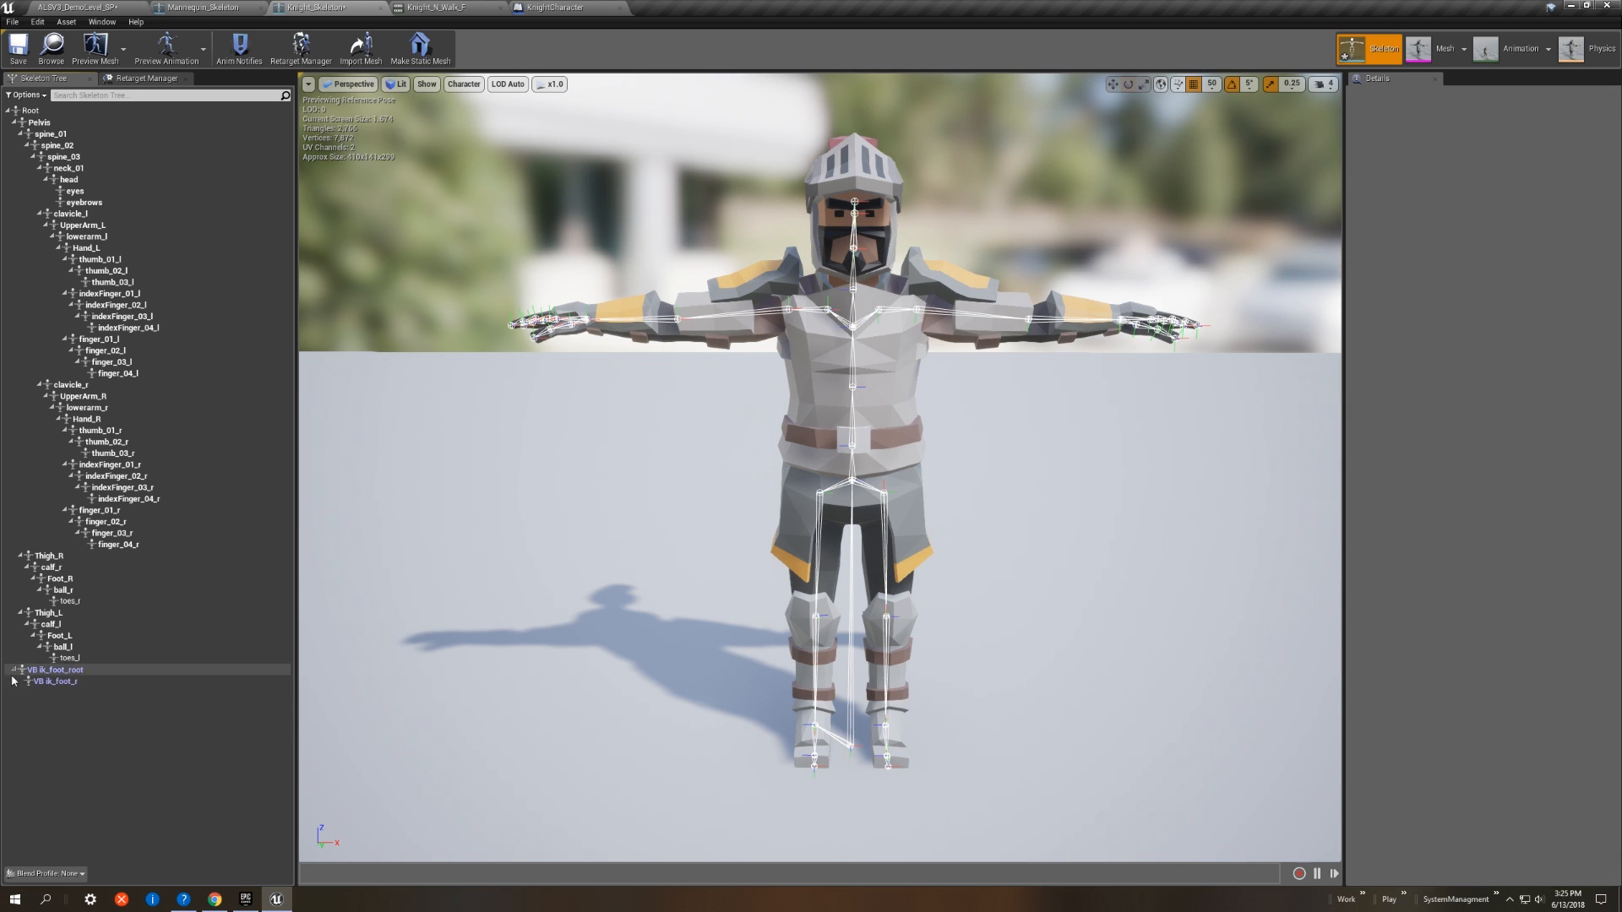
Step: Add a virtual bone from VB ik_foot_root to Foot_L and name it ik_foot_l
right_click(63, 670)
mouse_move(105, 717)
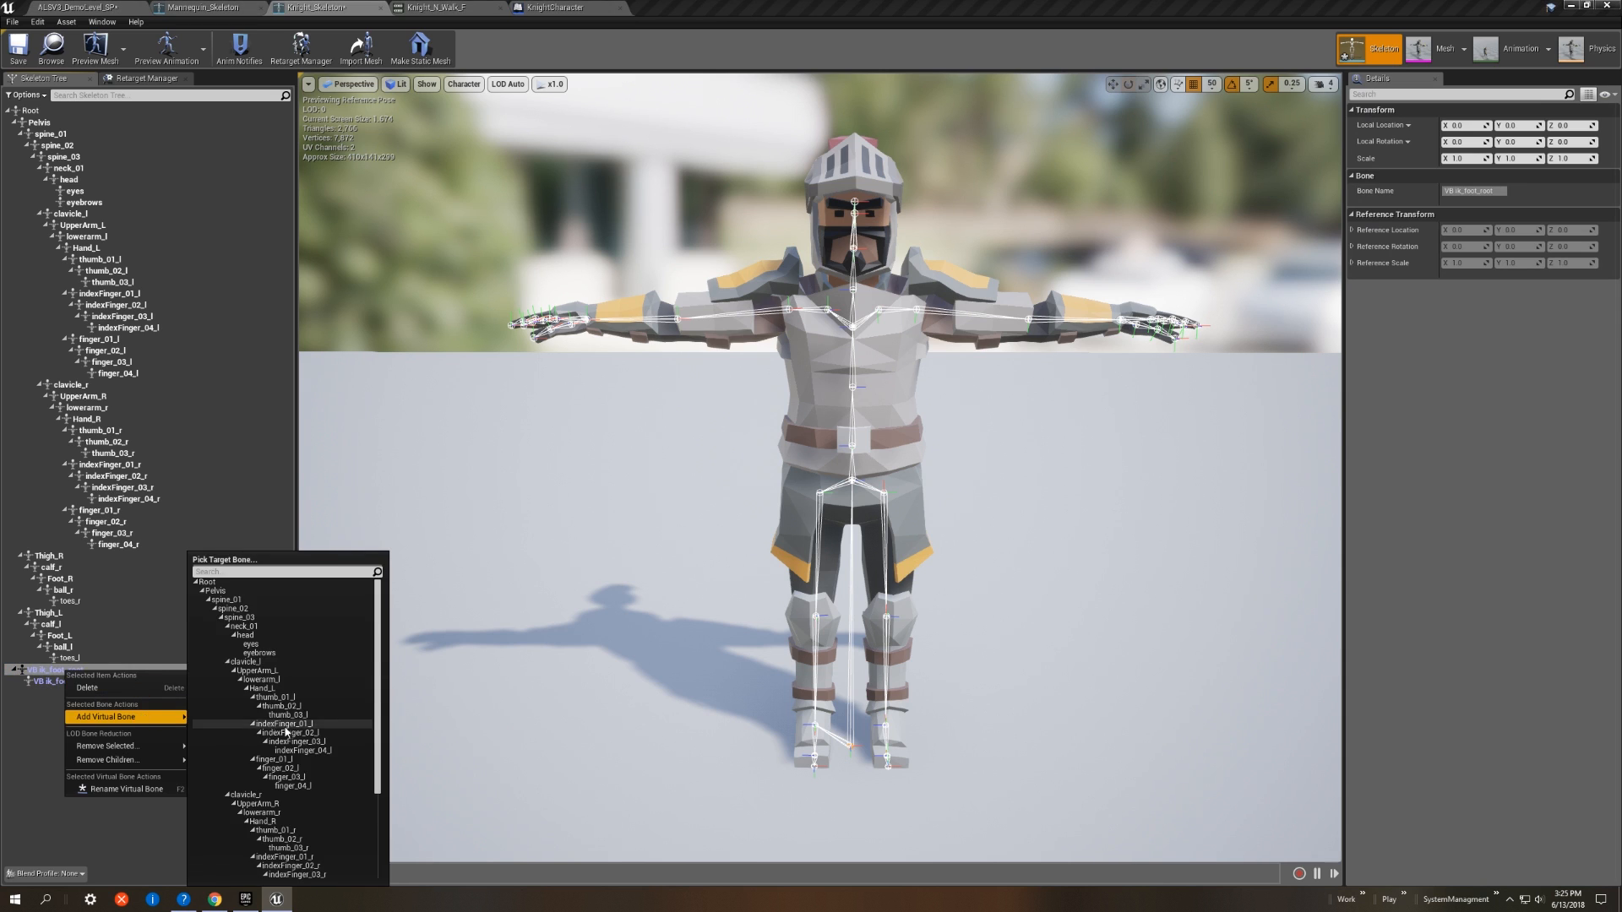
scroll(286, 732, "down", 3)
left_click(249, 858)
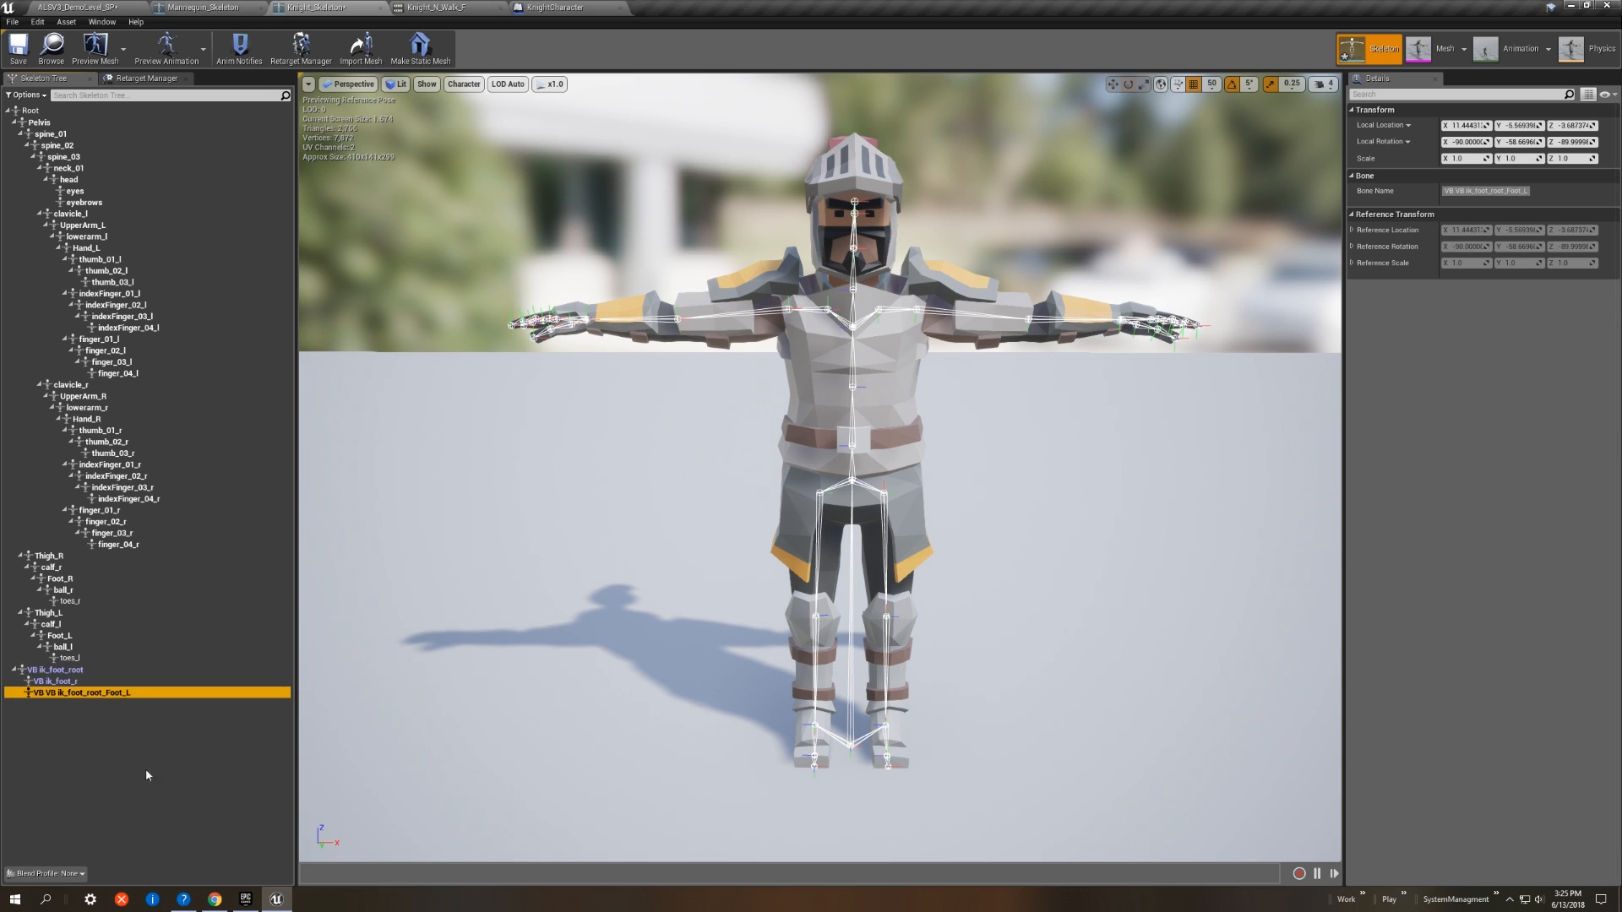
key("Return")
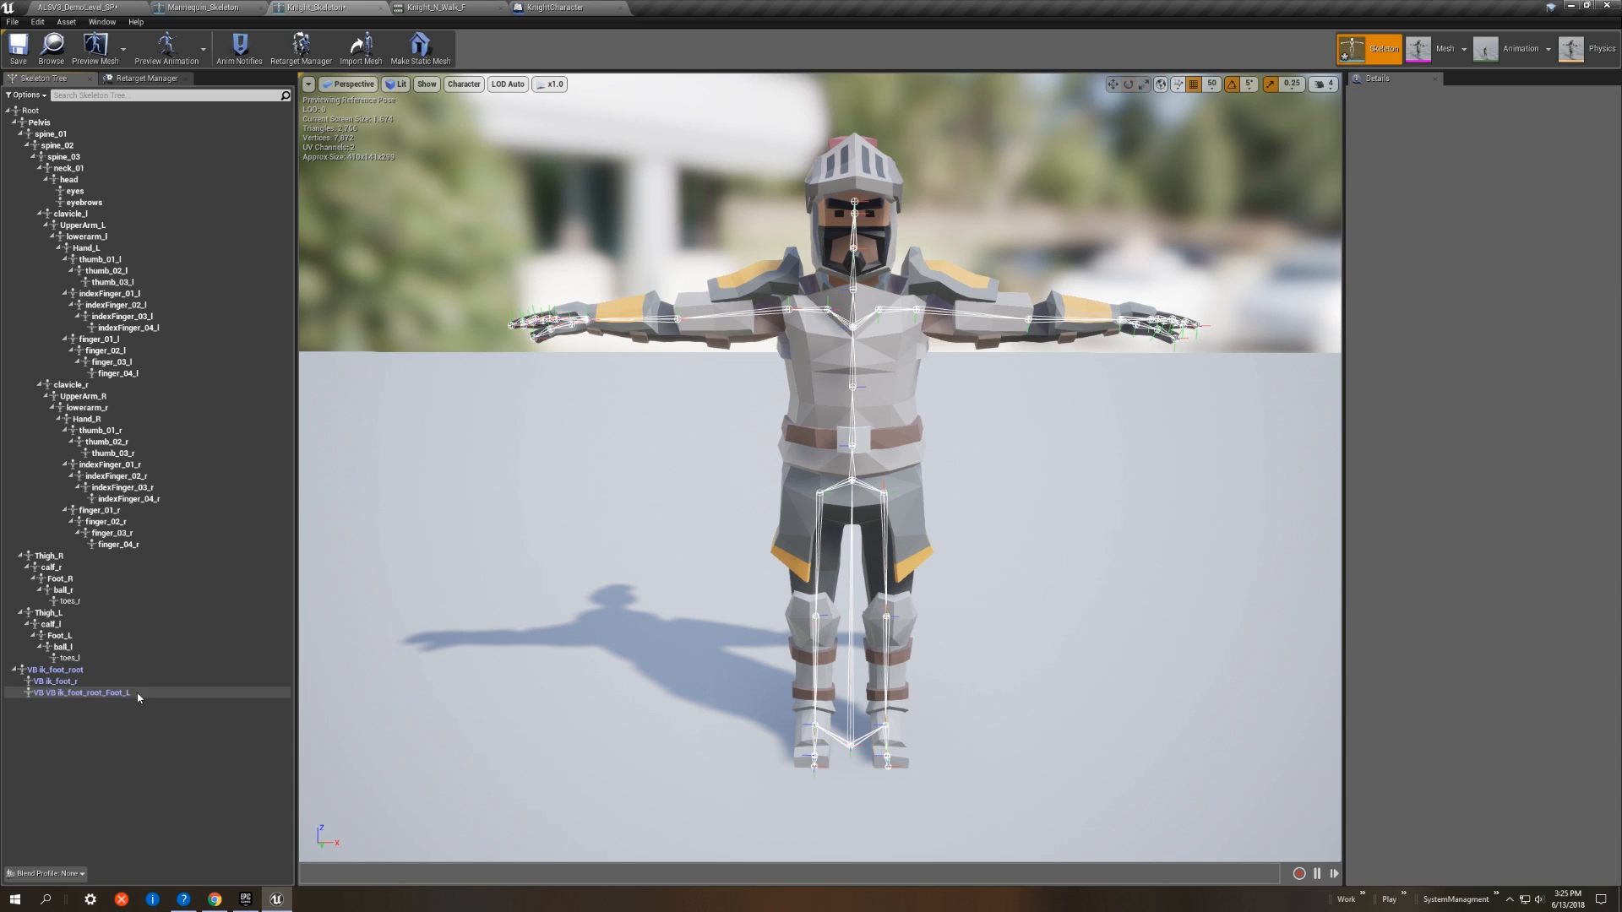
left_click(123, 694)
double_click(125, 697)
left_click_drag(138, 694, 32, 703)
type("ik_foot_l")
key("Return")
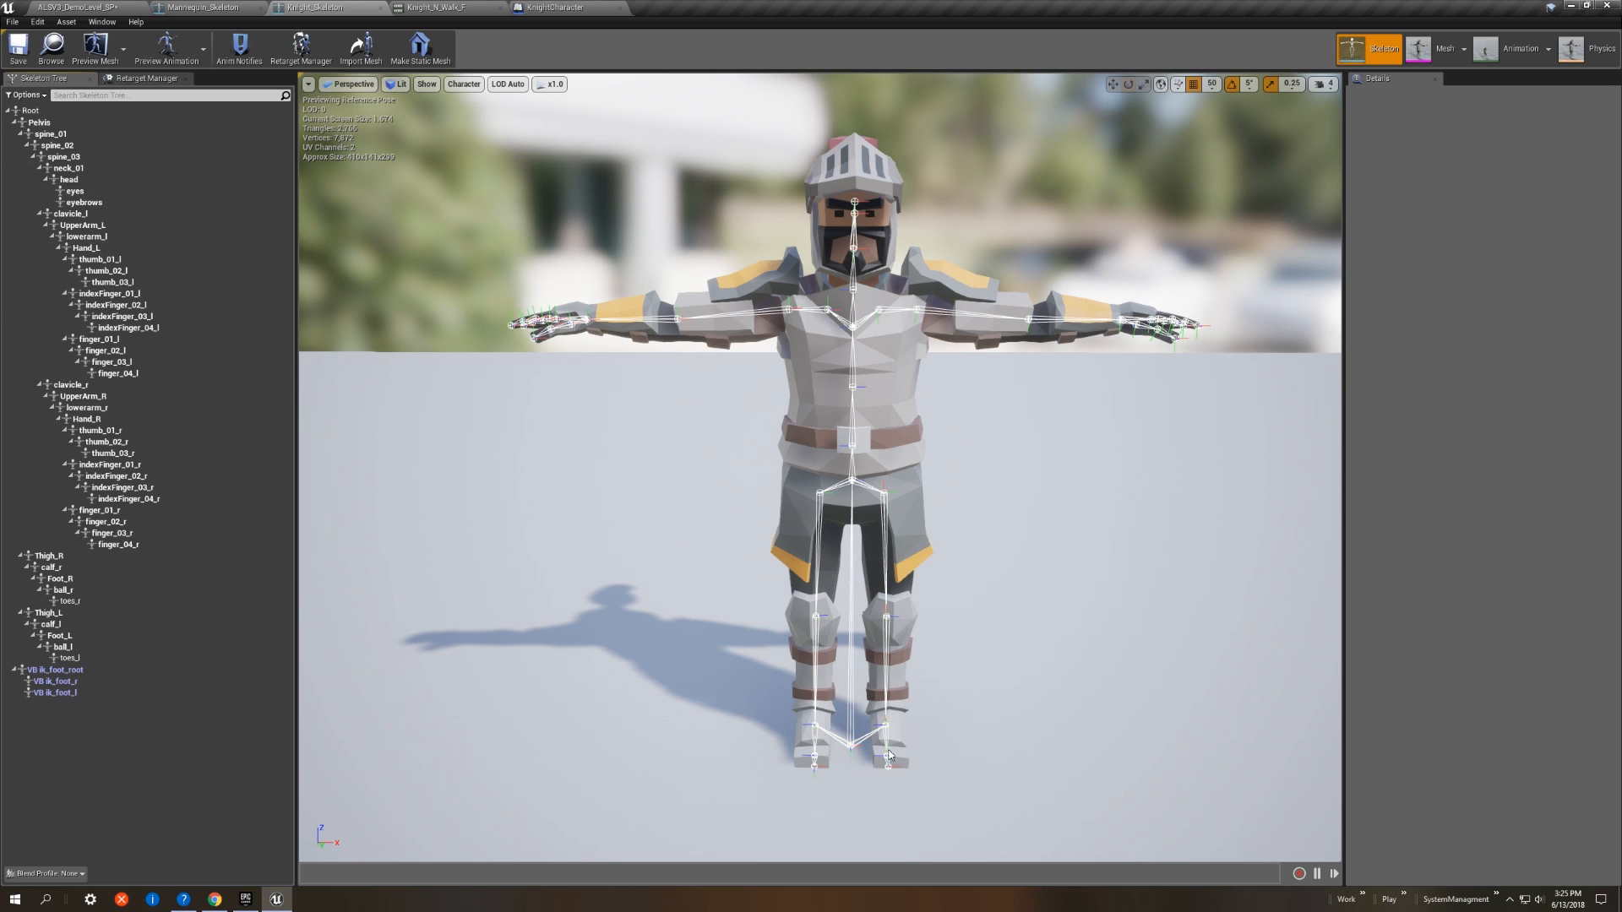
Step: Close the KnightCharacter and walk animation editors and set up a duplicate-and-retarget of Mannequin_IK_AnimBP to Knight_Skeleton, replacing Mannequin_ with Knight_ in names
left_click(620, 9)
left_click(501, 8)
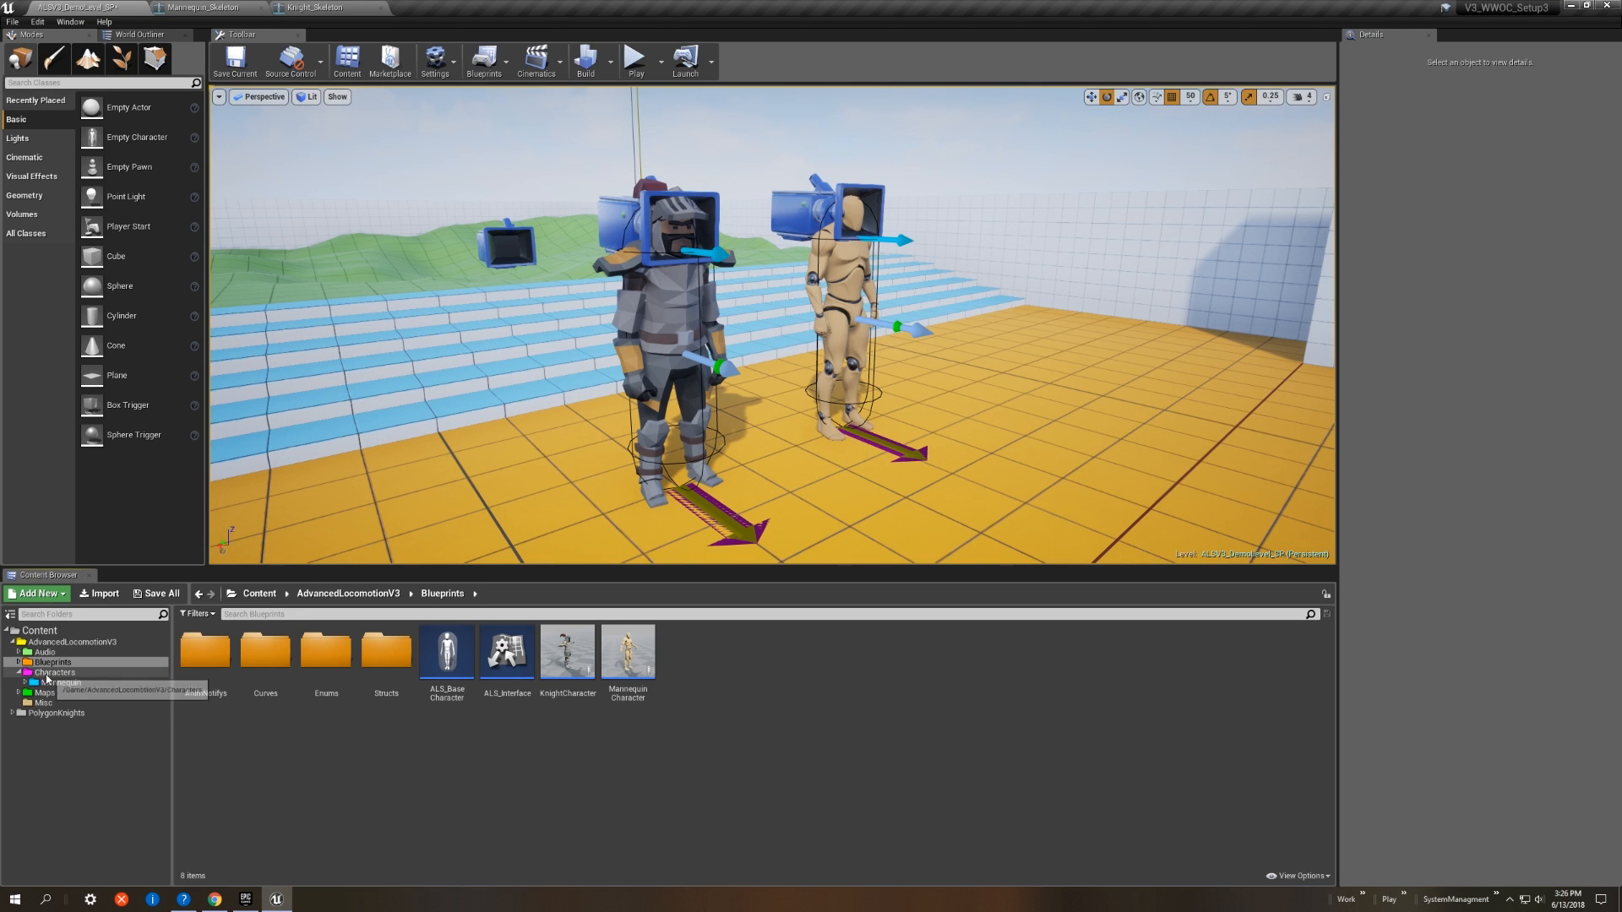
left_click(59, 682)
left_click(457, 676)
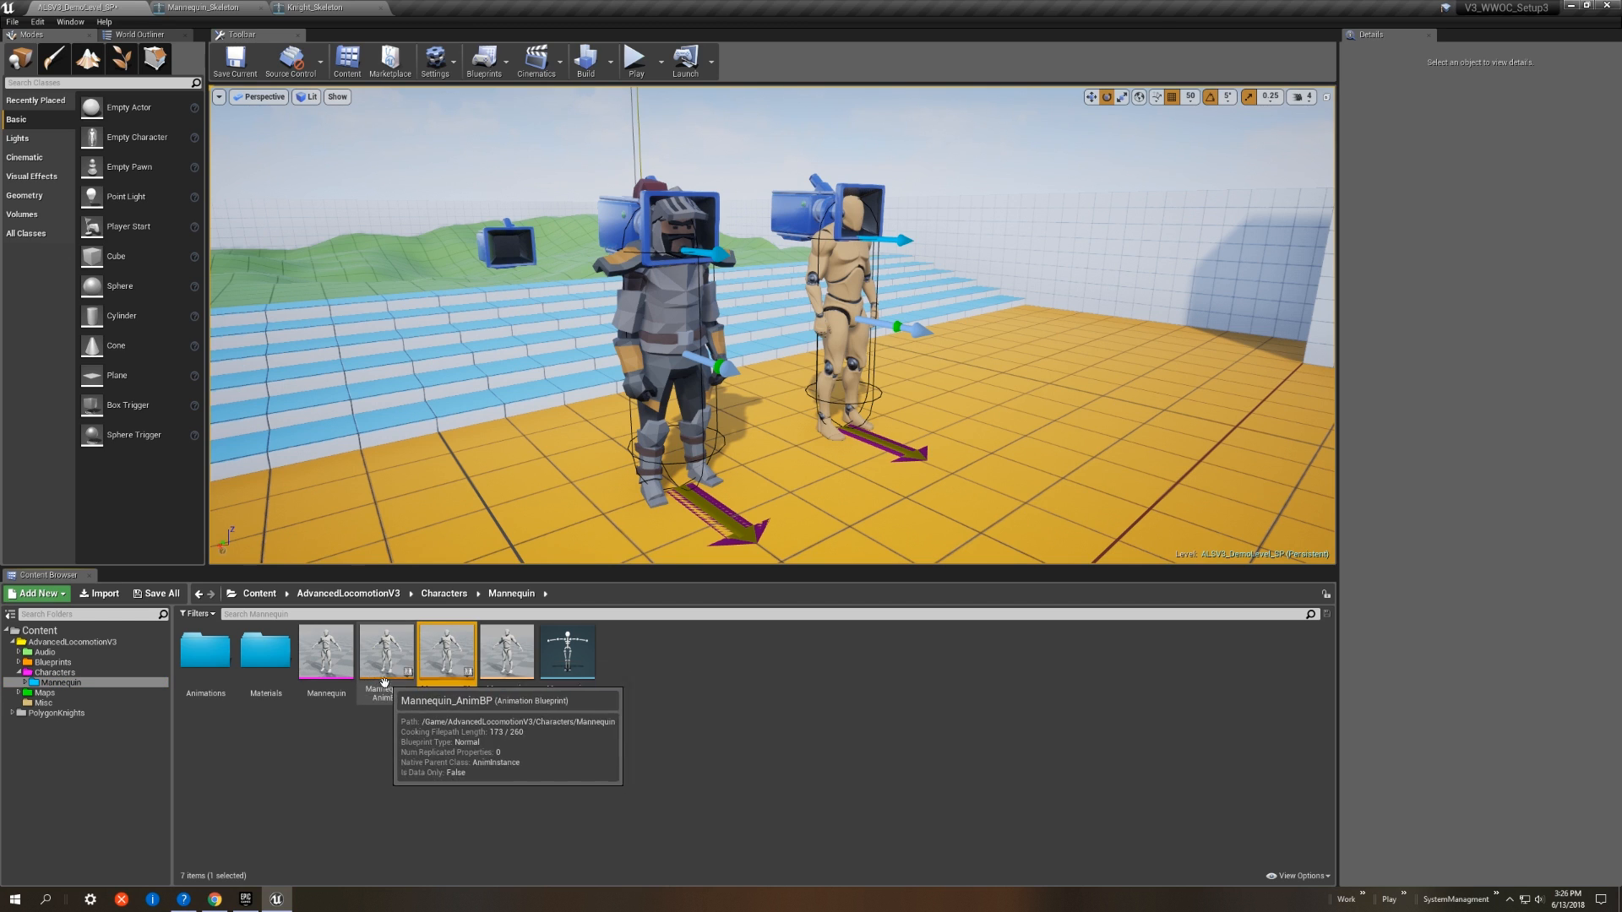
right_click(448, 663)
mouse_move(551, 389)
left_click(642, 386)
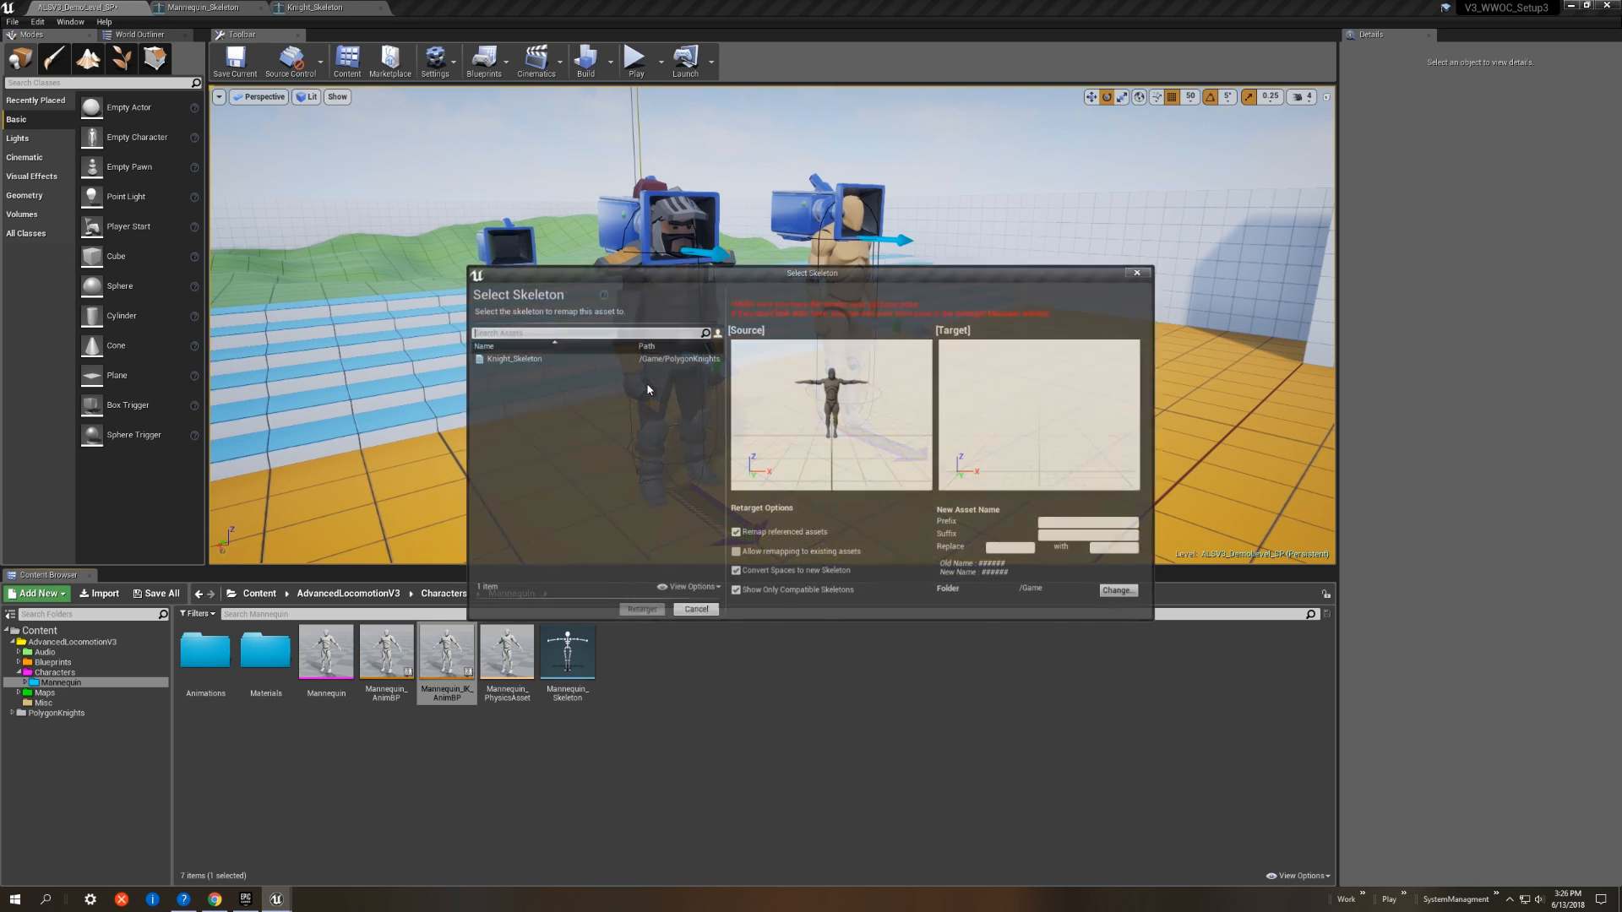
left_click(524, 359)
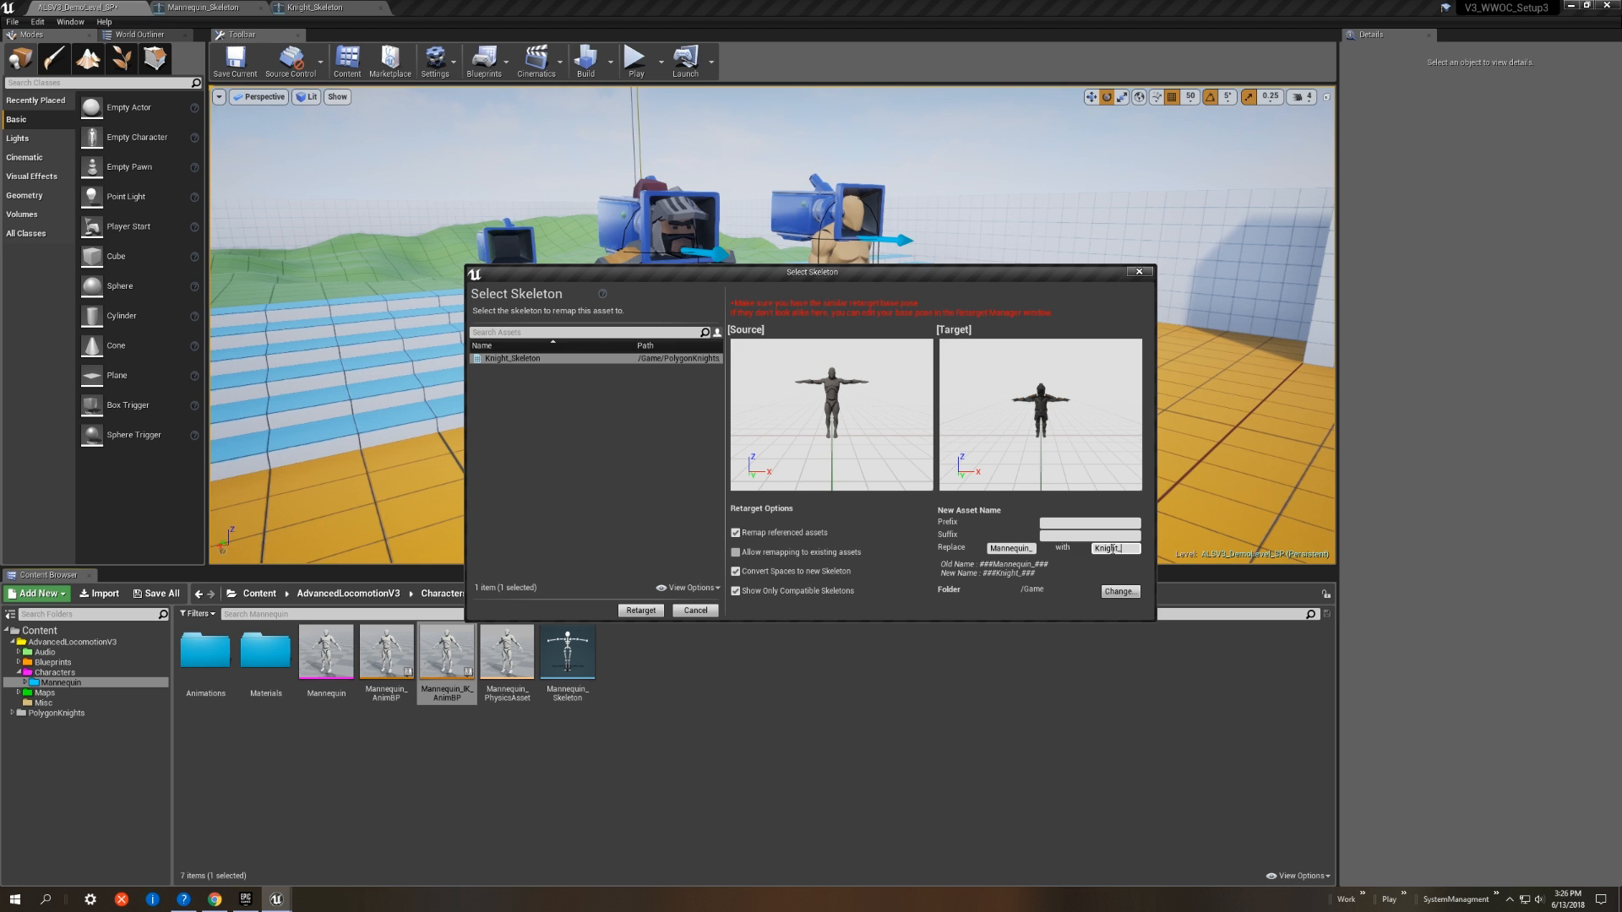
Step: Set the destination folder to PolygonKnights/Meshes/Characters_Updated_Rig and retarget the IK animation blueprint
left_click(1120, 592)
left_click(682, 373)
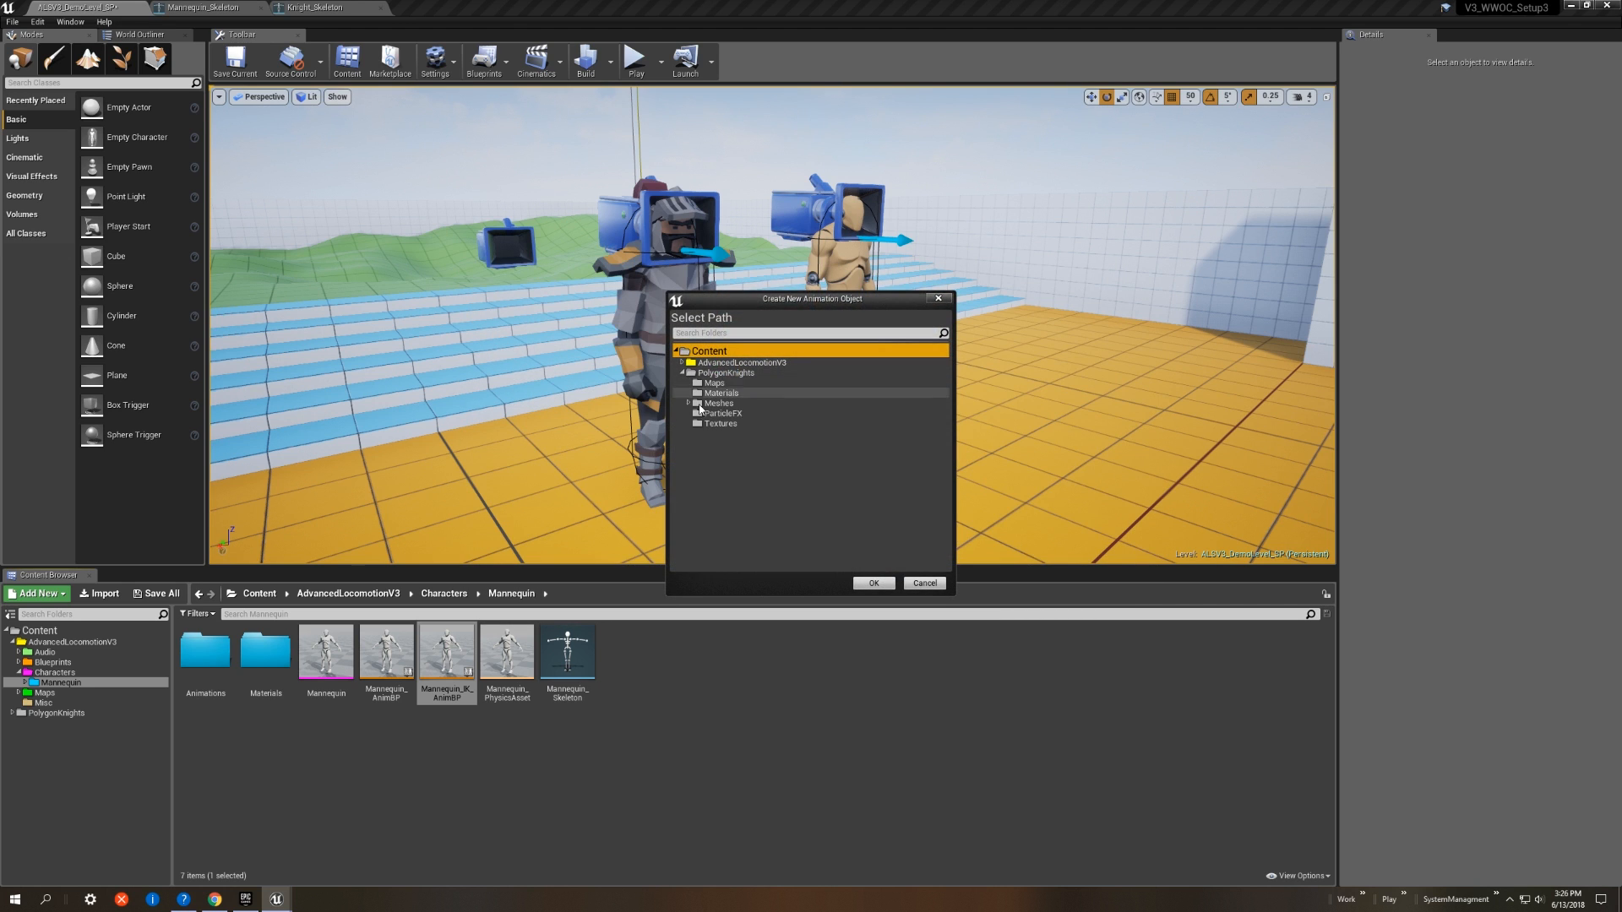
left_click(689, 404)
left_click(747, 423)
left_click(873, 584)
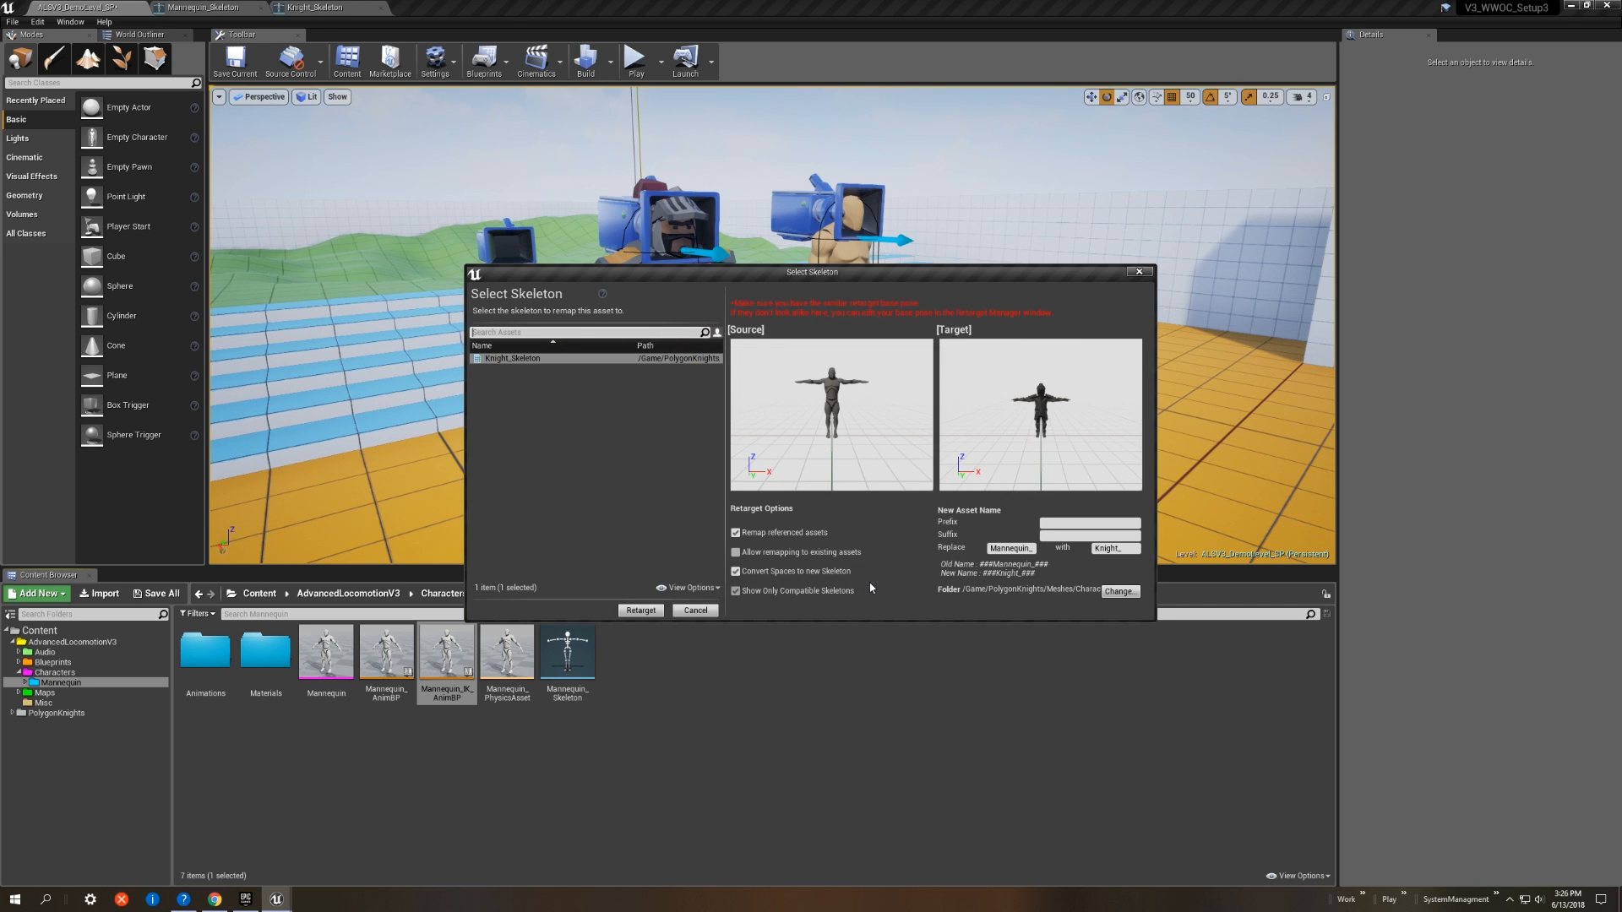
left_click(641, 611)
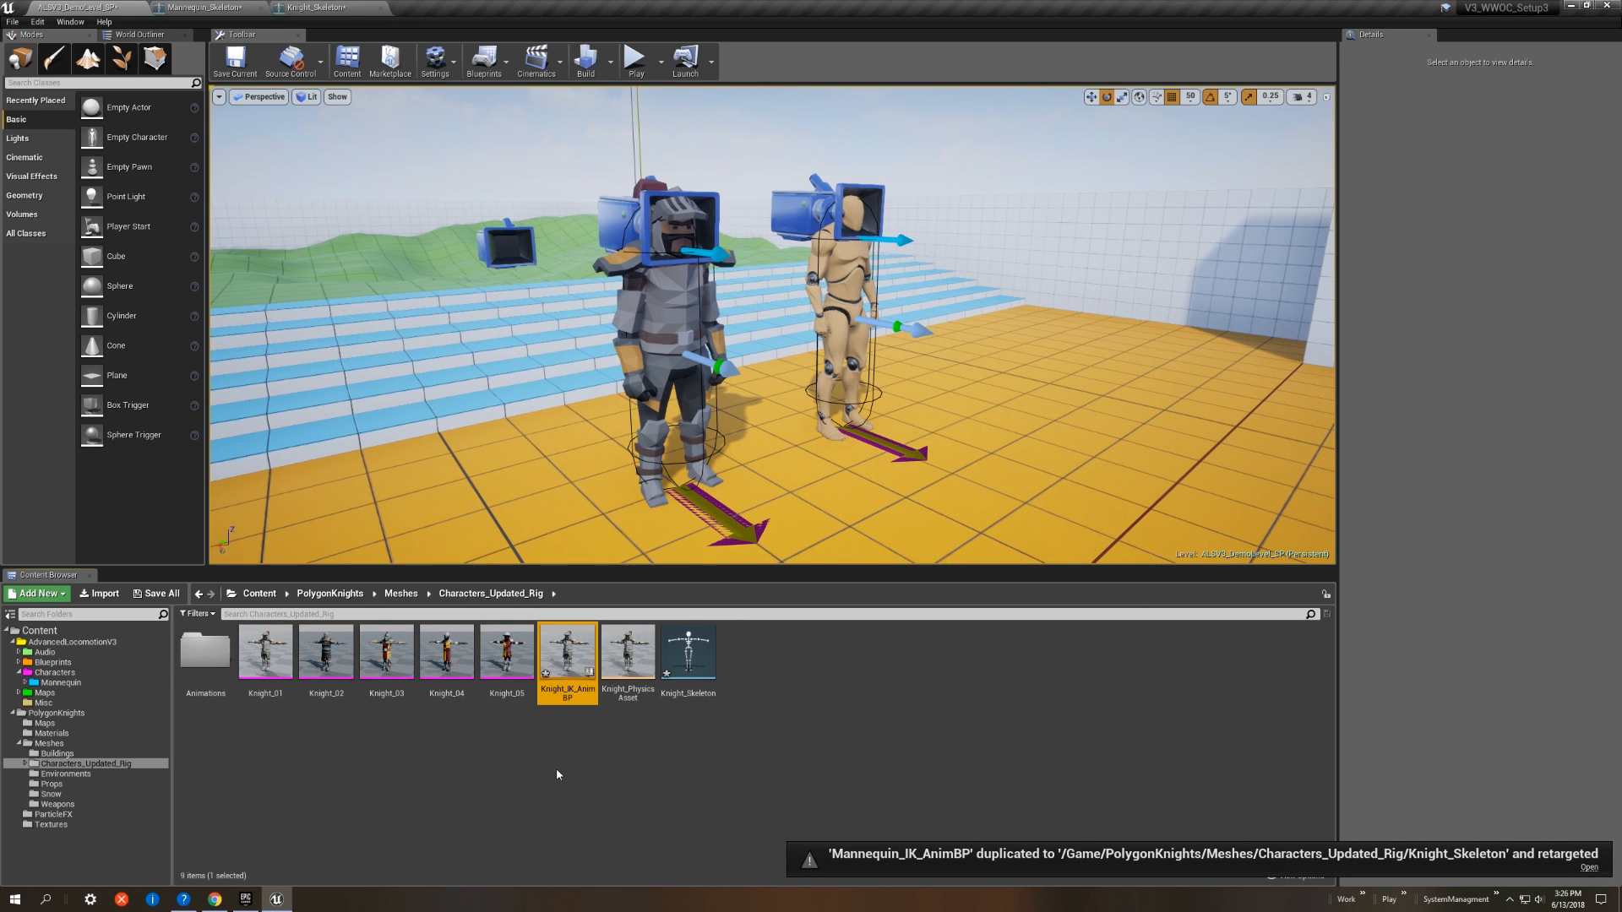
Step: Open Knight_IK_AnimBP, trace the VB thigh_r_calf_r compile warning to its node, and examine the thigh-to-calf virtual bones in Mannequin_Skeleton
double_click(564, 668)
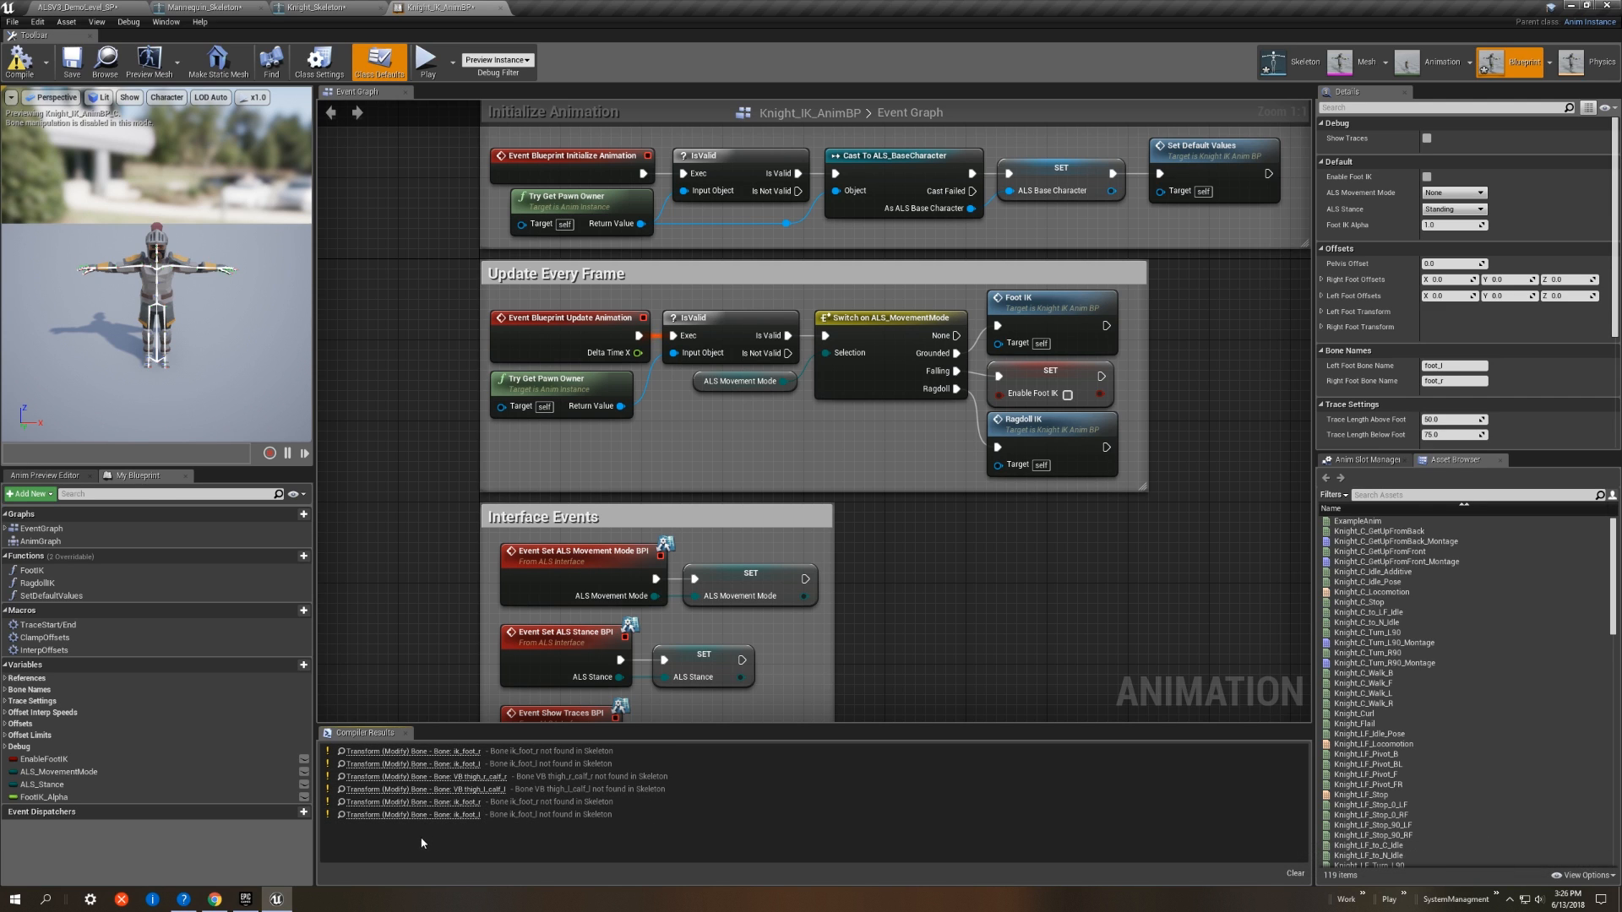
left_click(448, 783)
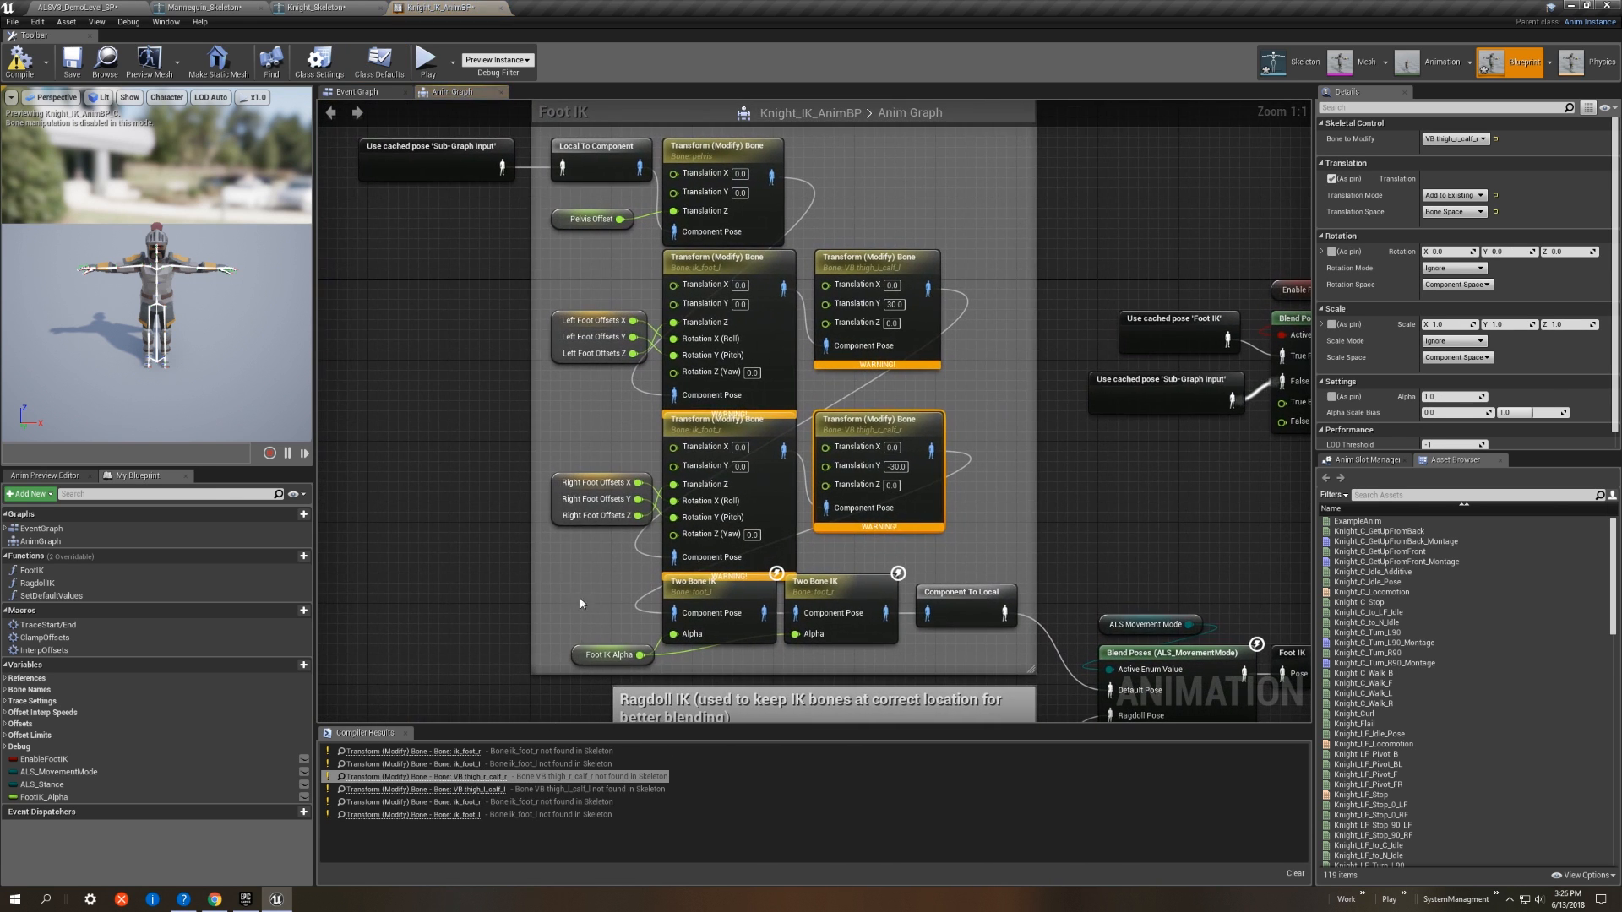
left_click(353, 6)
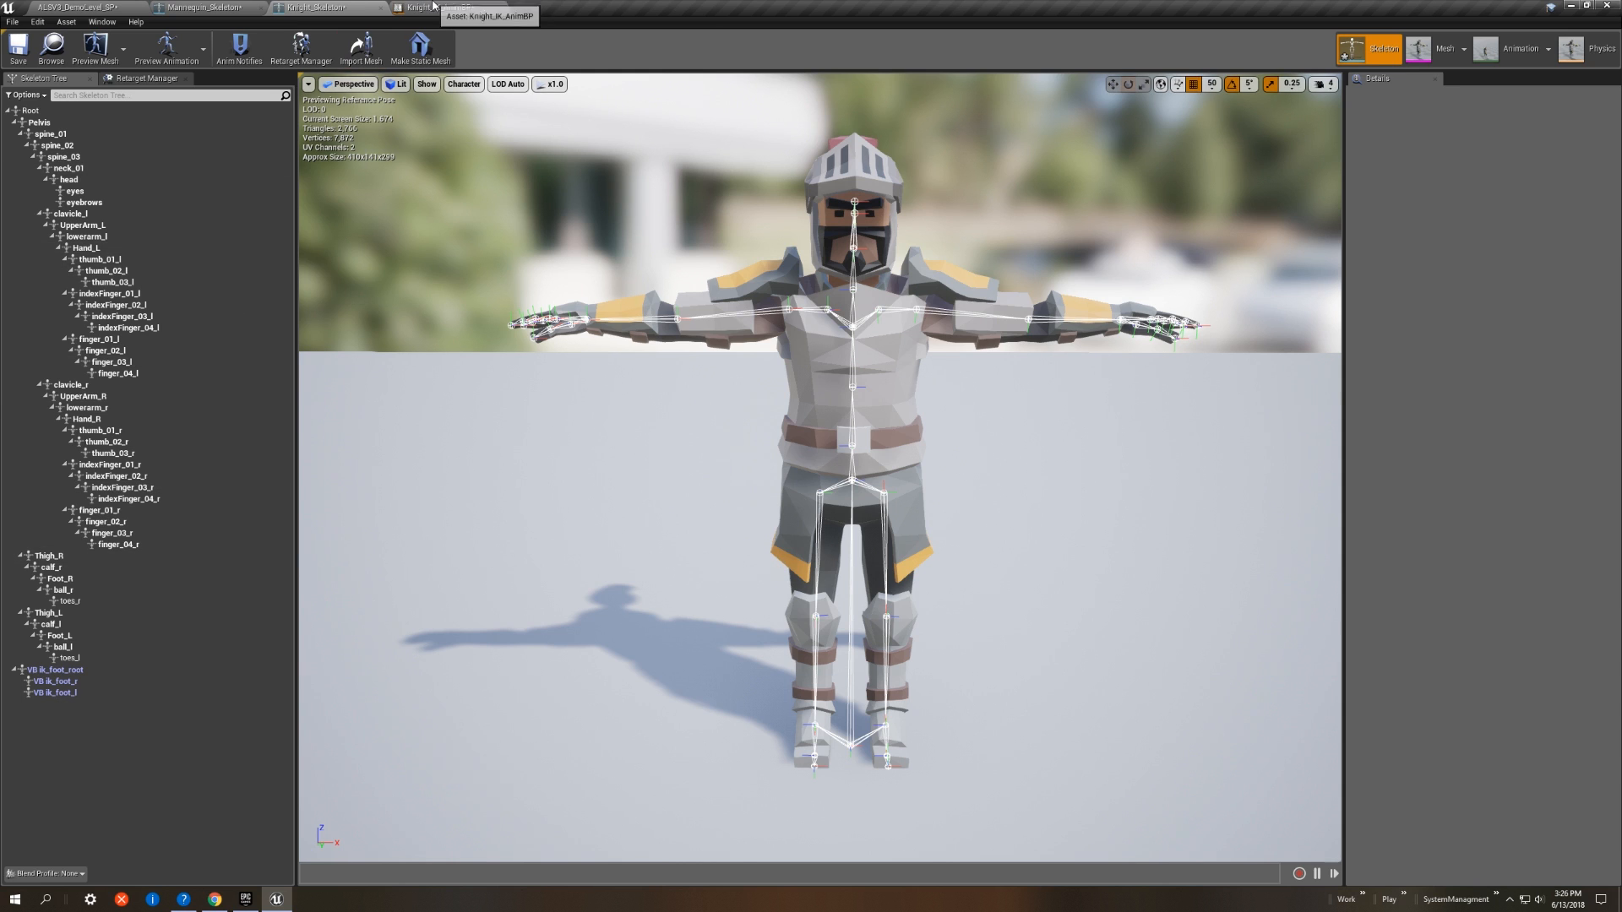
left_click(203, 7)
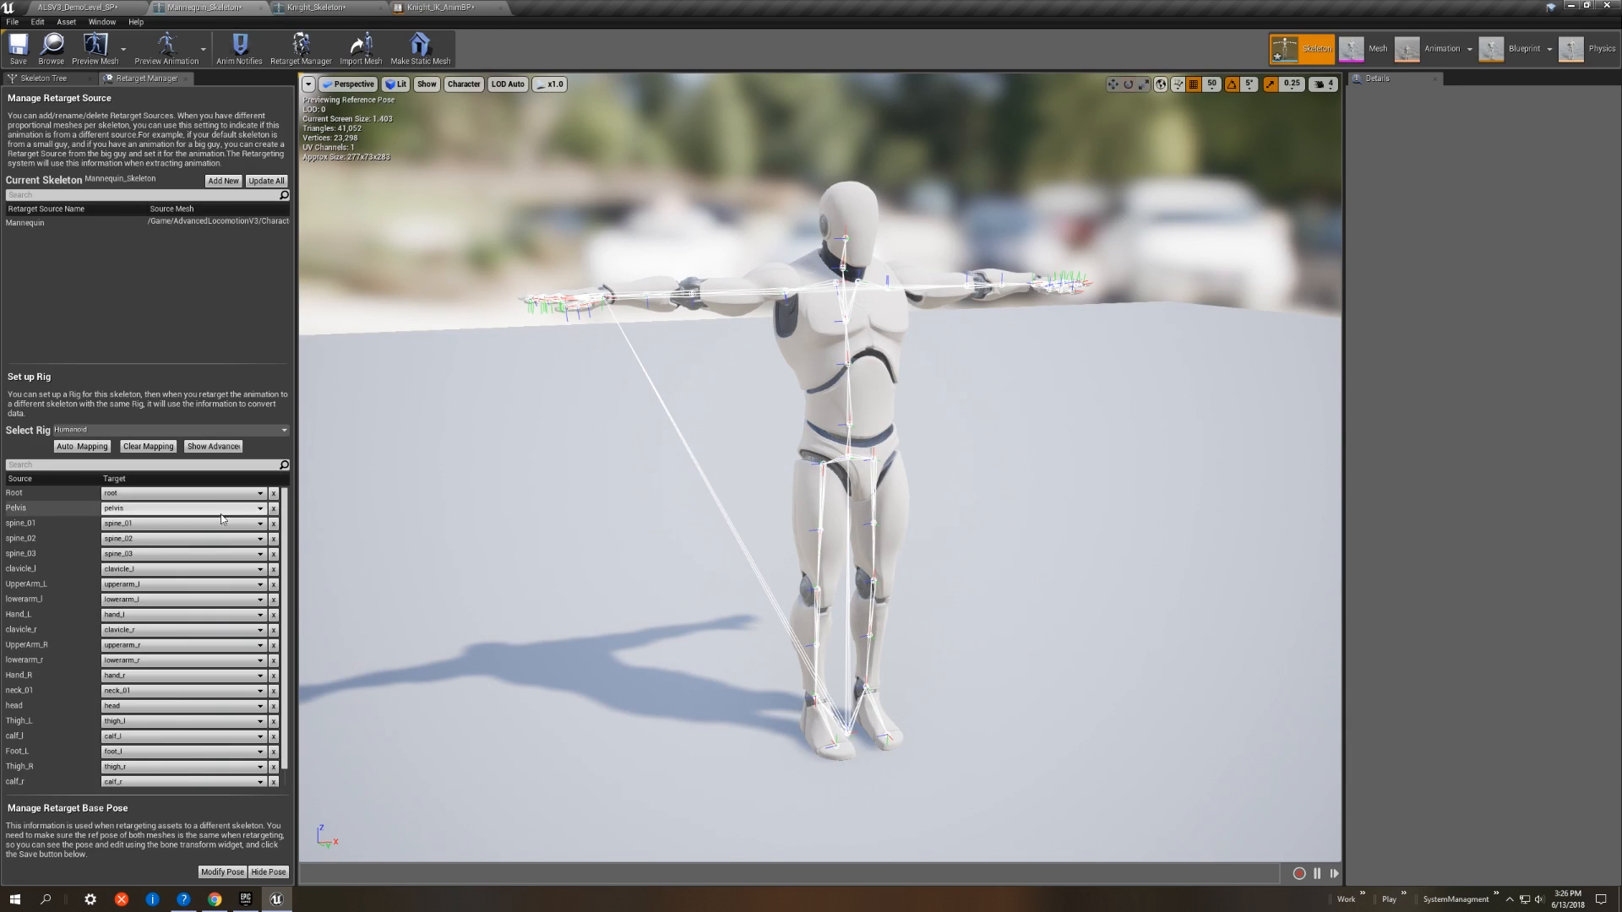
left_click(82, 78)
left_click(98, 733)
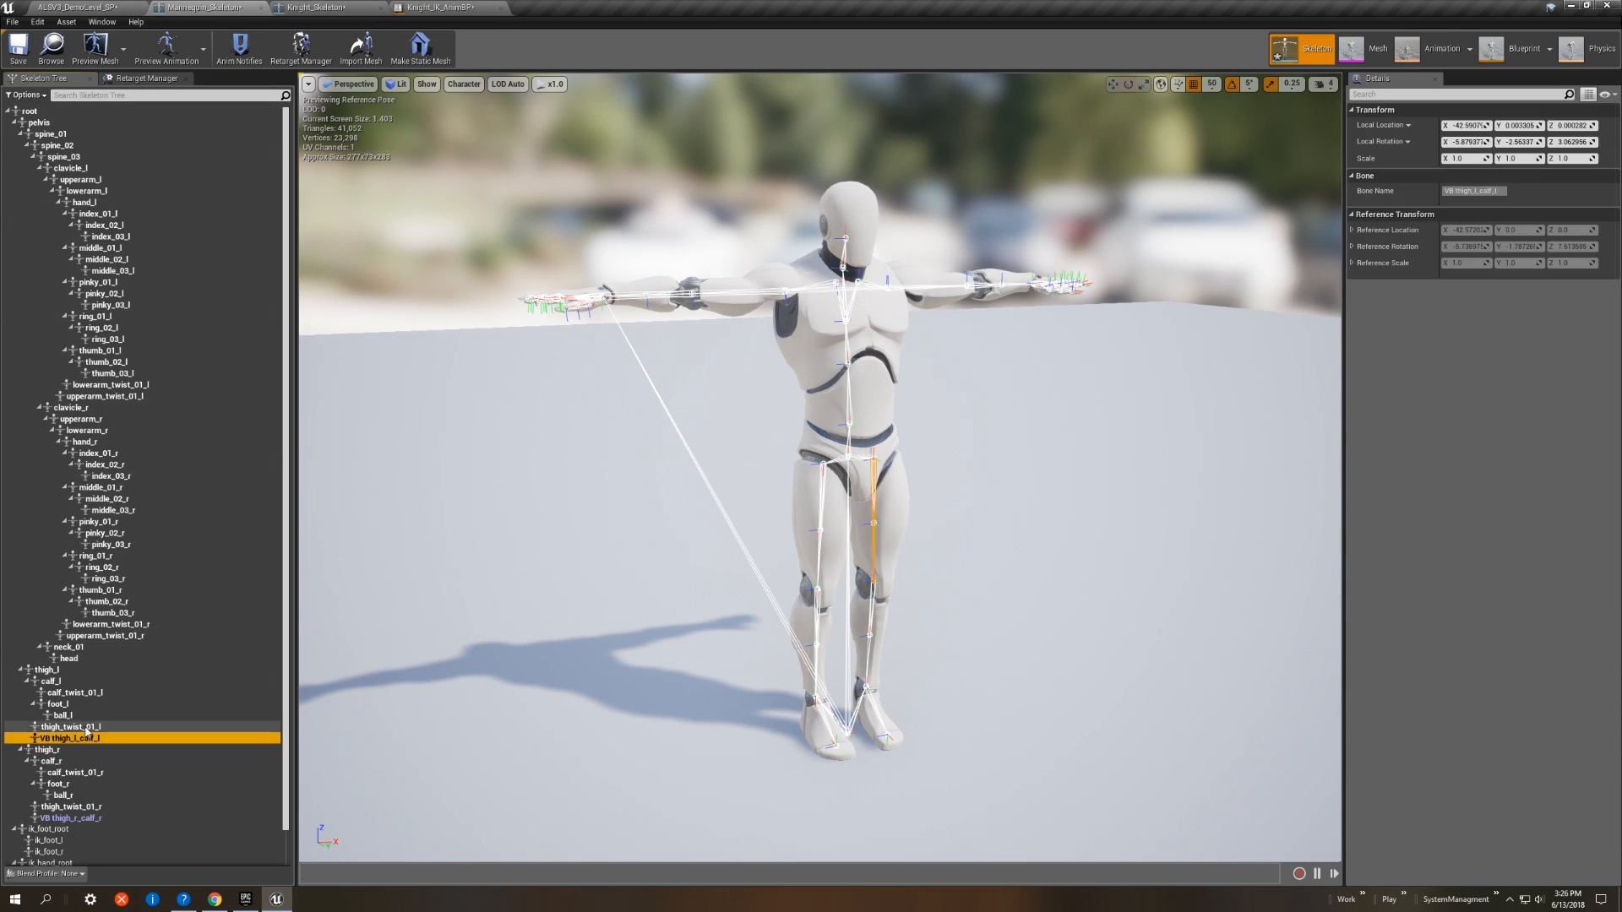
scroll(78, 764, "down", 1)
left_click(76, 781)
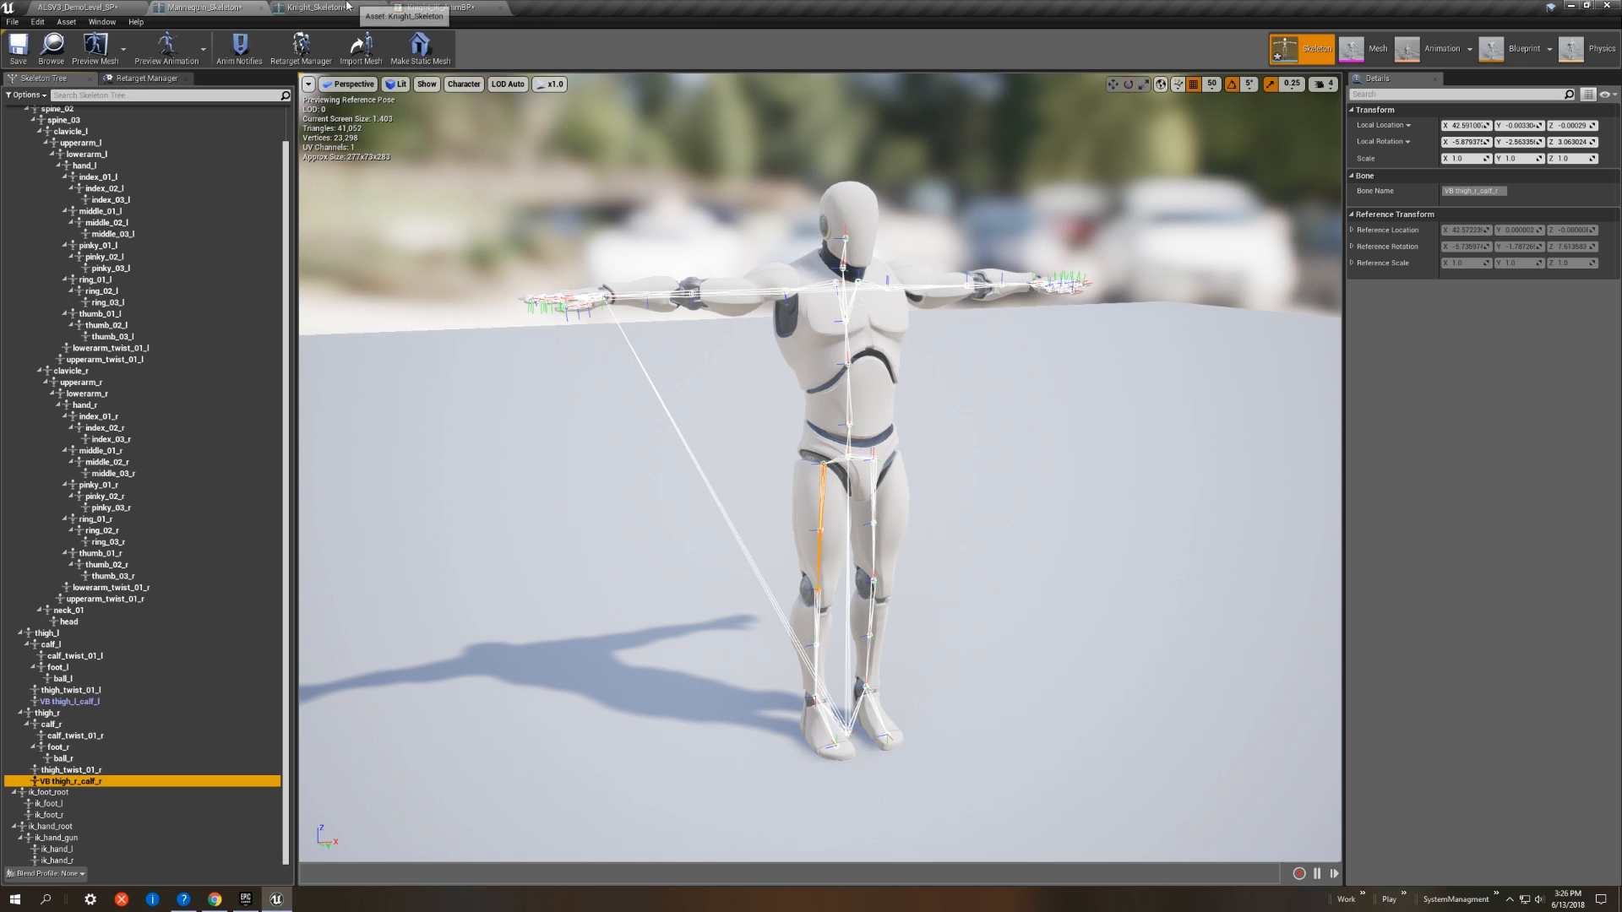
Step: In Knight_Skeleton, add a virtual bone from Thigh_R to calf_r
left_click(316, 7)
left_click(57, 556)
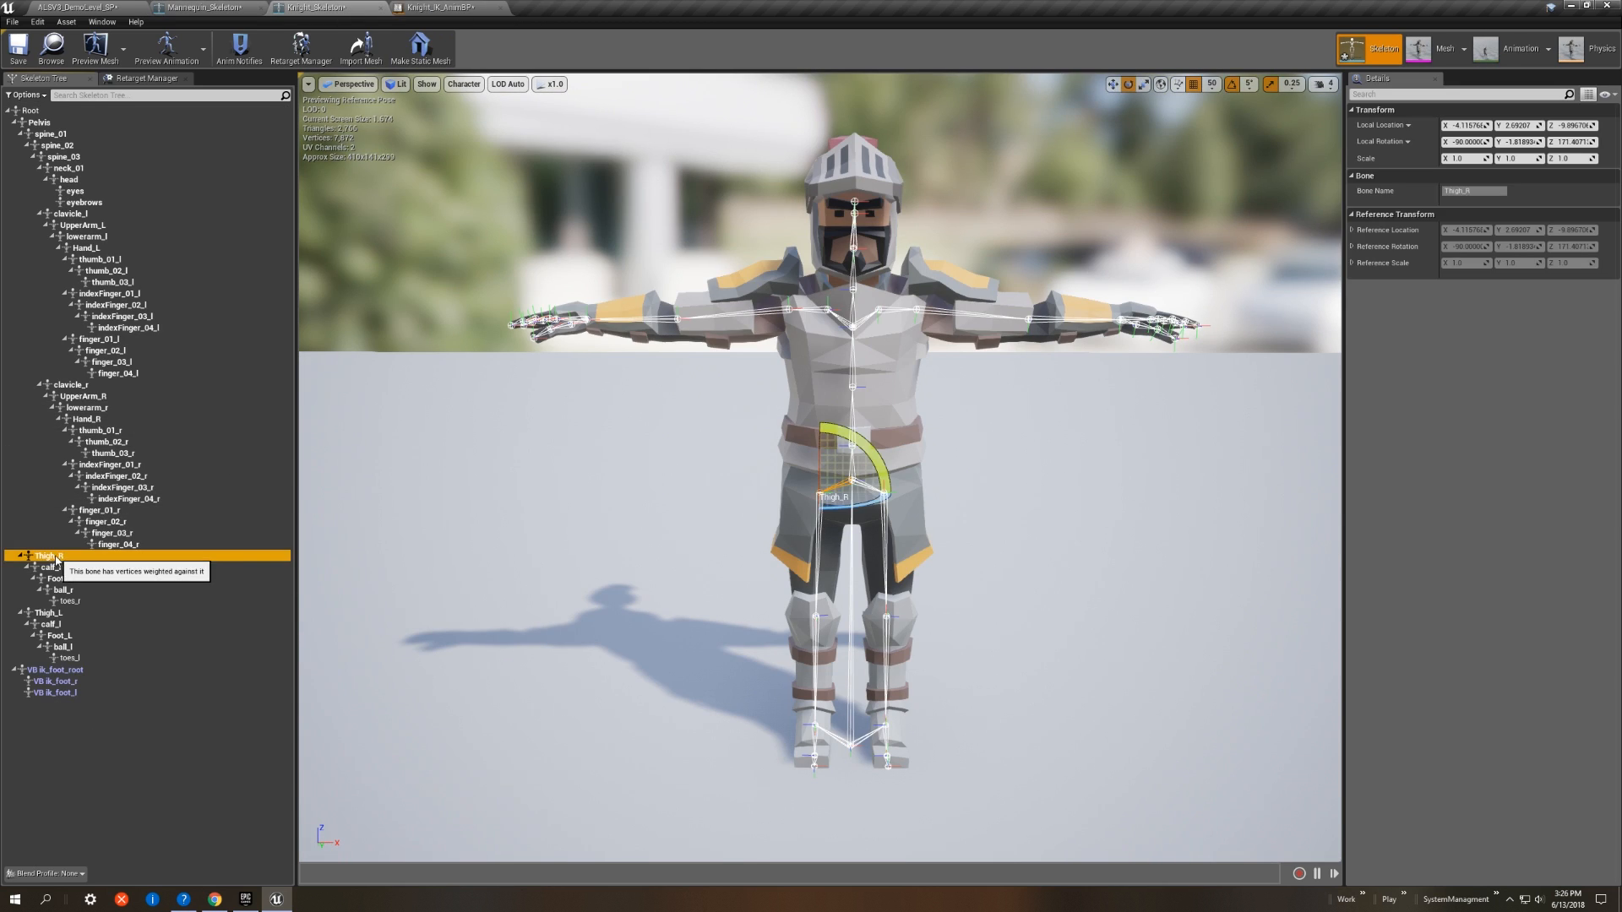
right_click(72, 557)
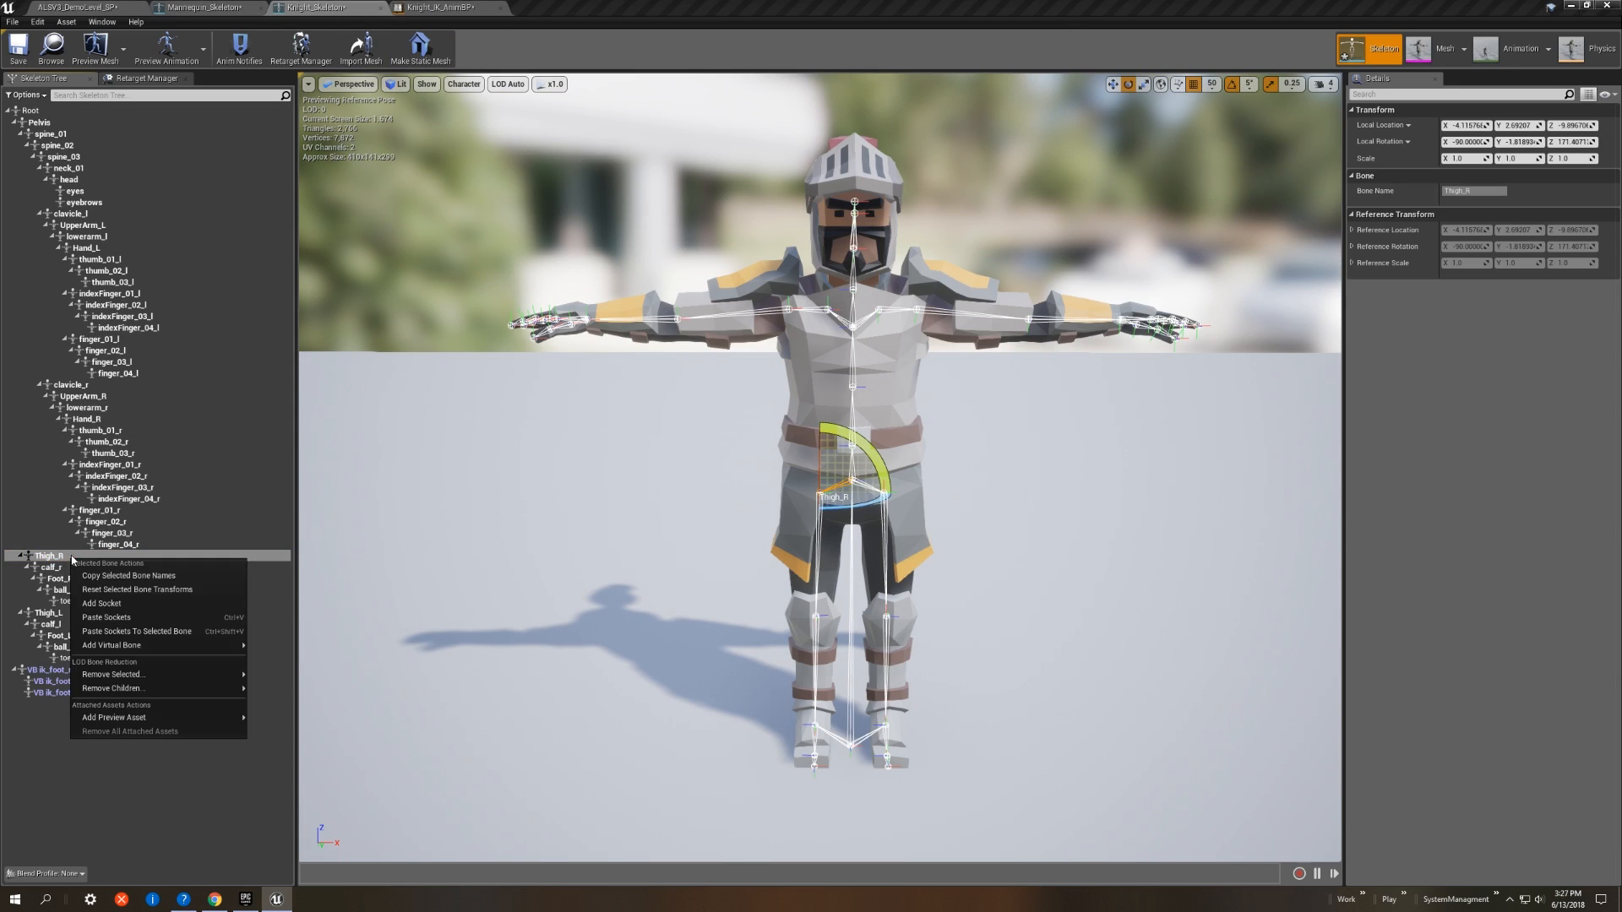
mouse_move(149, 647)
scroll(327, 673, "down", 5)
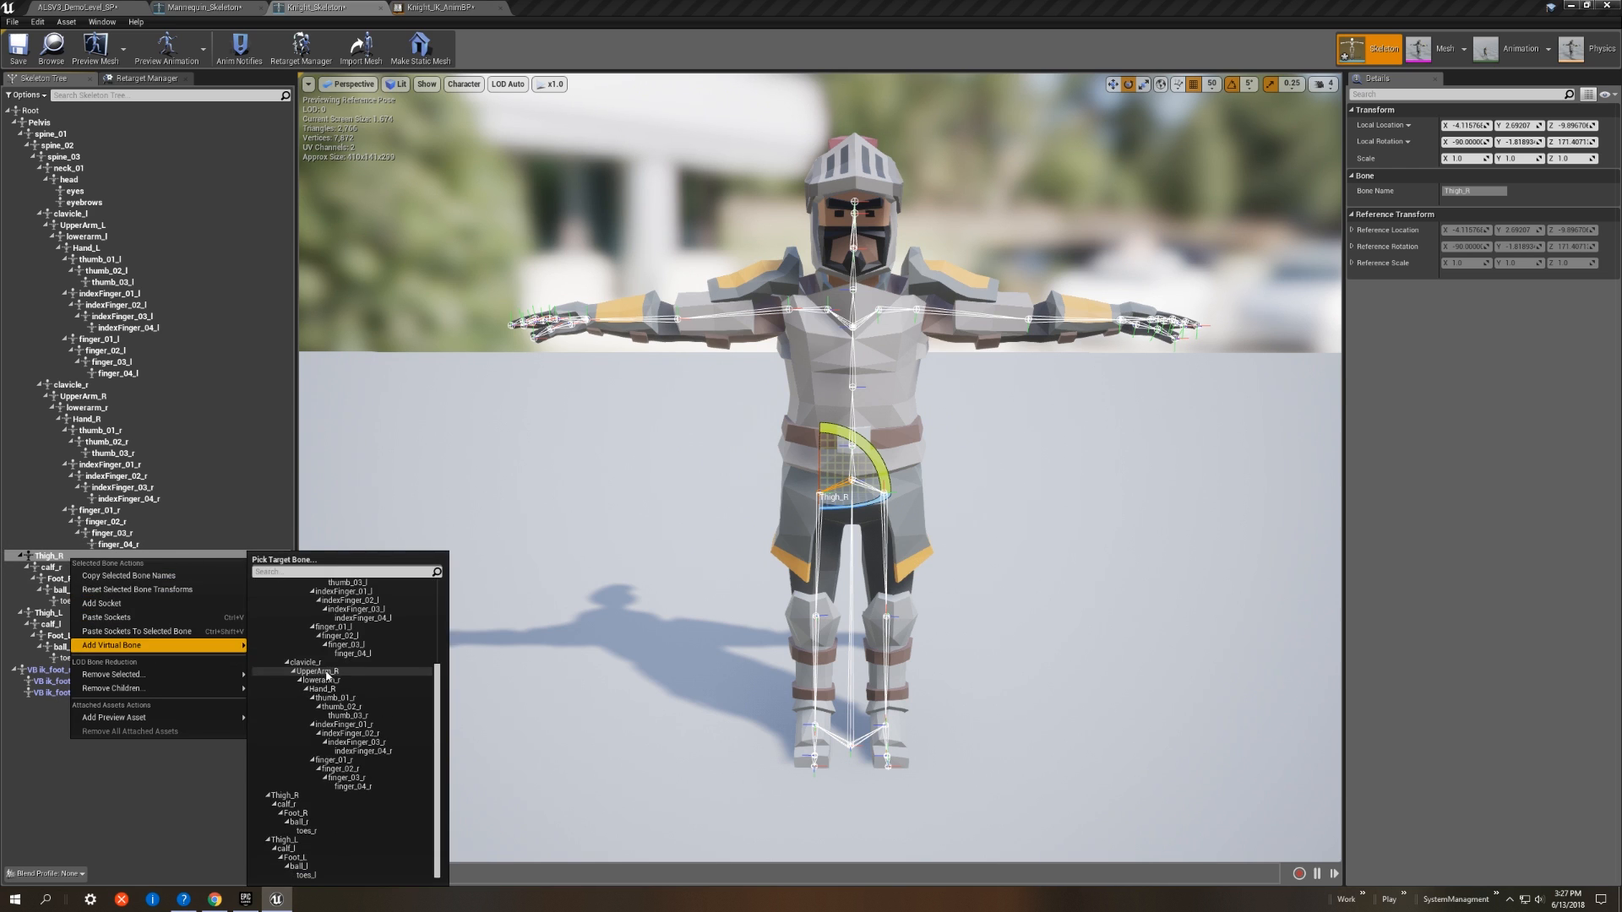
left_click(304, 805)
Step: Add a matching virtual bone from Thigh_L to calf_l in the knight skeleton
left_click(72, 625)
right_click(68, 629)
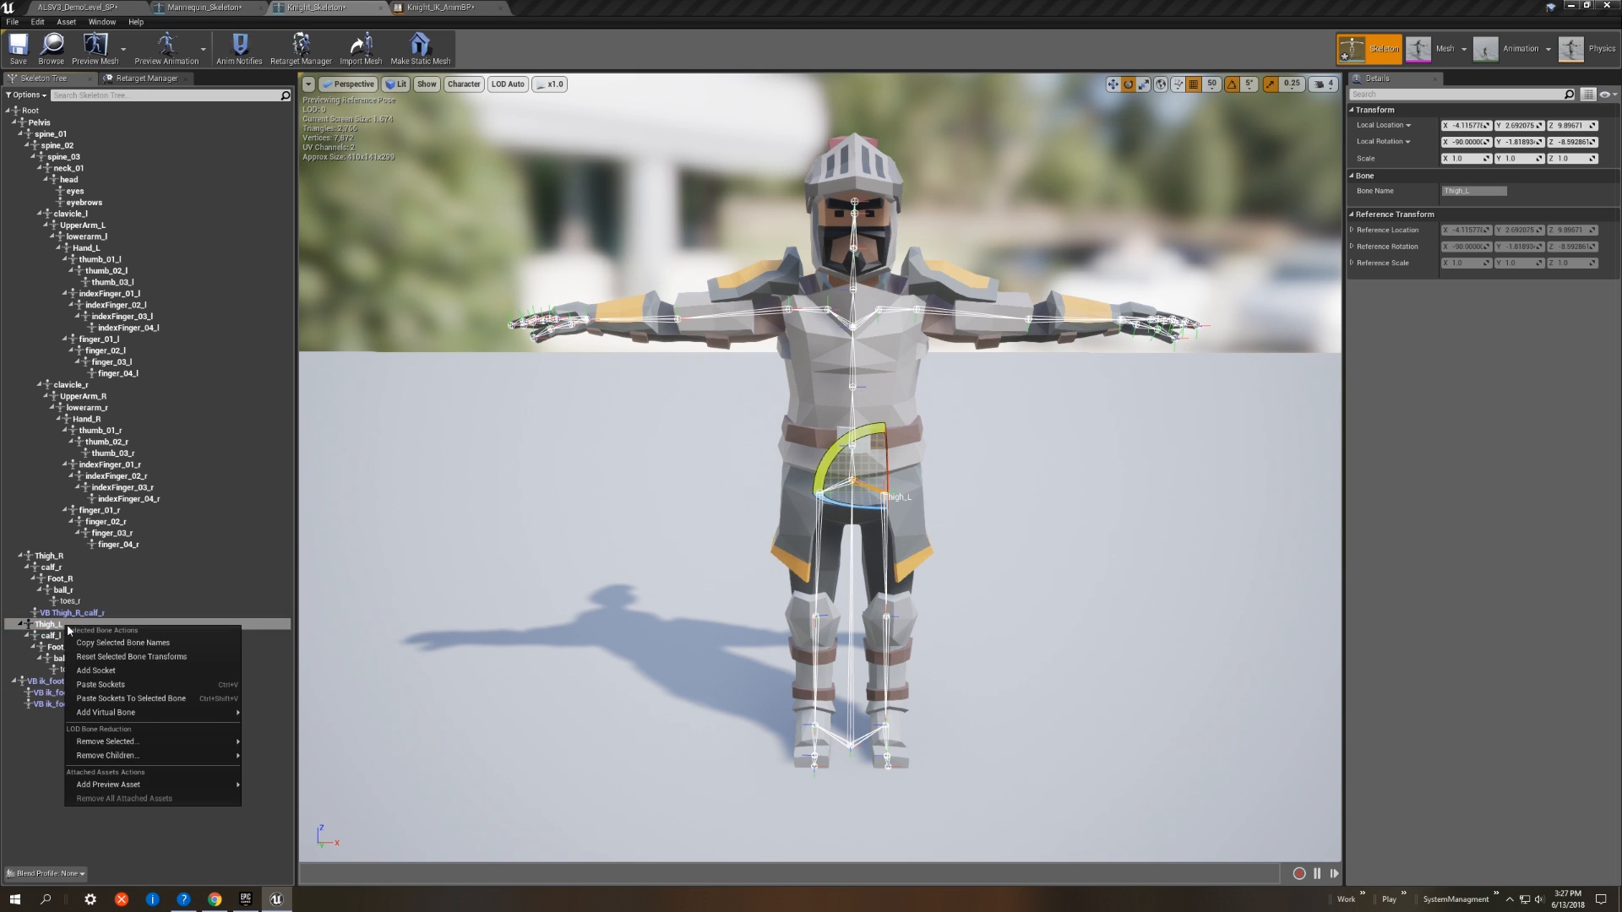
mouse_move(154, 713)
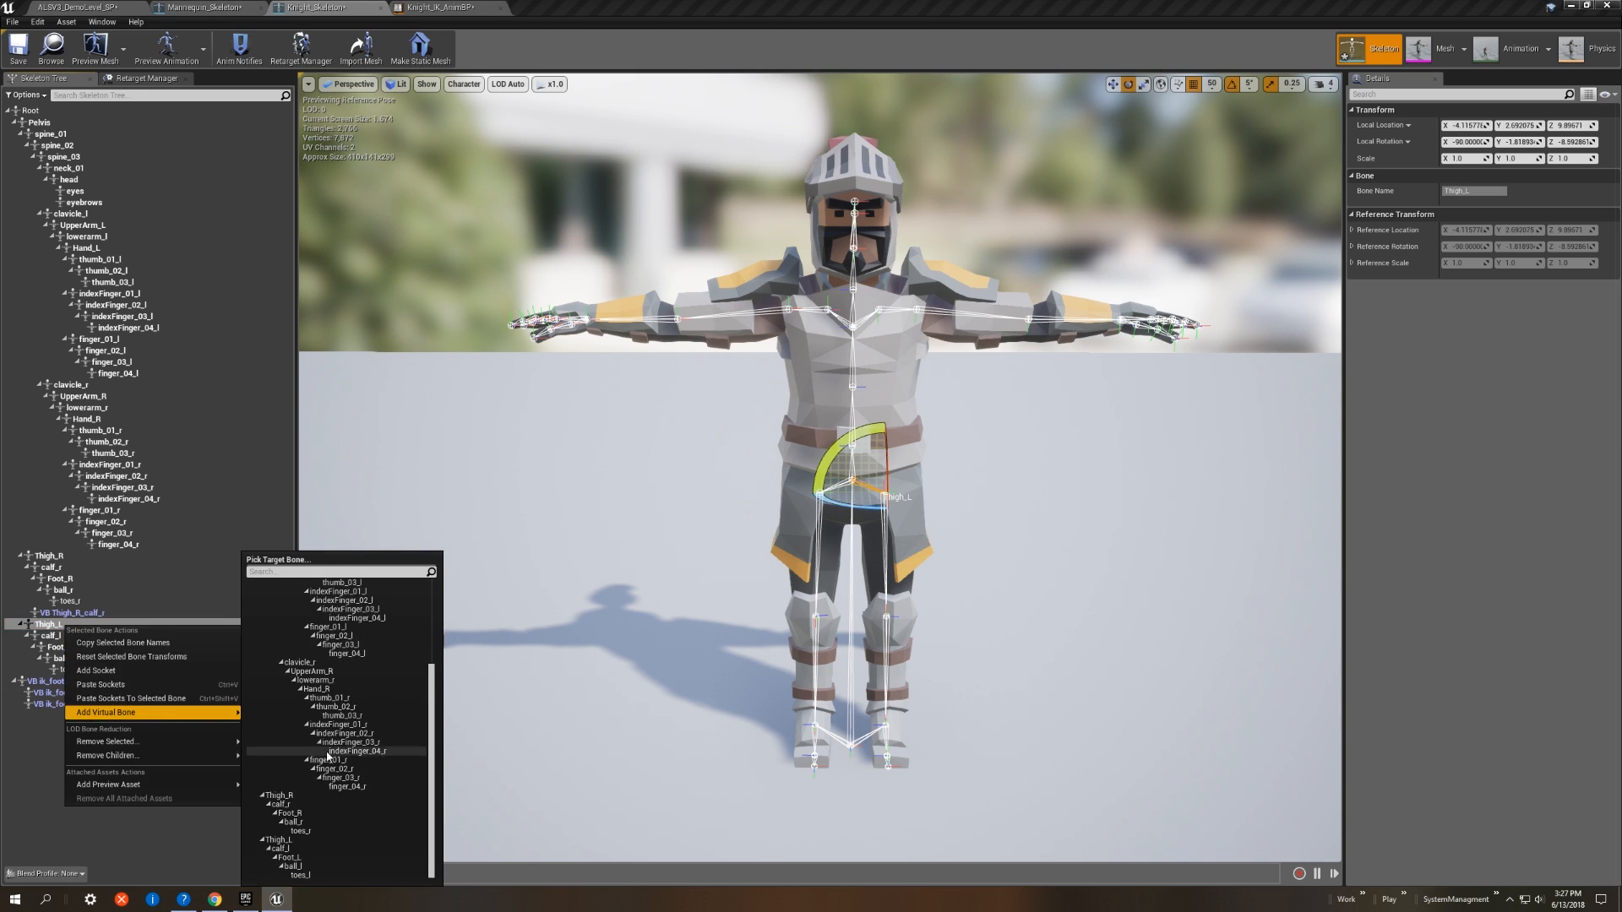
left_click(303, 852)
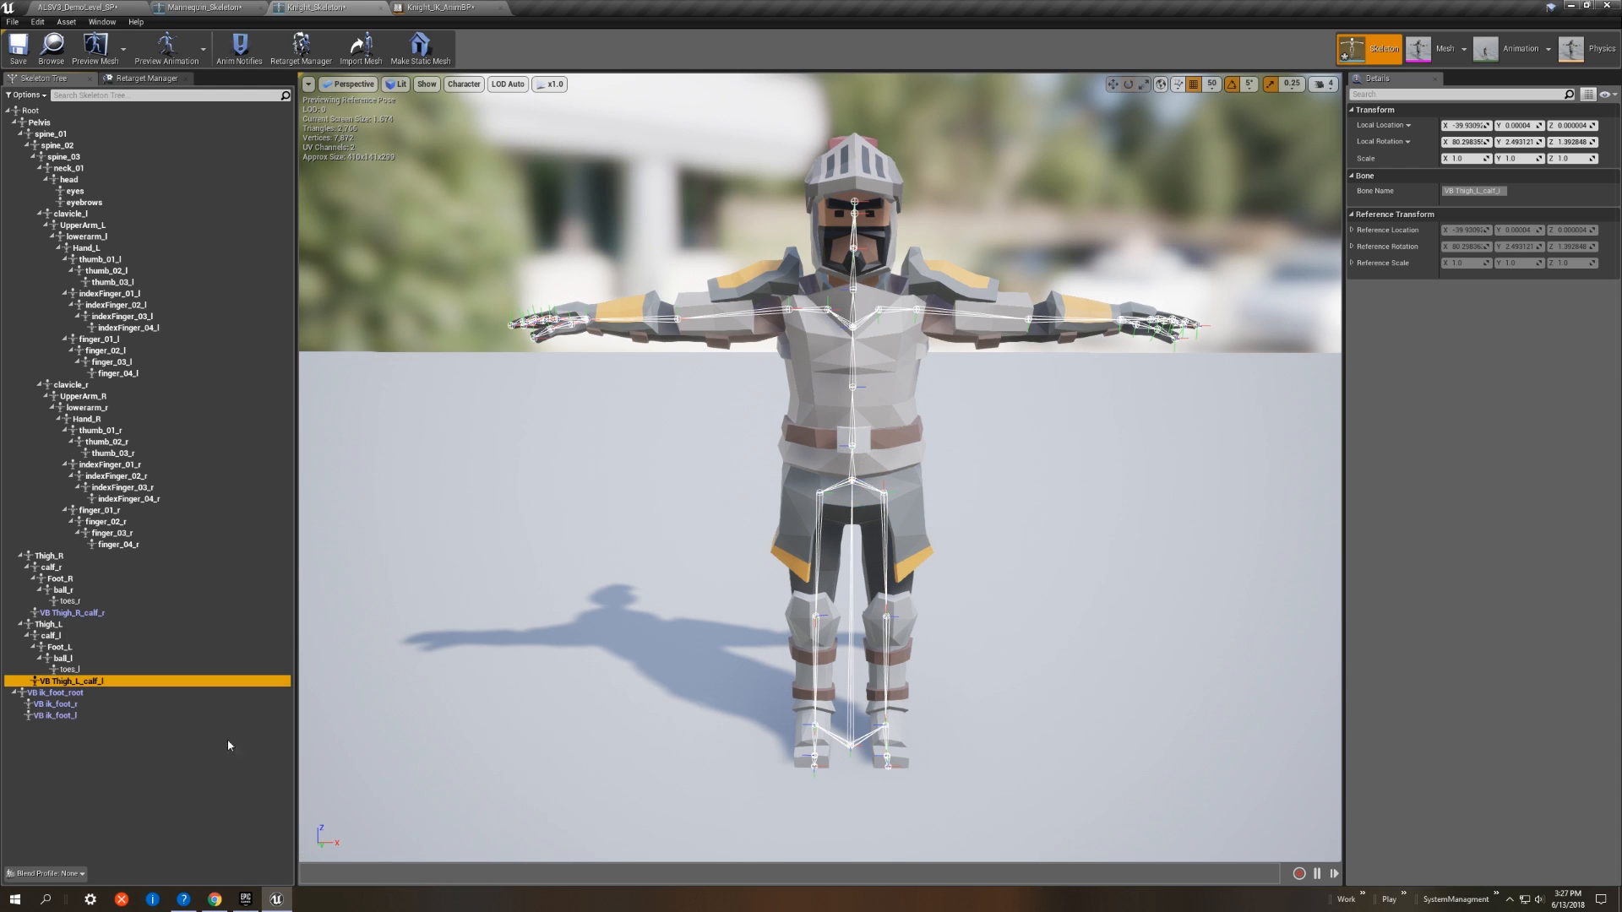
Step: Recompile Knight_IK_AnimBP and set the left foot Transform (Modify) Bone node in Foot IK to modify VB ik_foot_l
left_click(472, 7)
left_click(20, 61)
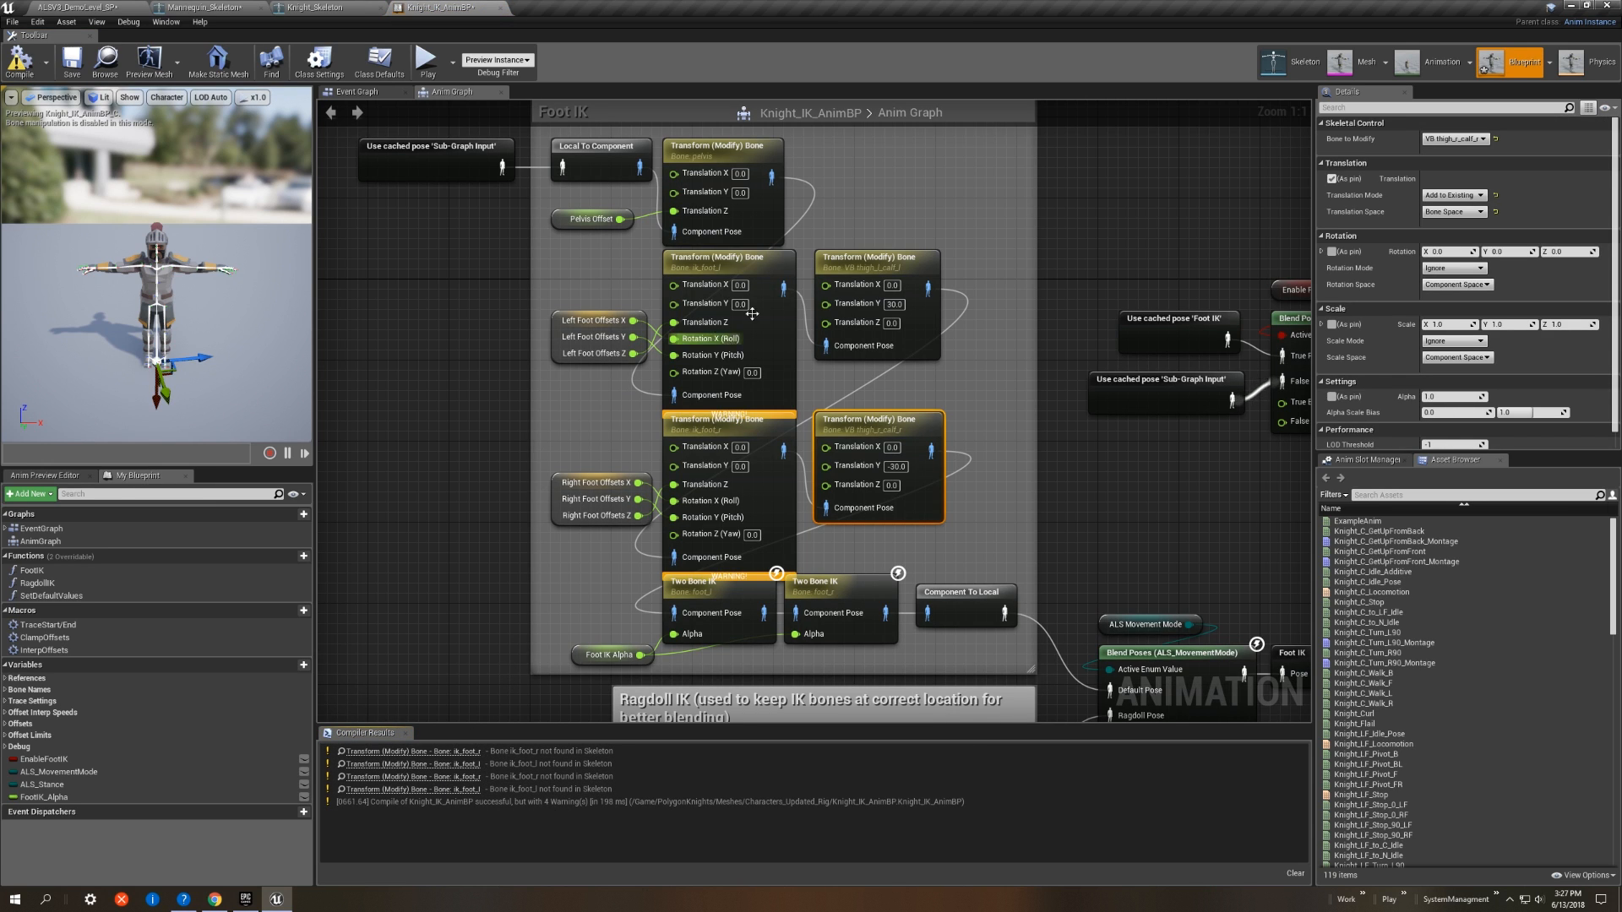
left_click(762, 274)
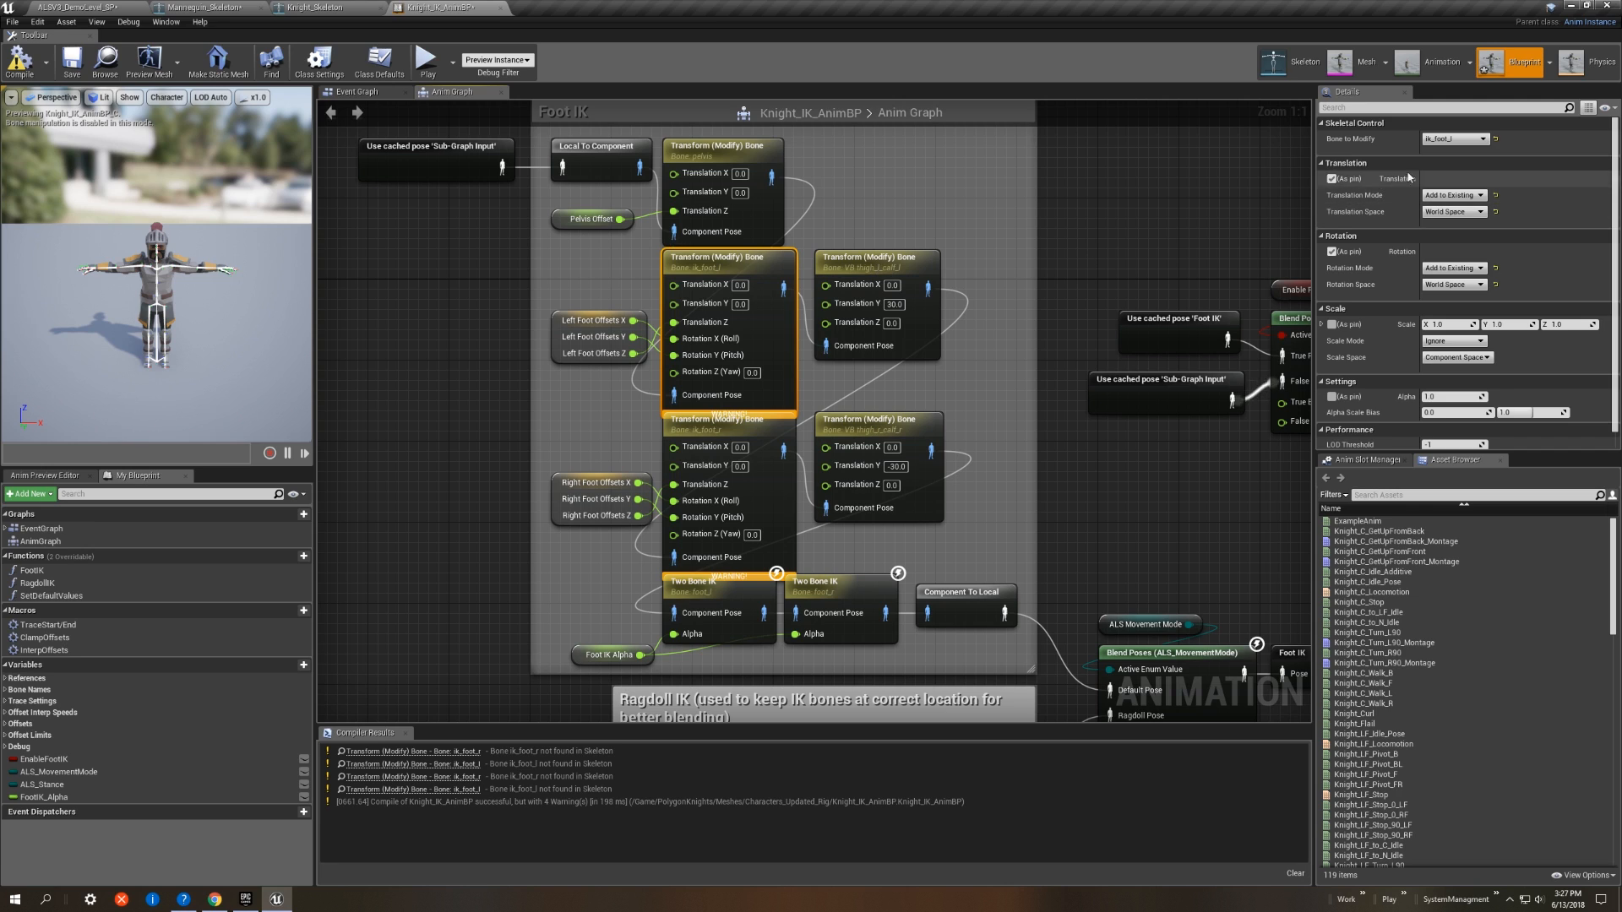
left_click(1449, 139)
scroll(1493, 372, "down", 5)
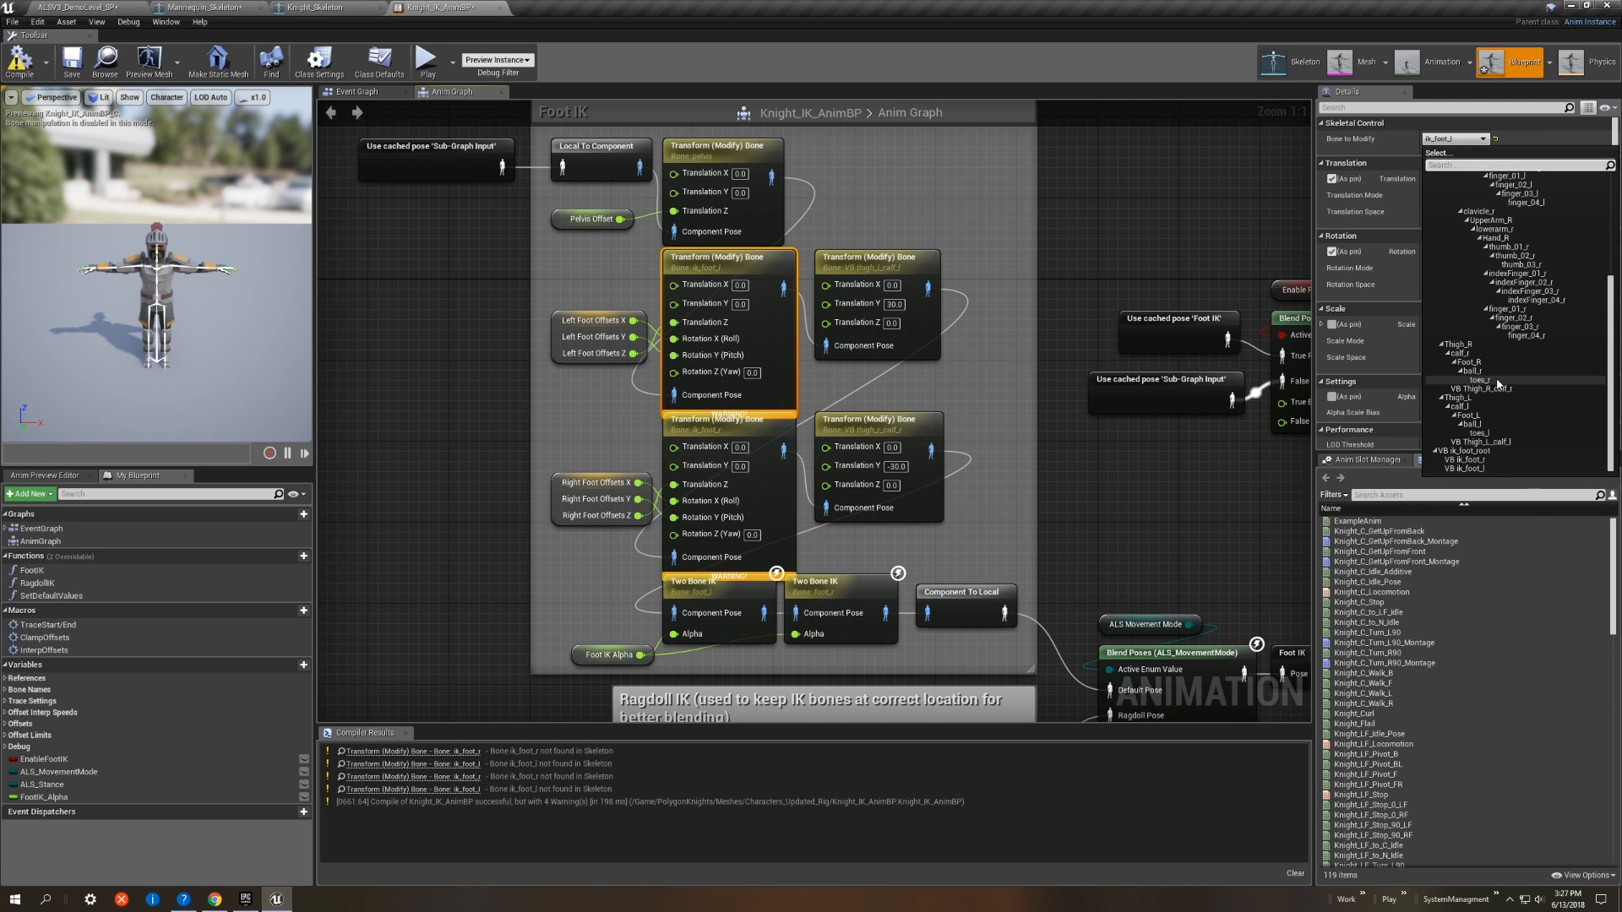
left_click(1488, 467)
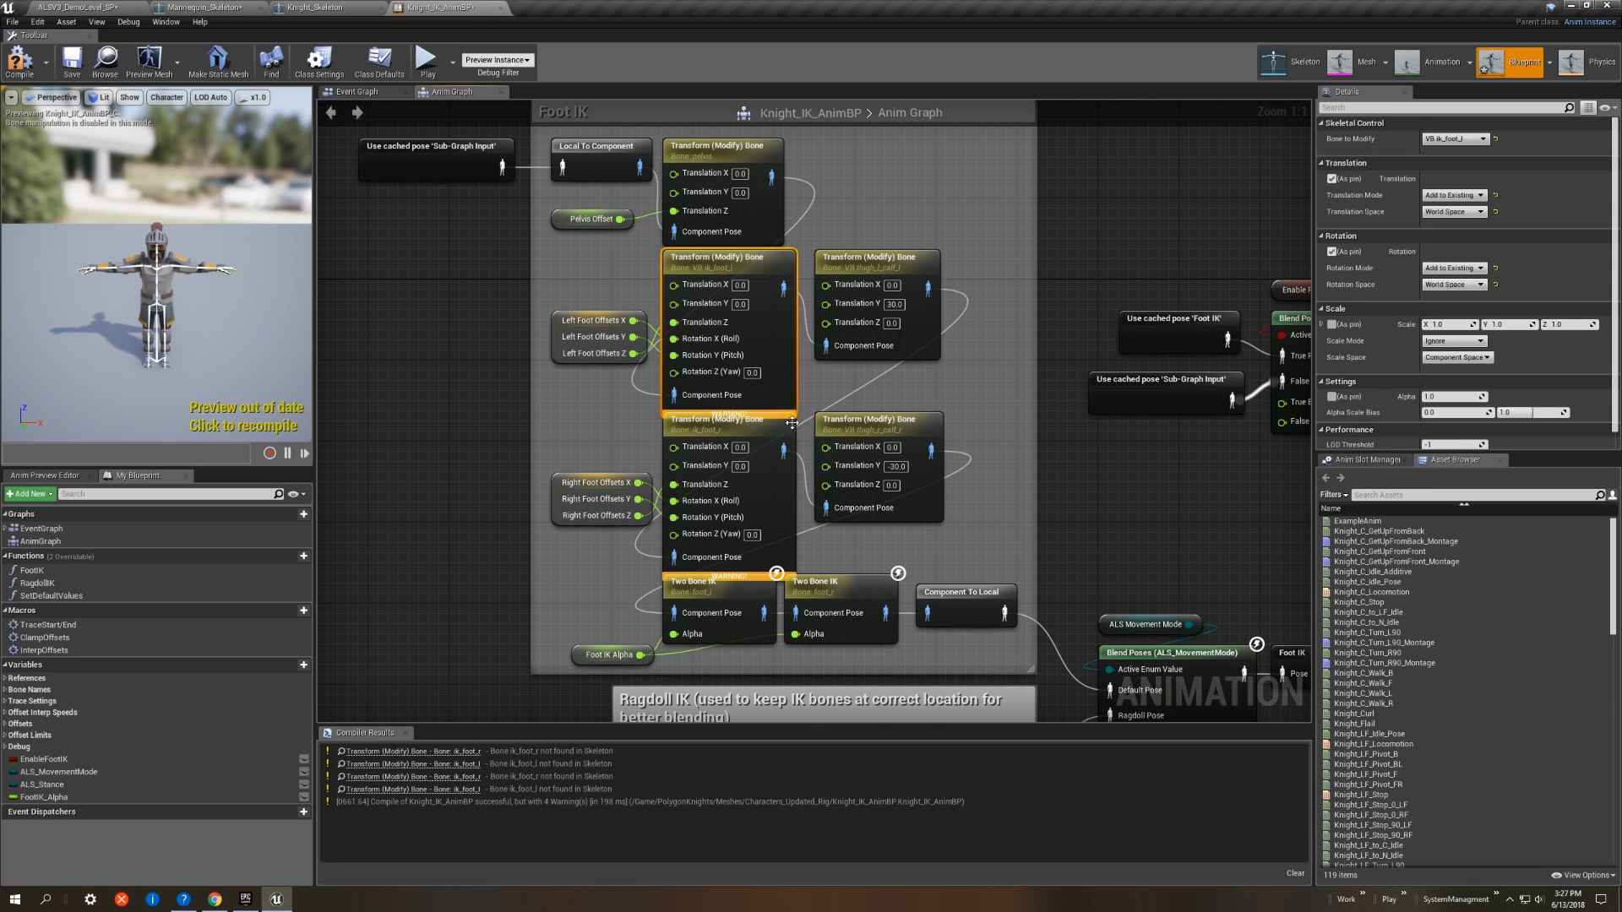
Step: Set the right foot Transform (Modify) Bone node in Foot IK to modify VB ik_foot_r
left_click(753, 431)
left_click(1453, 139)
scroll(1519, 422, "down", 5)
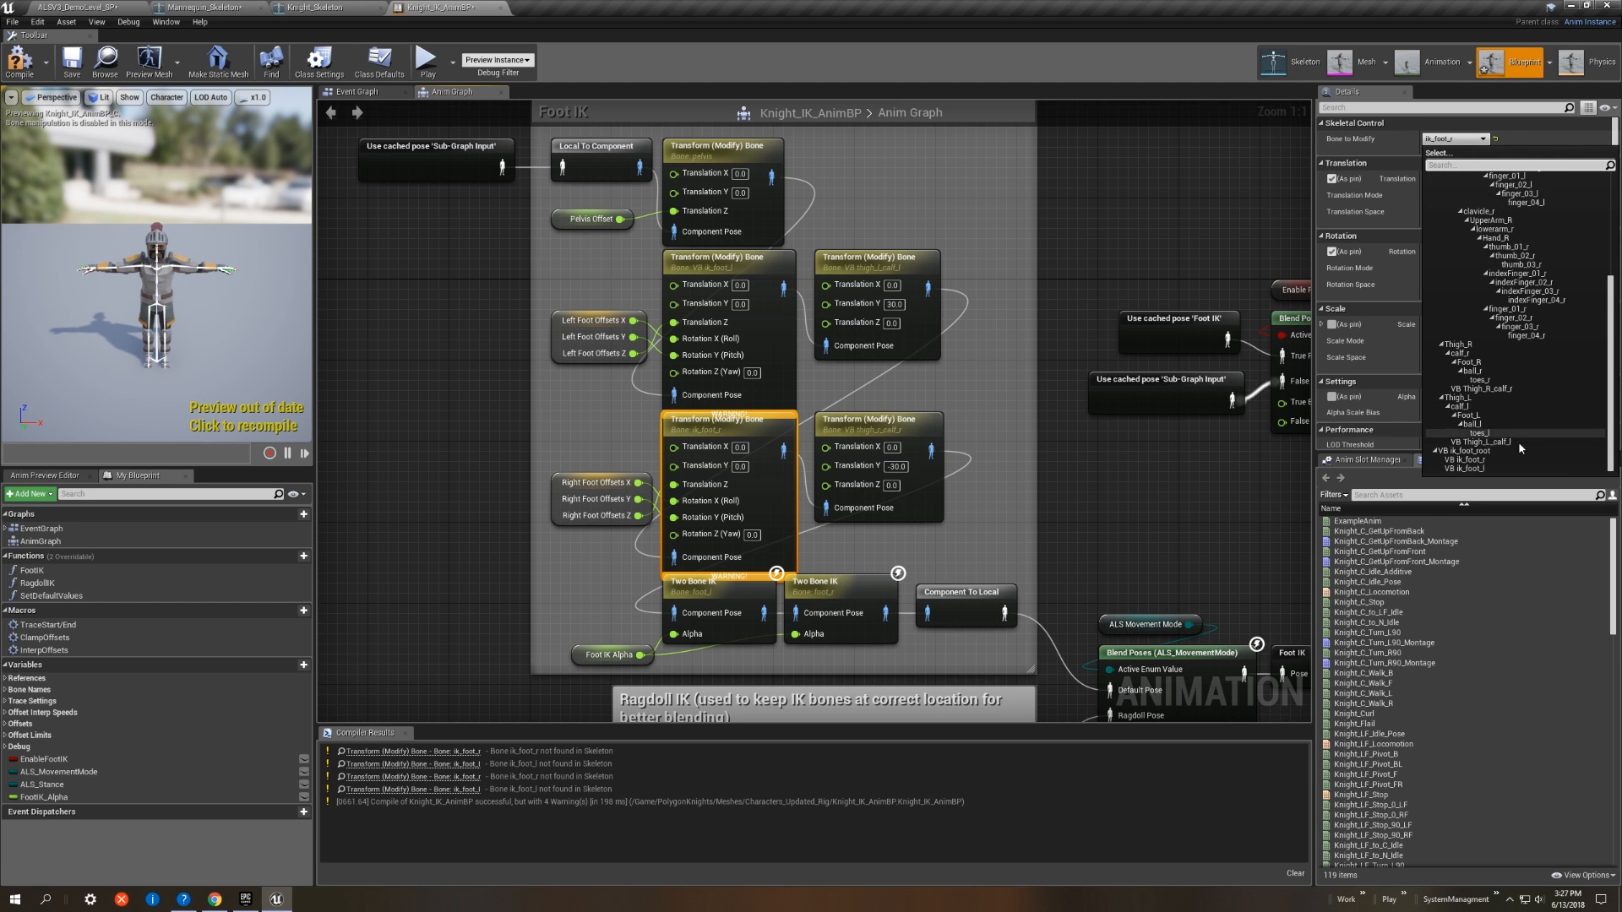
left_click(1492, 460)
Step: Set the effector target of the foot_l Two Bone IK node in Foot IK to VB ik_foot_l
scroll(935, 304, "down", 3)
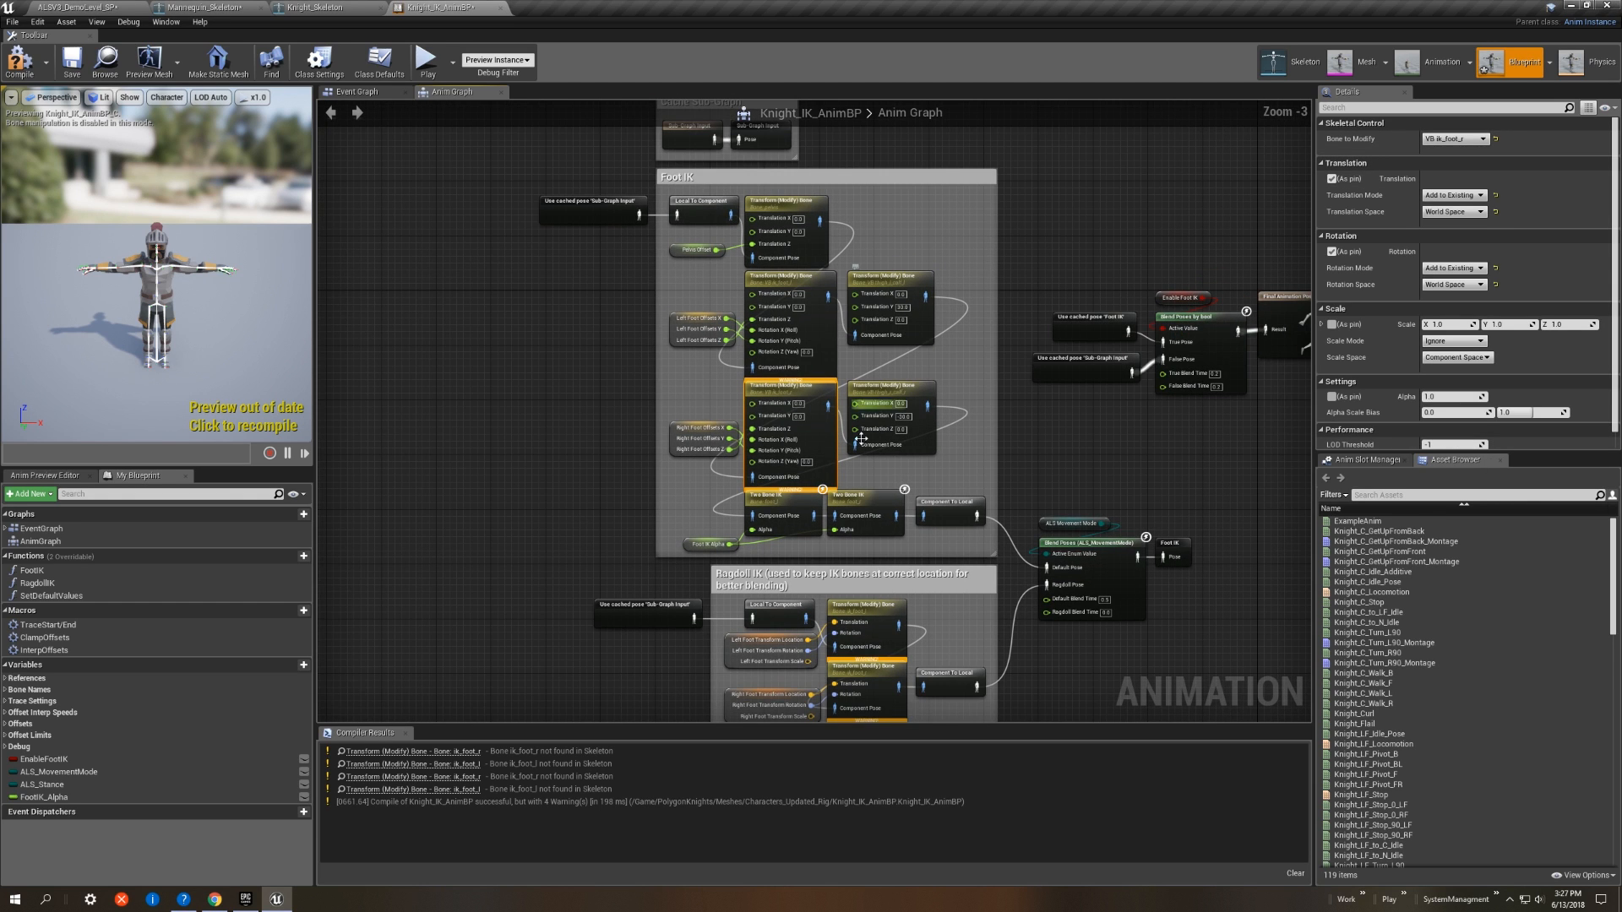
left_click(795, 505)
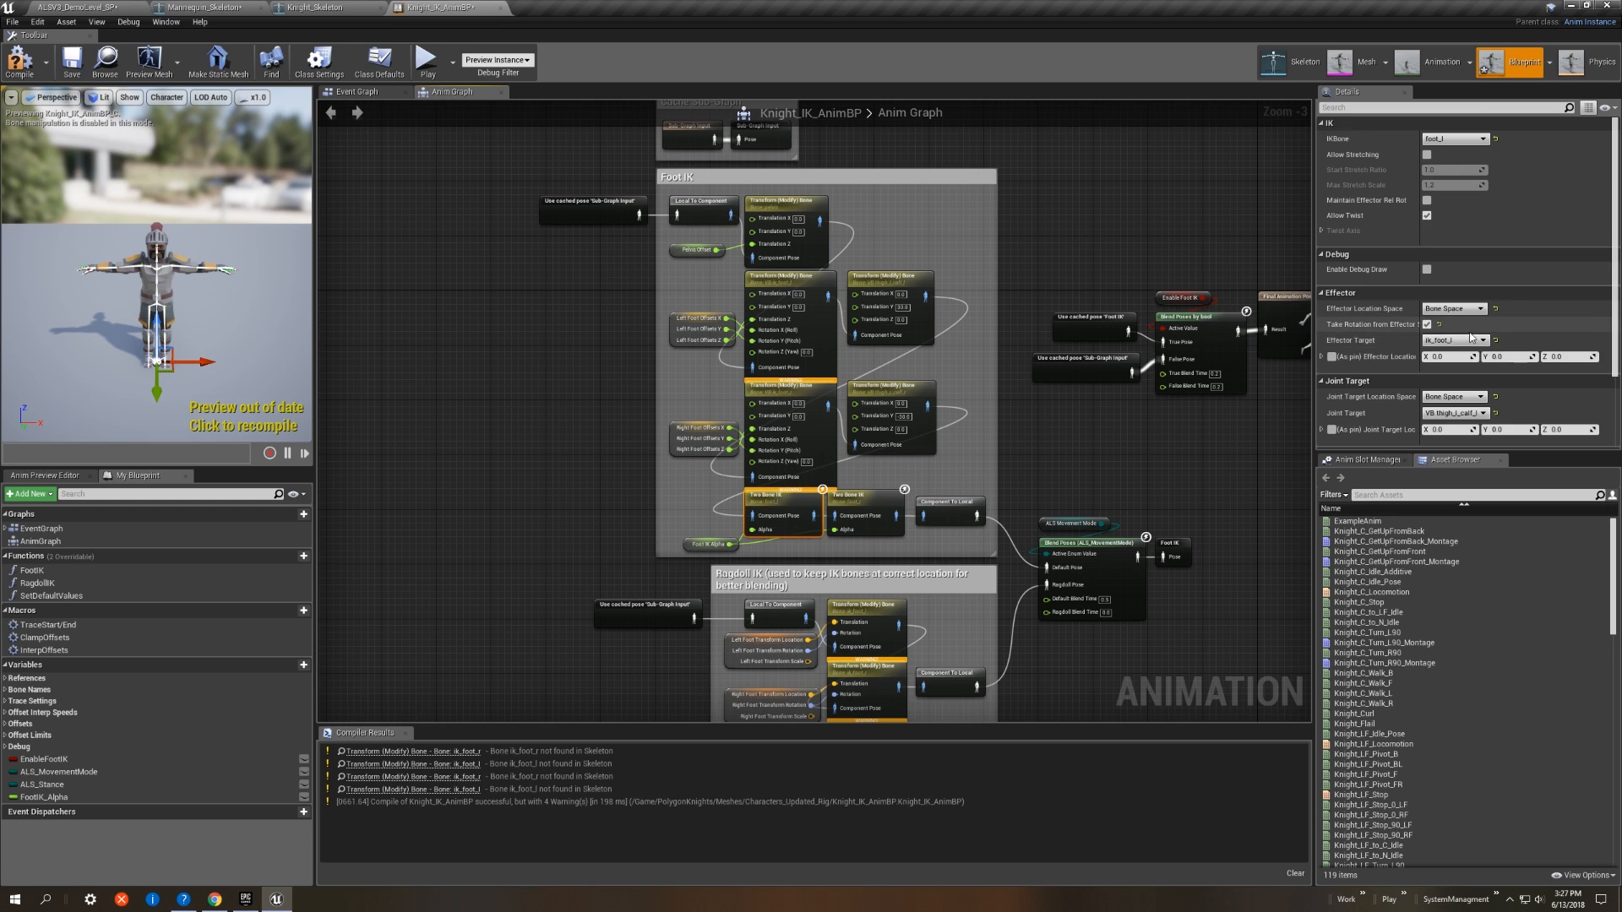
scroll(1469, 336, "down", 5)
left_click(1453, 279)
scroll(1504, 465, "down", 10)
left_click(1492, 606)
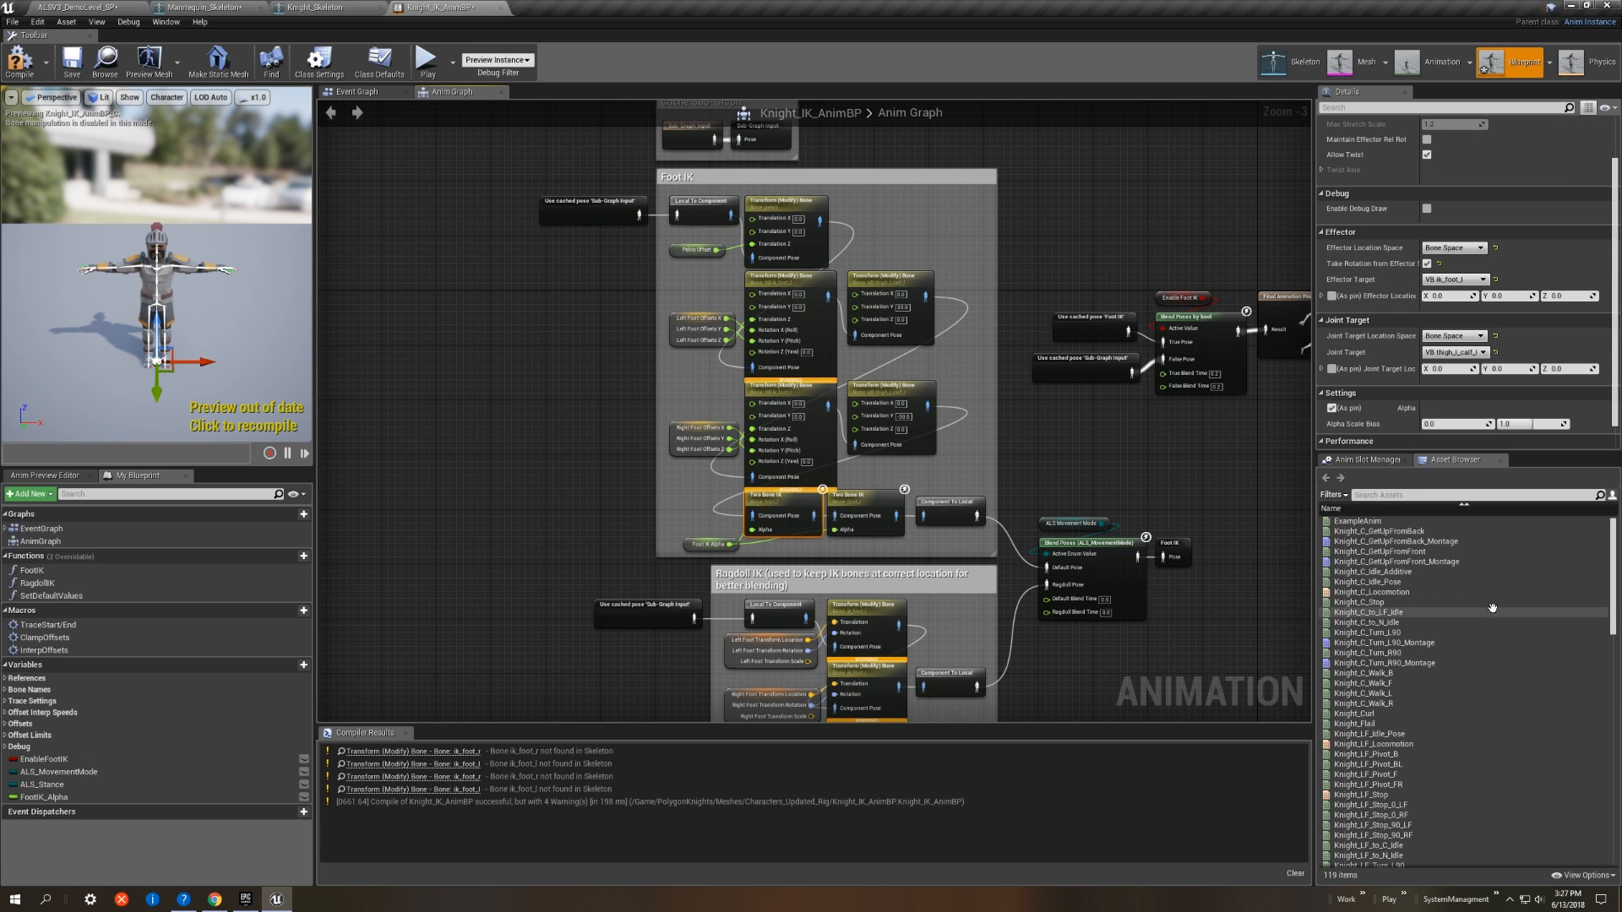
Step: Set the effector target of the foot_r Two Bone IK node in Foot IK to VB ik_foot_r
left_click(875, 504)
left_click(1453, 279)
scroll(1533, 537, "down", 6)
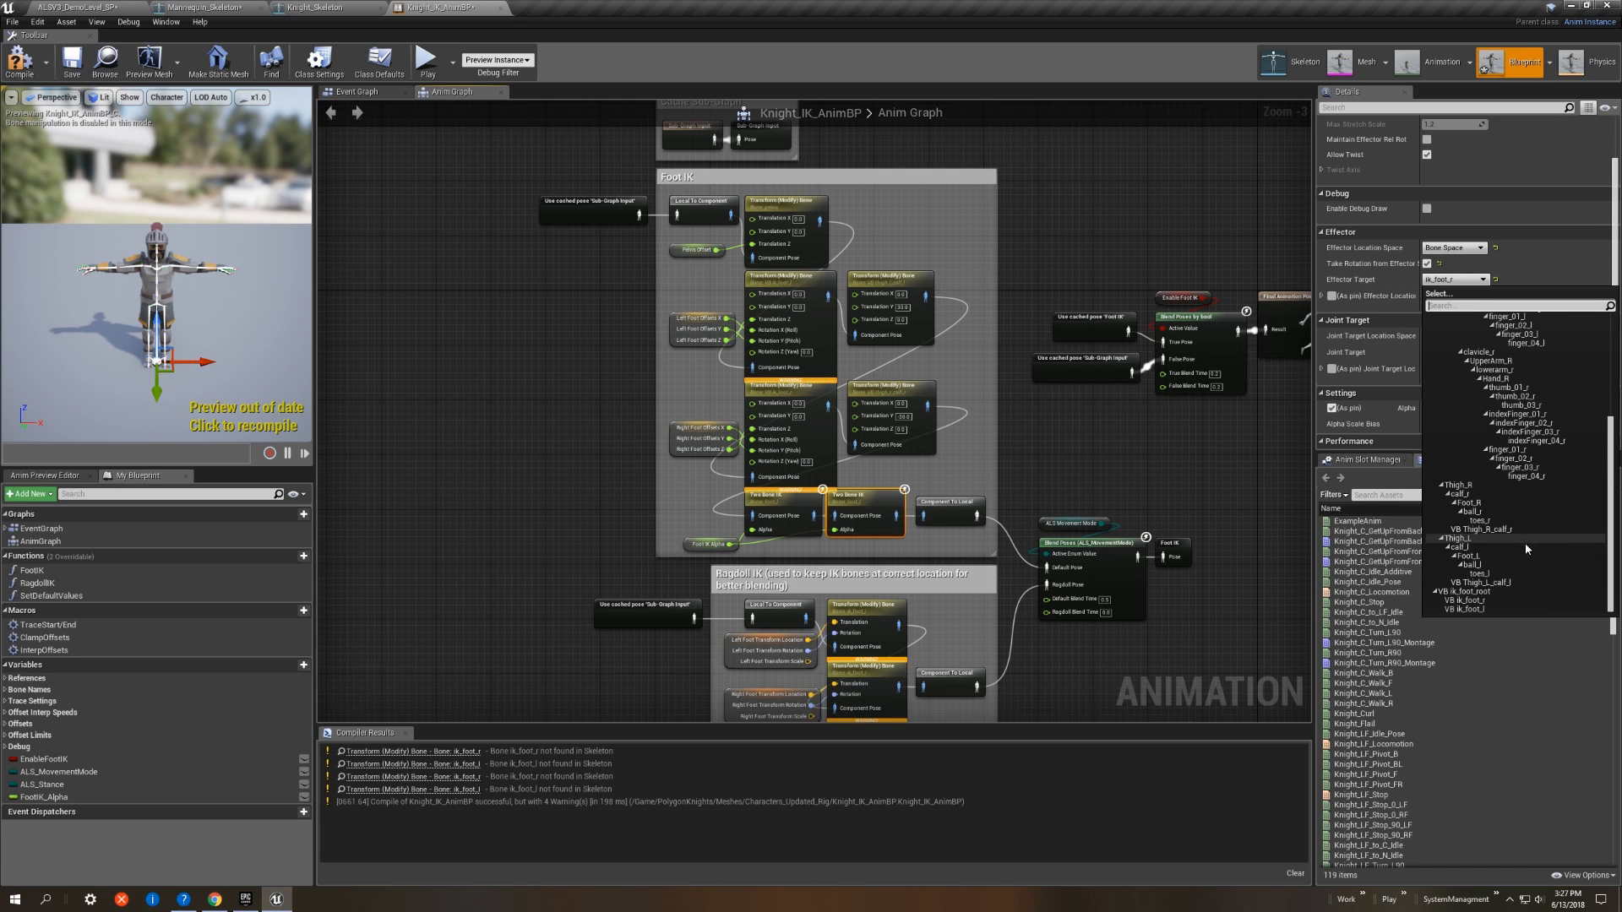
left_click(1478, 601)
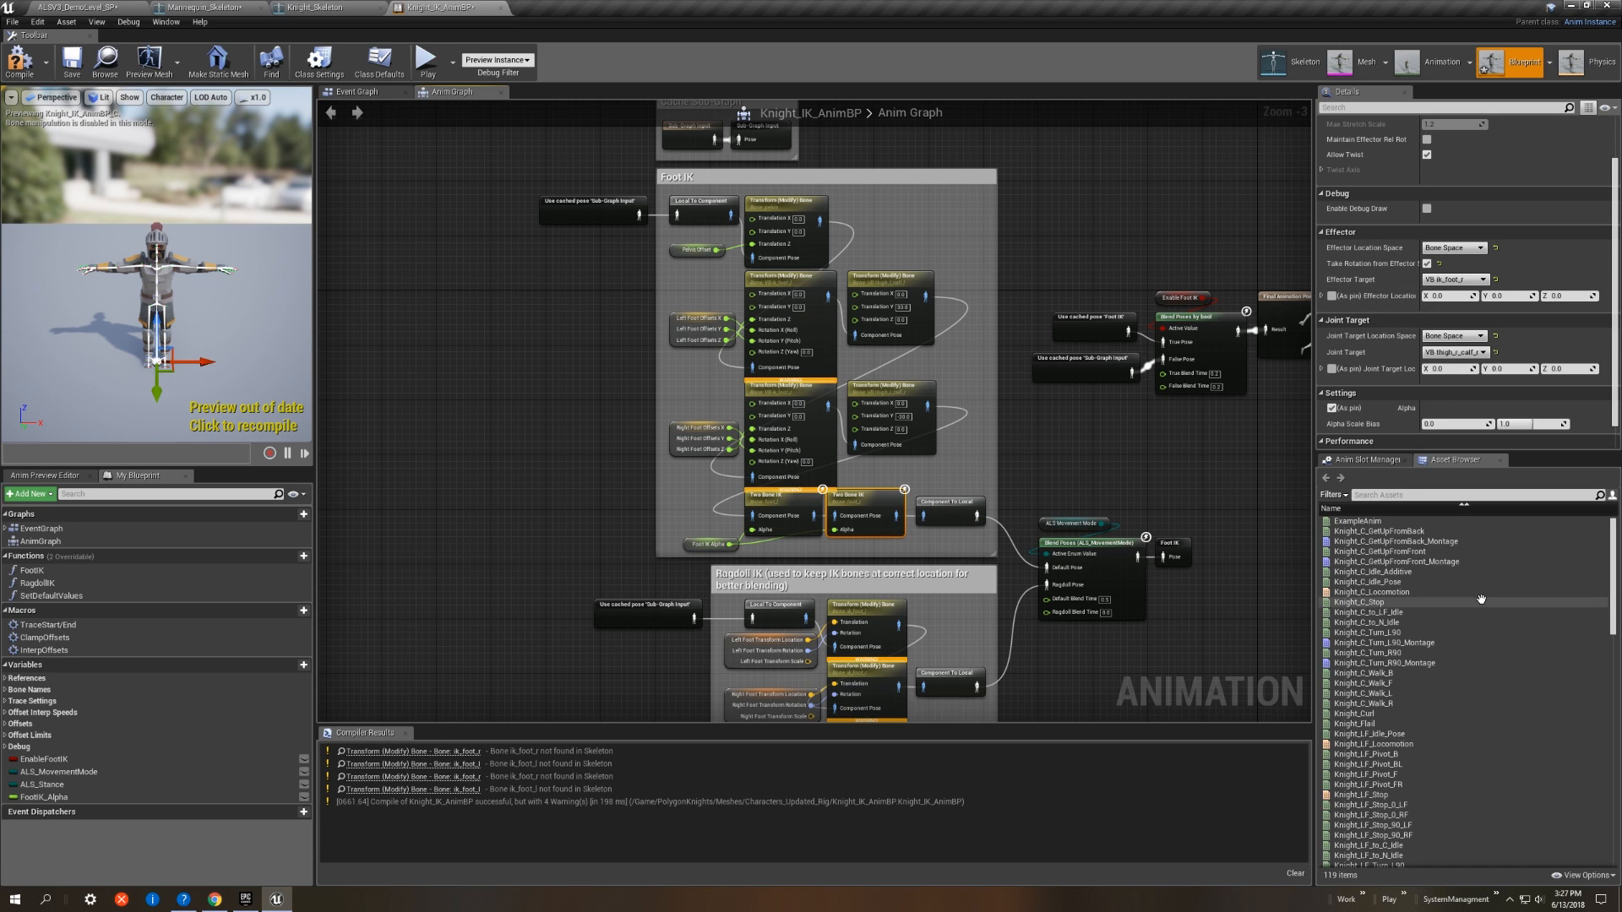
Step: Set the two Ragdoll IK Transform (Modify) Bone nodes to modify VB ik_foot_l and VB ik_foot_r, and recompile the blueprint
left_click(905, 612)
scroll(1486, 406, "down", 5)
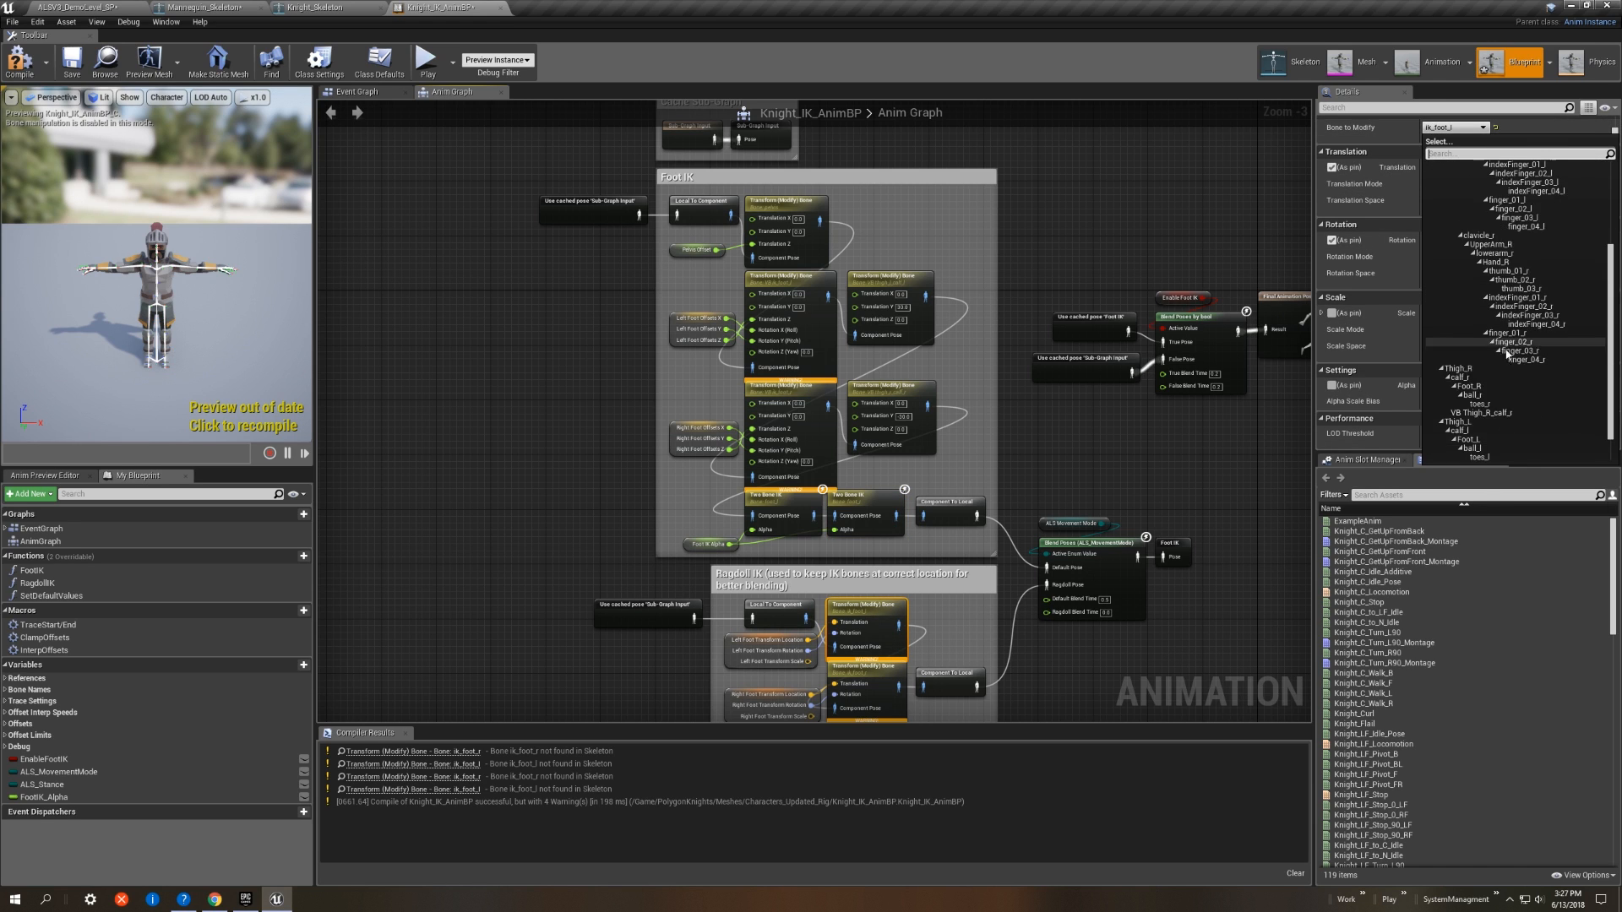
left_click(1486, 454)
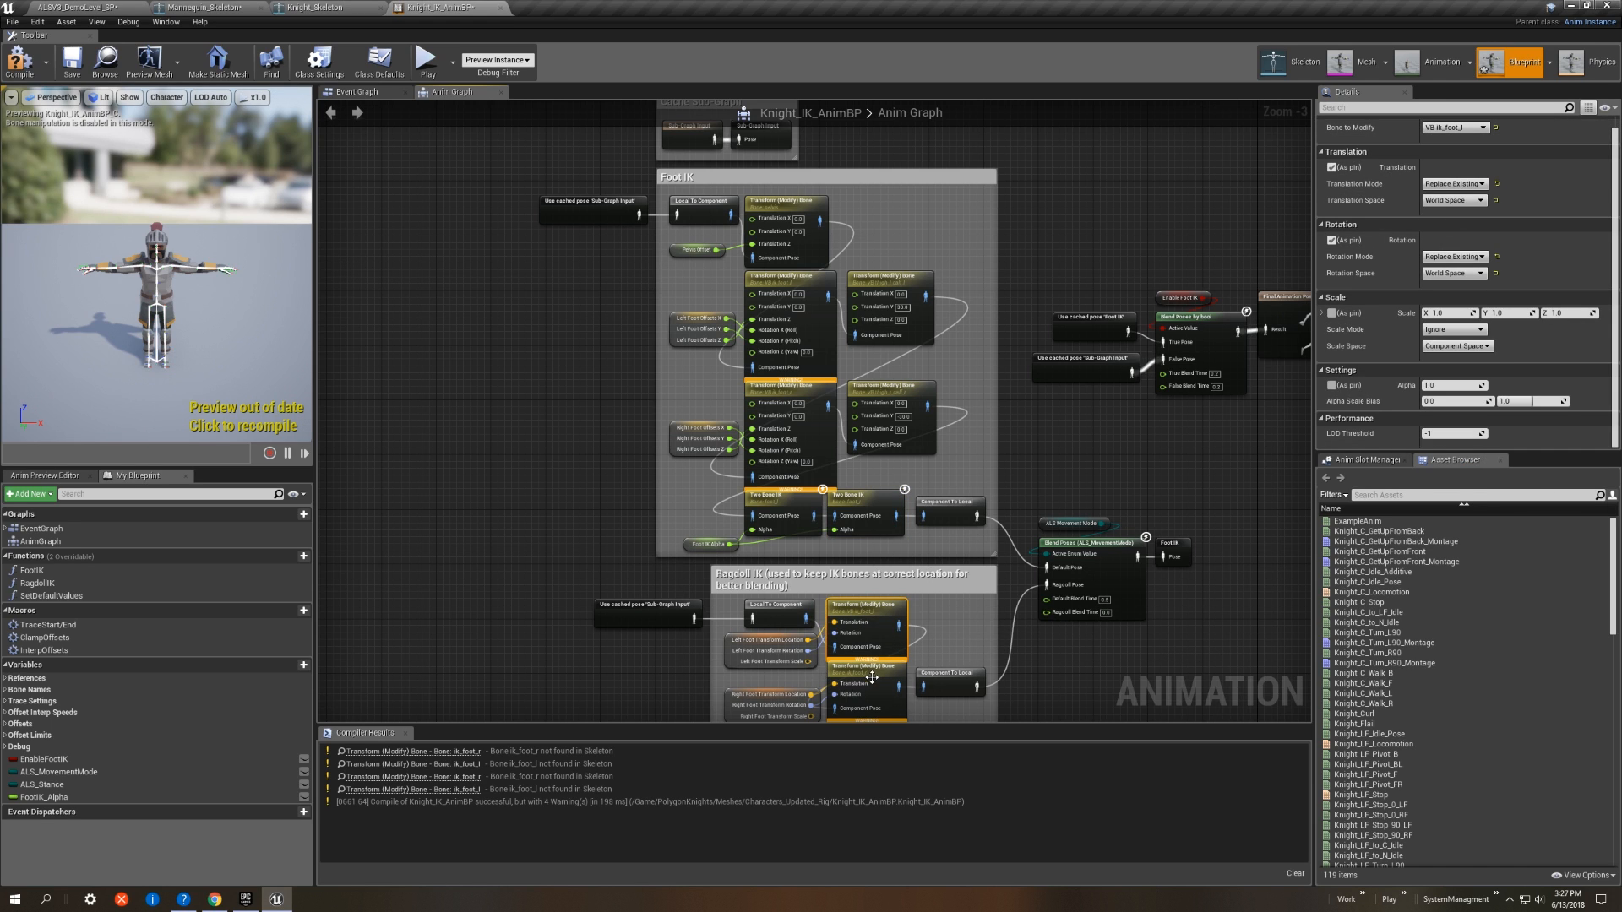
left_click(1453, 128)
scroll(1519, 404, "down", 5)
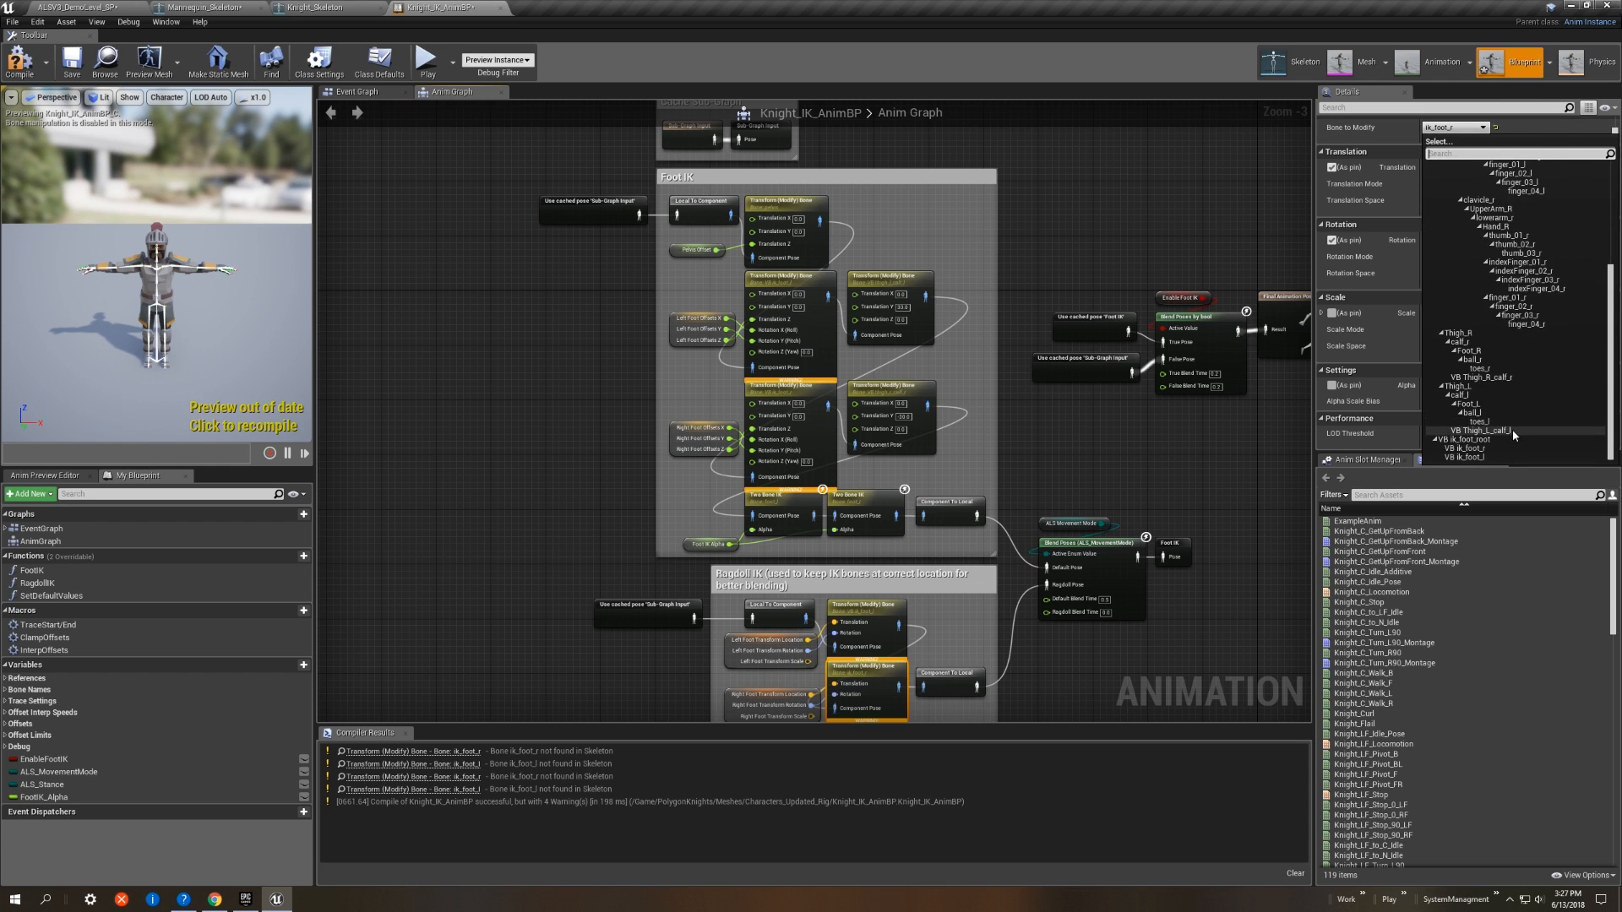
left_click(1503, 452)
left_click(15, 65)
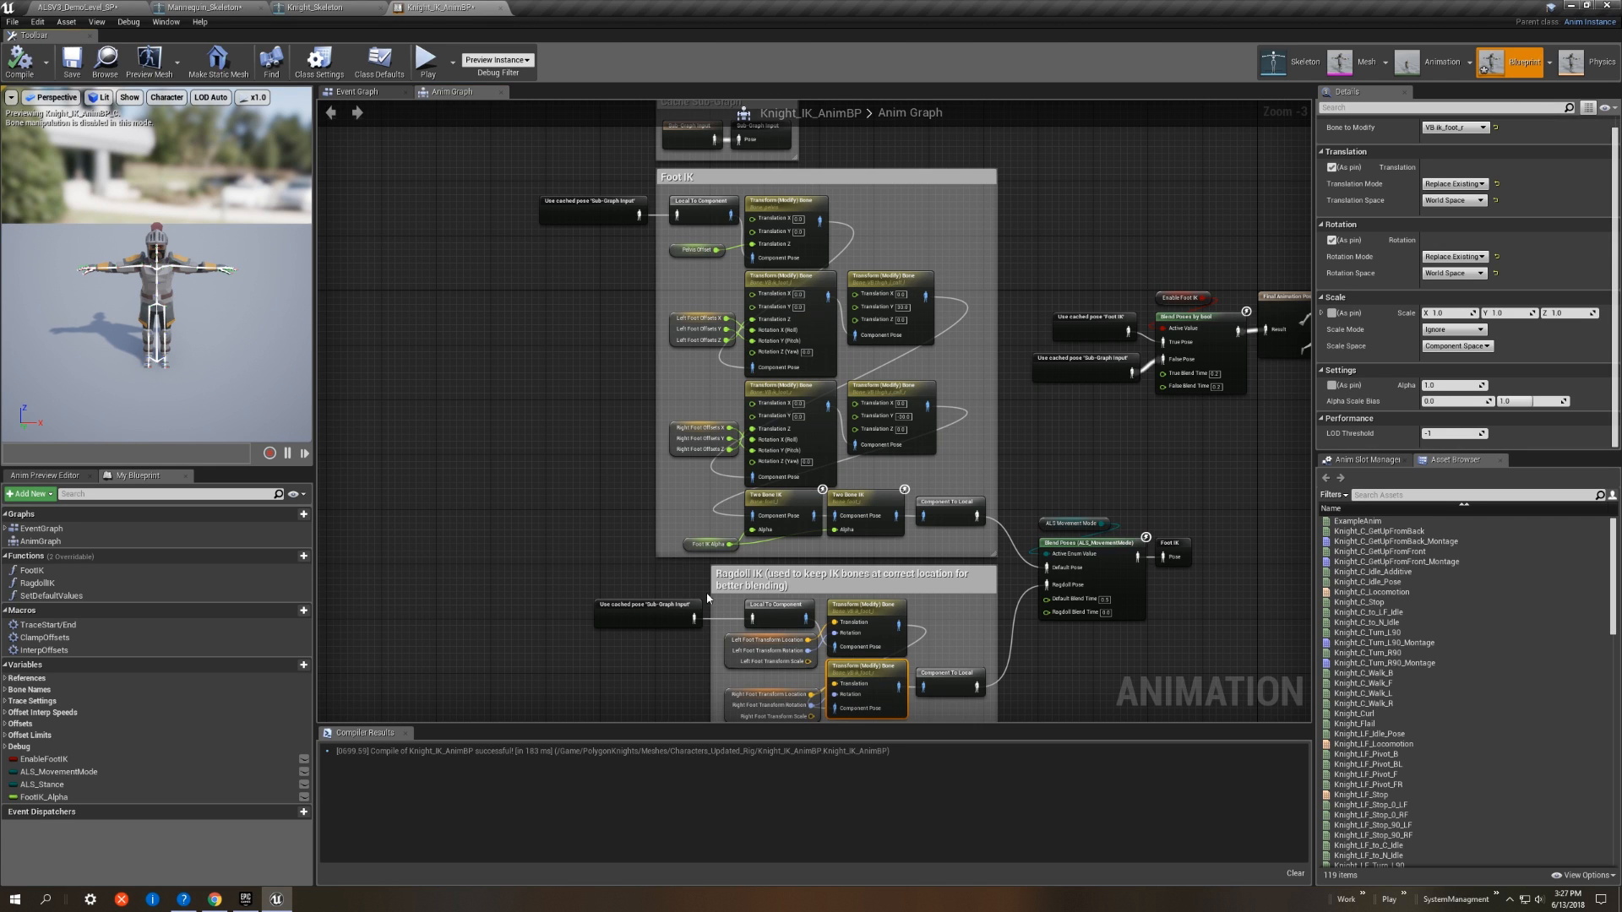
left_click(406, 733)
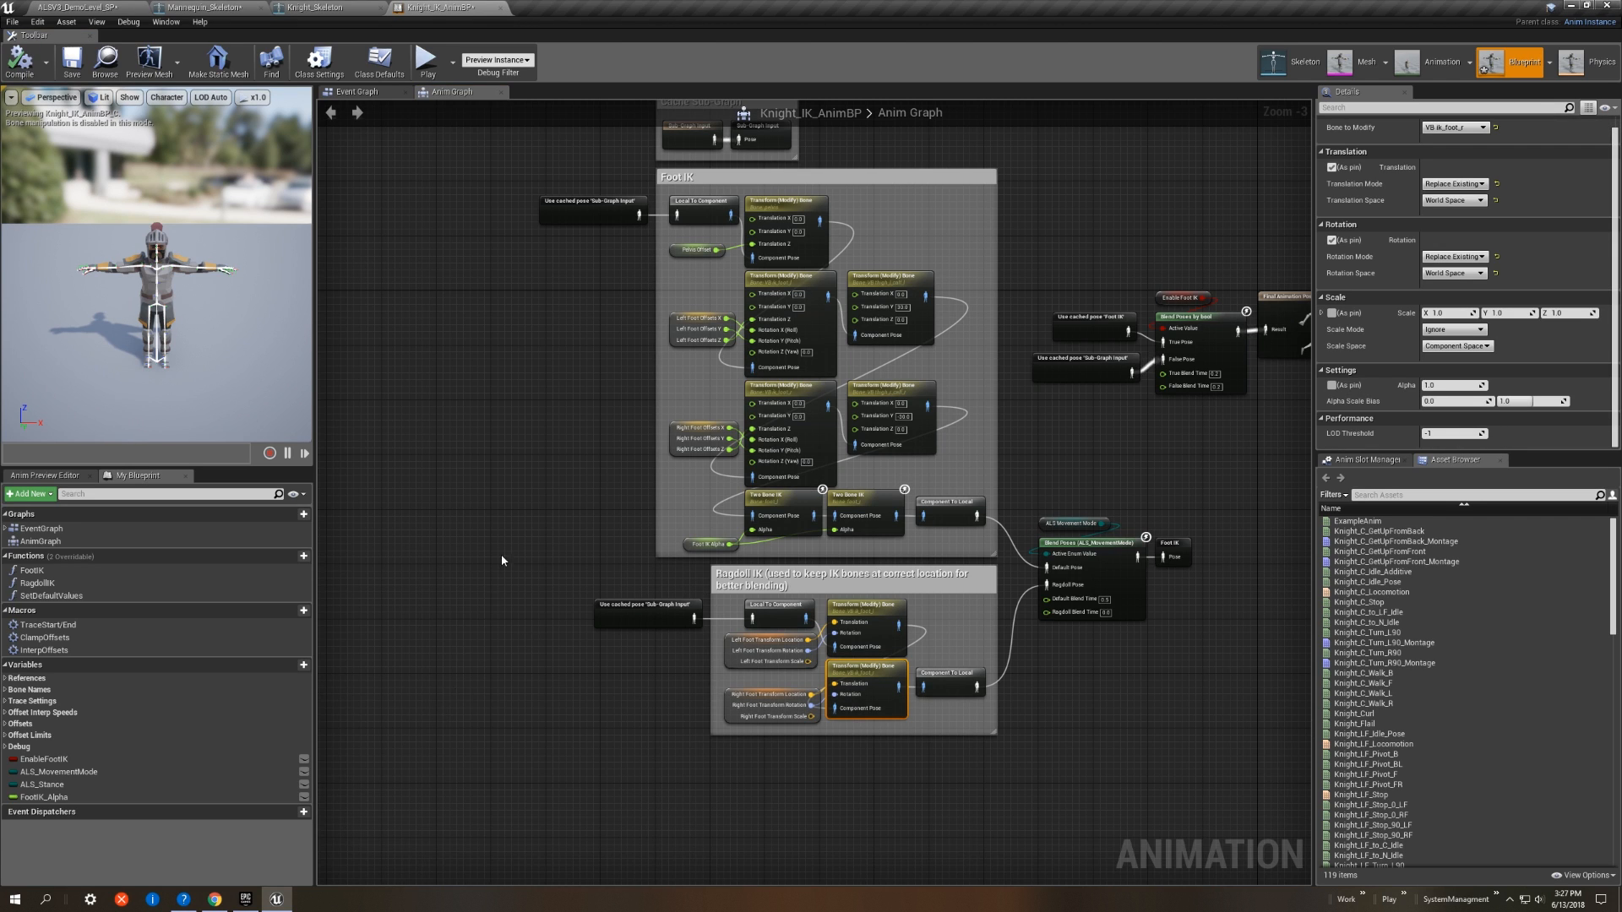
Step: Turn on the default value of the EnableFootIK variable and save Knight_IK_AnimBP
right_click_drag(502, 561, 462, 629)
scroll(525, 616, "up", 1)
right_click_drag(560, 596, 503, 605)
left_click(44, 760)
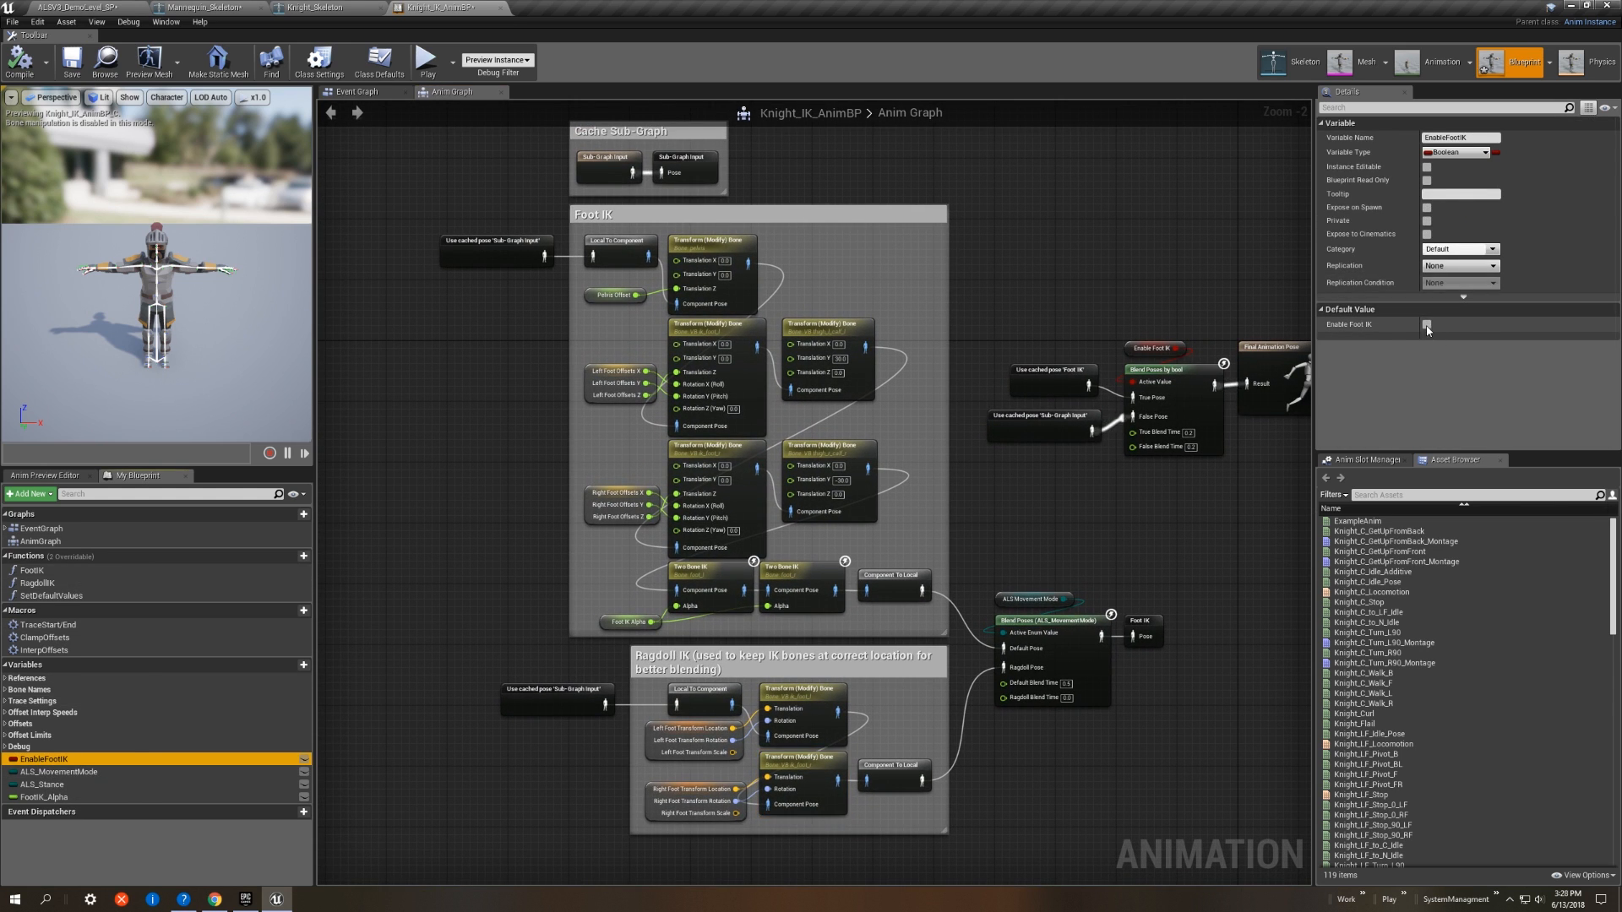
left_click(1426, 324)
left_click(71, 61)
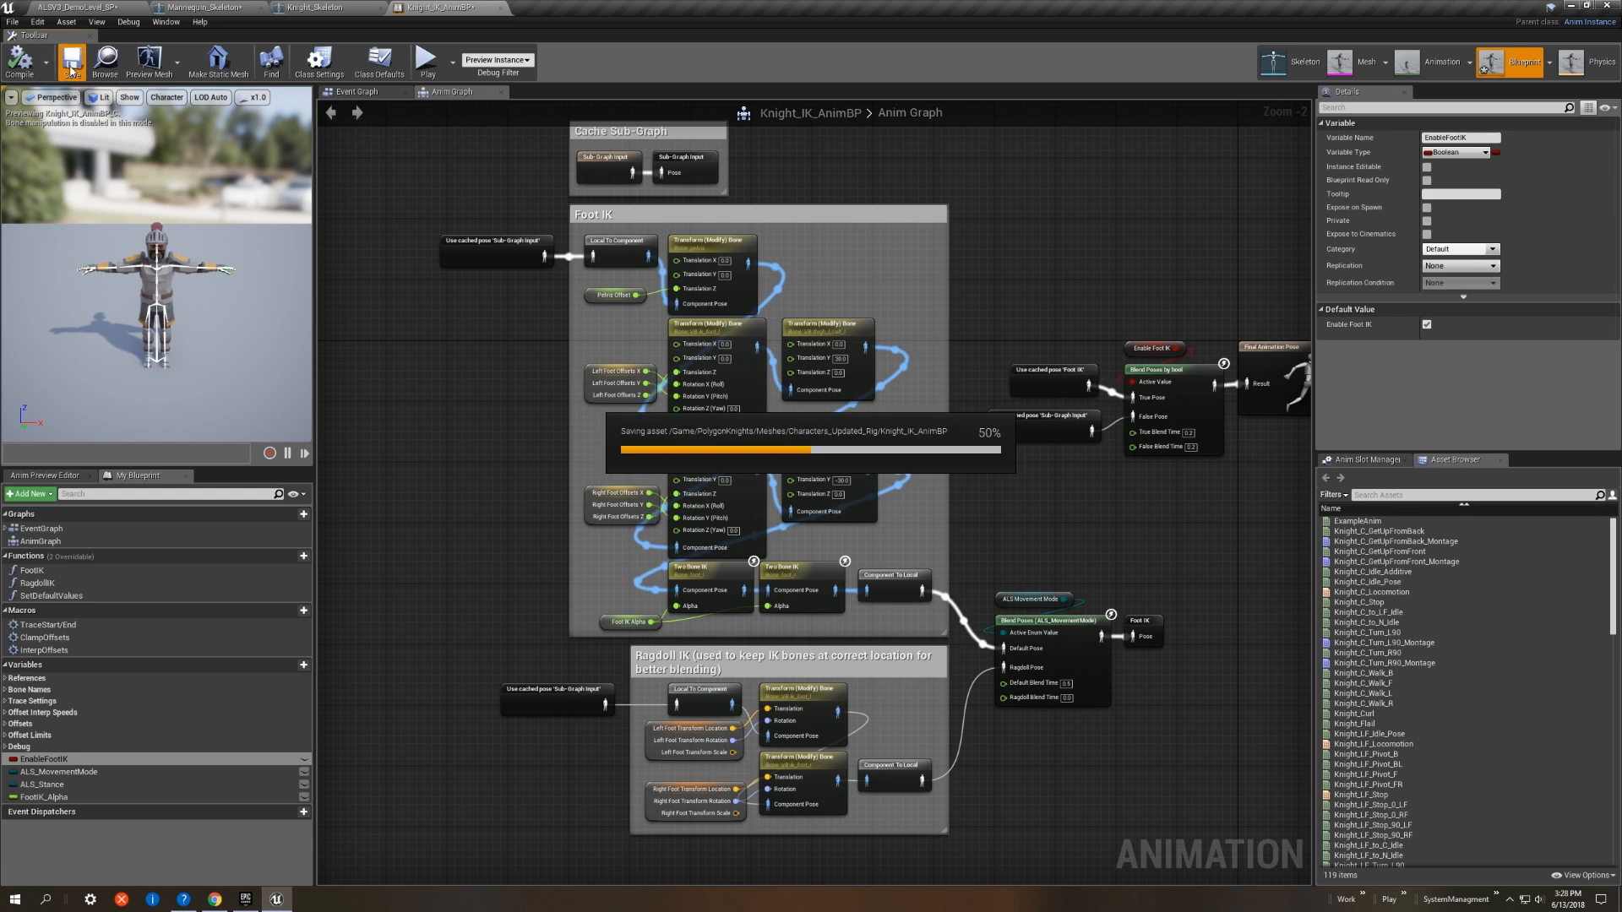
Step: Open the skeletal meshes Knight_01 through Knight_05 together for bulk property editing
left_click(350, 7)
left_click(91, 6)
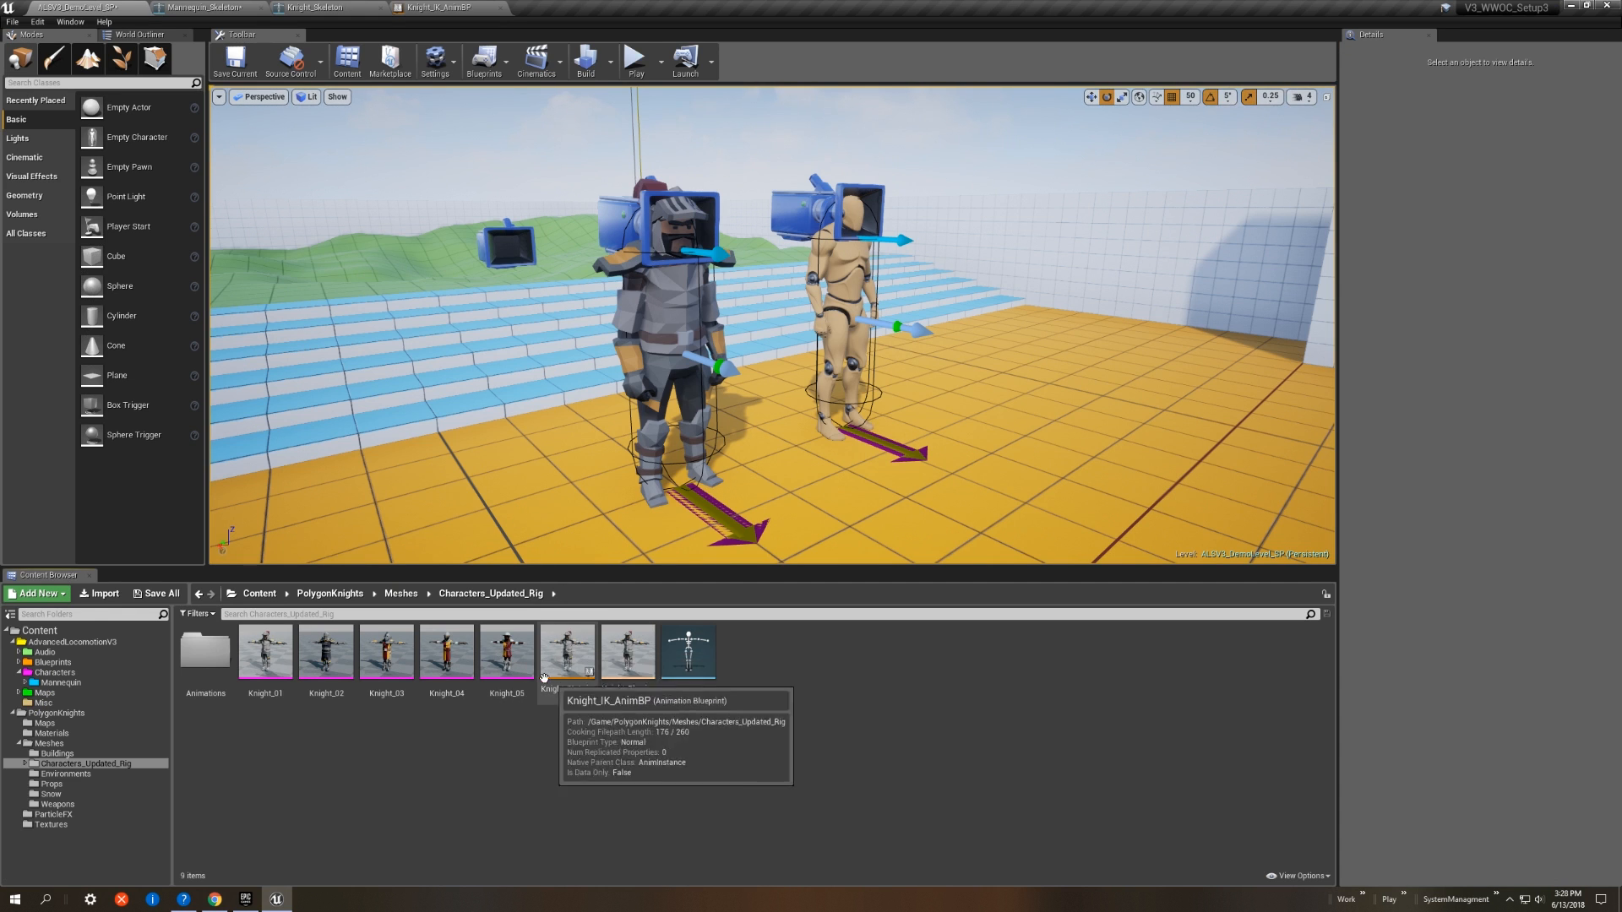
left_click(255, 648)
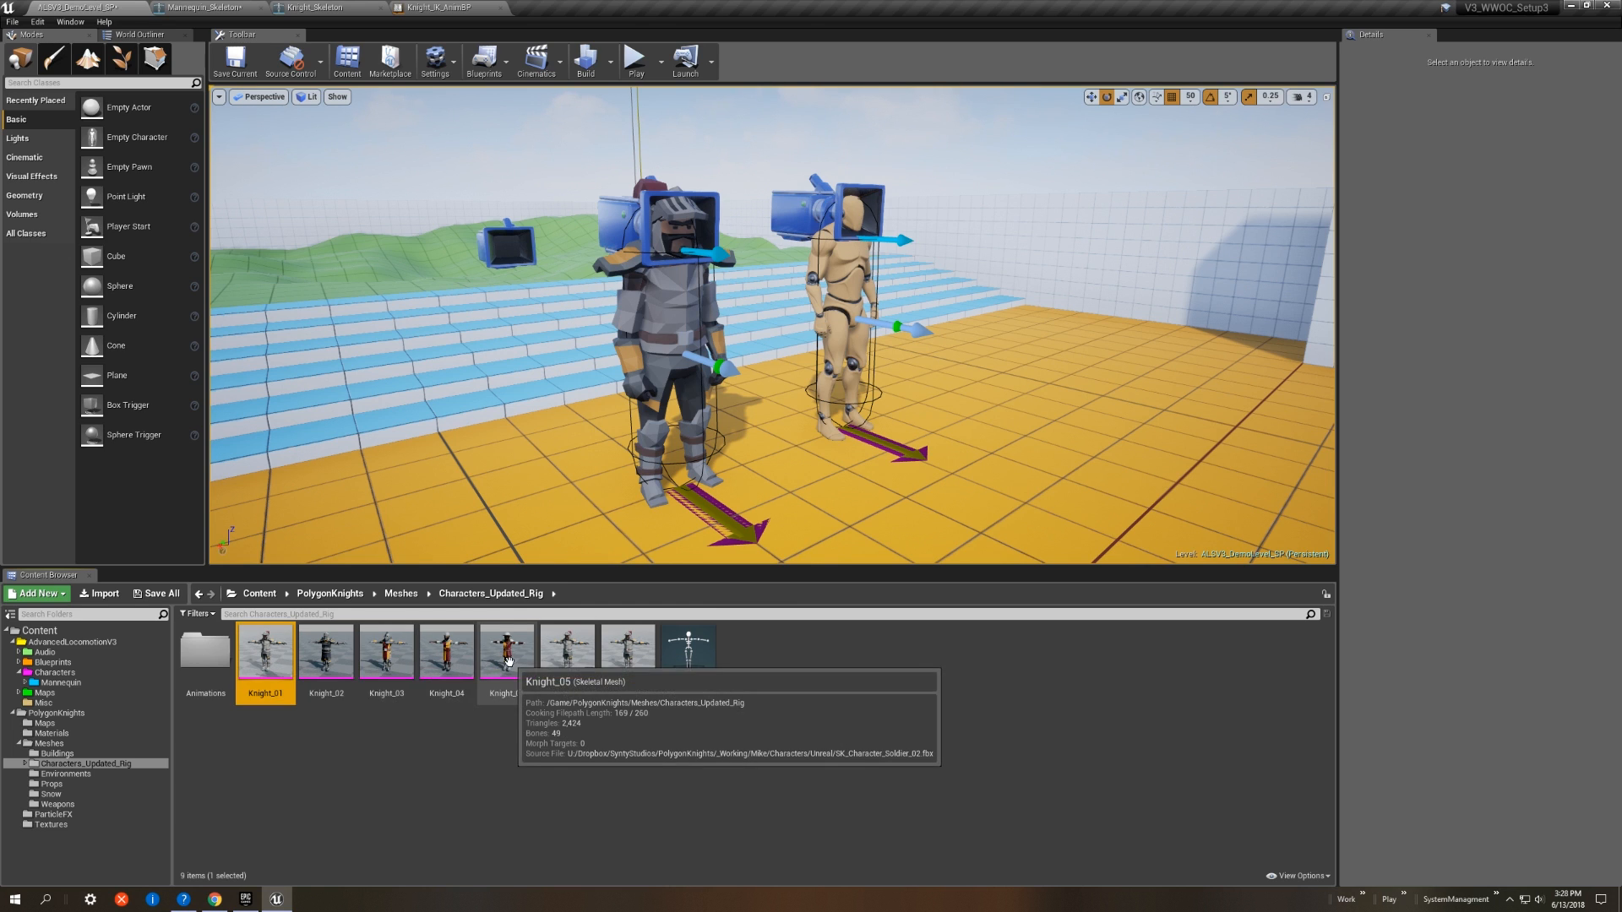
left_click(509, 672, "shift")
right_click(511, 678)
mouse_move(550, 520)
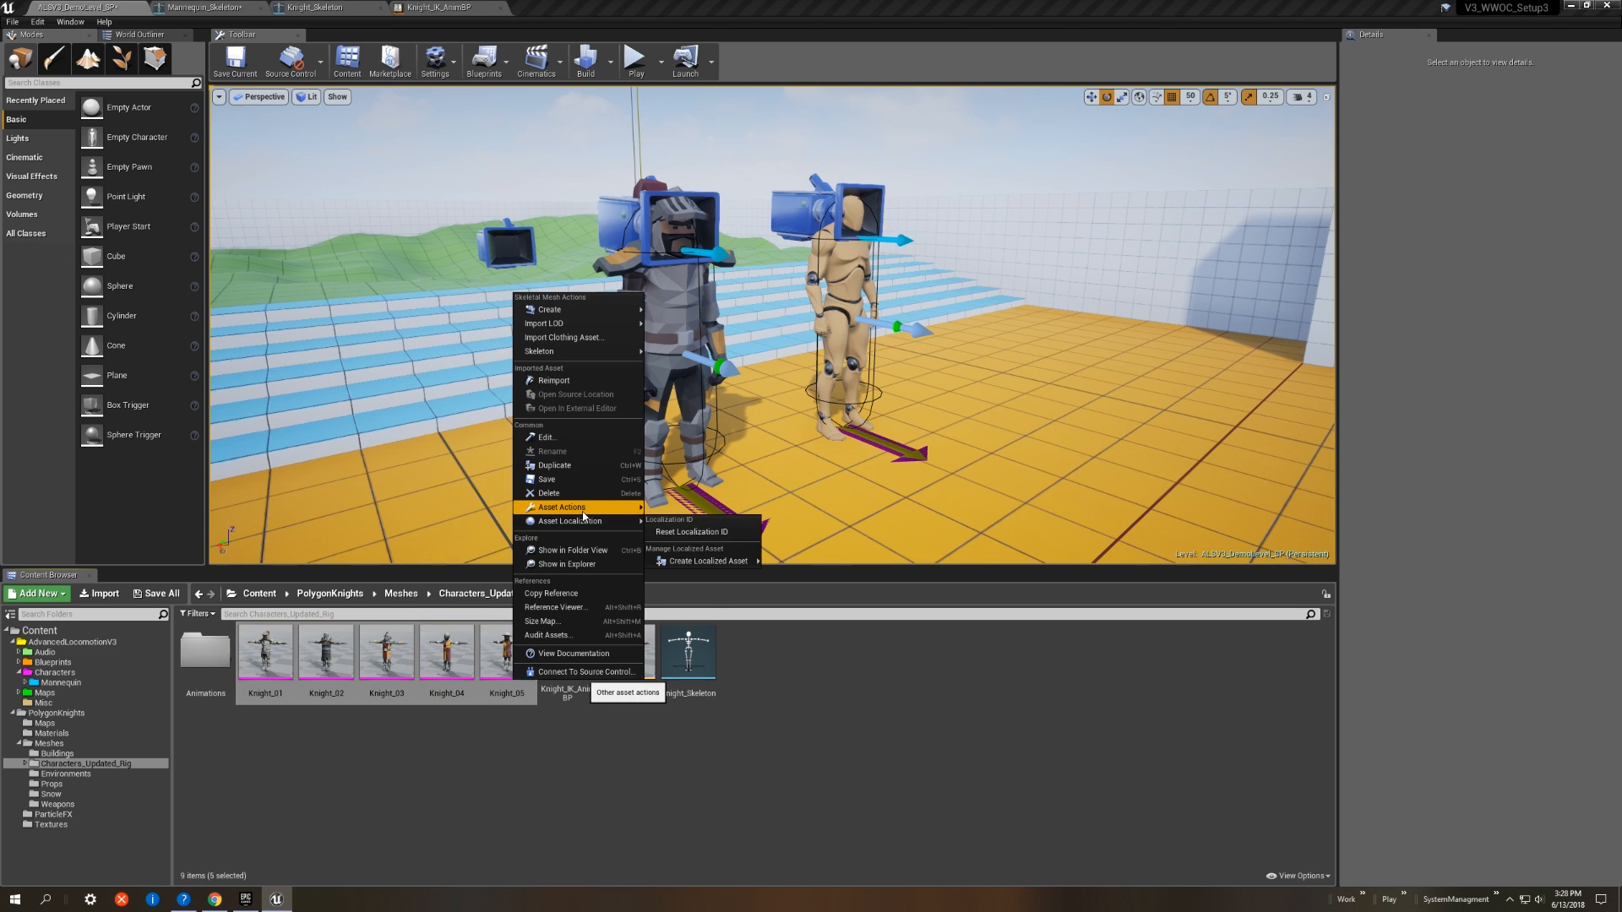
left_click(711, 650)
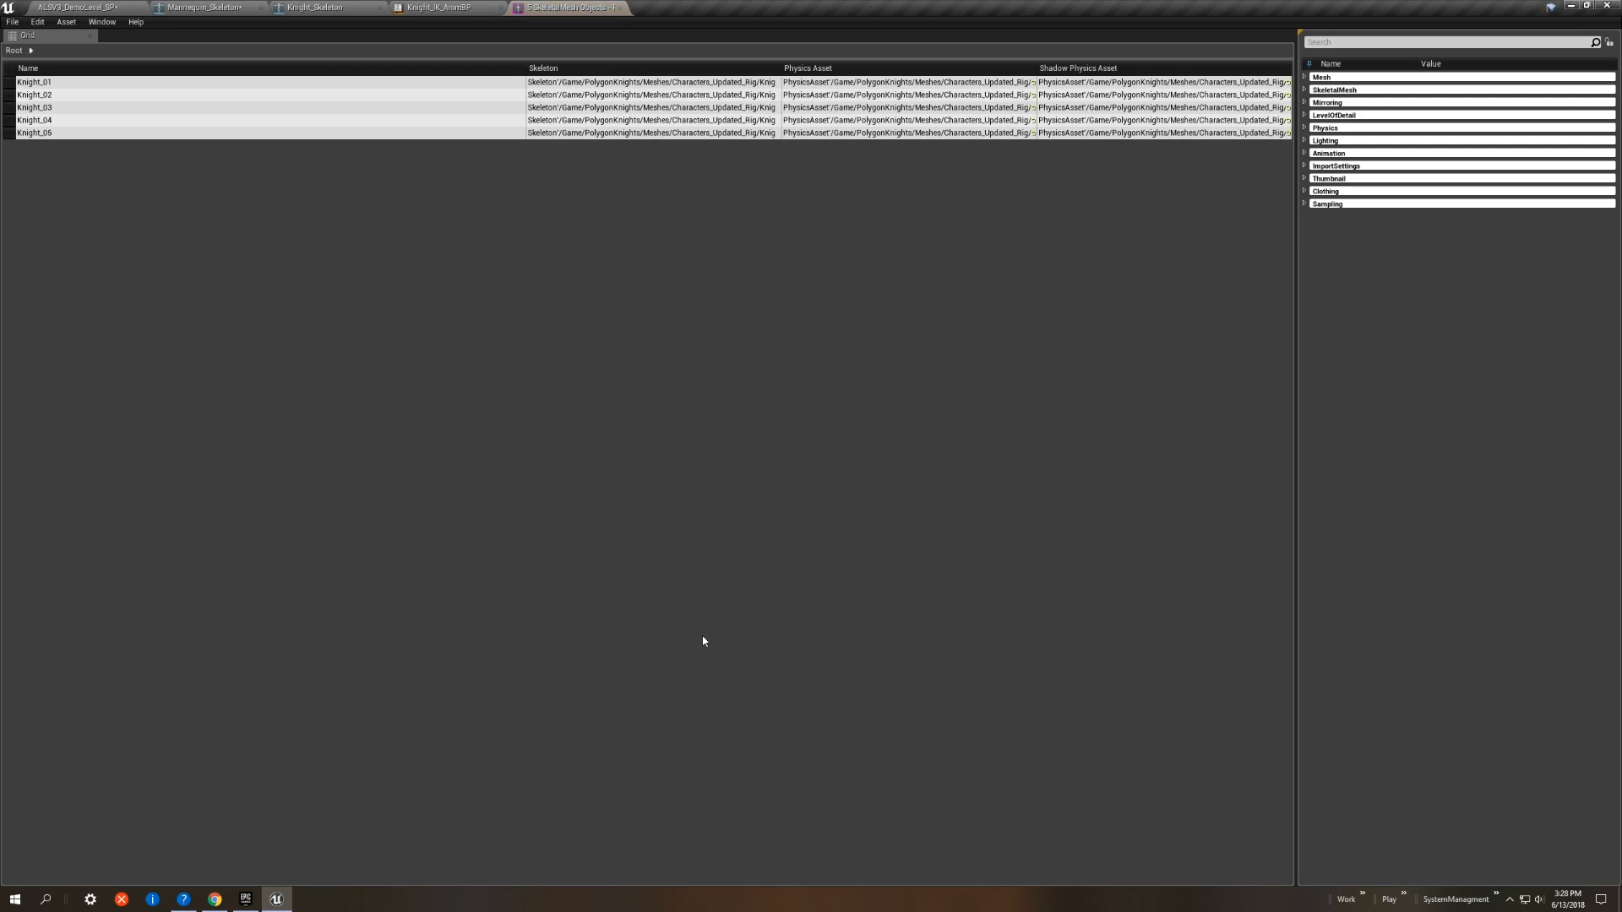
Step: Assign Knight_IK_AnimBP as the post process anim blueprint of all five knight meshes
left_click(220, 135, "shift")
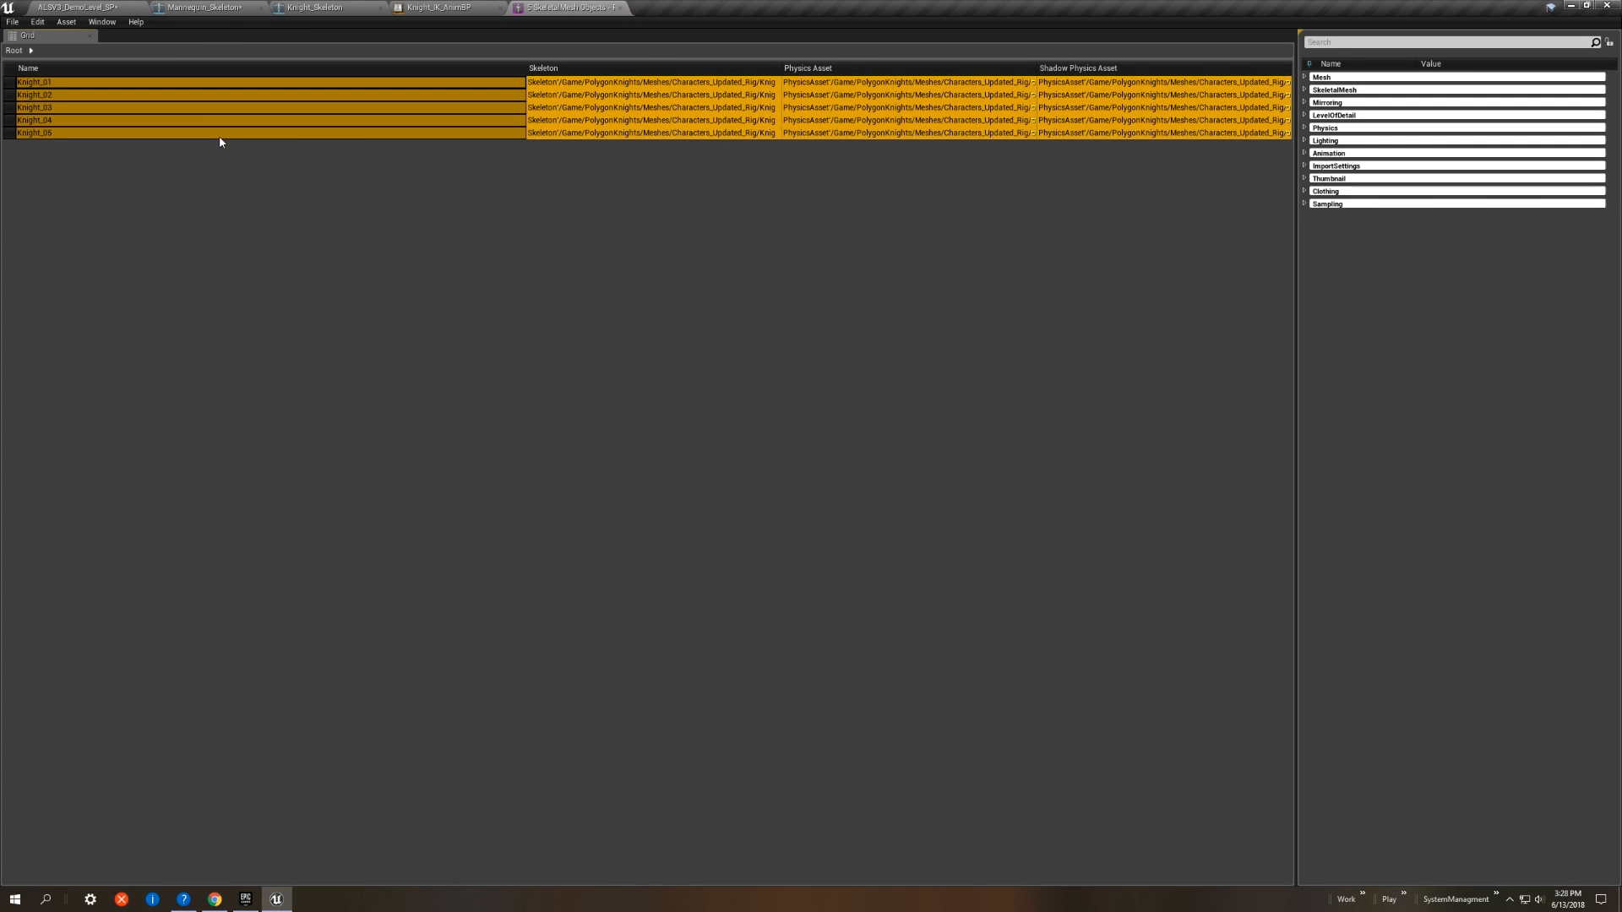
left_click(1304, 89)
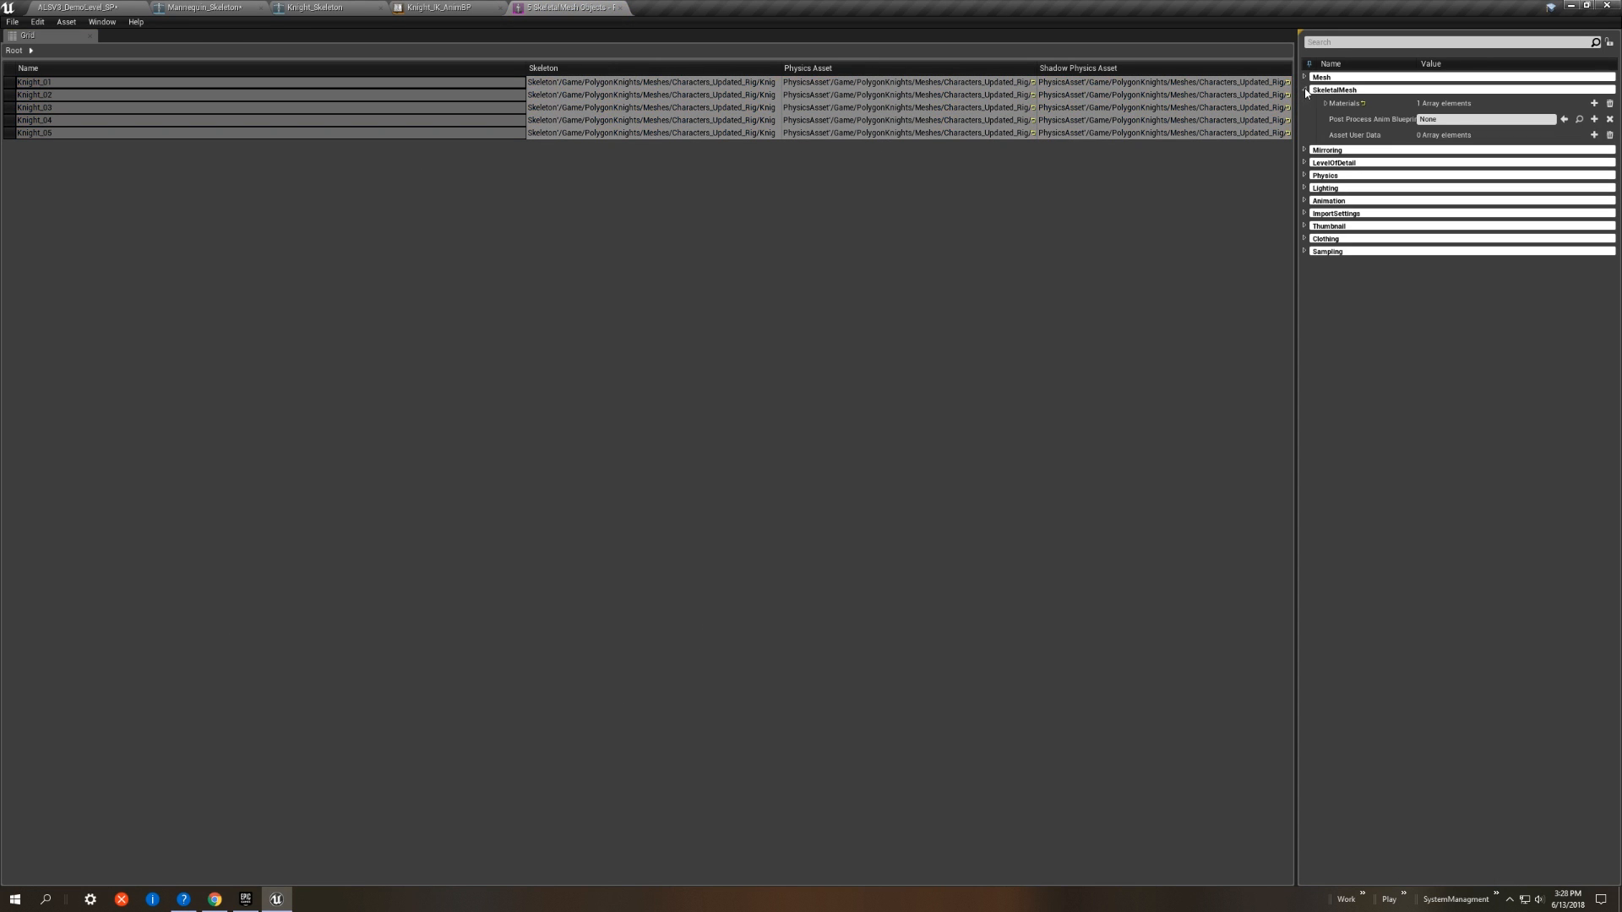
left_click(113, 6)
left_click(566, 7)
left_click(1565, 119)
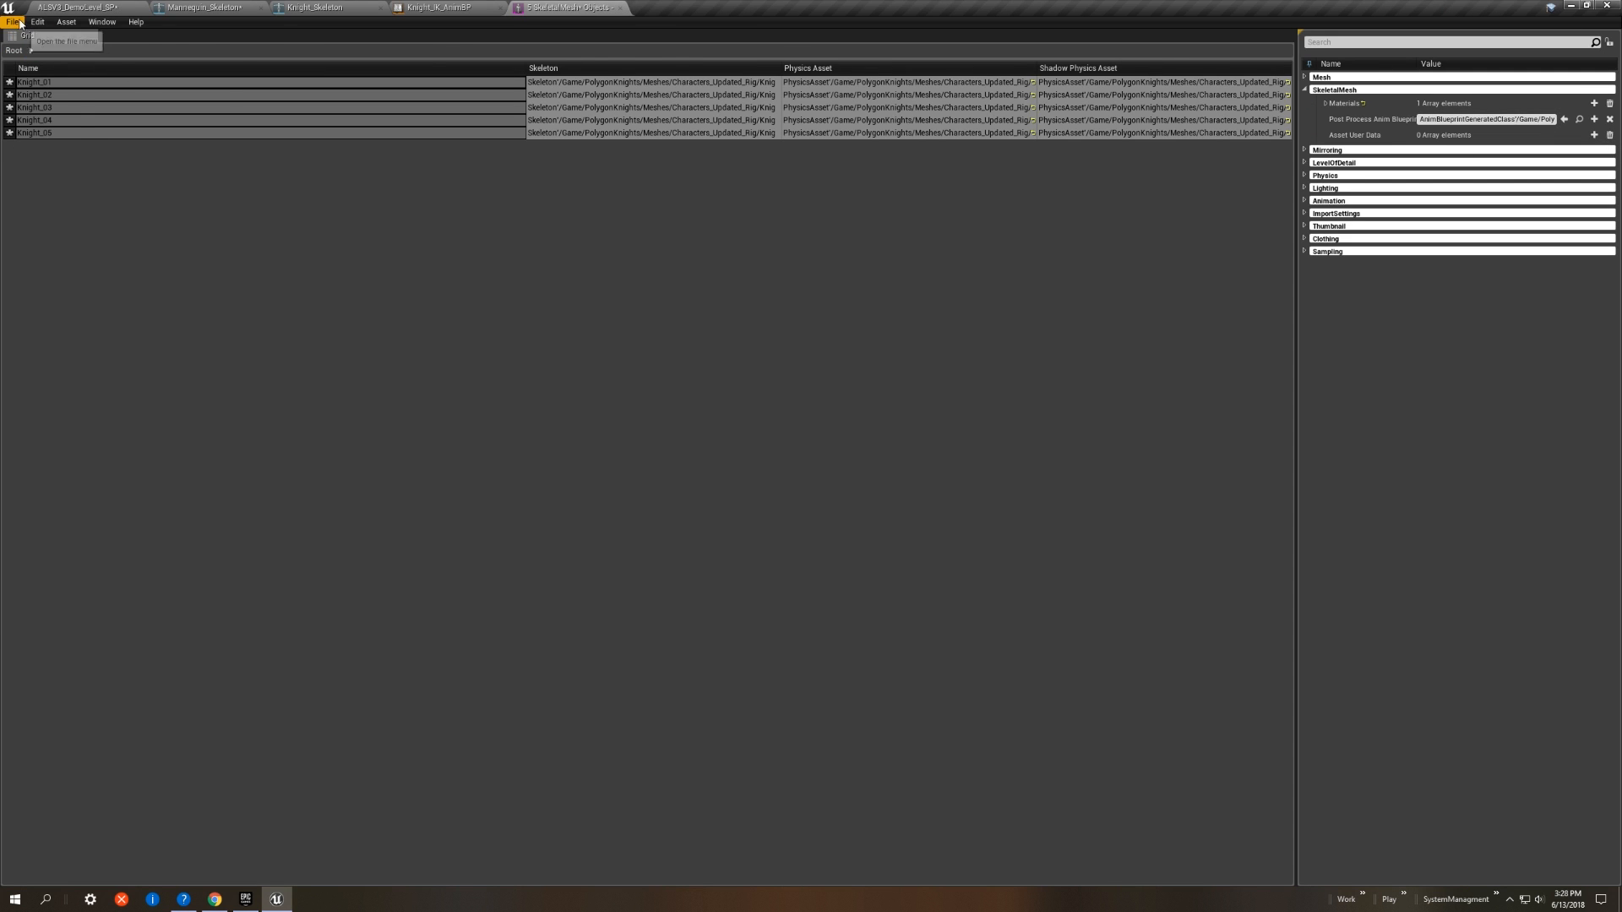
Step: Save all modified assets and the demo level
left_click(77, 8)
left_click(157, 594)
left_click(921, 565)
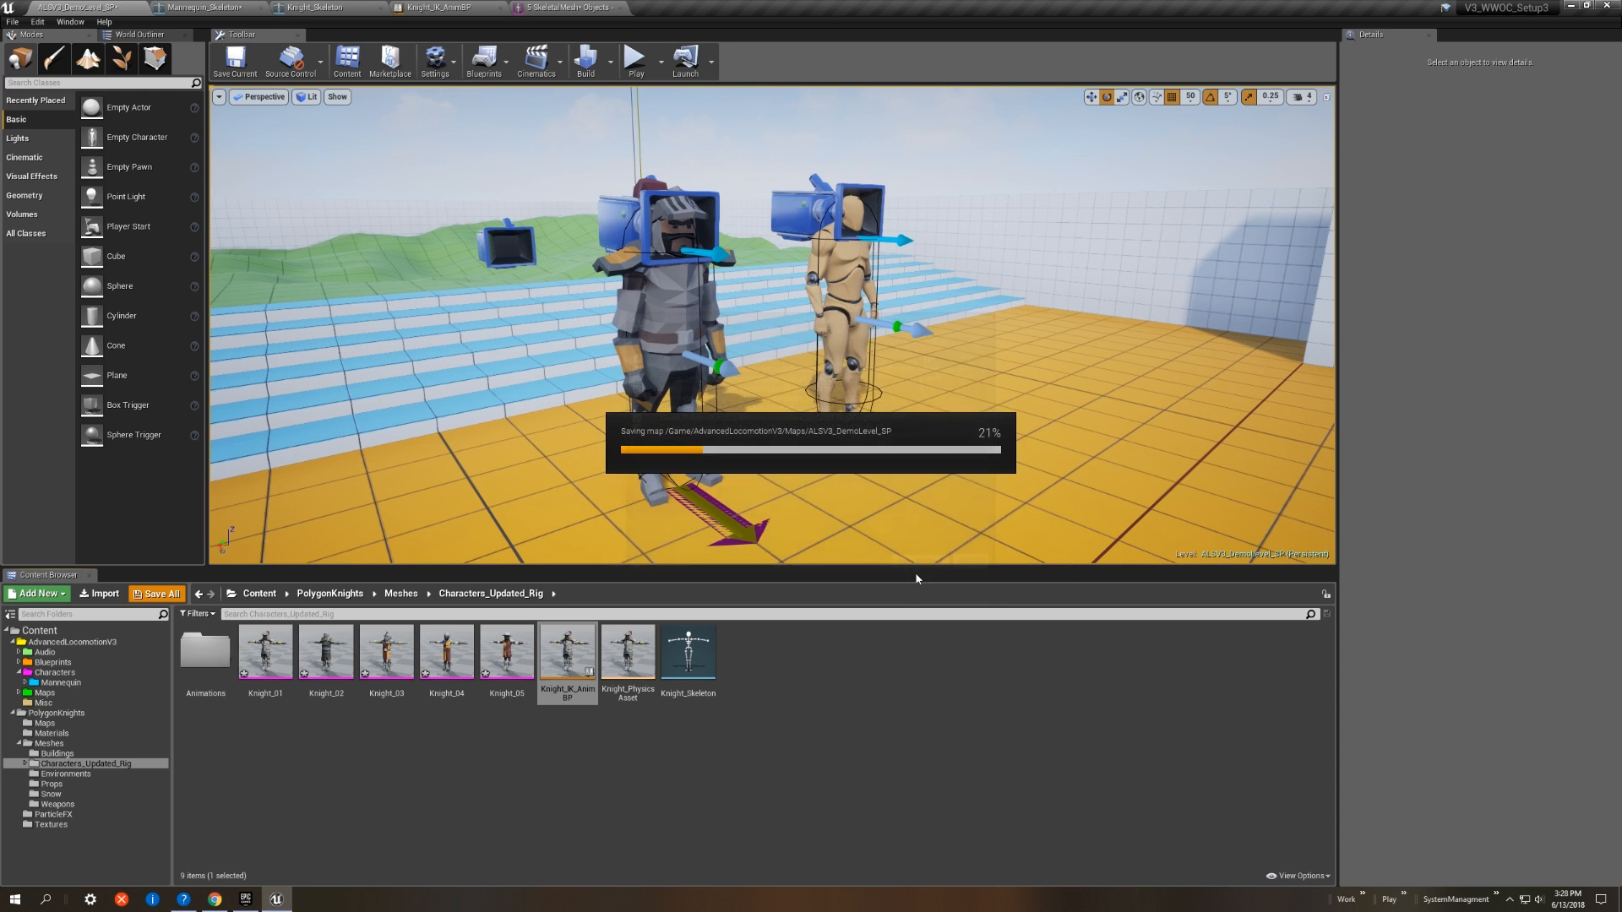
left_click(597, 753)
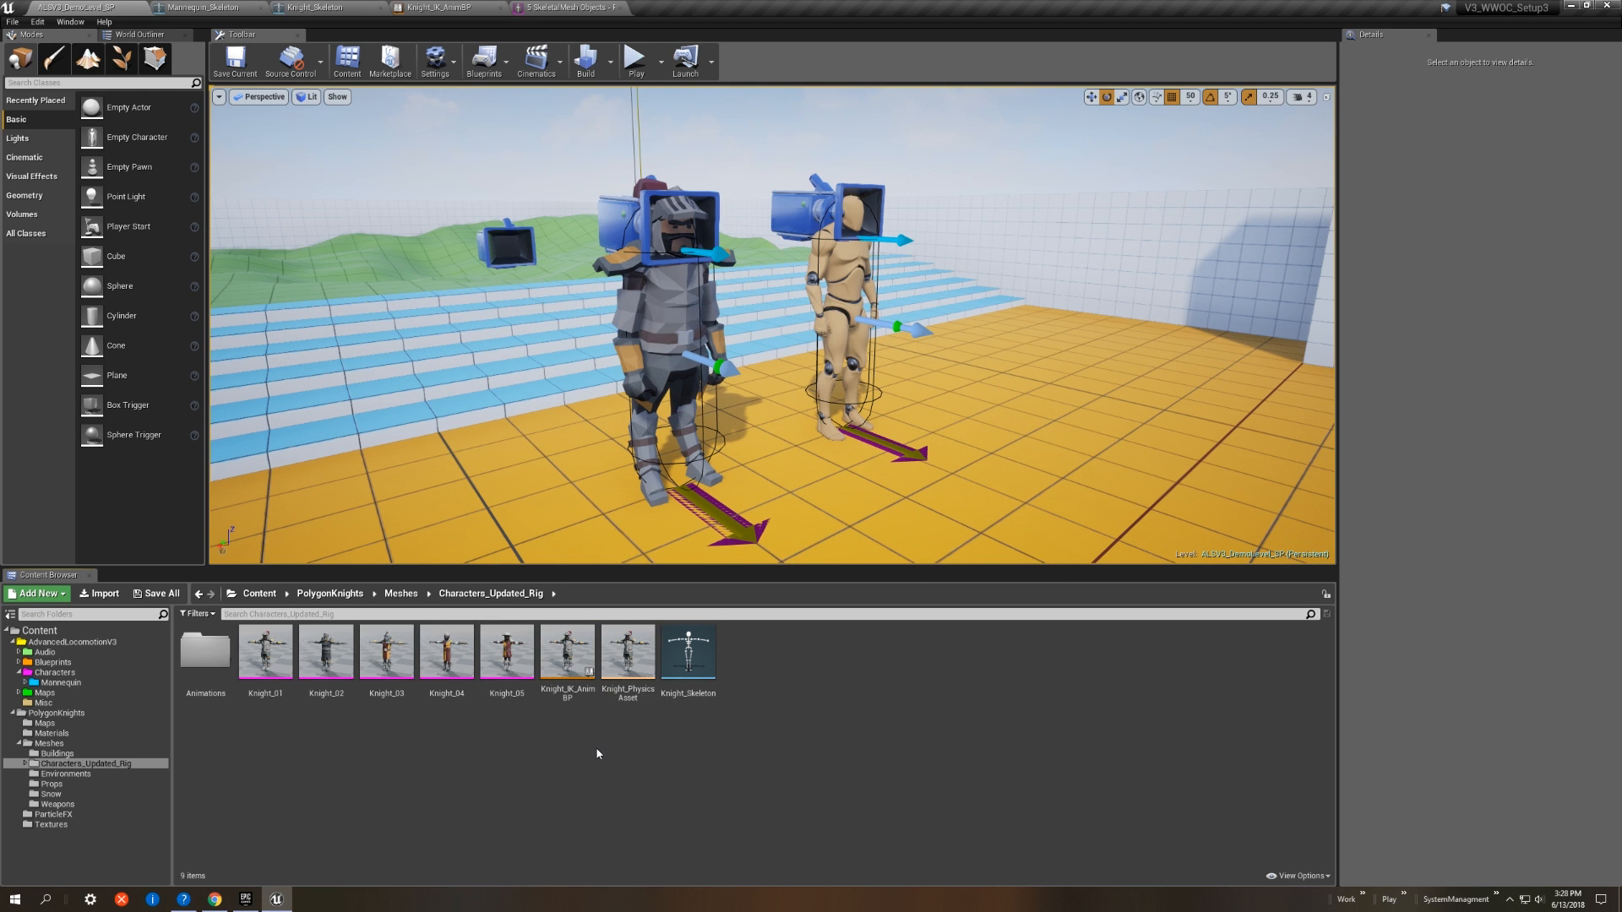
Step: Preview the Knight_N_Walk_F animation on the knight skeleton
left_click(316, 7)
left_click_drag(959, 477, 777, 503, "alt")
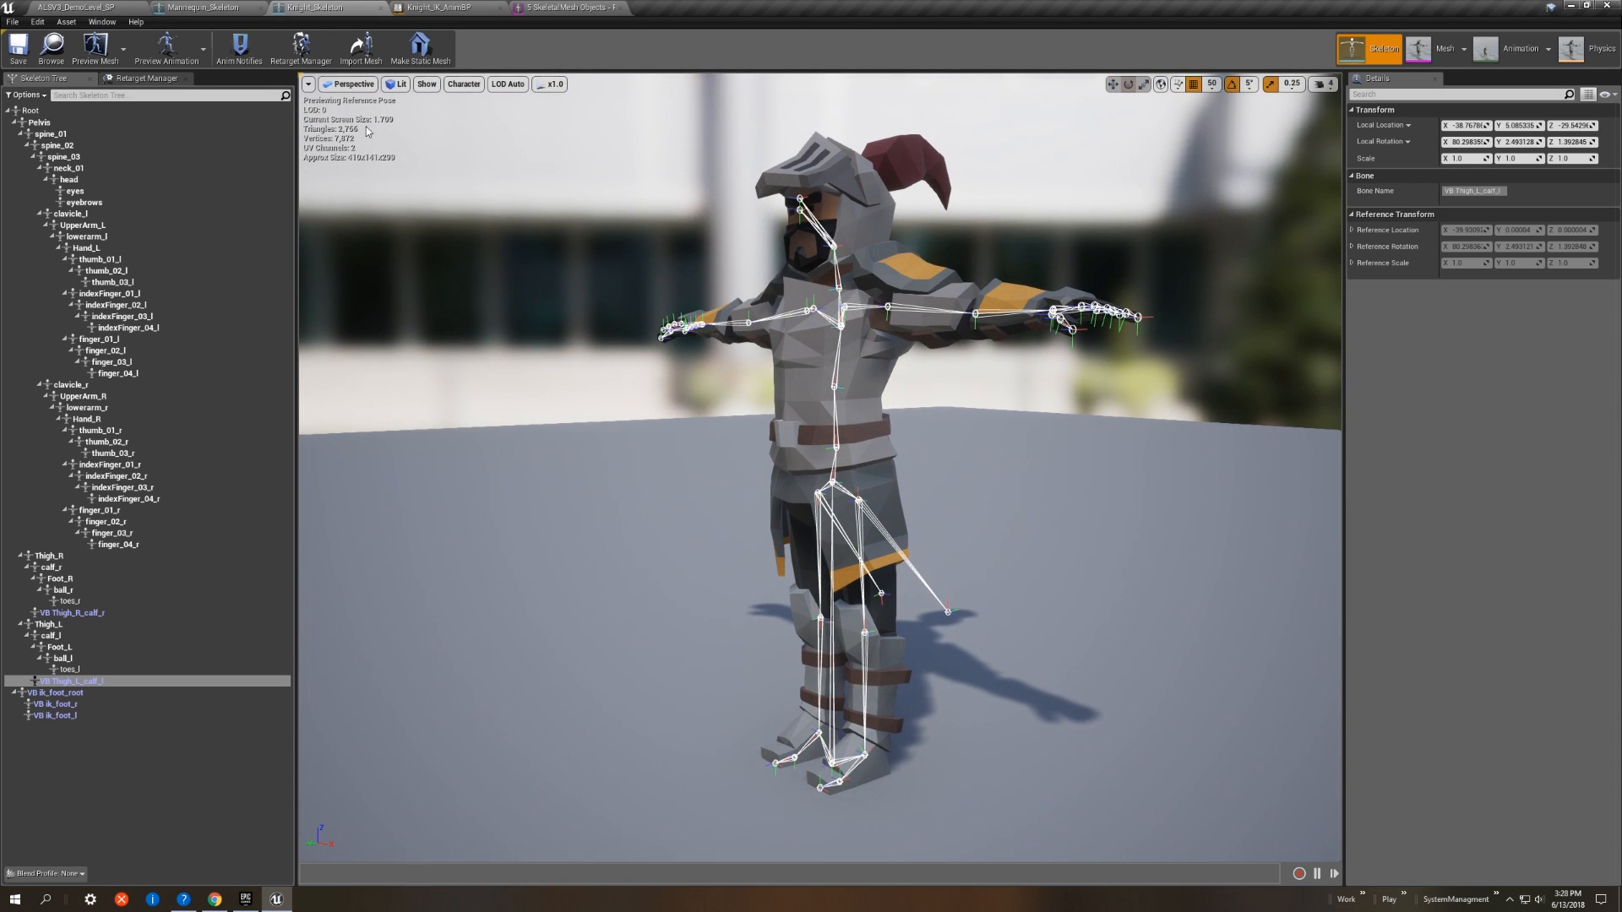
left_click(165, 47)
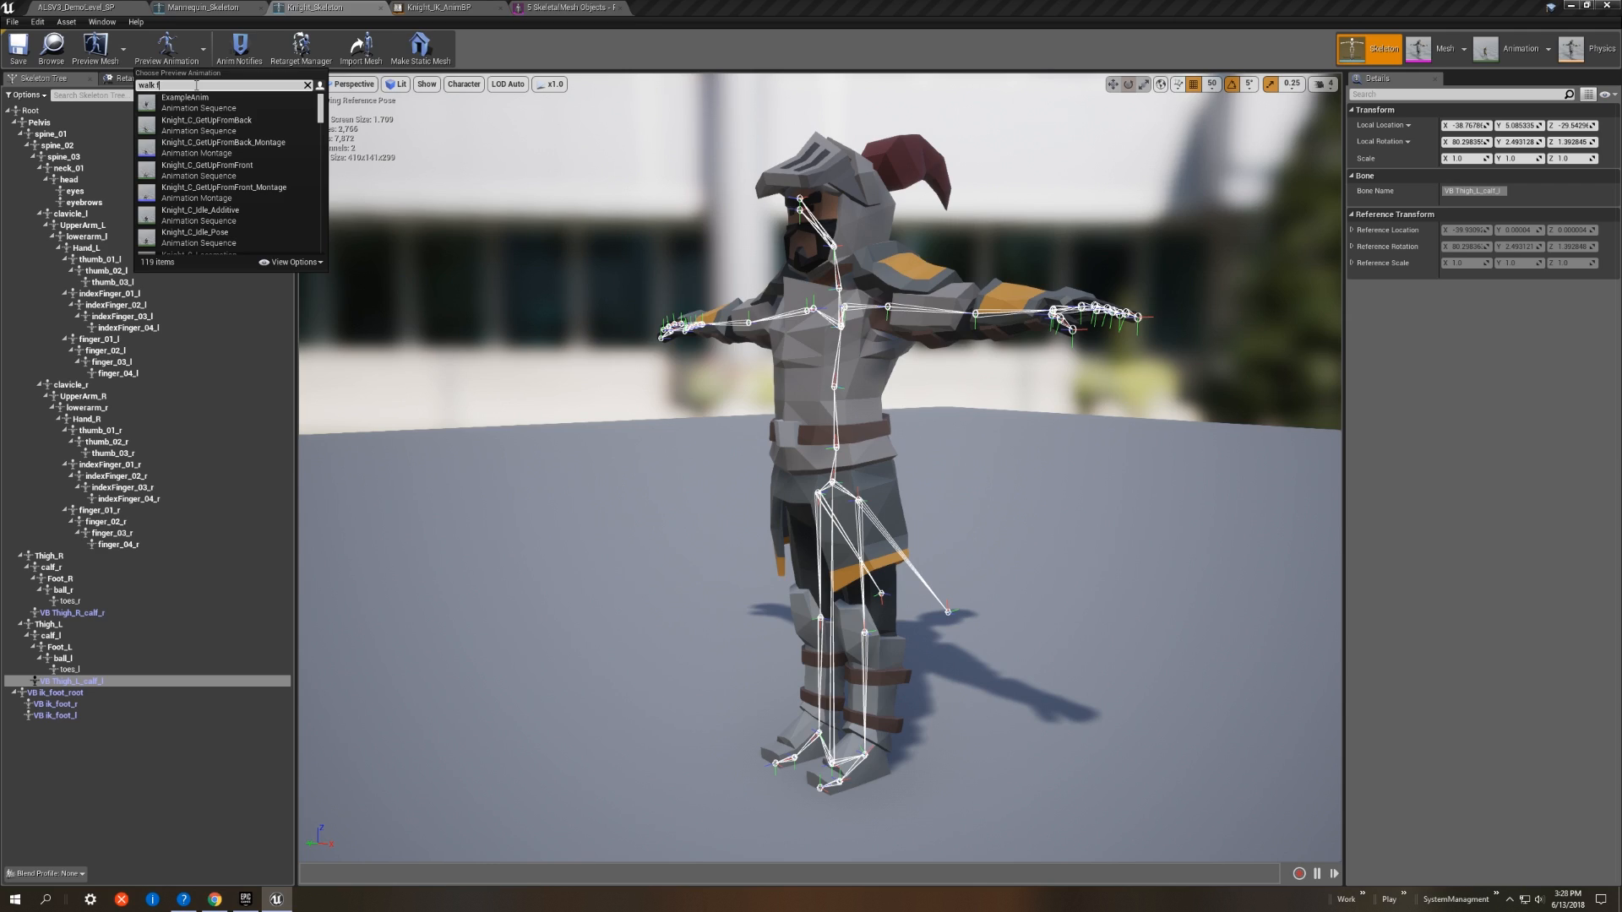
left_click(203, 216)
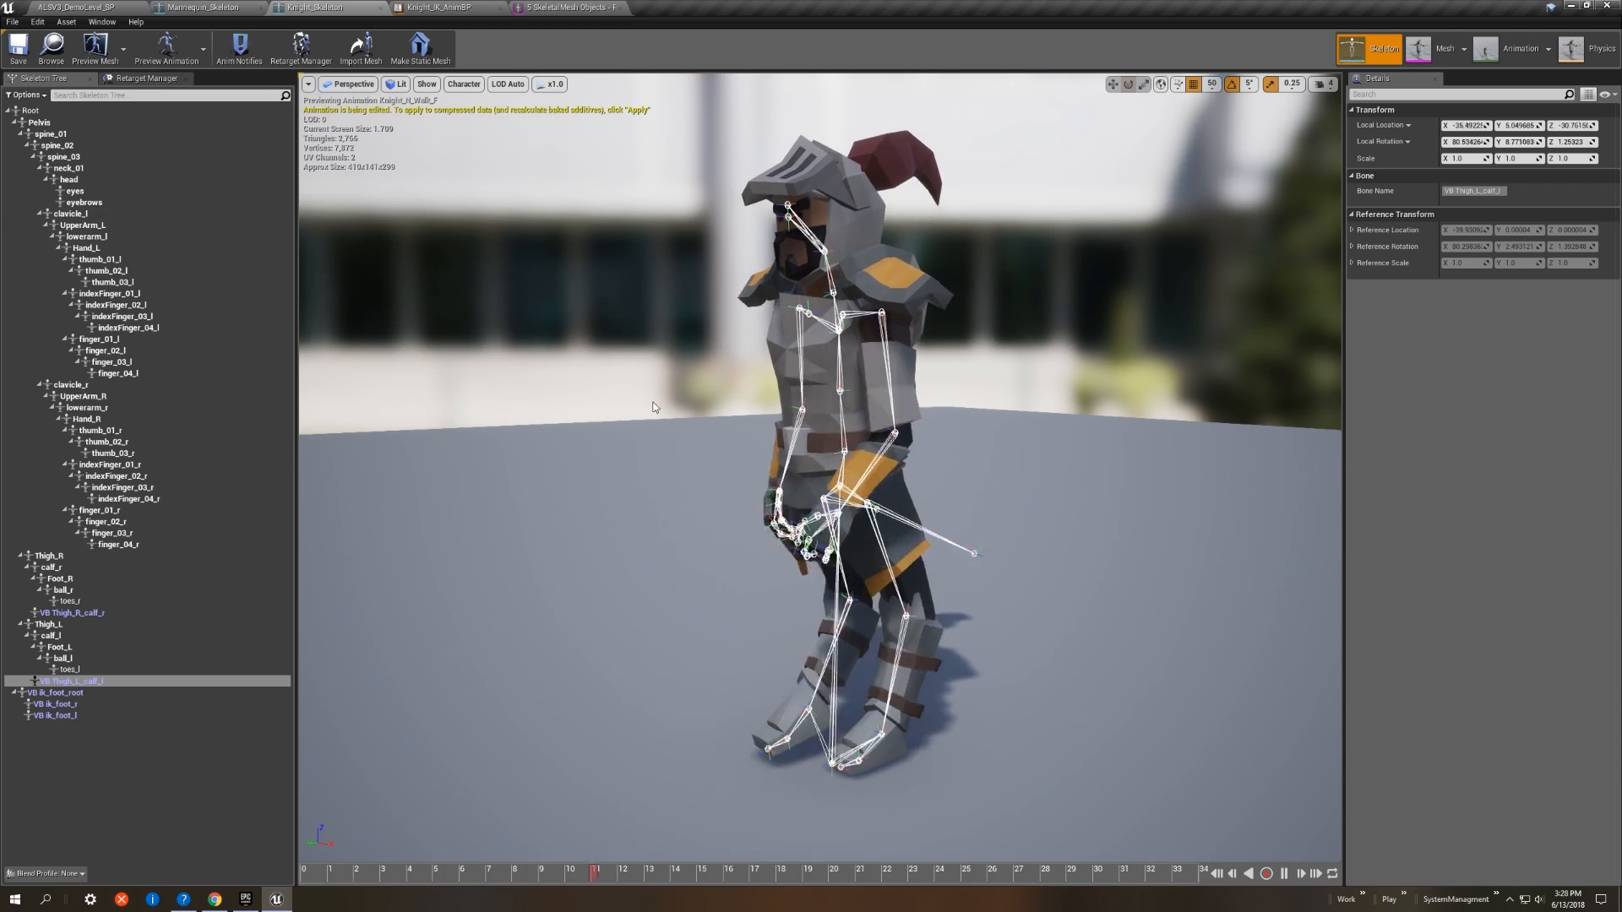
Step: Pause the walk preview and examine the thigh-to-calf virtual bones and leg pose through the stride
left_click_drag(655, 407, 604, 409, "alt")
scroll(655, 407, "up", 2)
middle_click_drag(656, 407, 656, 321)
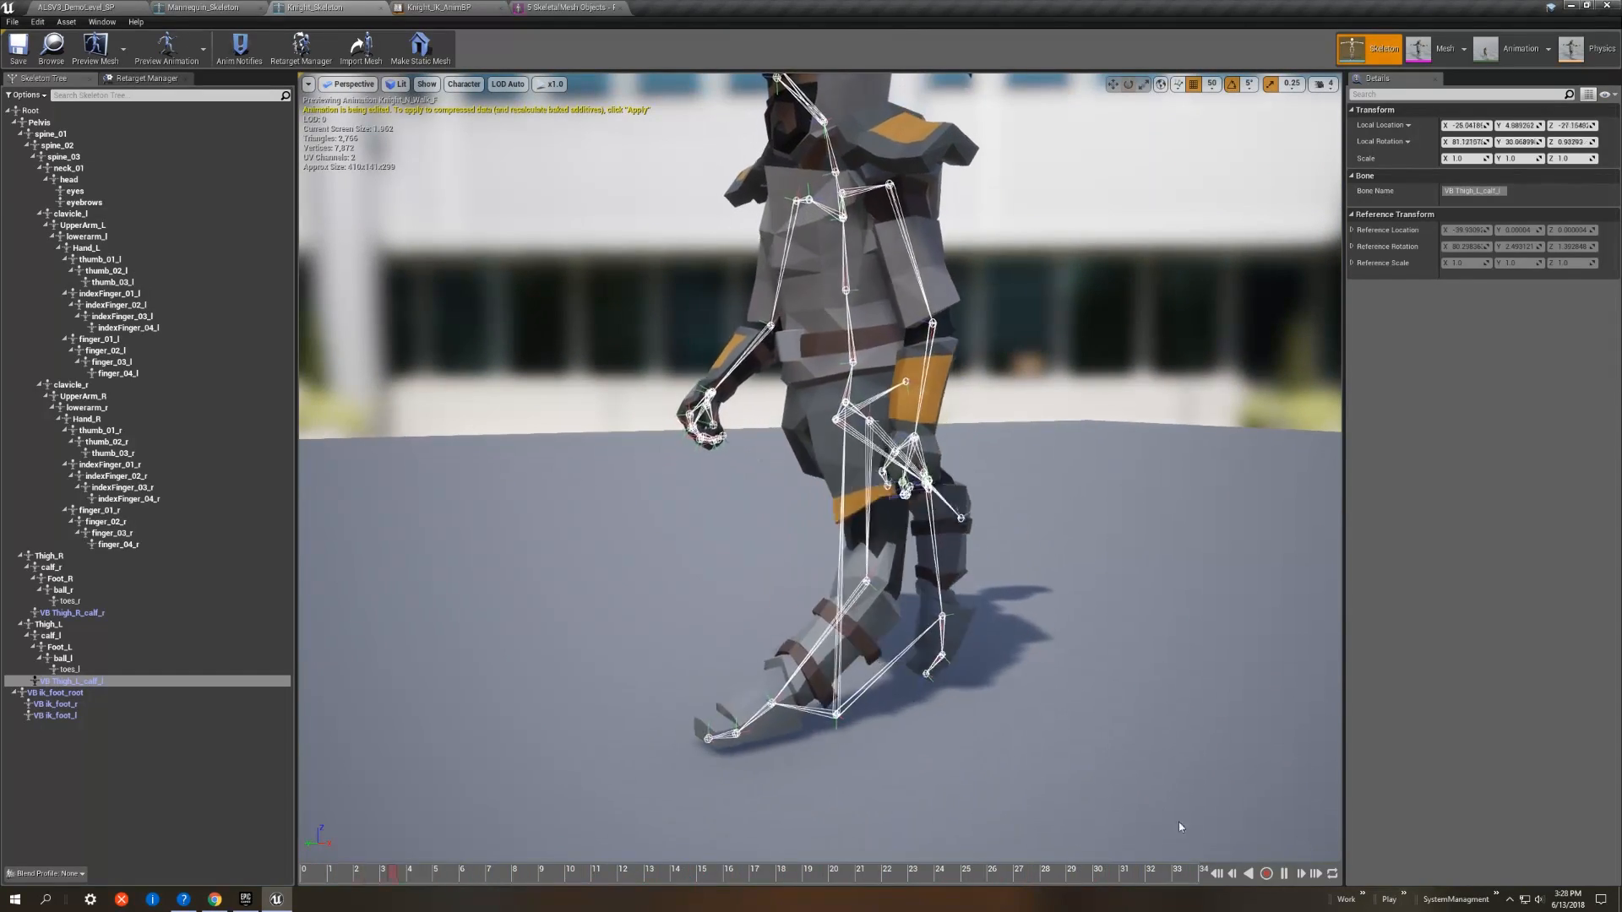
left_click(1285, 874)
left_click_drag(927, 873, 808, 889)
mouse_move(1031, 546)
left_mouse_down("alt")
mouse_move(1284, 579)
mouse_move(1030, 546)
left_mouse_up("alt")
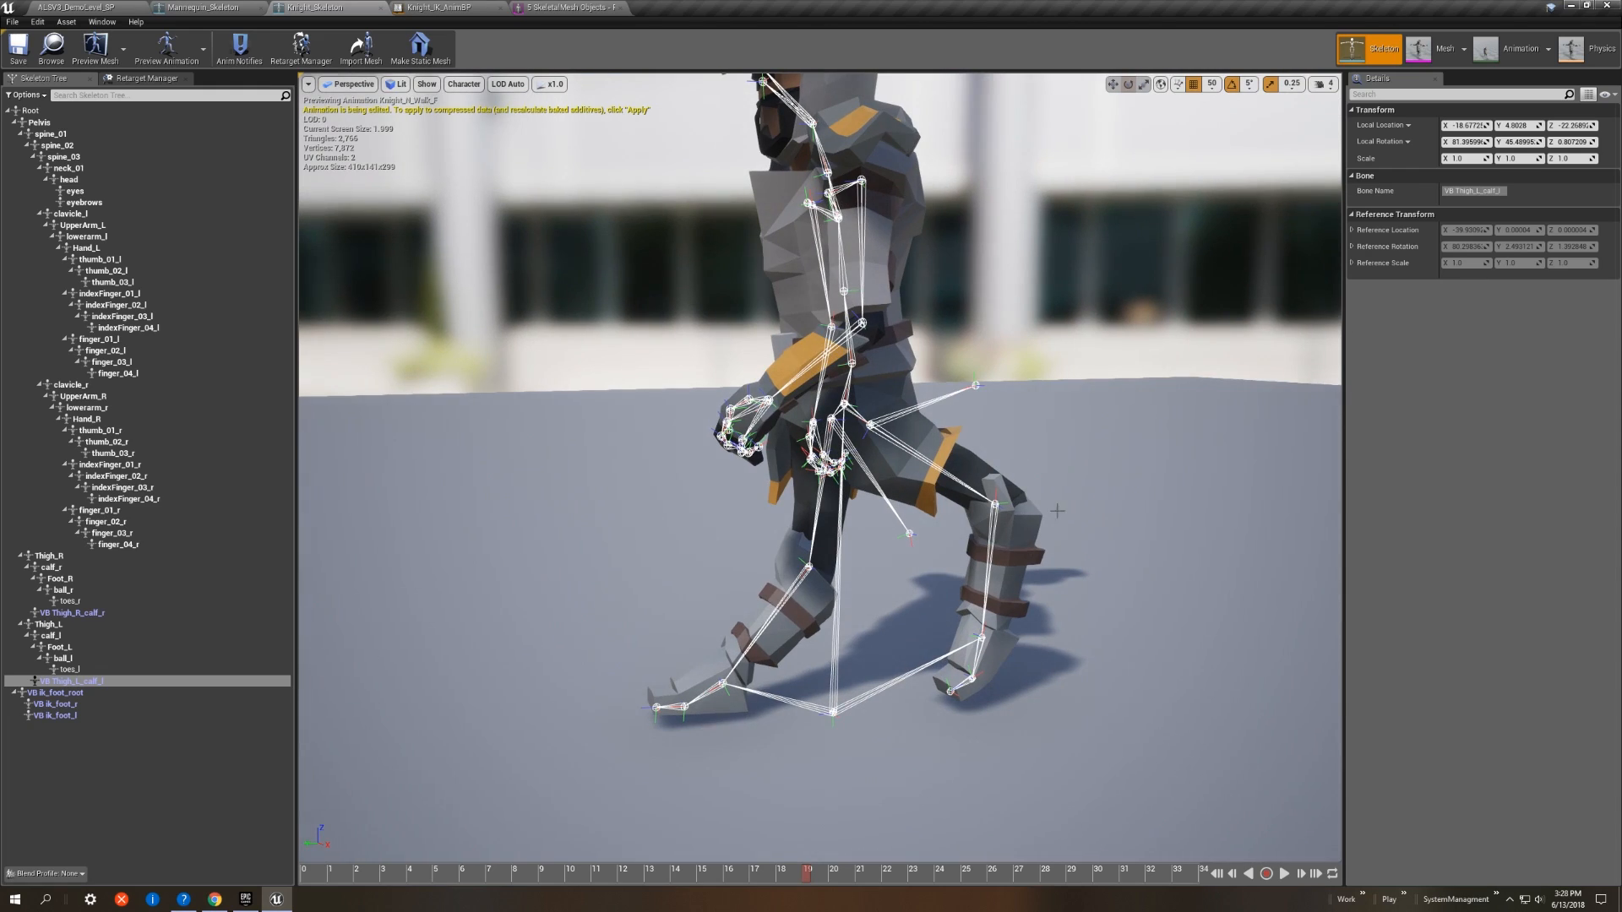
left_click_drag(905, 475, 1030, 507, "alt")
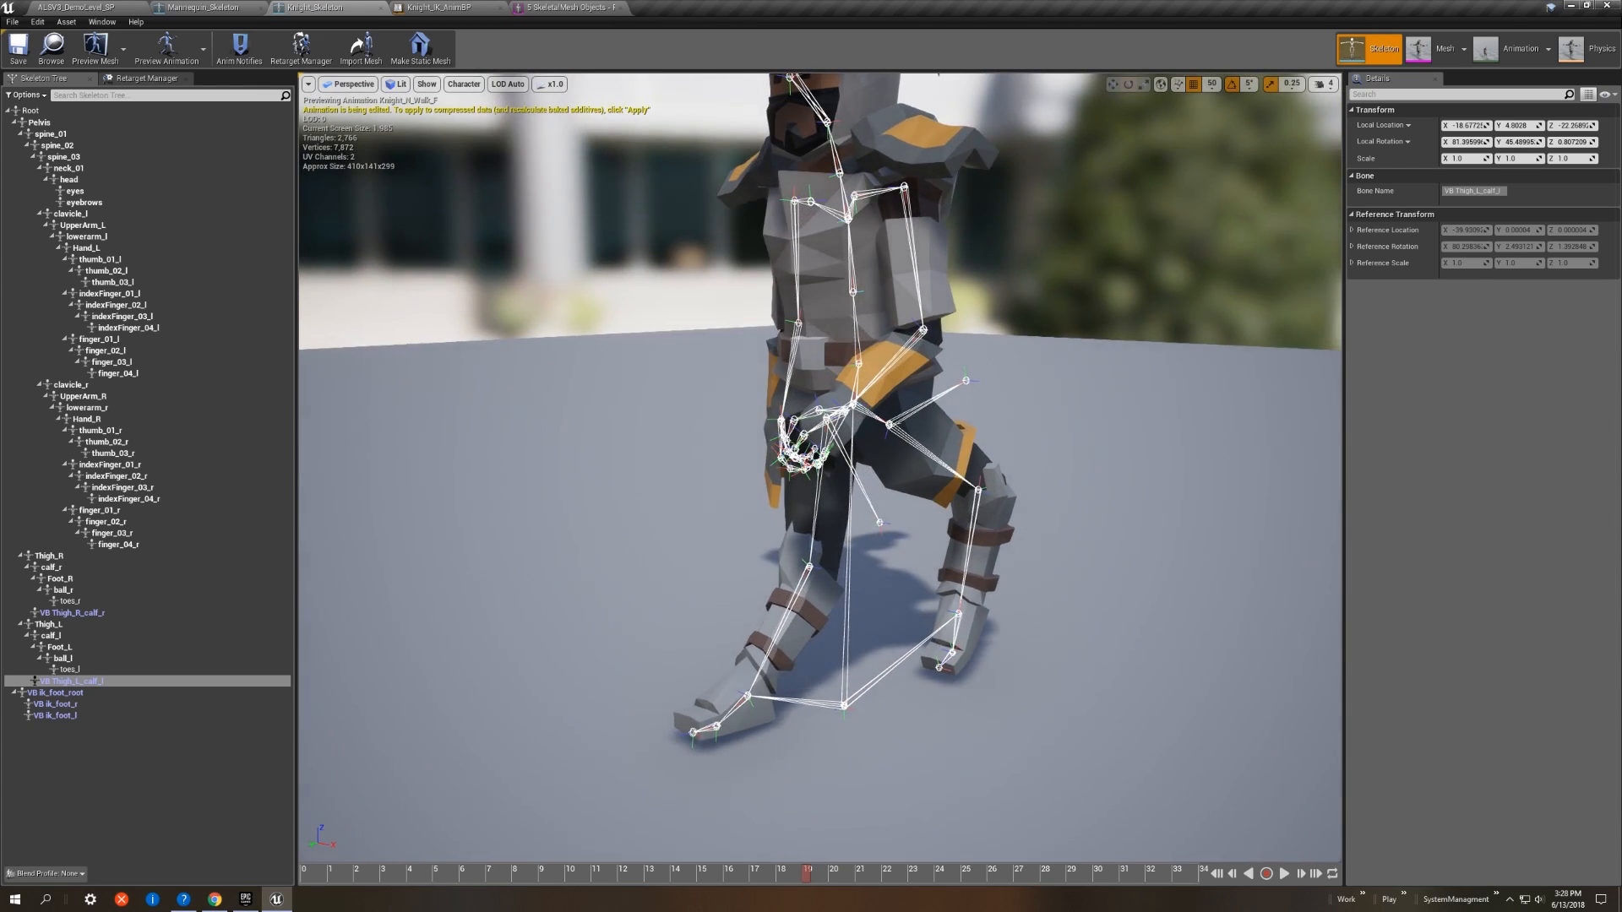
scroll(907, 494, "down", 3)
Step: Float Knight_IK_AnimBP in its own small window over the skeleton preview, with the Foot IK nodes and the knight both in view
left_click(475, 8)
left_click_drag(490, 35, 1023, 281)
left_click(331, 7)
left_click_drag(1306, 563, 1322, 836)
left_click_drag(1437, 510, 1596, 509)
right_click_drag(1503, 604, 1305, 461)
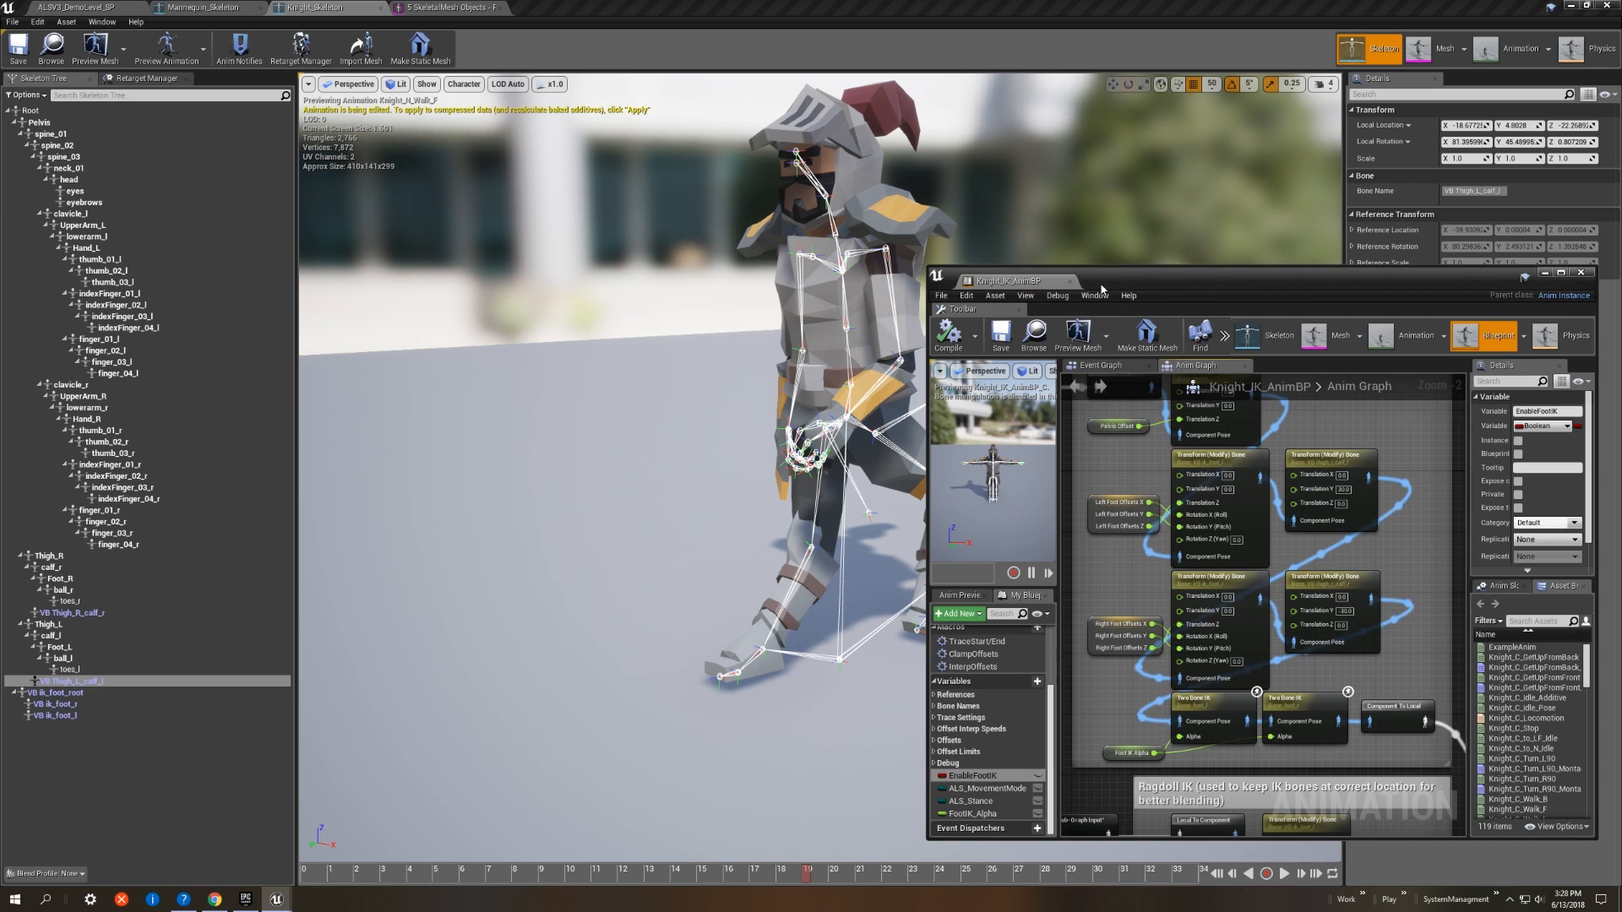
left_click_drag(1210, 284, 1229, 189)
right_click_drag(845, 338, 883, 300)
key("w")
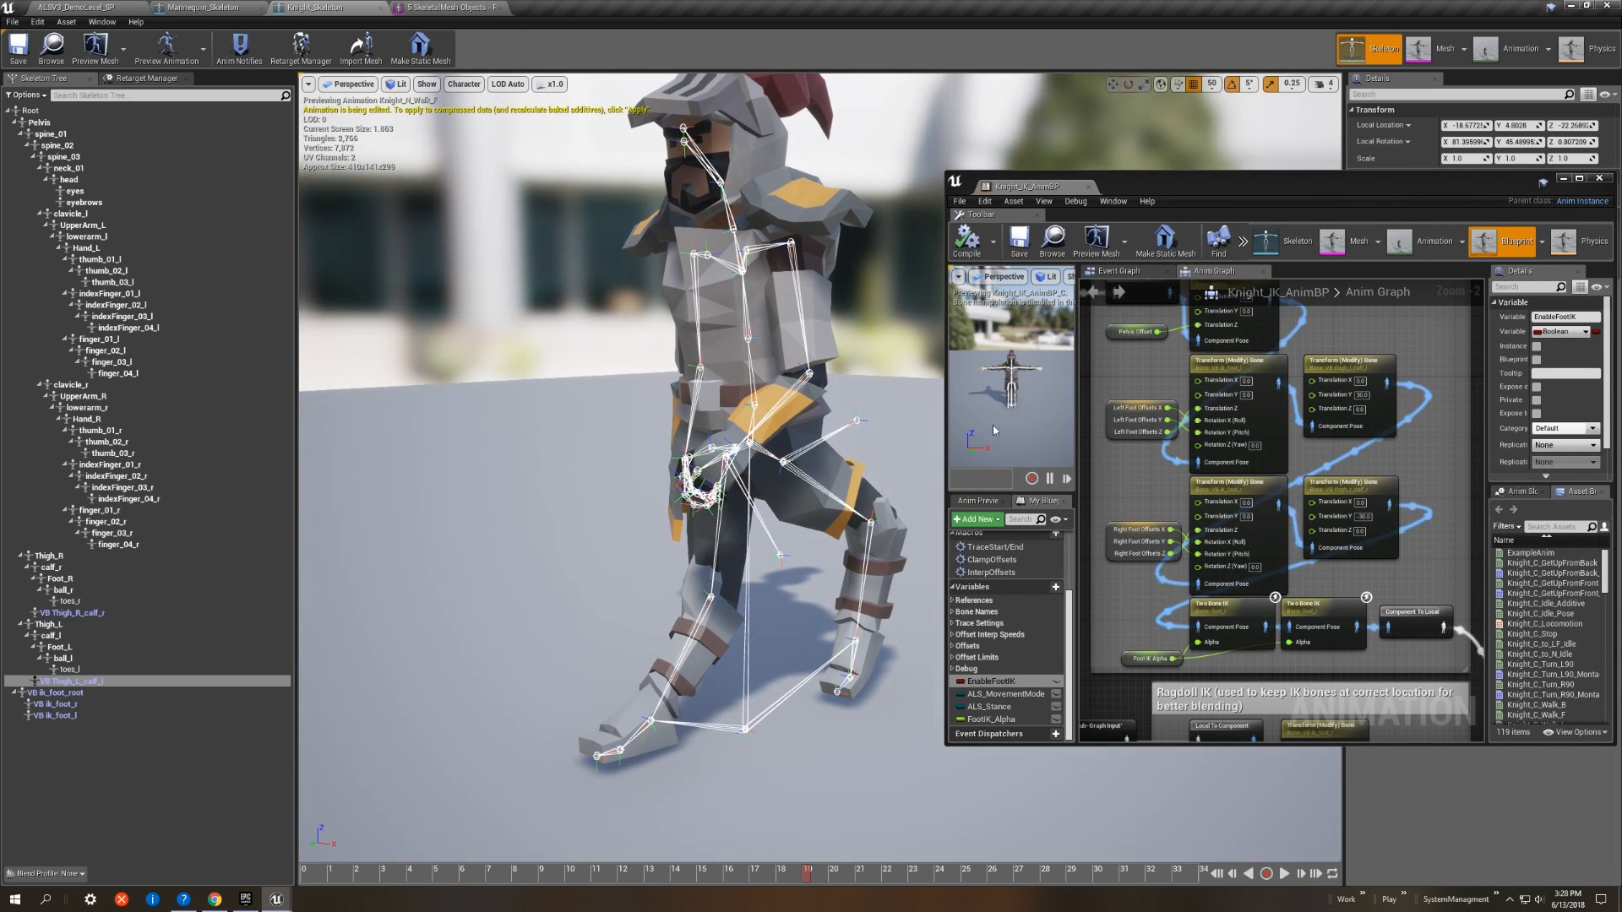
Step: Set Translation Y to -30 on the left knee target node and 30 on the right one in Foot IK, and recompile
left_click(1361, 394)
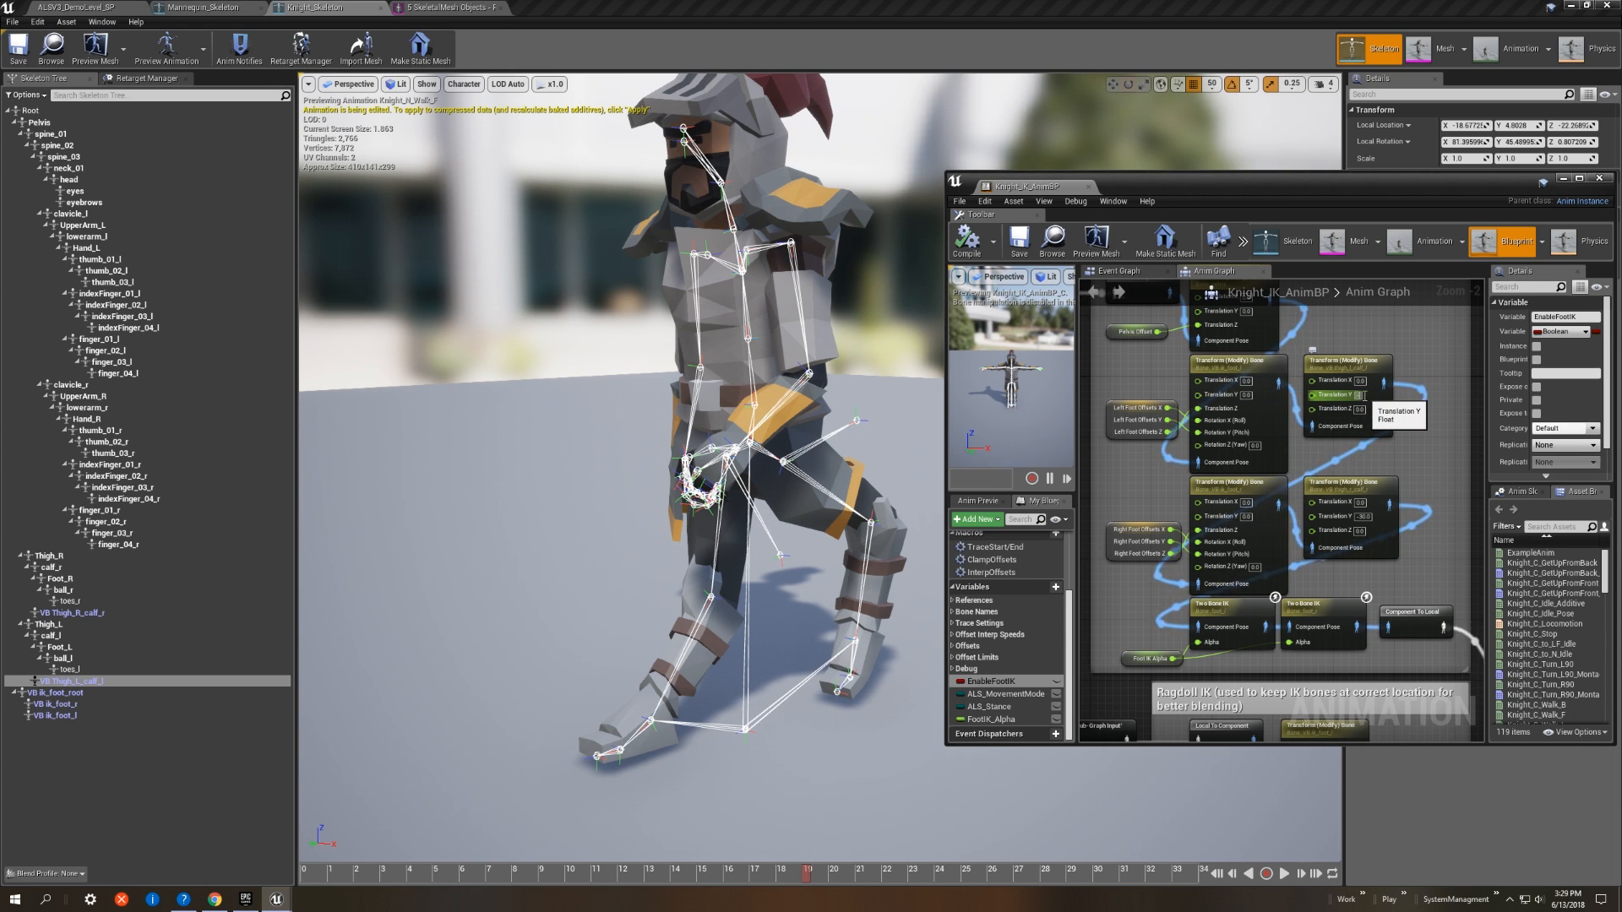
type("-30")
key("Return")
left_click(1363, 516)
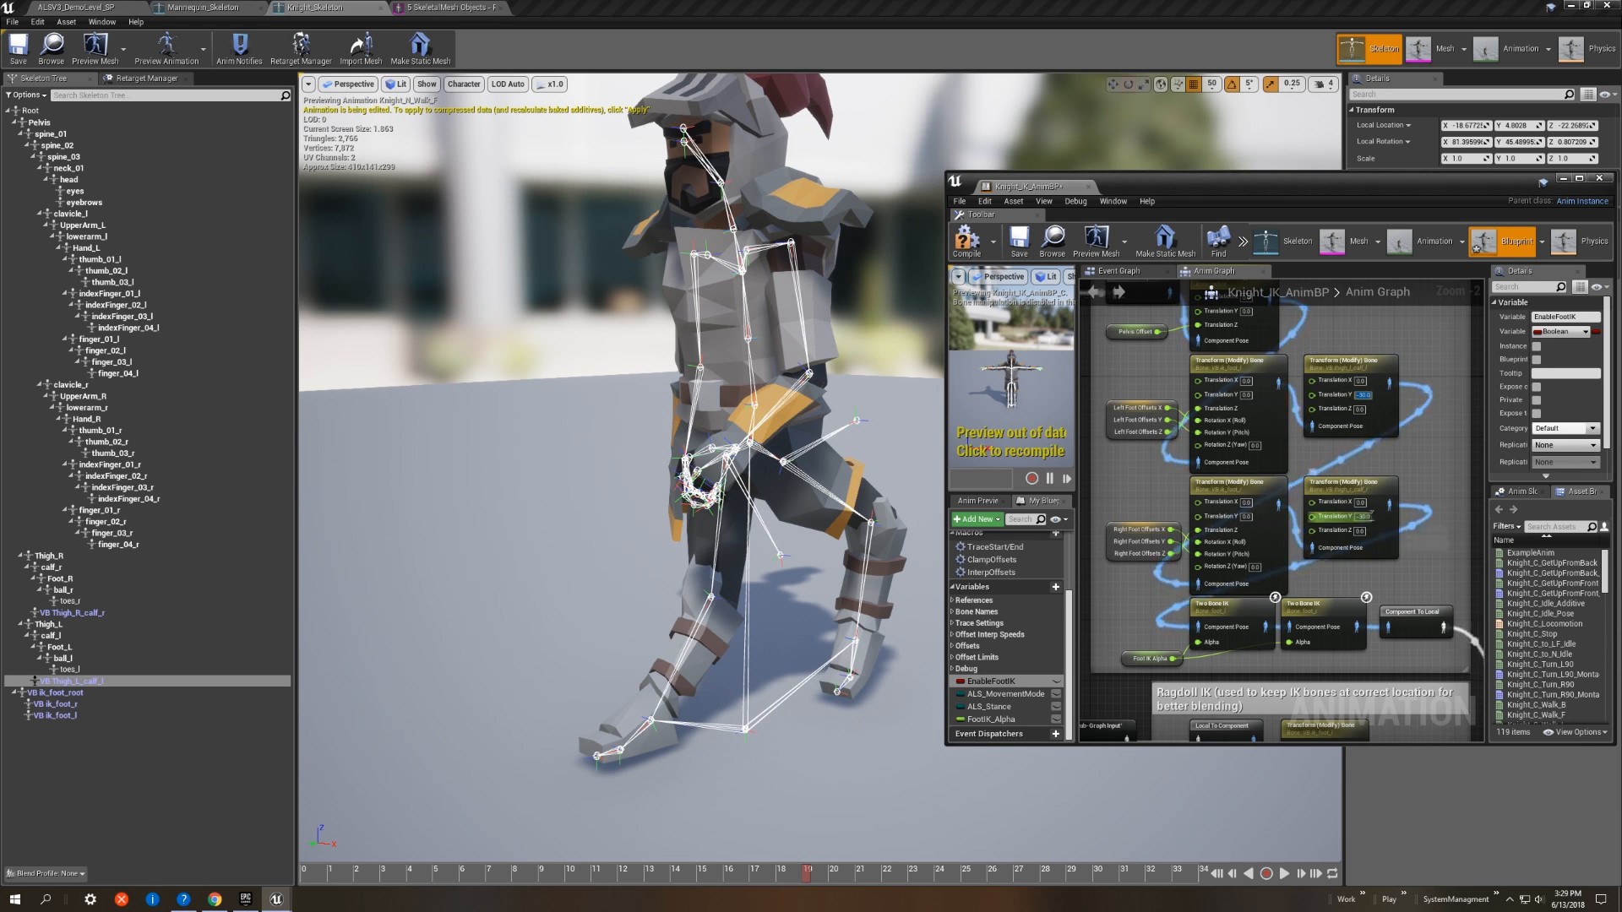
type("30")
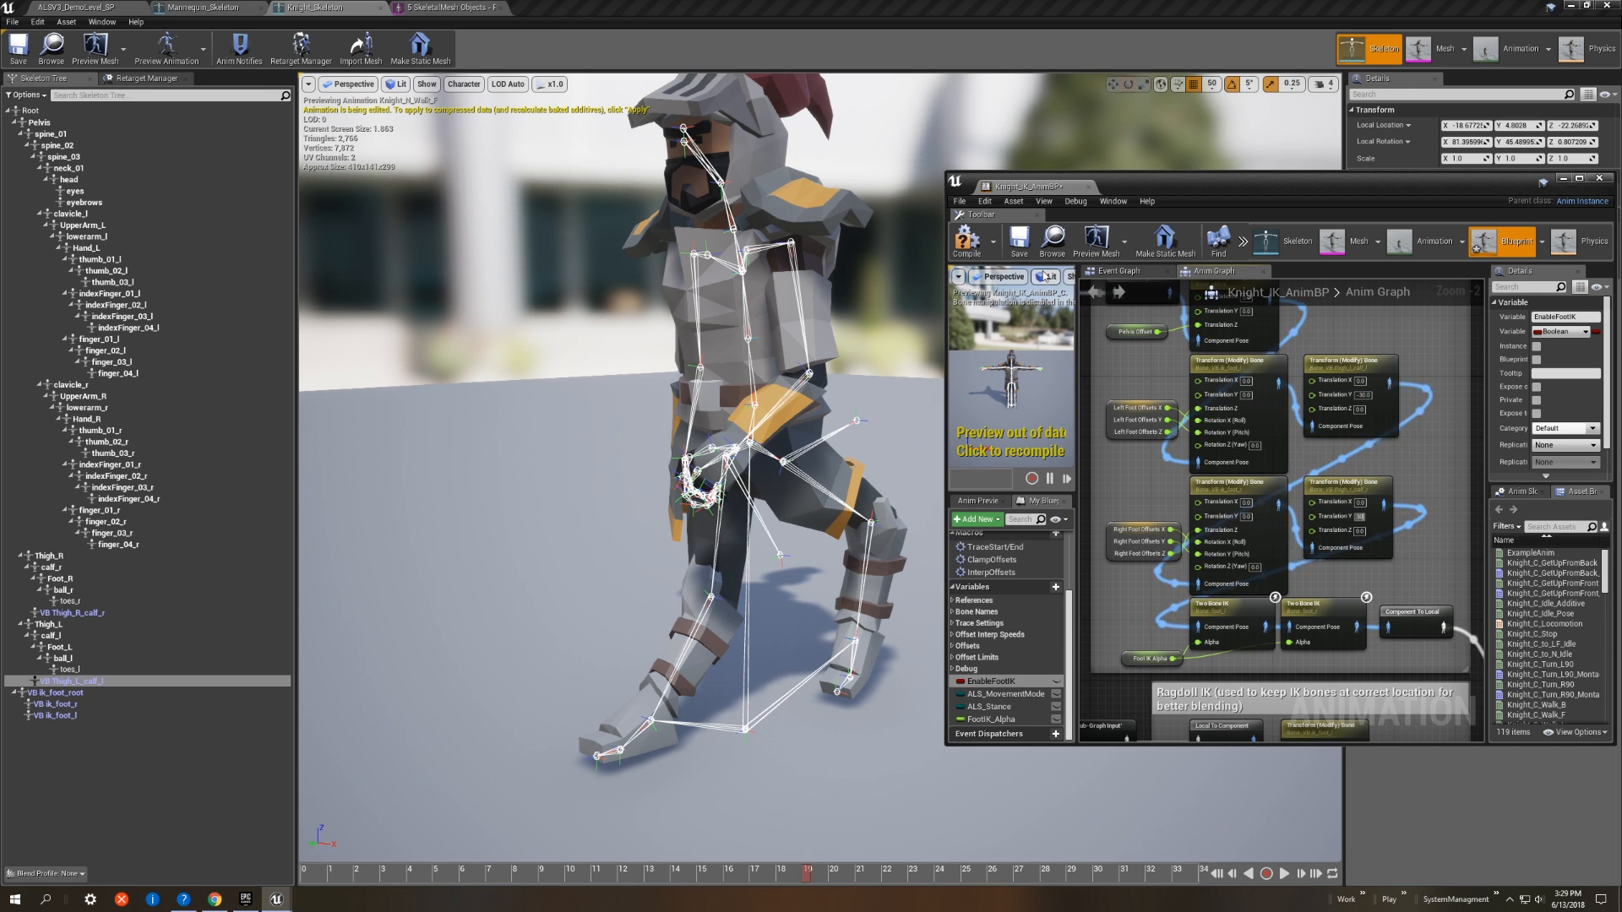
left_click(968, 243)
Step: Examine the knee directions from the front at several frames of the walk animation
left_click_drag(541, 625, 642, 671, "alt")
left_click_drag(326, 875, 775, 894)
left_click_drag(726, 760, 757, 747, "alt")
mouse_move(703, 642)
right_mouse_down()
mouse_move(651, 675)
mouse_move(703, 642)
right_mouse_up()
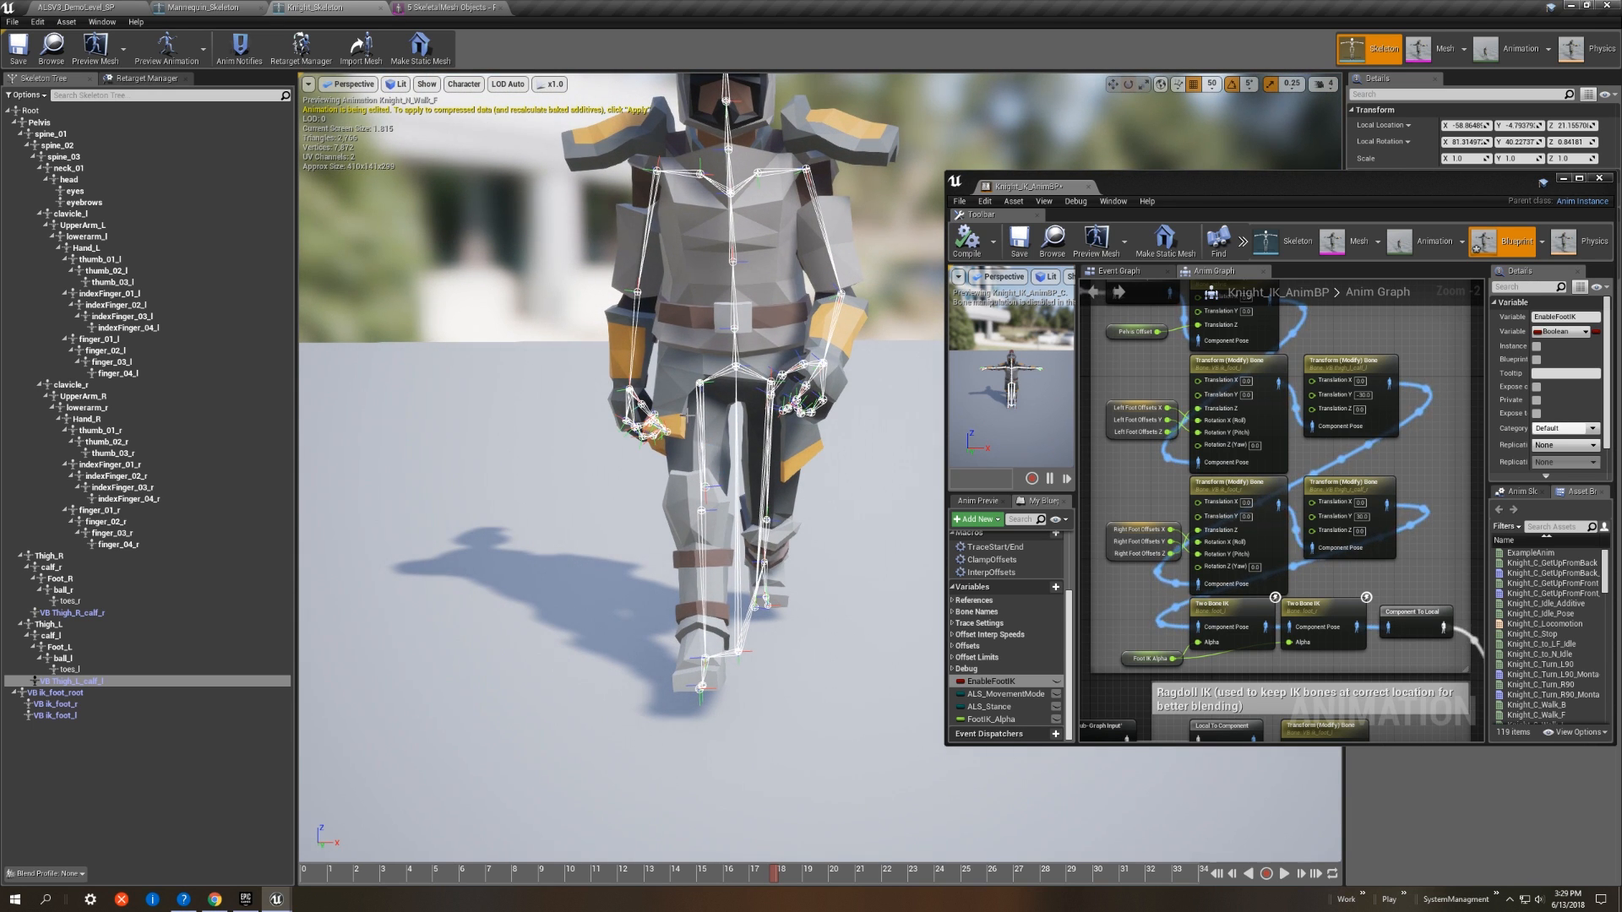
left_click_drag(541, 872, 600, 874)
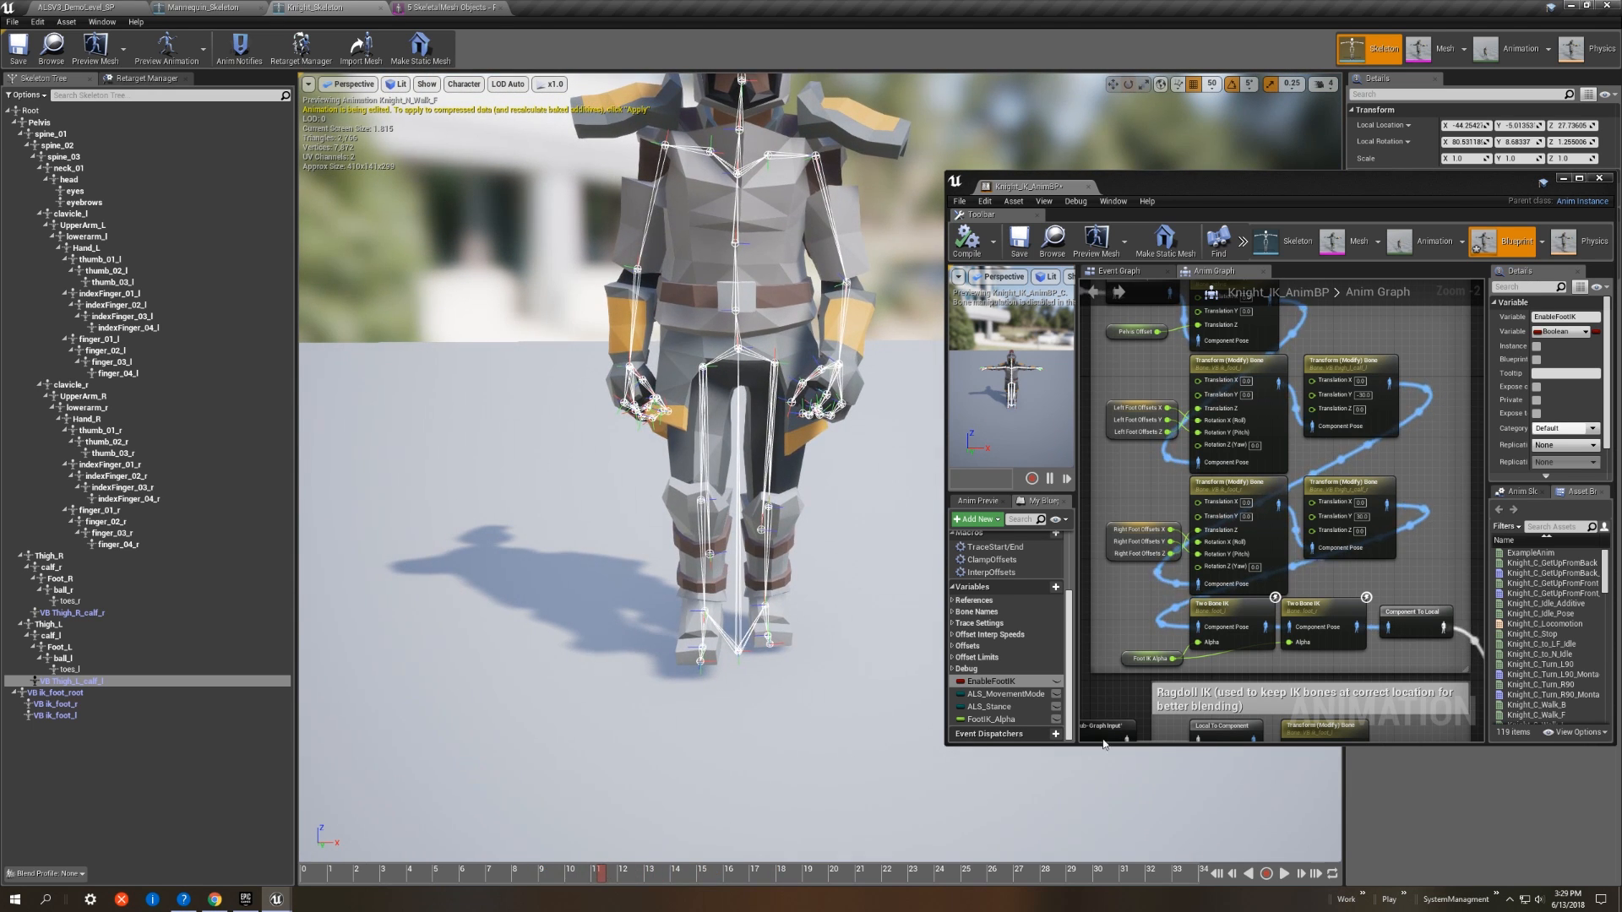
Step: Adjust the Translation Z offsets of the knee target nodes in Foot IK, recompile and check the legs in the walk pose
left_click(1358, 409)
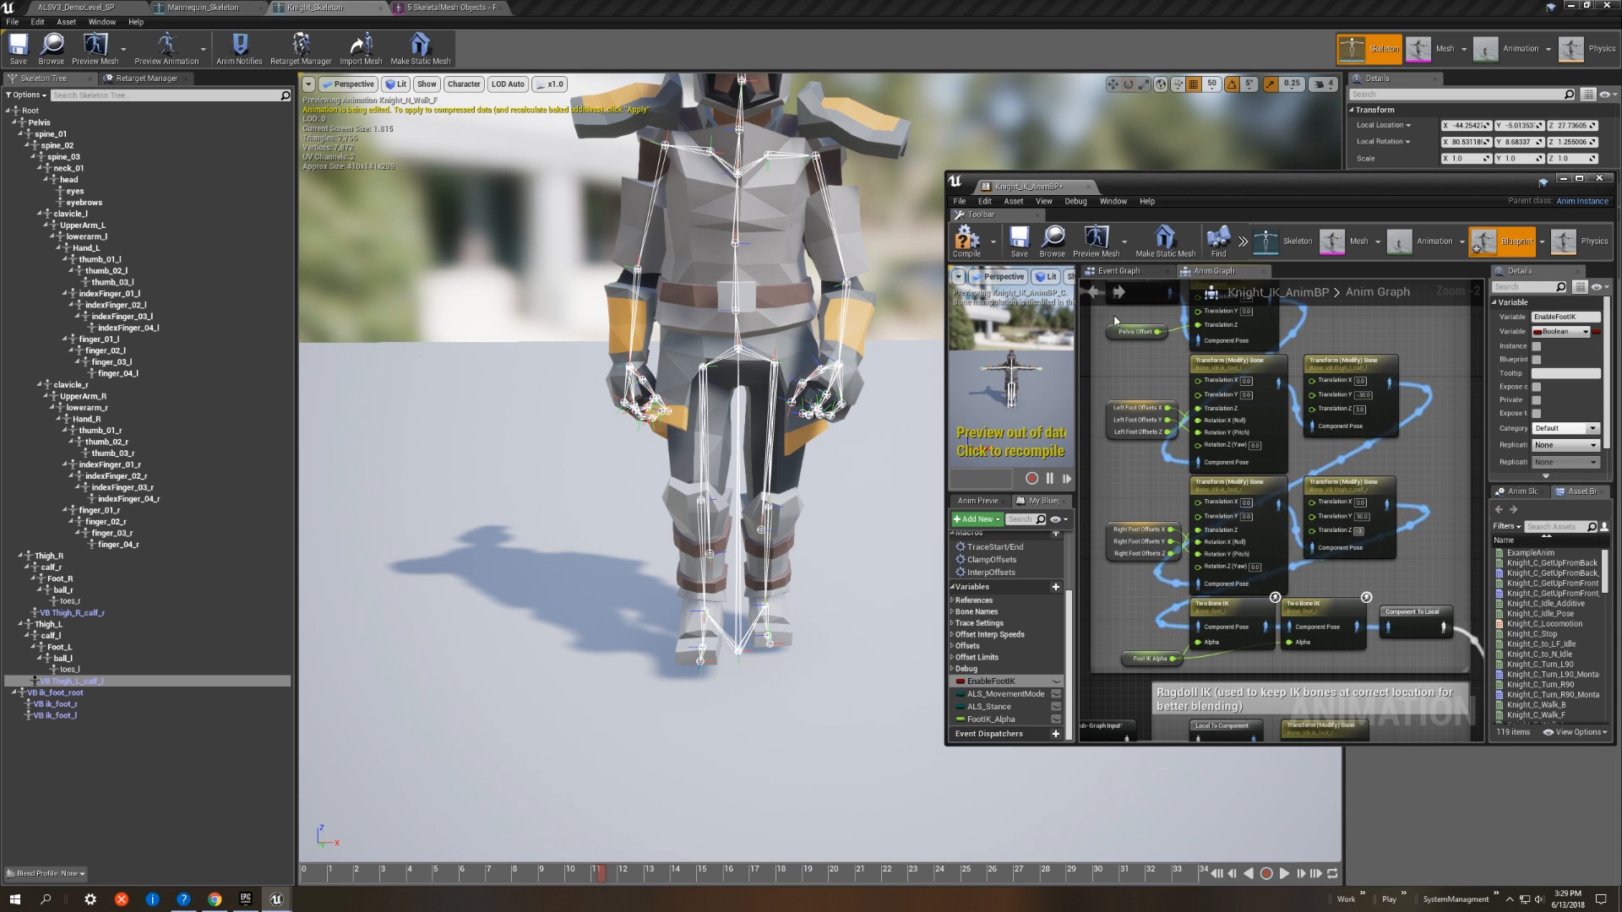
left_click(967, 239)
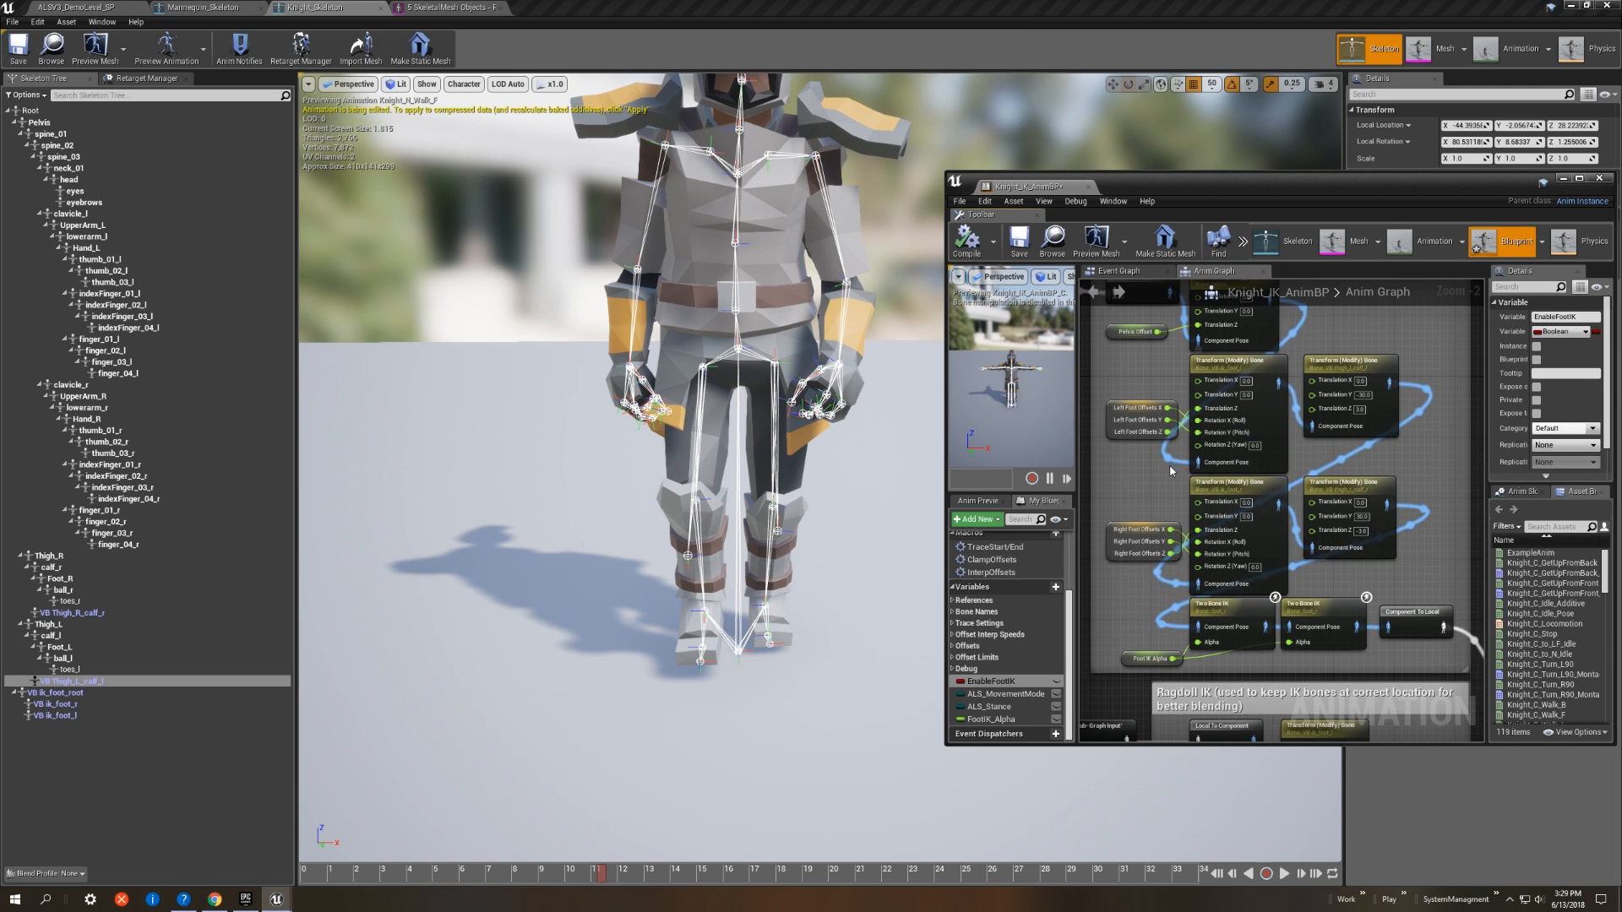
right_click_drag(853, 507, 841, 555)
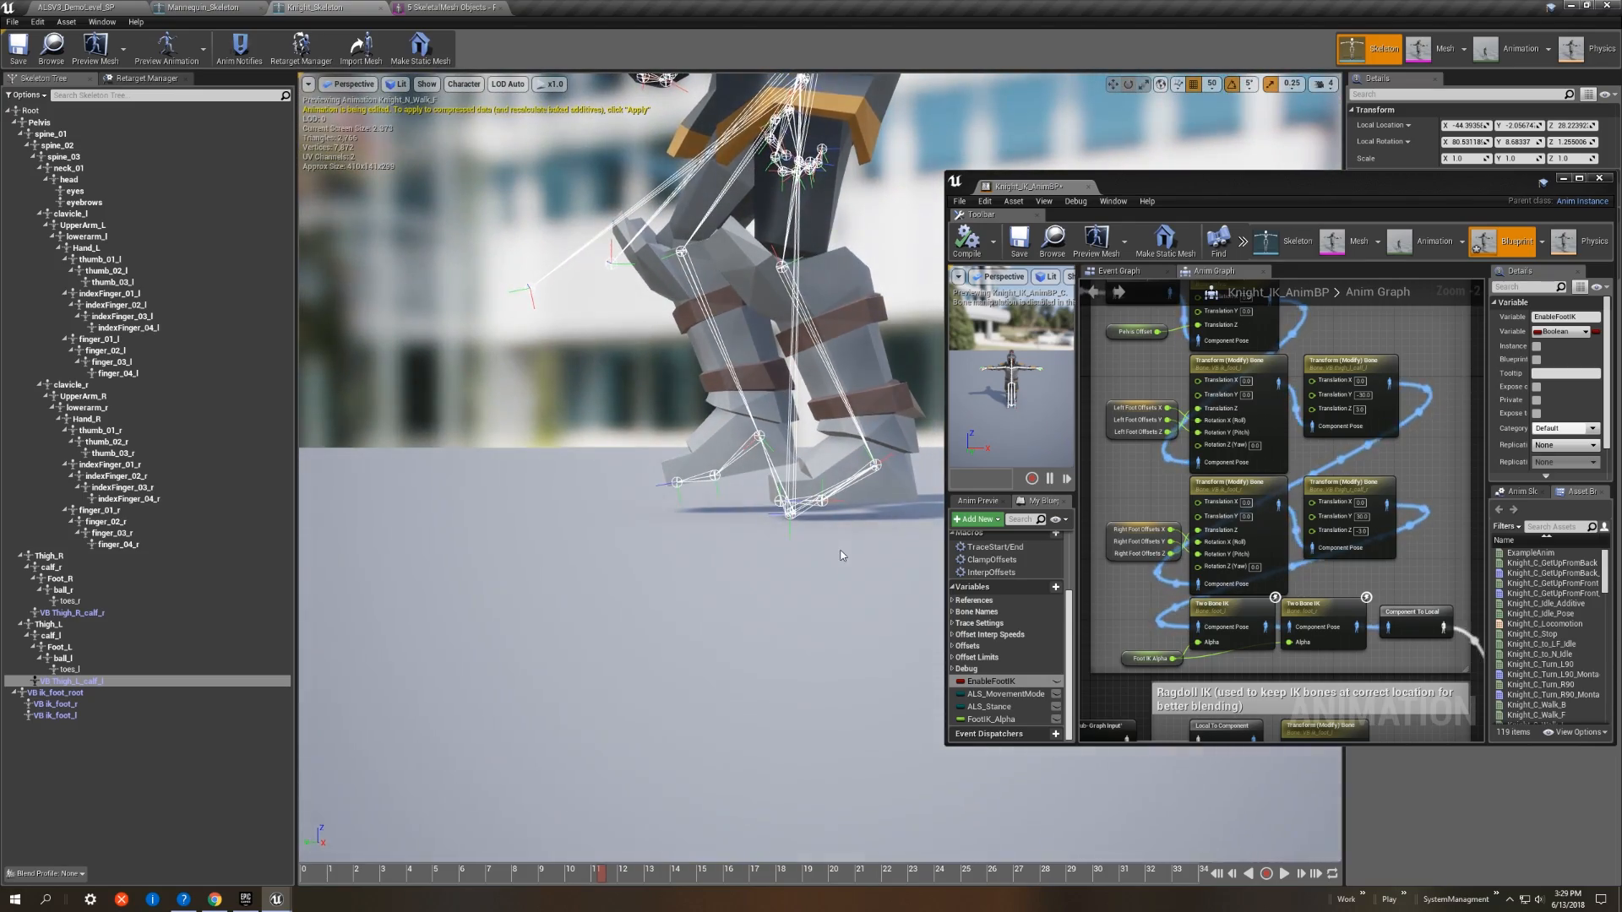
left_click_drag(456, 875, 528, 868)
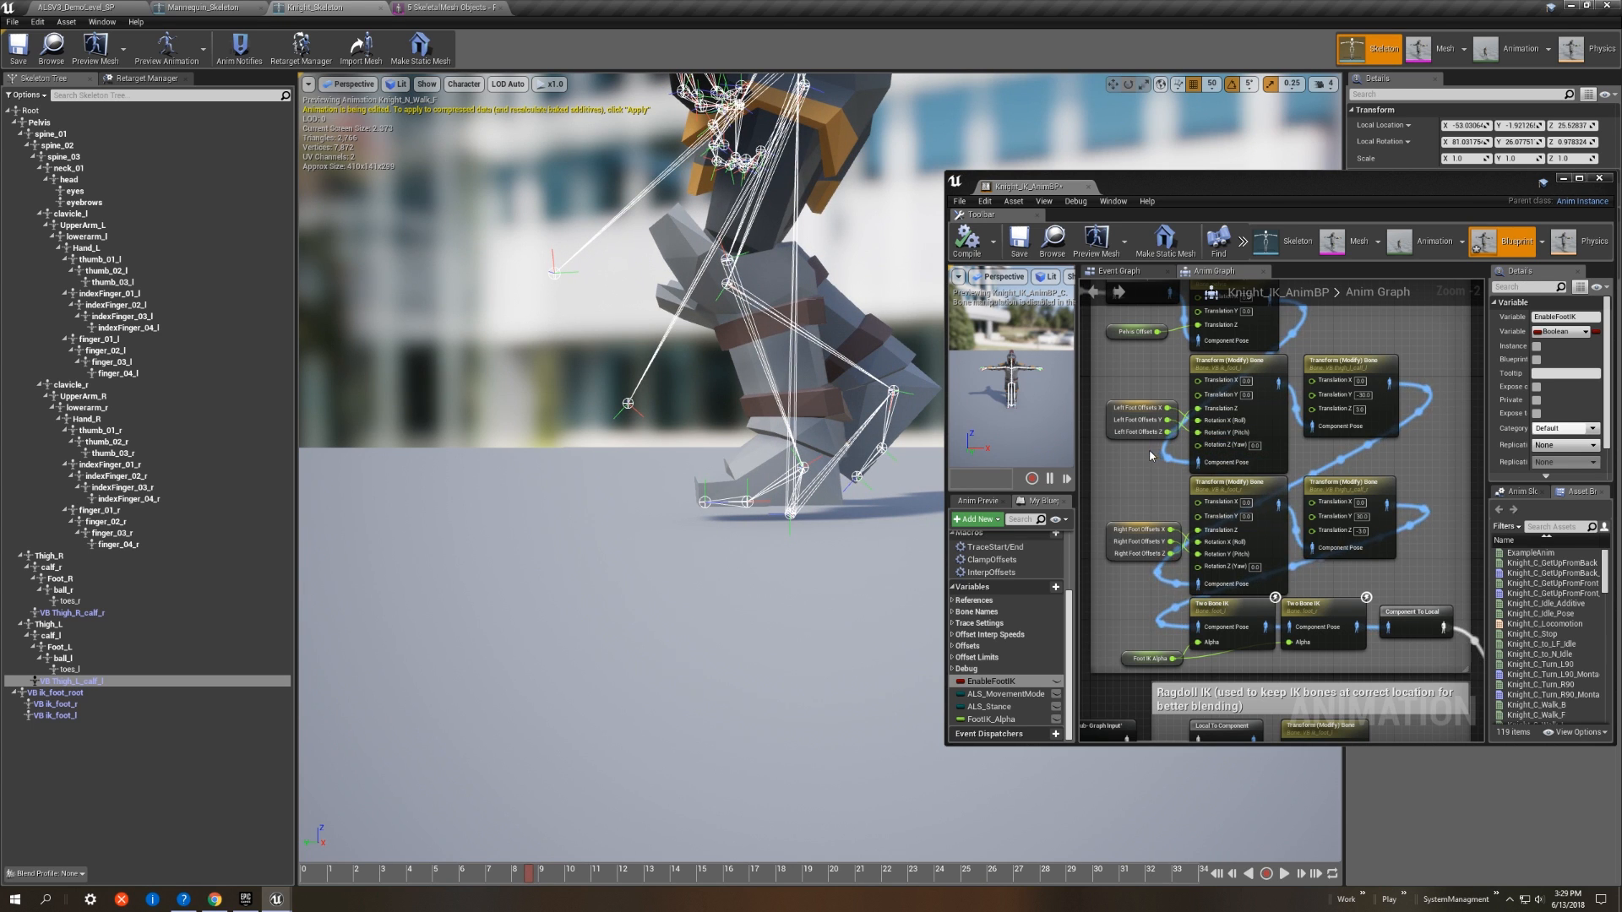
Step: Insert a float subtraction between the left and right Foot Offsets Z values and the Translation Z inputs of their foot bone nodes
mouse_move(1077, 442)
left_mouse_down()
mouse_move(980, 440)
mouse_move(1074, 435)
left_mouse_up()
left_click_drag(1127, 180, 1091, 160)
left_click_drag(911, 298, 843, 298)
right_click_drag(1033, 439, 1199, 484)
mouse_move(1196, 467)
left_mouse_down()
mouse_move(1101, 463)
mouse_move(1174, 432)
mouse_move(1214, 452)
mouse_move(1185, 441)
left_mouse_up()
scroll(1098, 422, "up", 2)
key("Down")
key("Return")
left_click_drag(1246, 543, 1230, 619)
left_click(1157, 425)
key("ctrl+c")
key("ctrl+v")
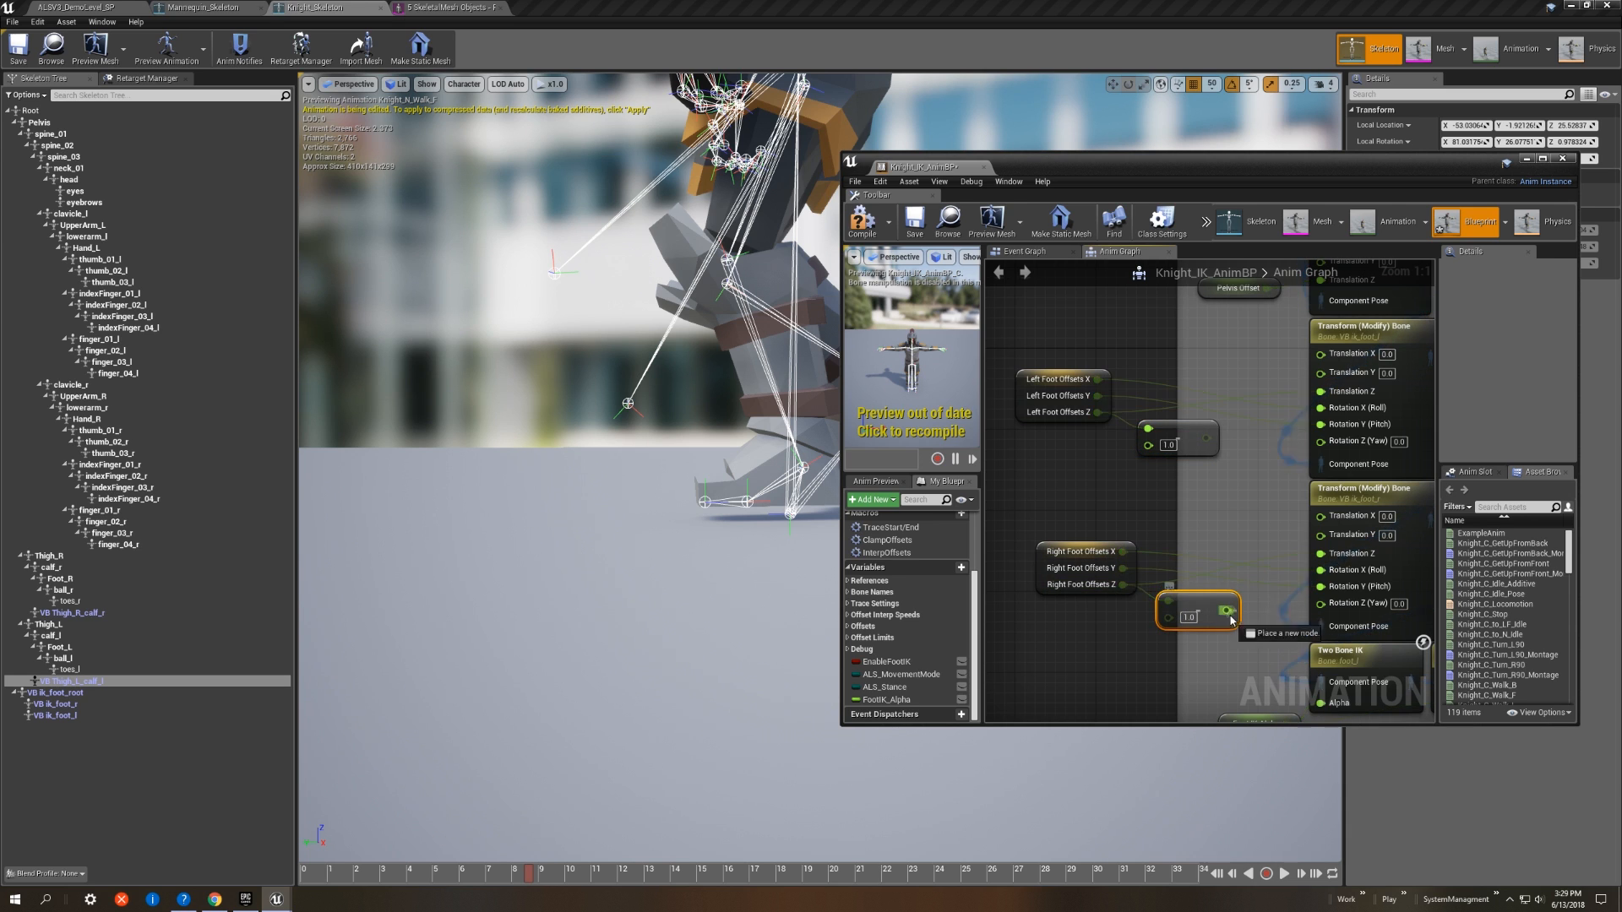
left_click_drag(1337, 557, 1337, 557)
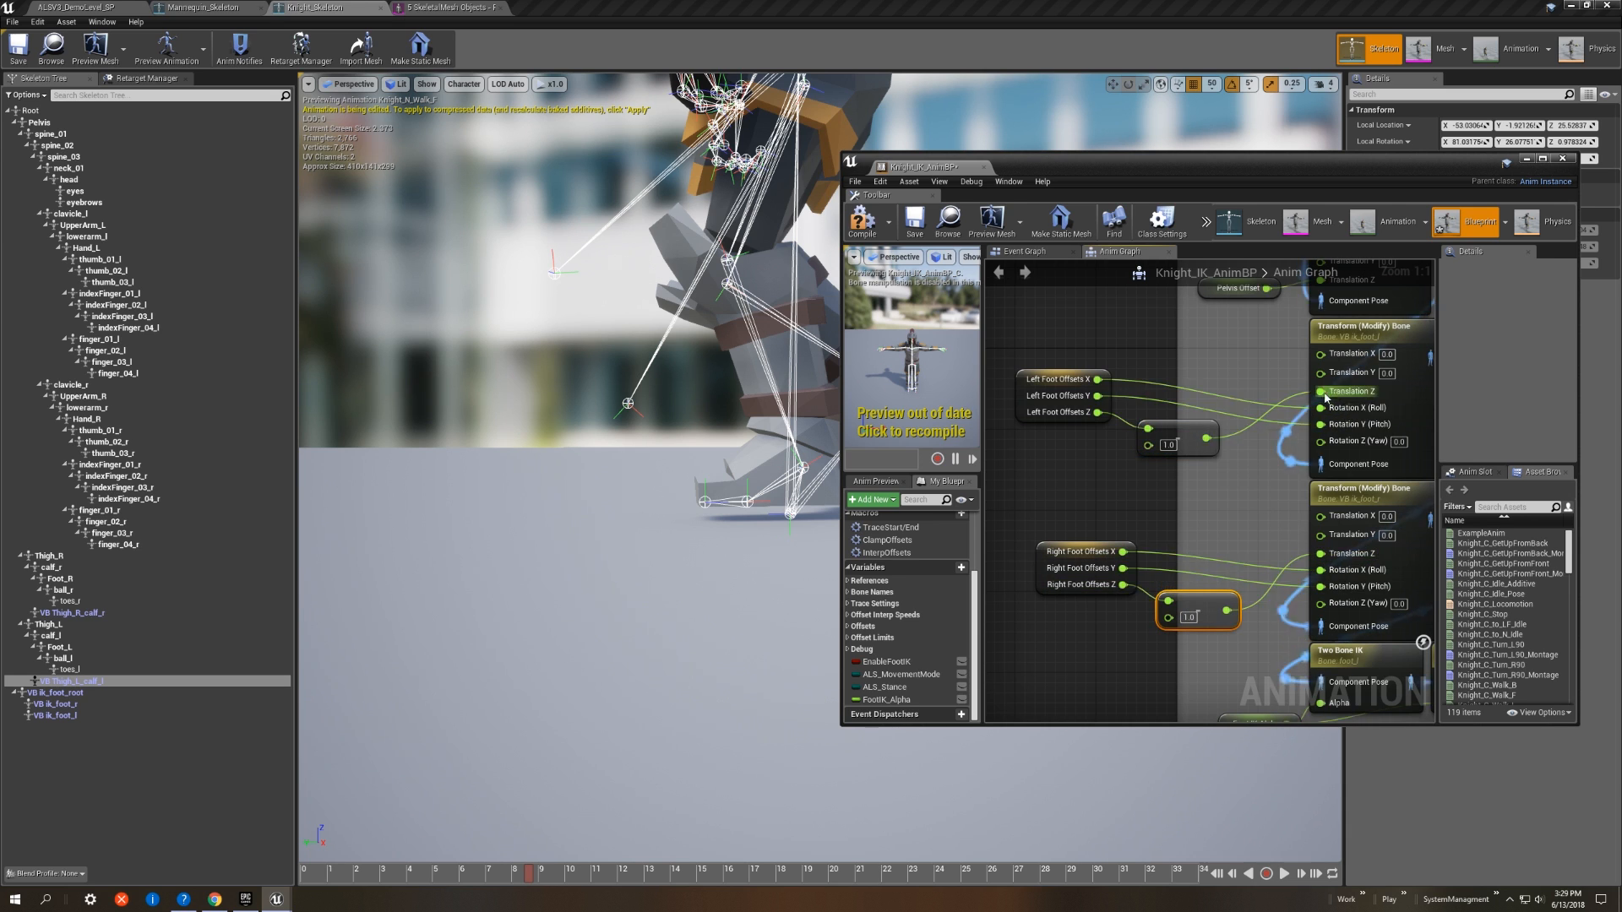
Step: Promote the left subtraction's second input to a variable named FootRetargetOffset and feed a copy of it into the right subtraction
right_click_drag(1199, 414, 1315, 411)
left_click_drag(1265, 441, 1156, 476)
left_click(1199, 514)
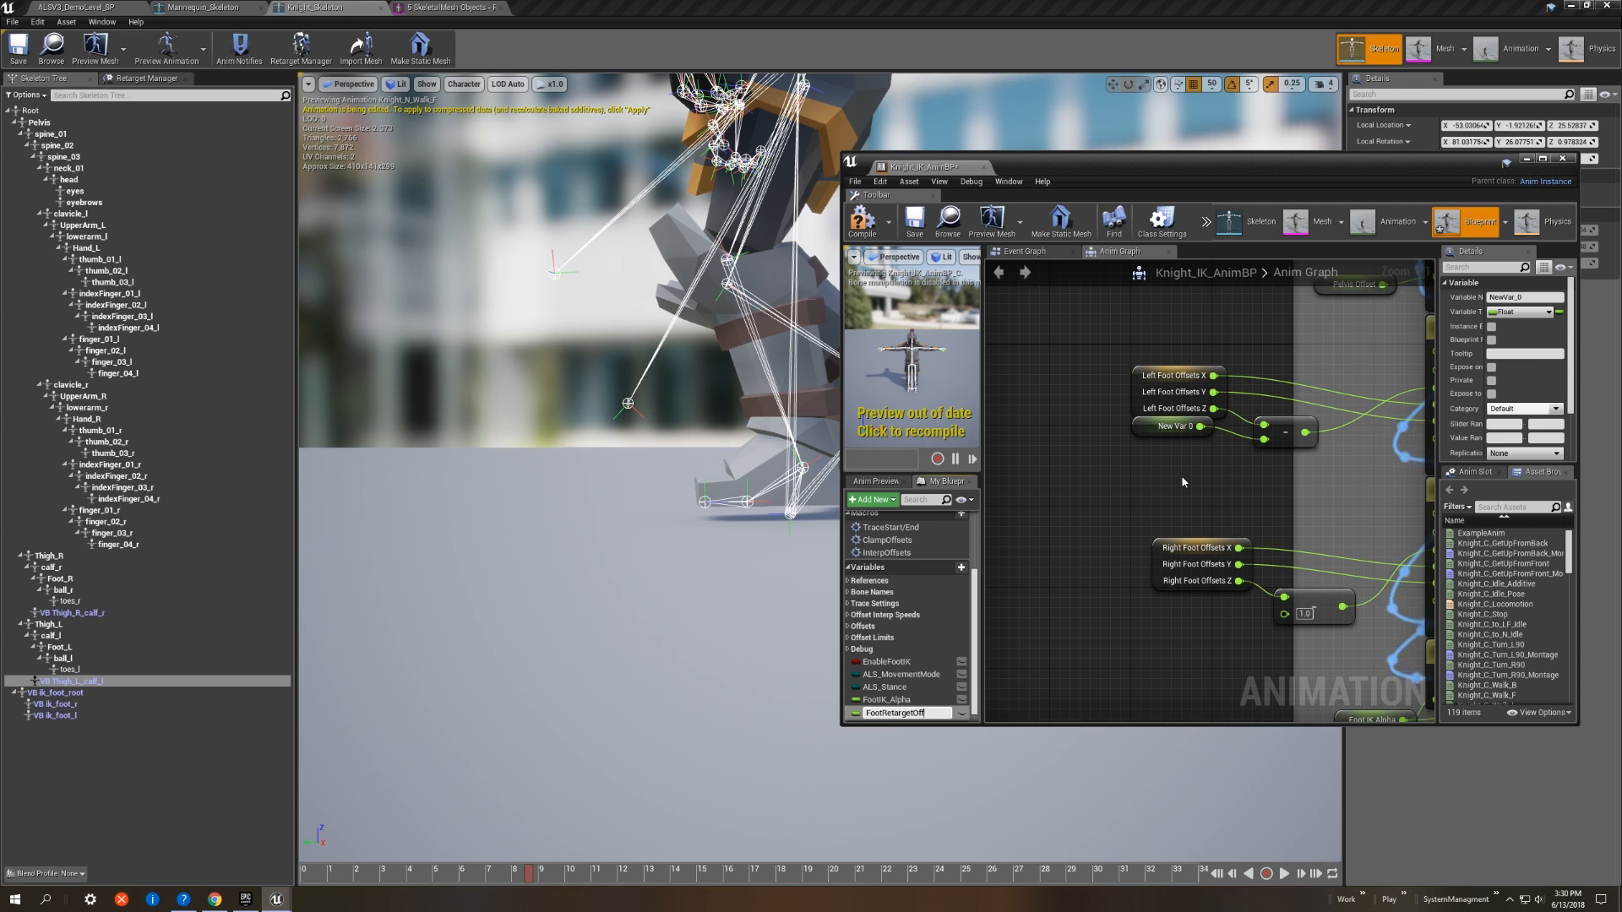
key("Return")
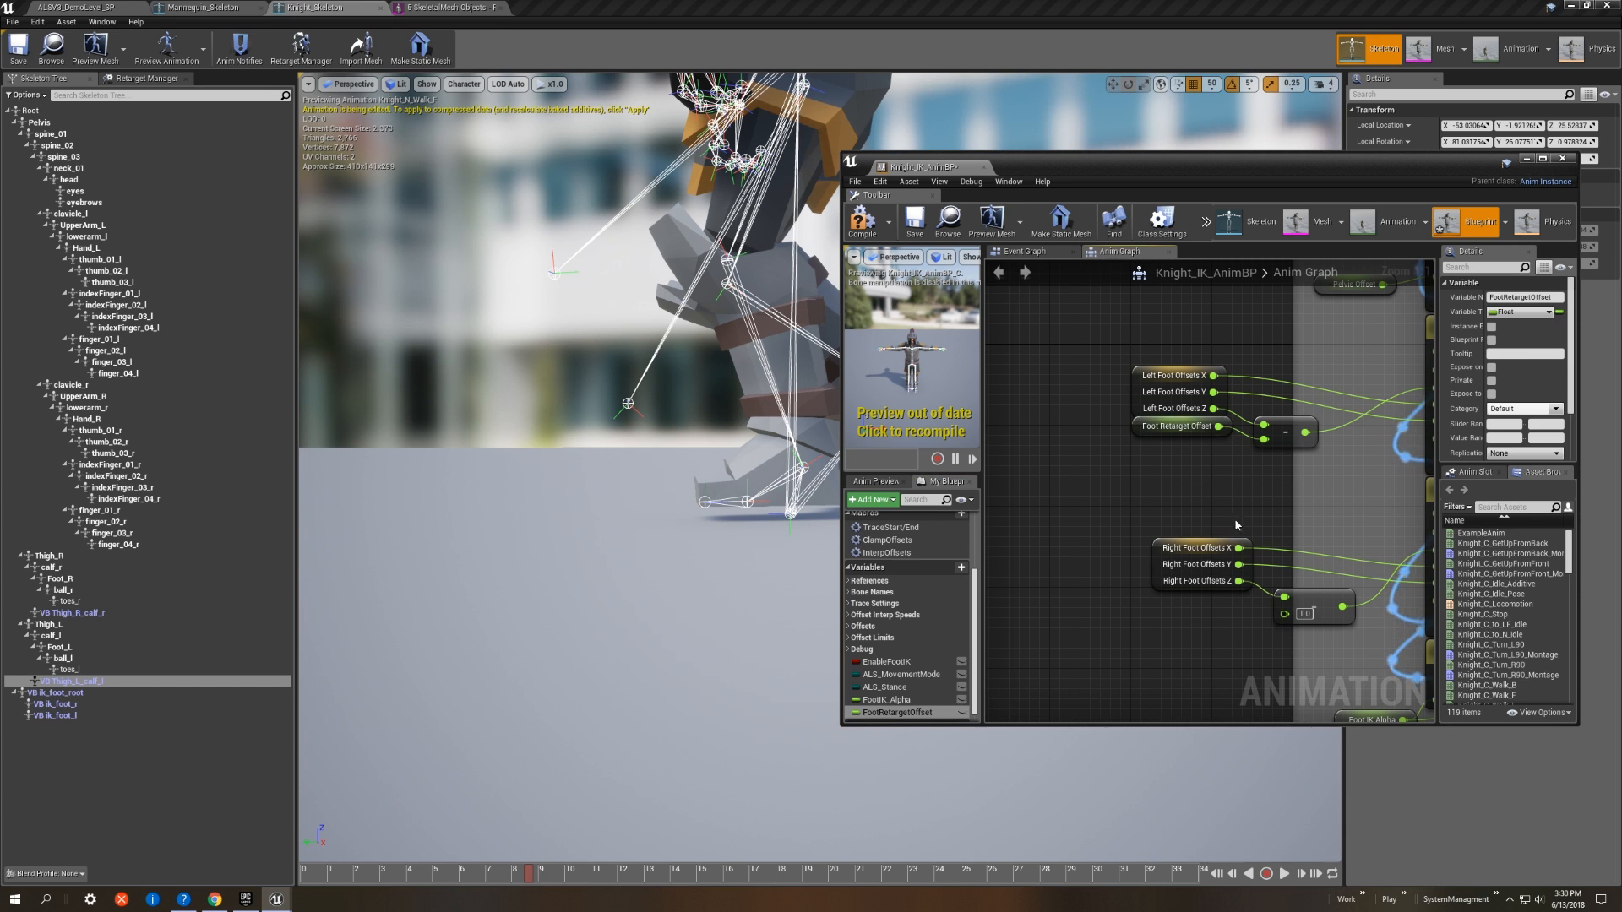
left_click_drag(1220, 436, 1219, 456)
key("ctrl+c")
key("ctrl+v")
left_click_drag(1249, 629, 1284, 612)
Step: Compile, set FootRetargetOffset's default value to 3.0, recompile and check the feet at several frames of the walk
left_click(876, 213)
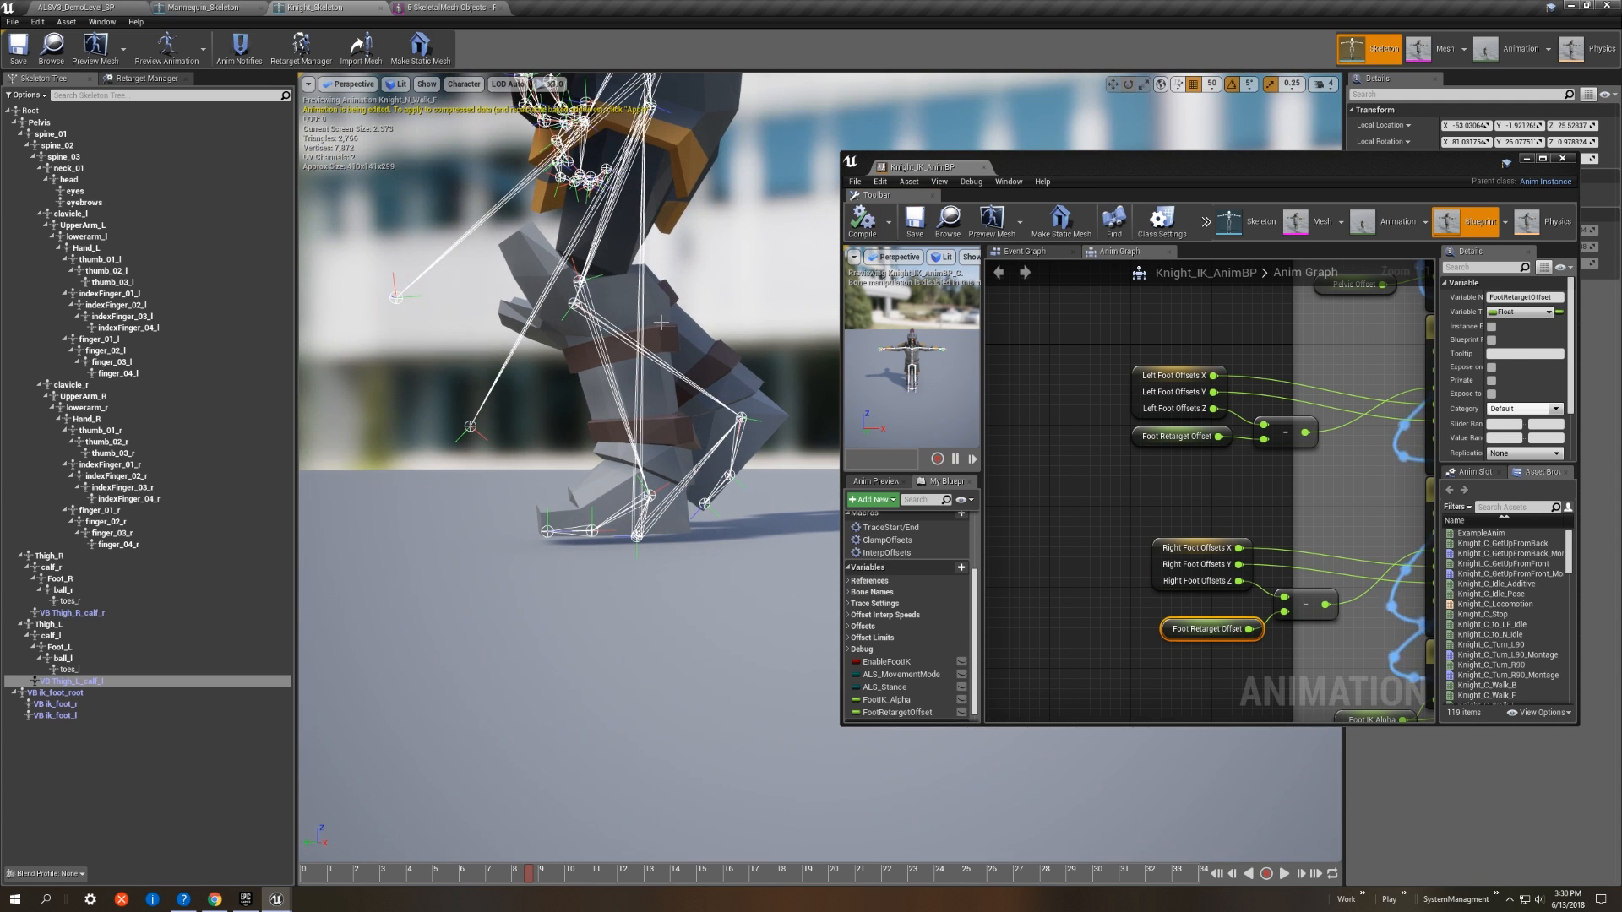
scroll(1511, 428, "down", 2)
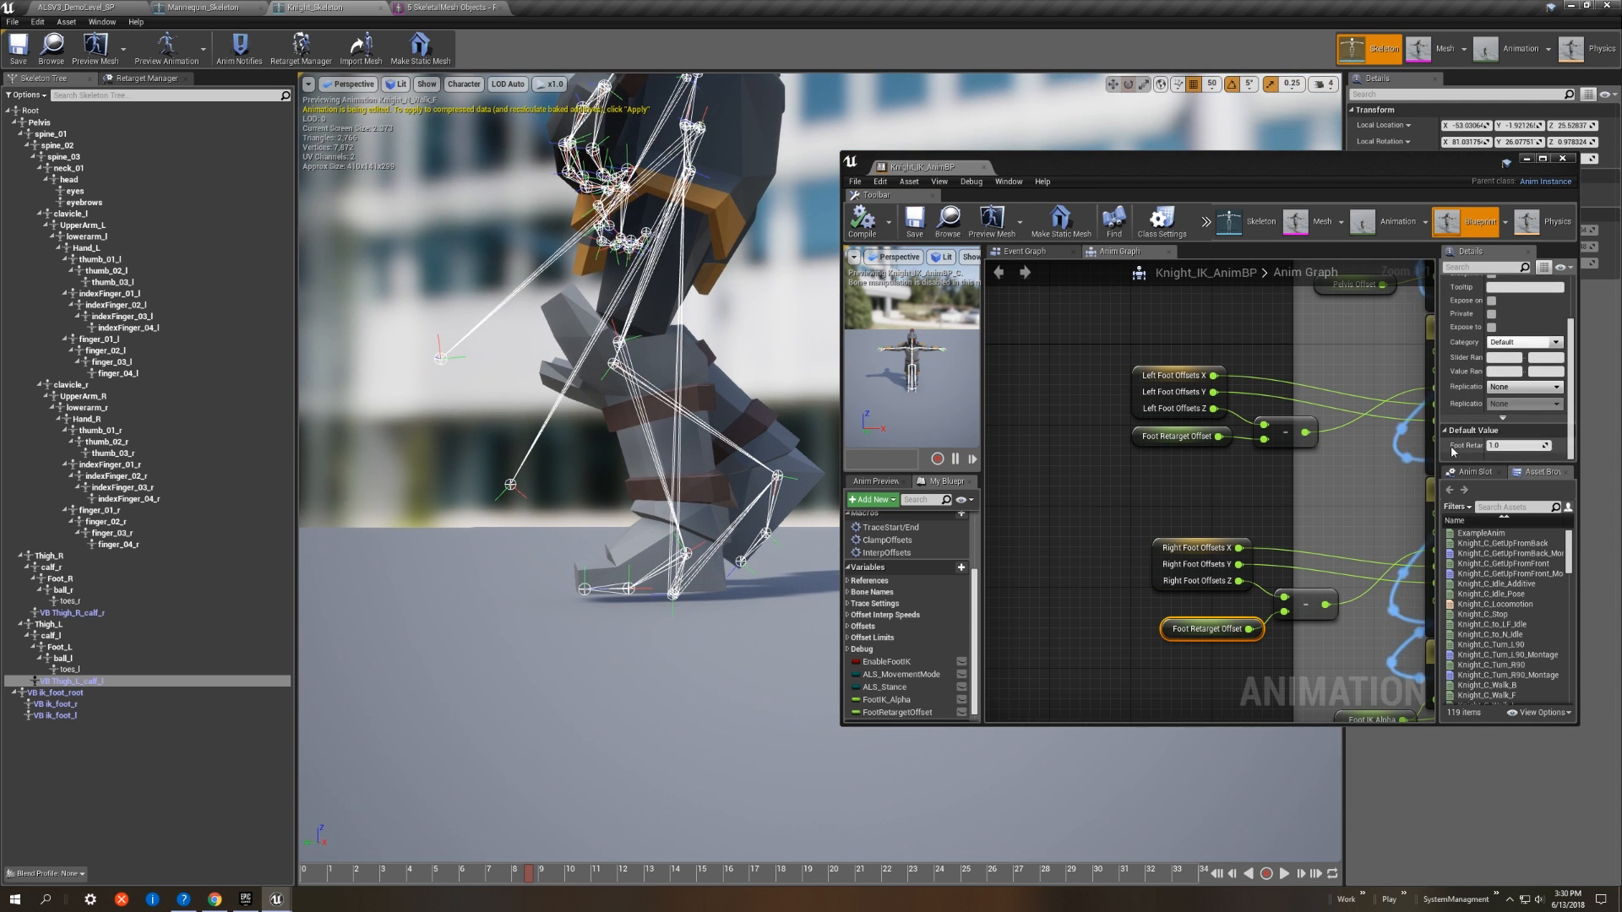
left_click(1495, 445)
key("Return")
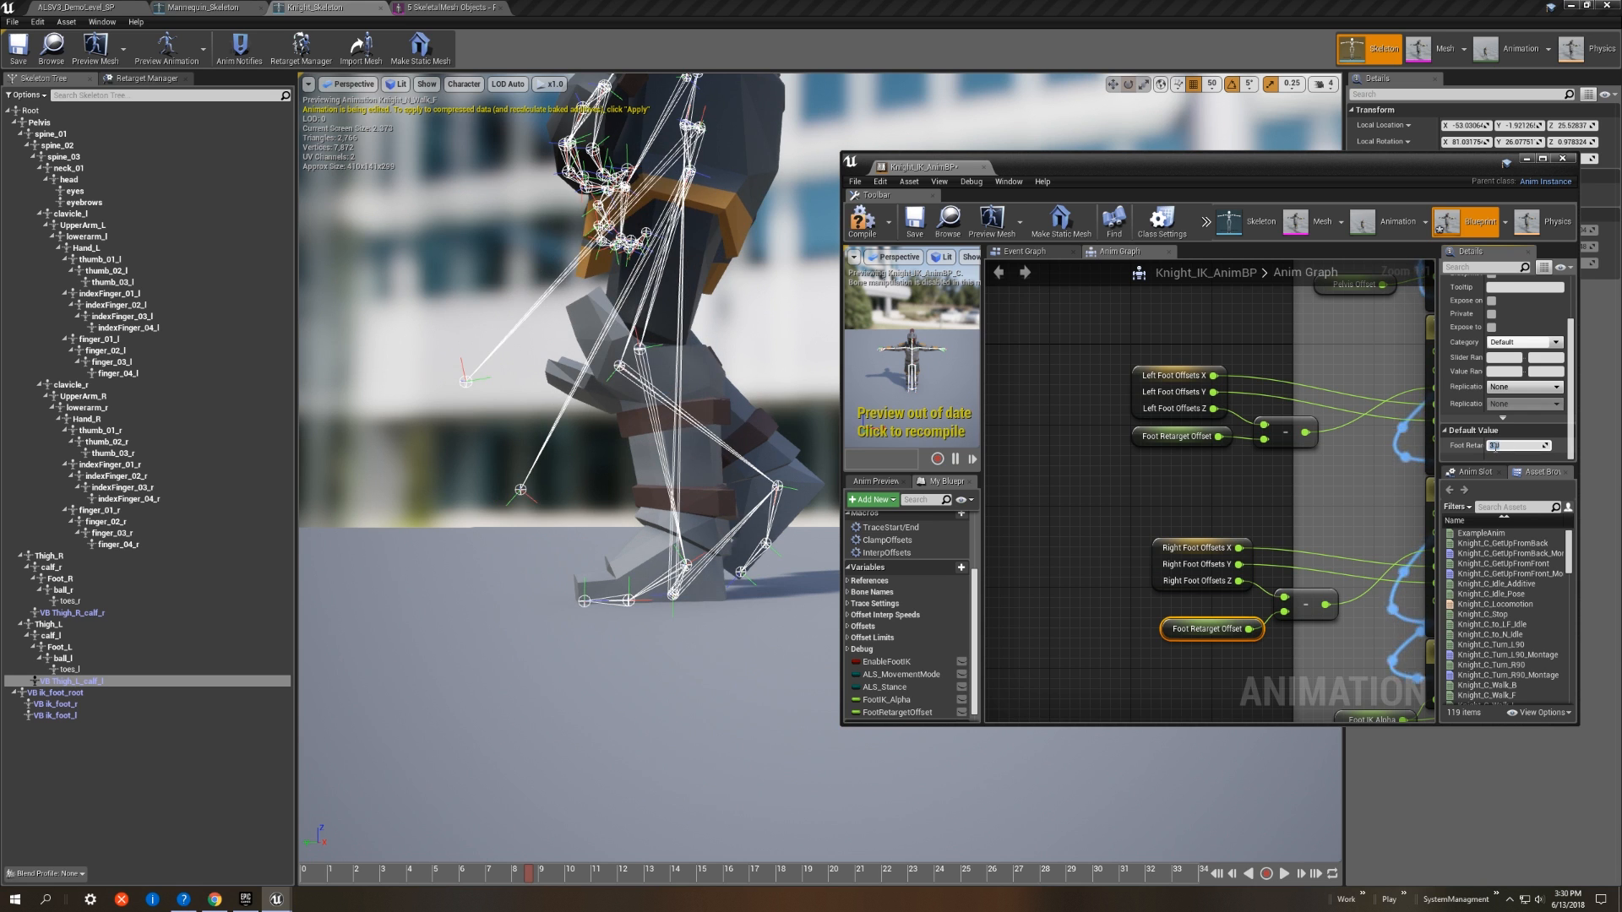
right_click_drag(652, 522, 642, 536)
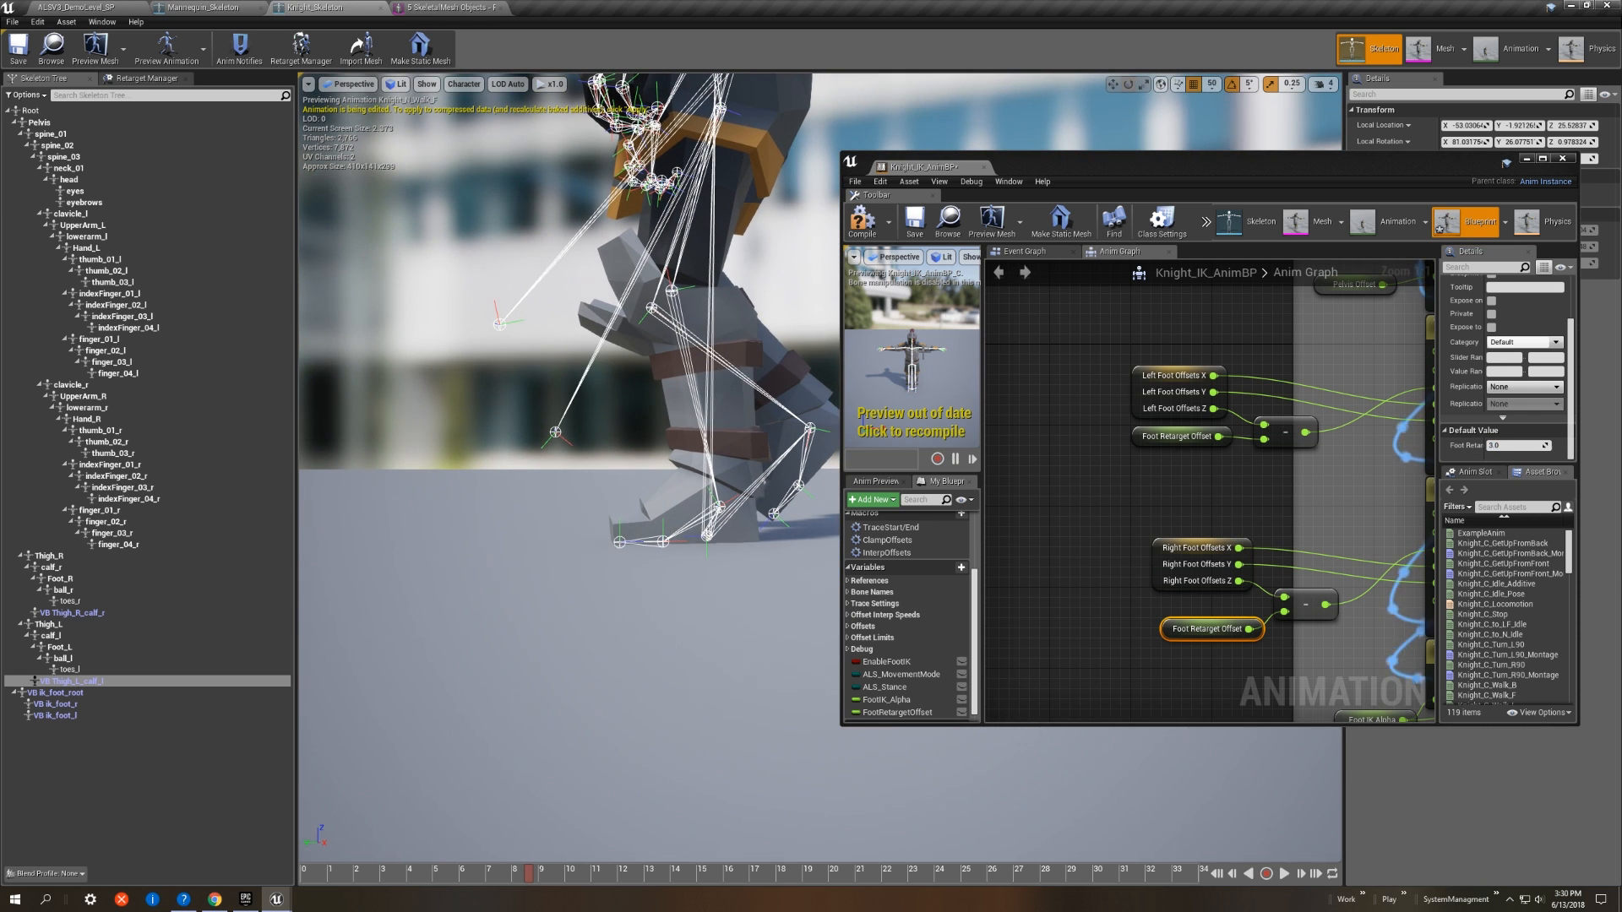
left_click(861, 222)
right_click_drag(652, 521, 680, 488)
left_click_drag(412, 875, 716, 875)
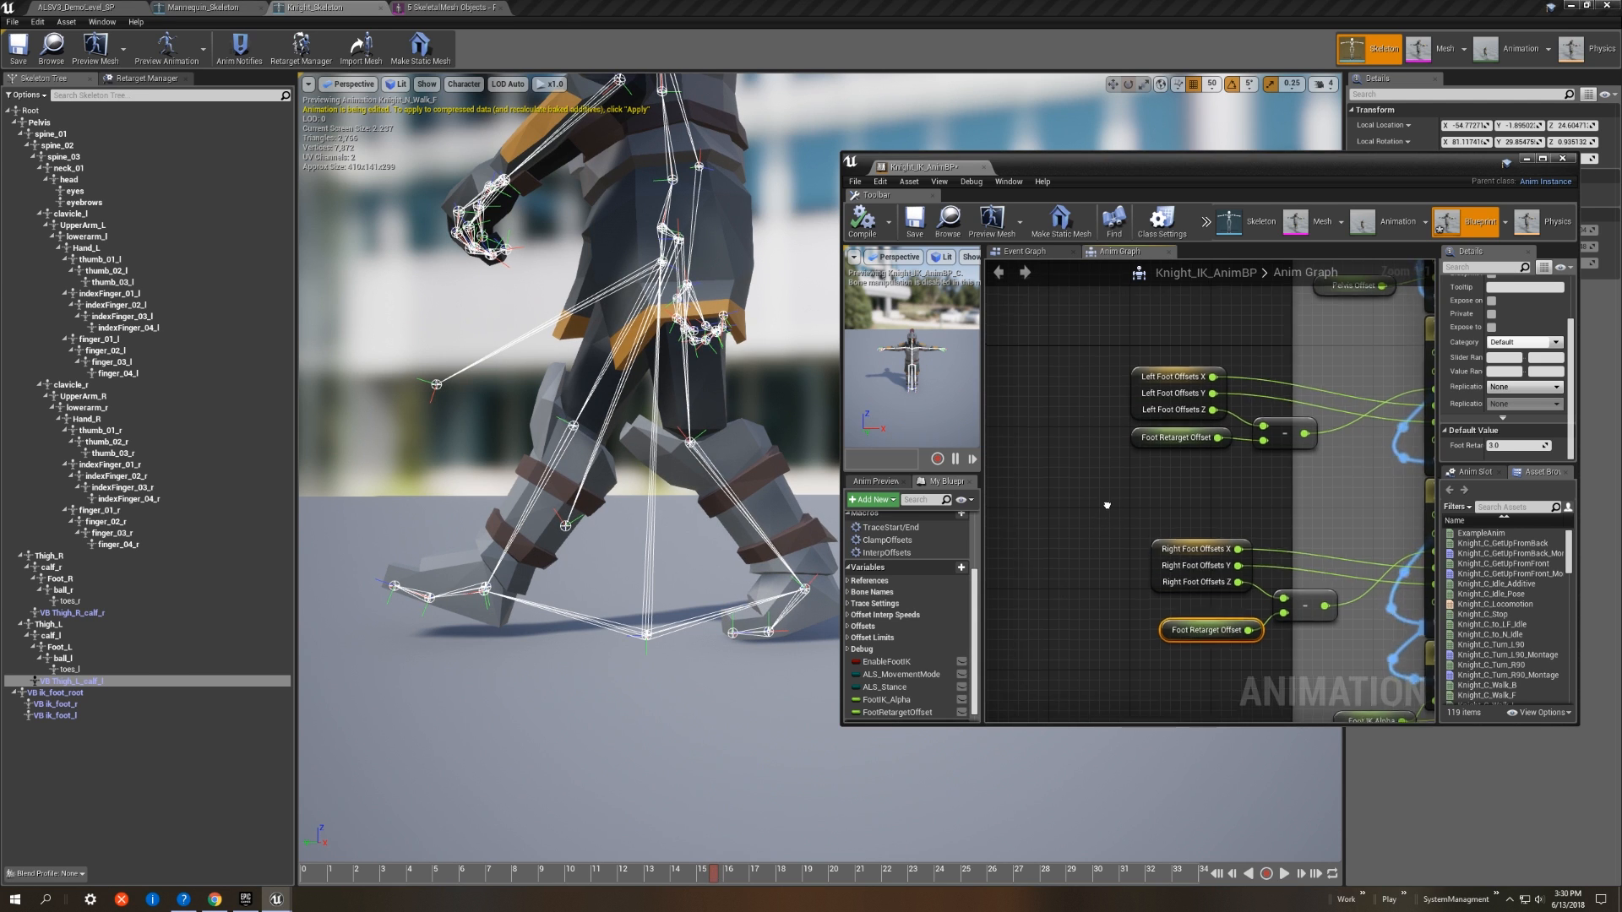
Step: Insert a float subtraction between Pelvis Offset and the pelvis bone node's translation input
right_click_drag(1296, 395, 1253, 519)
left_click_drag(1309, 418, 1094, 407)
left_click_drag(1128, 397, 1394, 399)
type("-")
key("Down")
key("Return")
right_click_drag(1117, 439, 1160, 402)
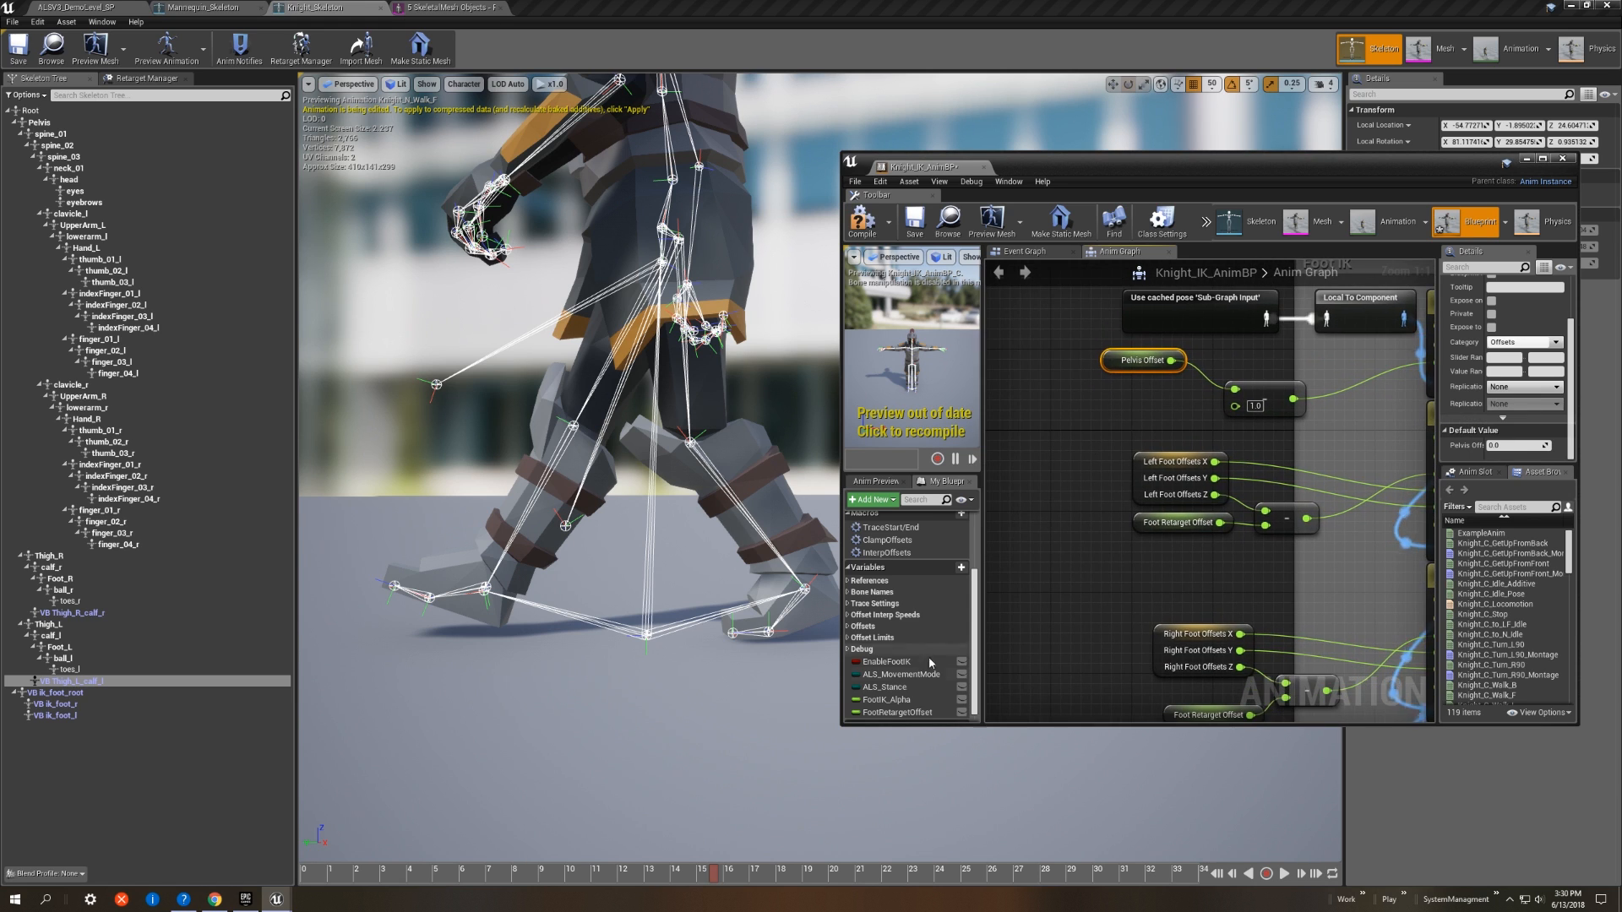
Step: Promote the pelvis subtraction's second input to a variable named PelvisRetargetOffset
left_click_drag(1235, 407, 1156, 449)
left_click(1200, 499)
type("PelvisRetargetOffset")
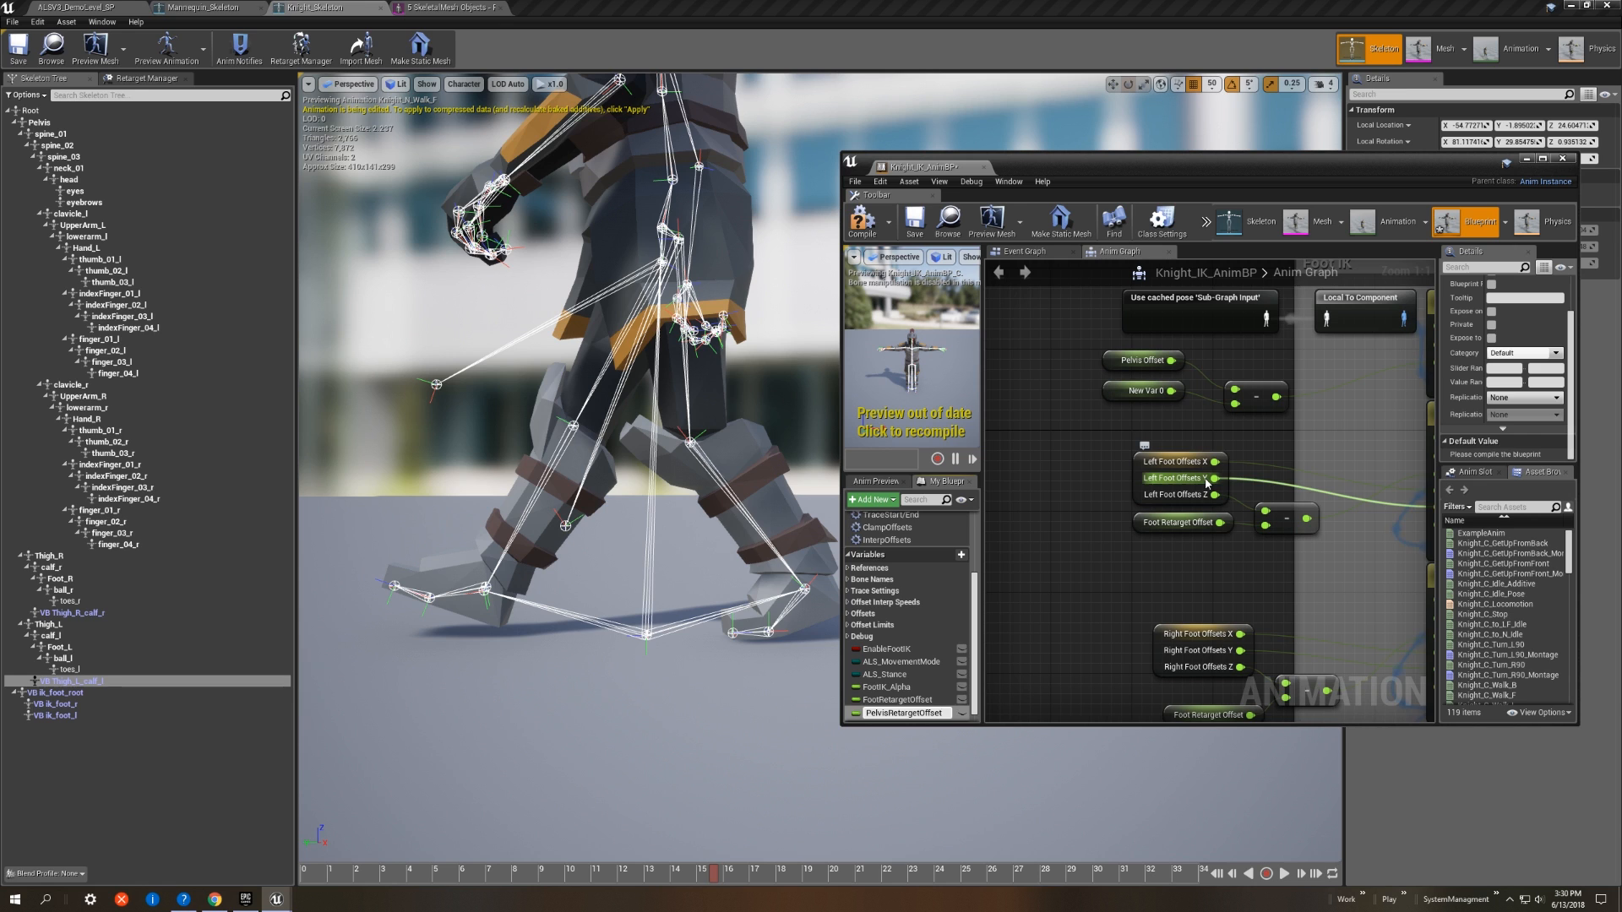
key("Return")
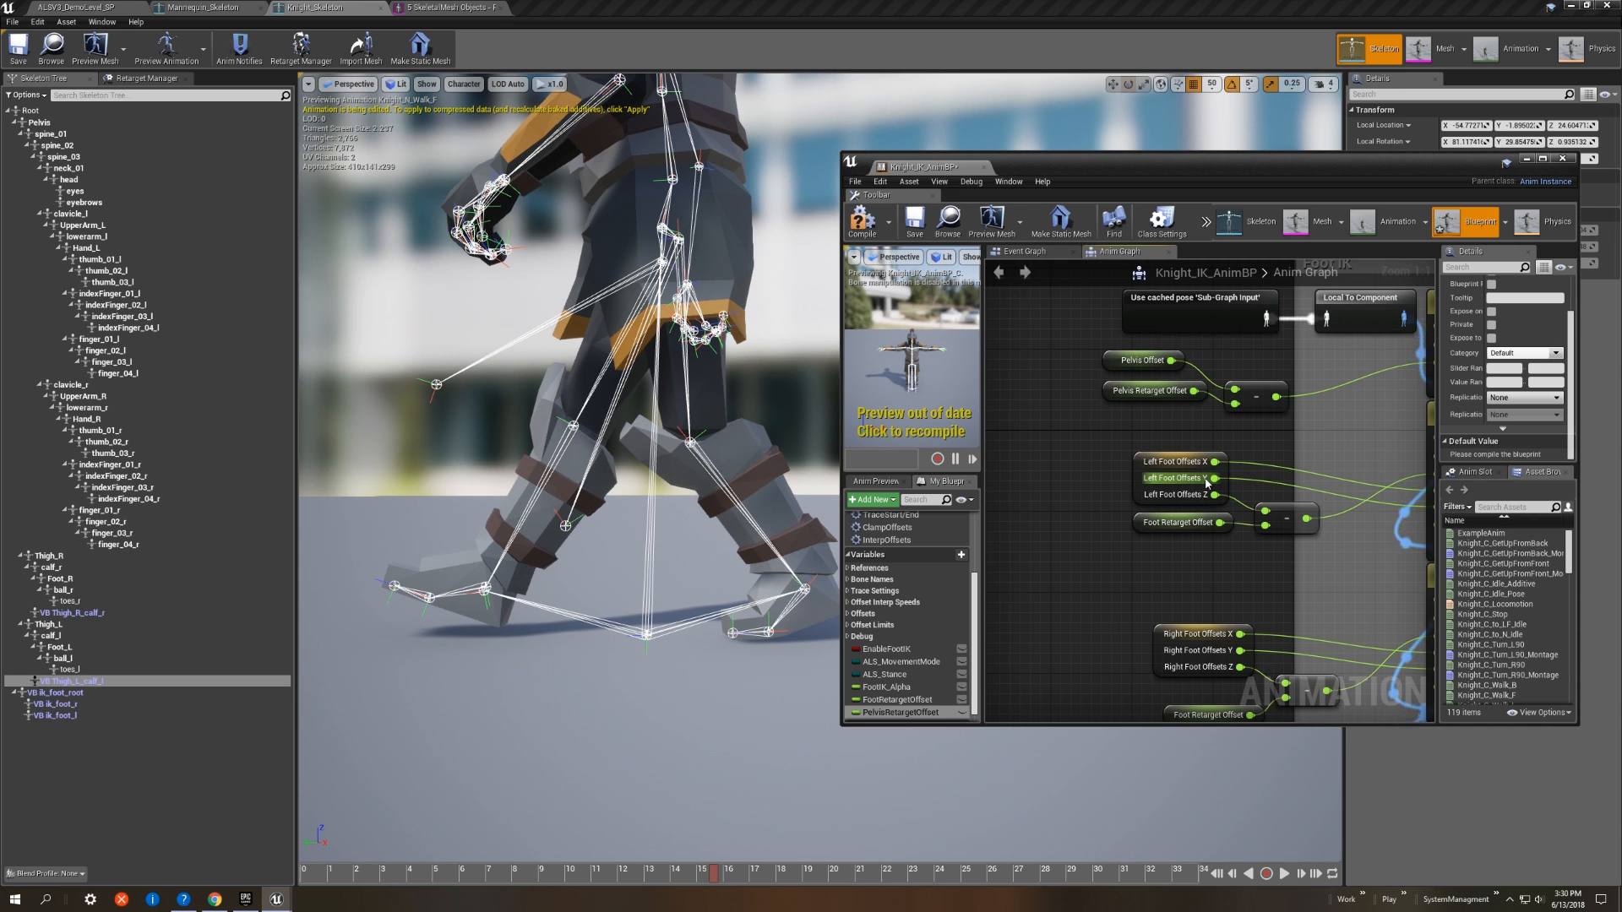
left_click(901, 712)
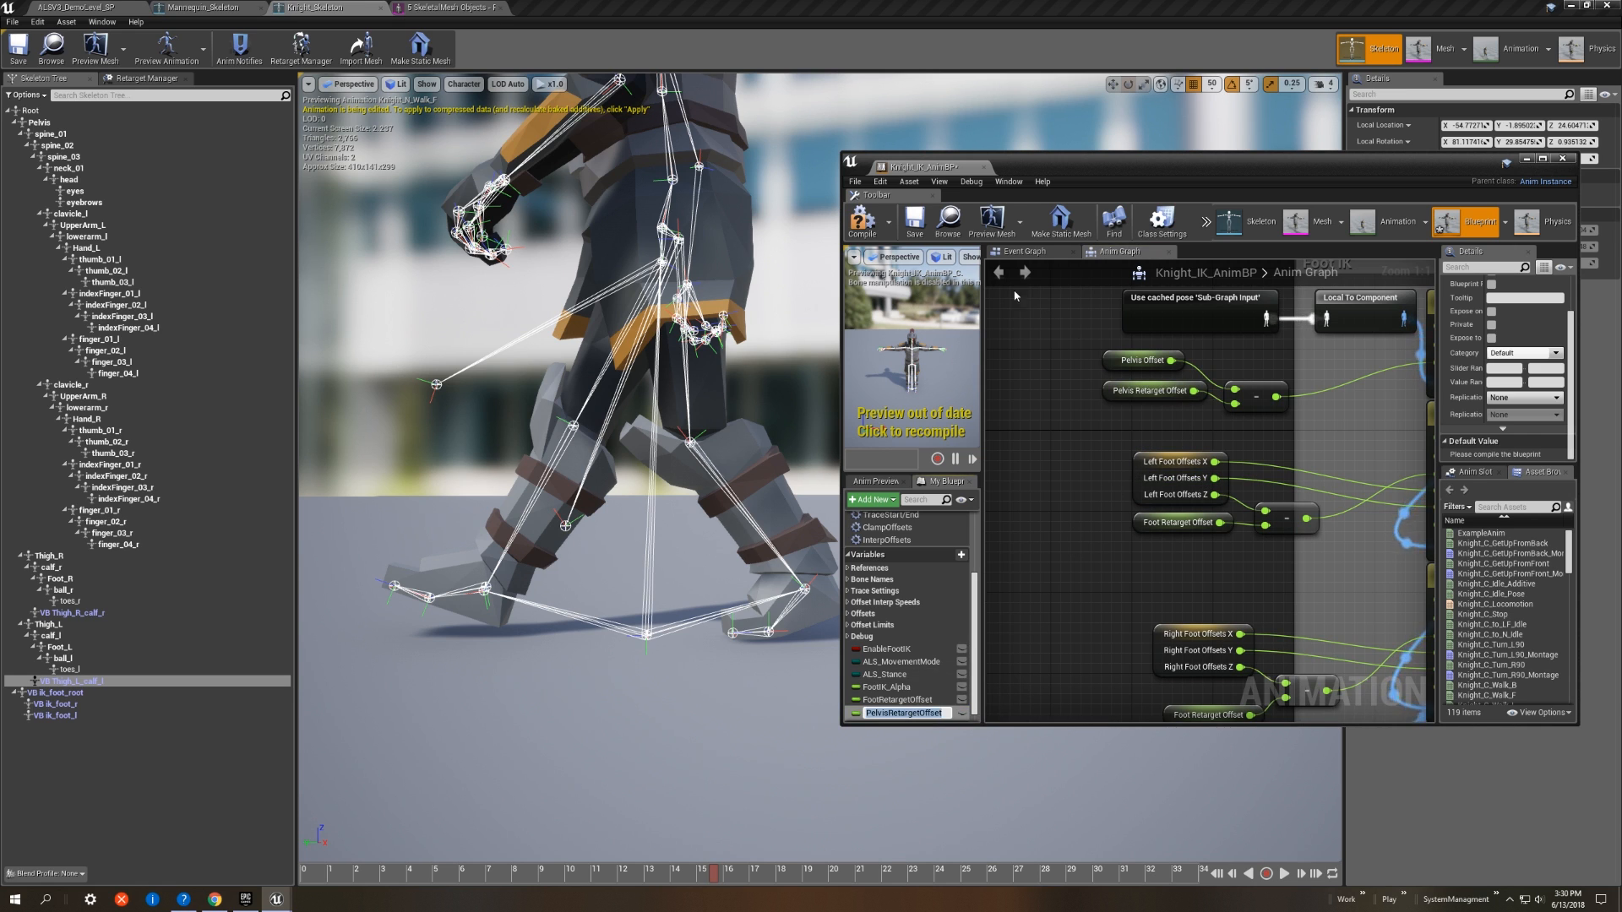
Step: Compile, set PelvisRetargetOffset's default value to 1.5, check the walk pose at another frame, and compile and save the blueprint
left_click(862, 222)
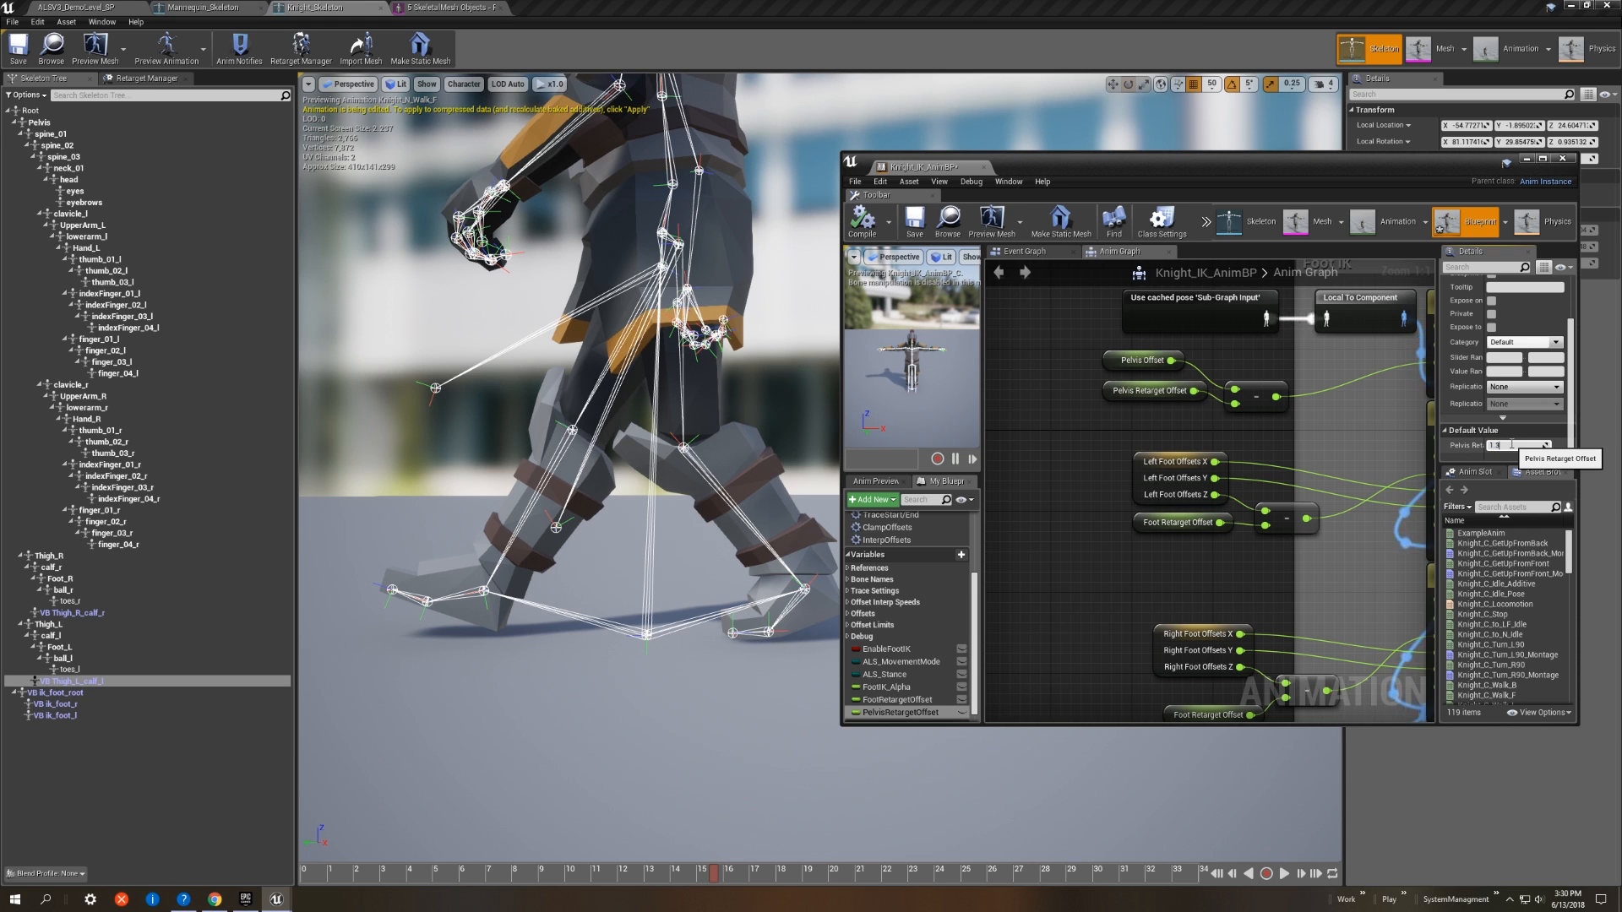
left_click(1511, 445)
type("1.5")
key("Return")
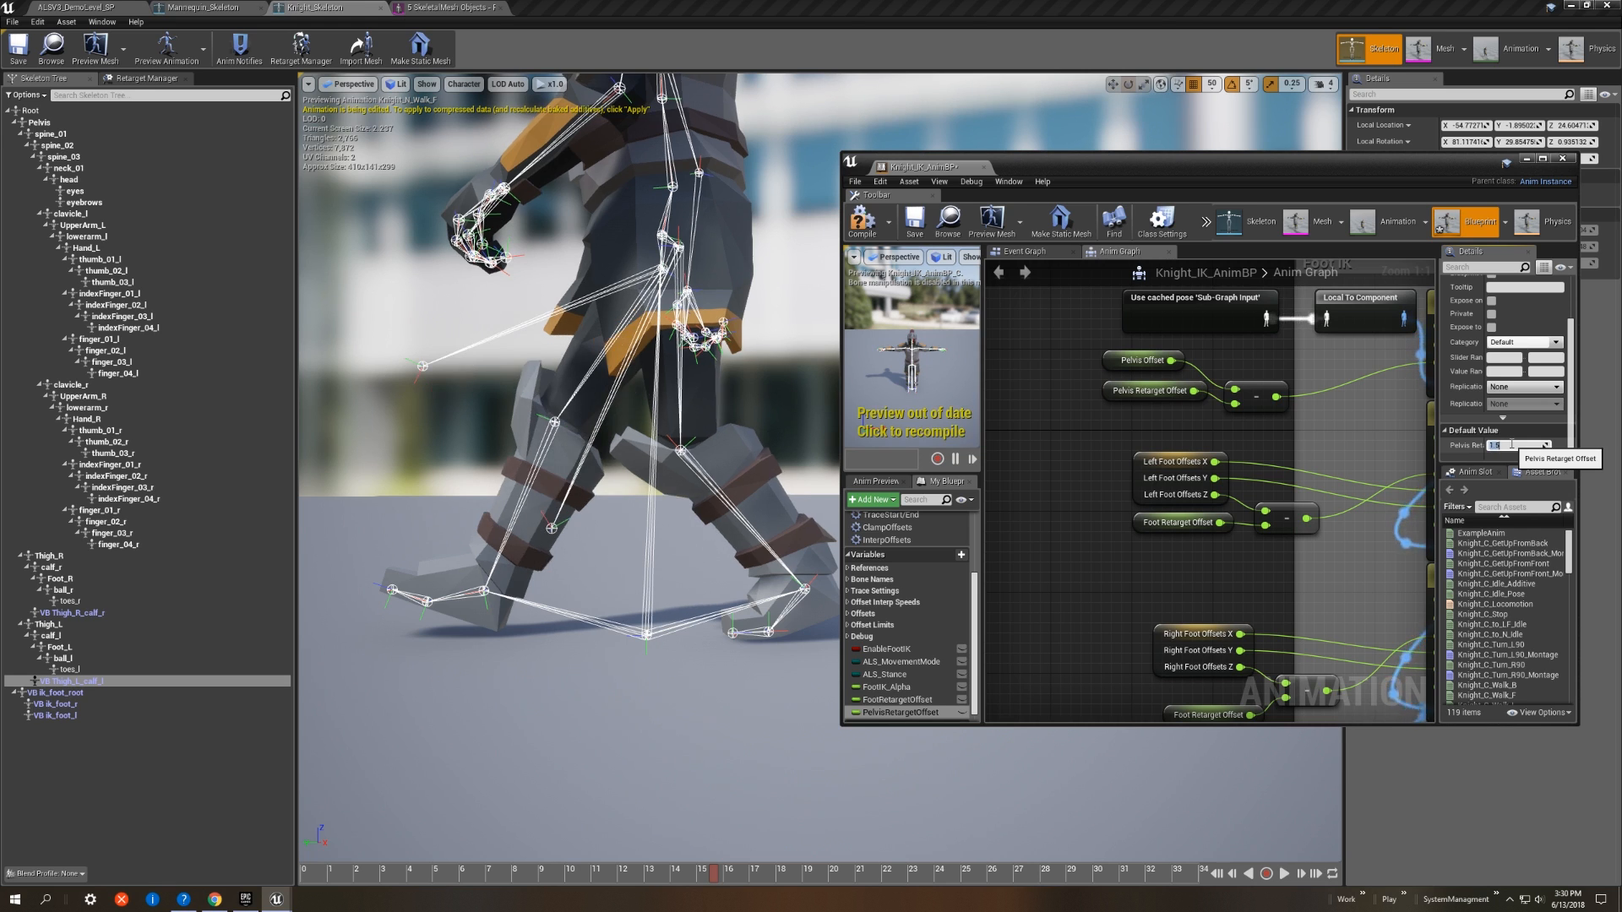
left_click_drag(348, 879, 302, 853)
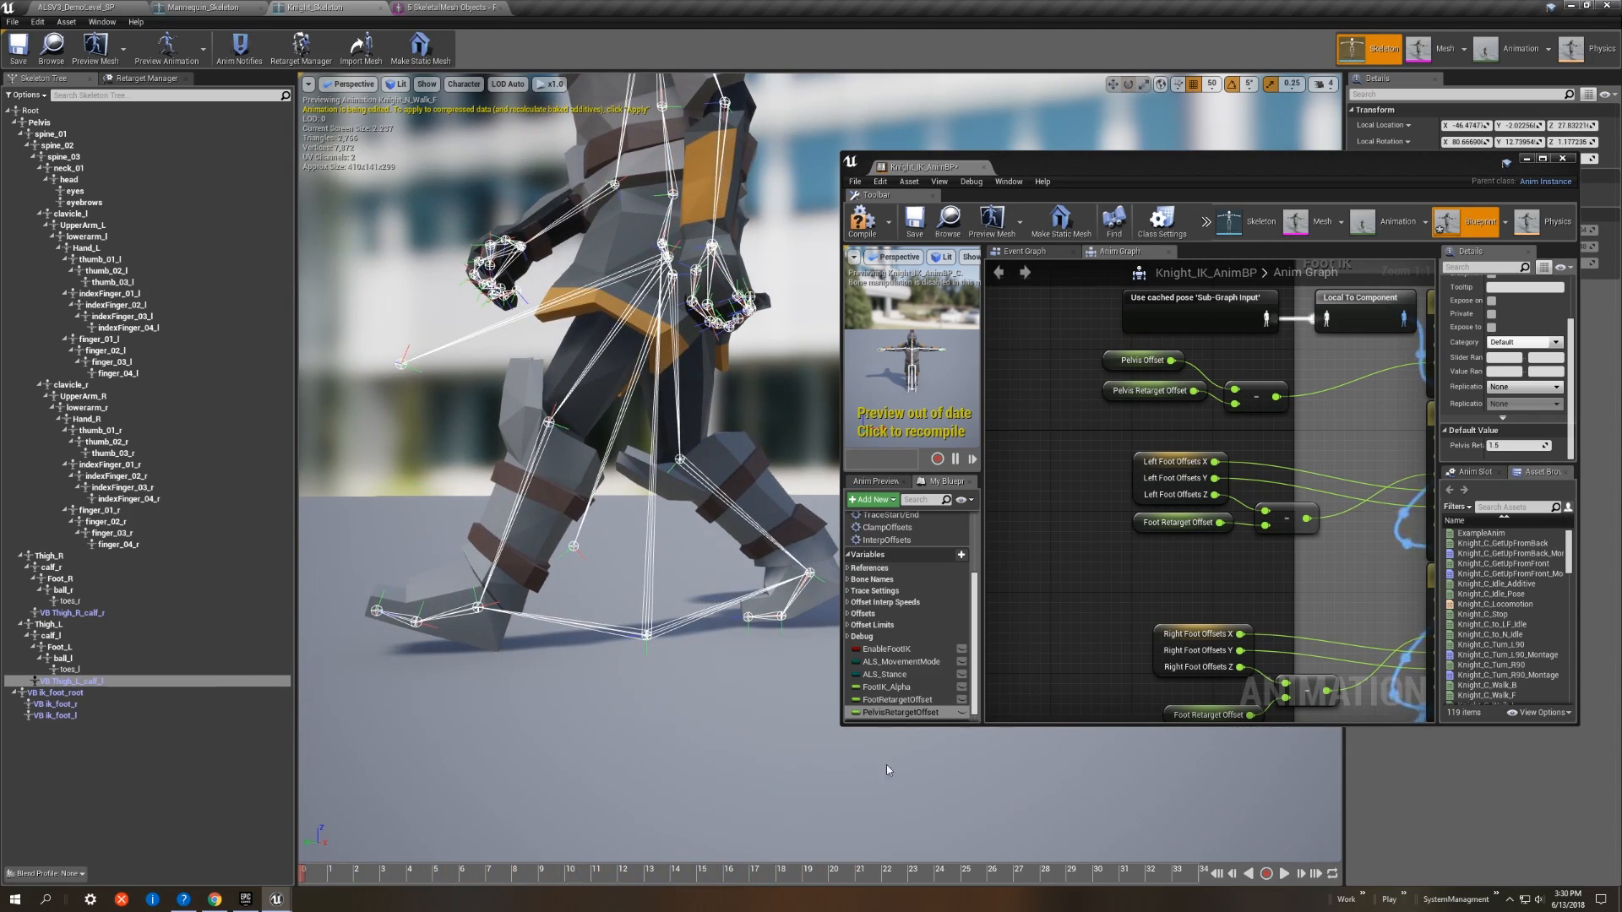
left_click(910, 239)
Step: Dock Knight_IK_AnimBP back among the main editor tabs and switch to the demo level
right_click_drag(1066, 353, 1047, 346)
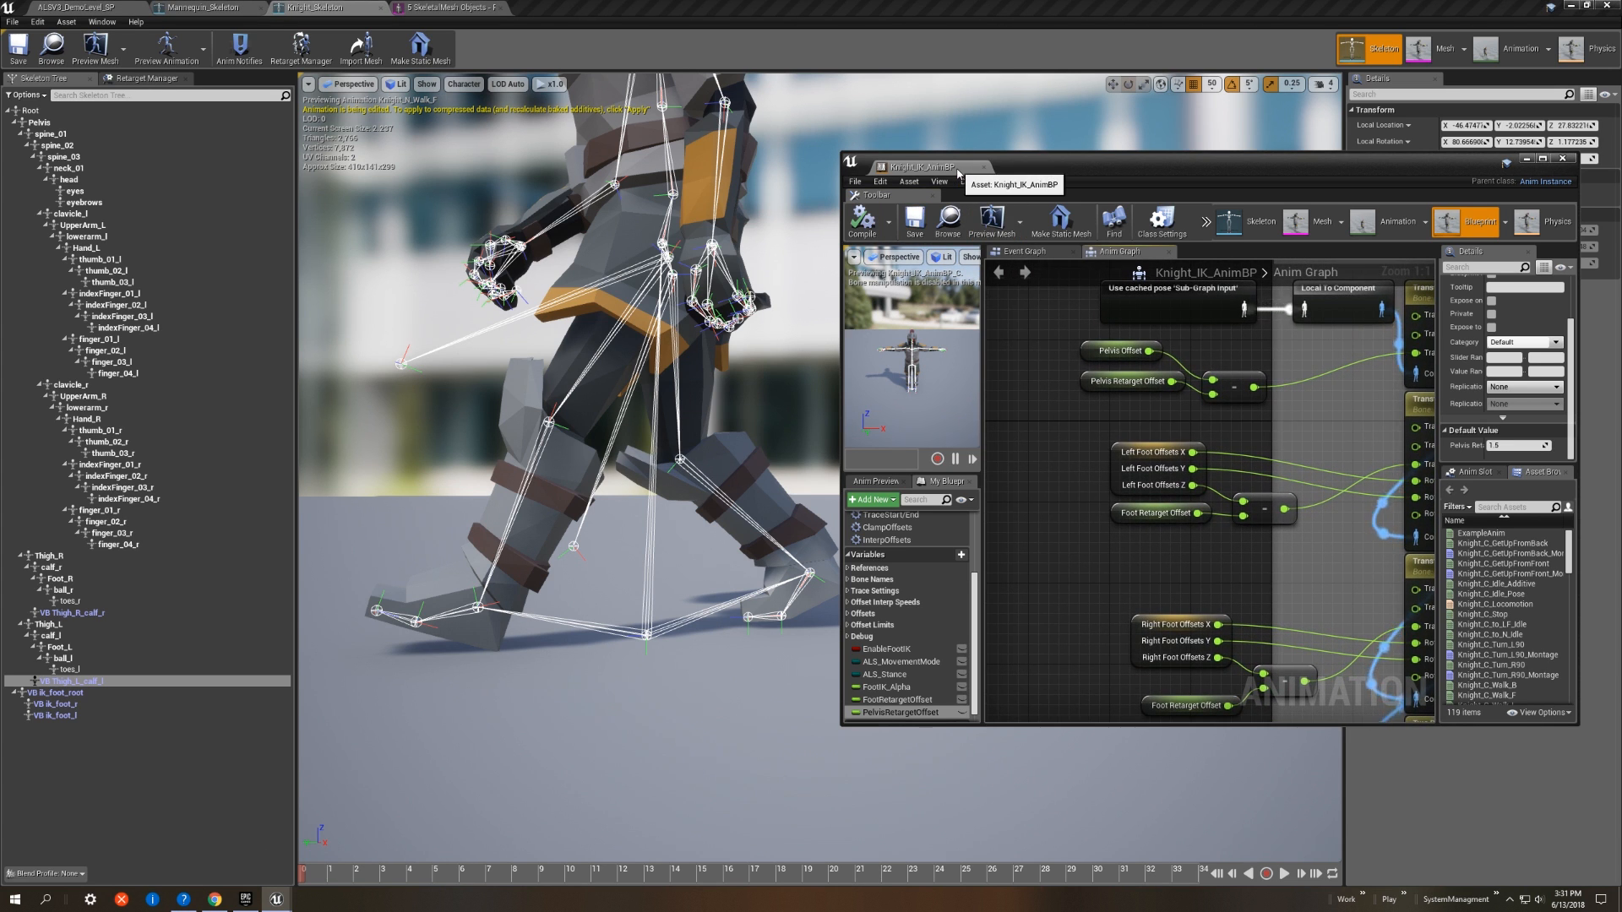
left_click_drag(957, 171, 833, 8)
left_click(84, 8)
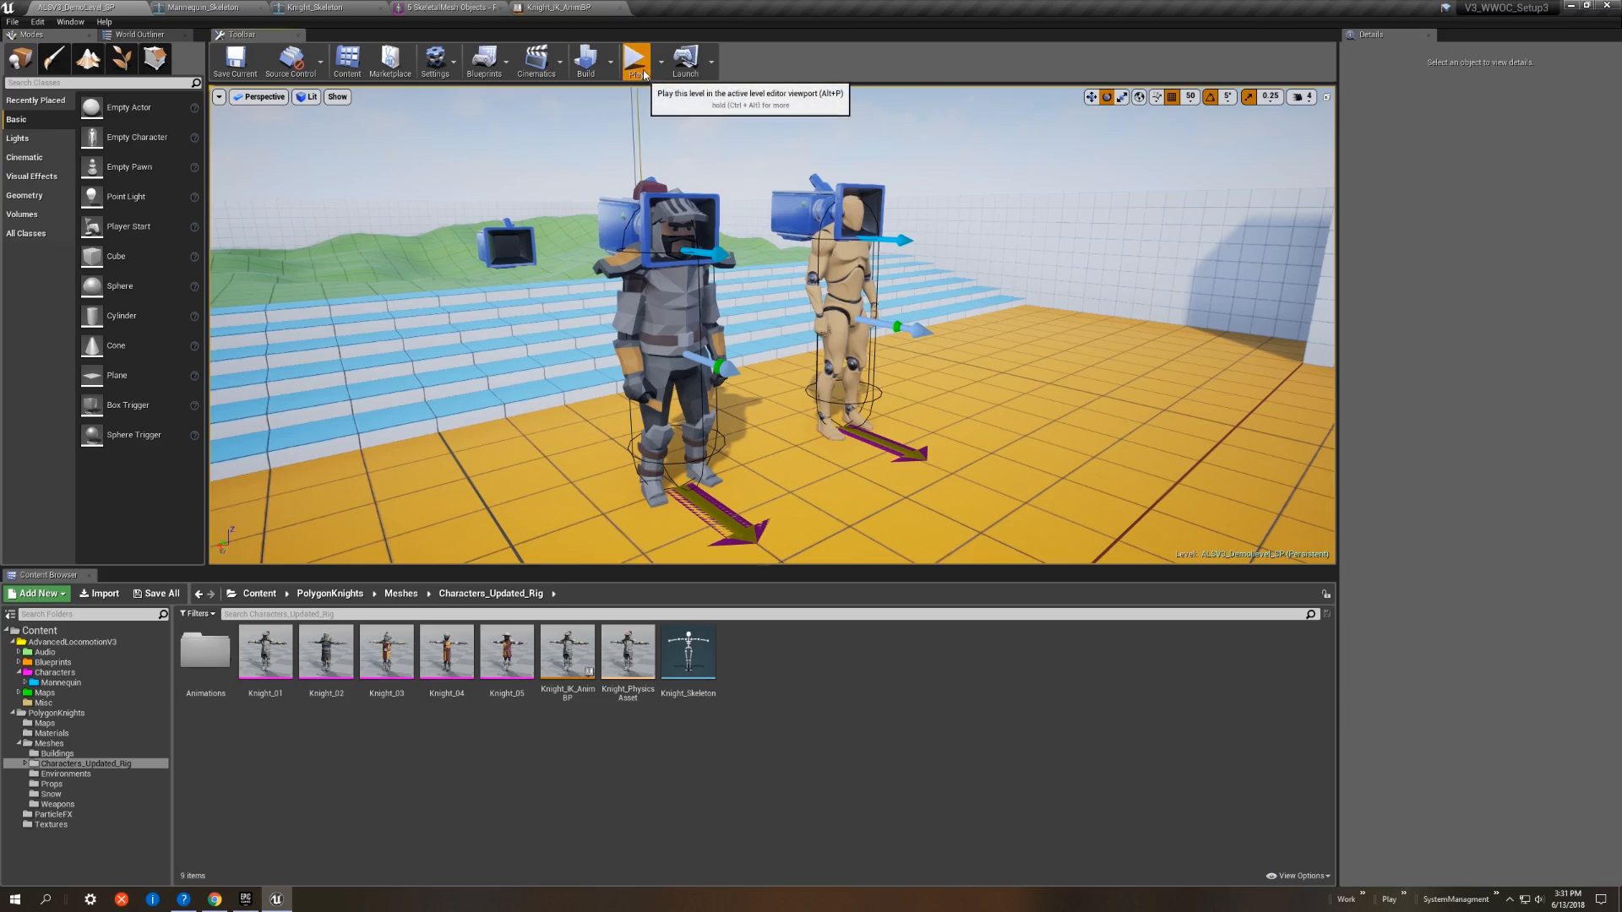
Step: Play the level and test the knight's foot placement on the floor and stairs, its running and its ragdoll
left_click(635, 61)
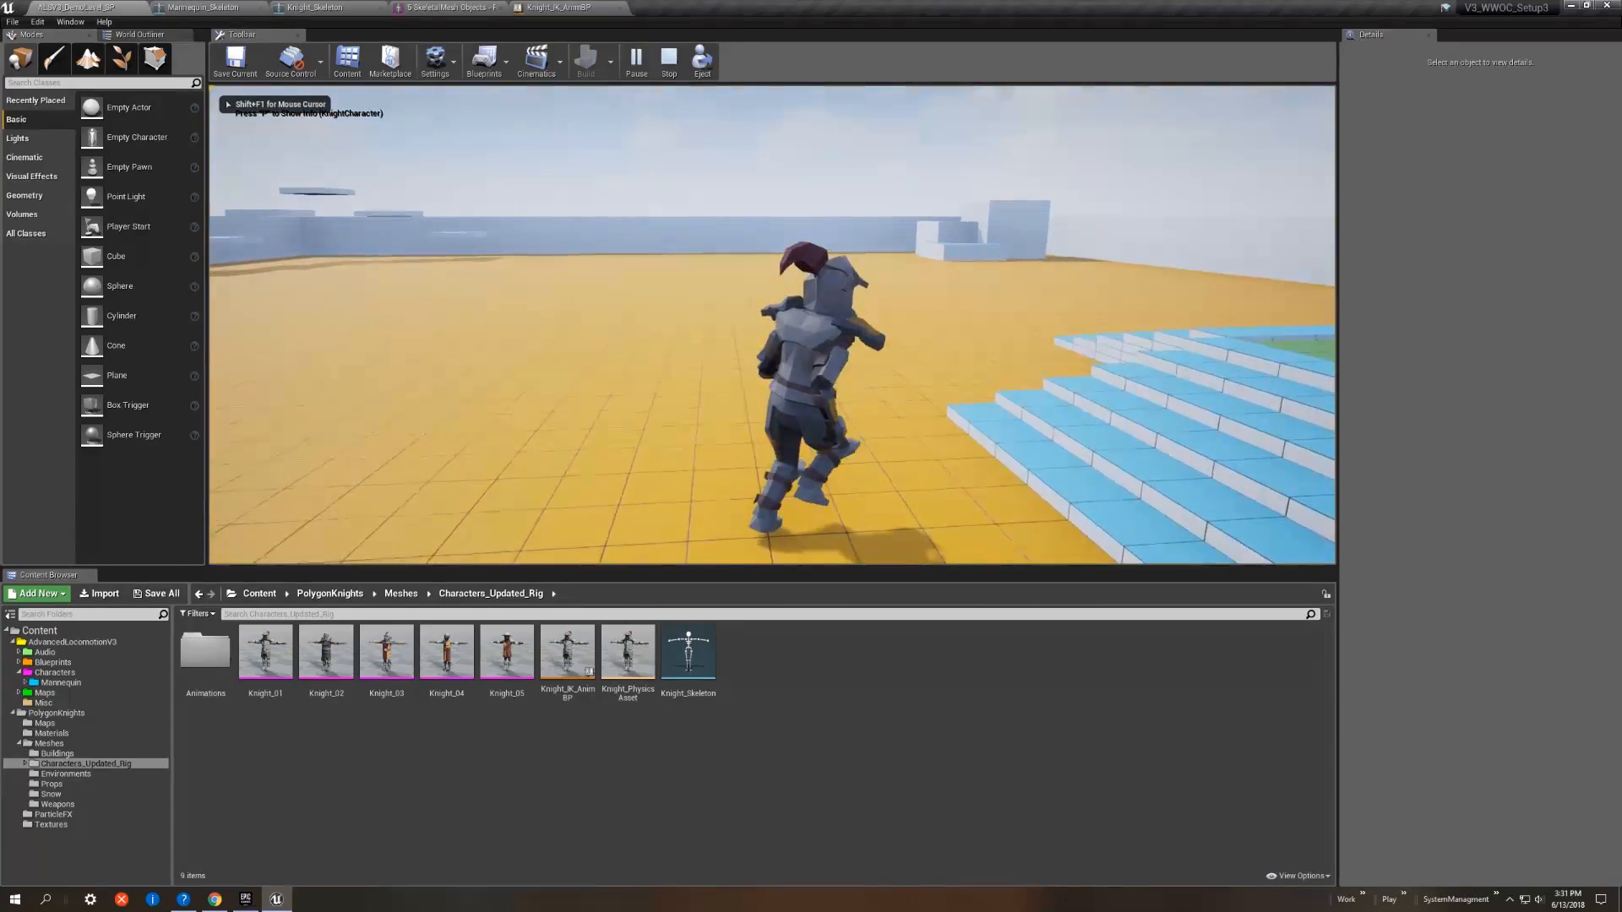
key("d")
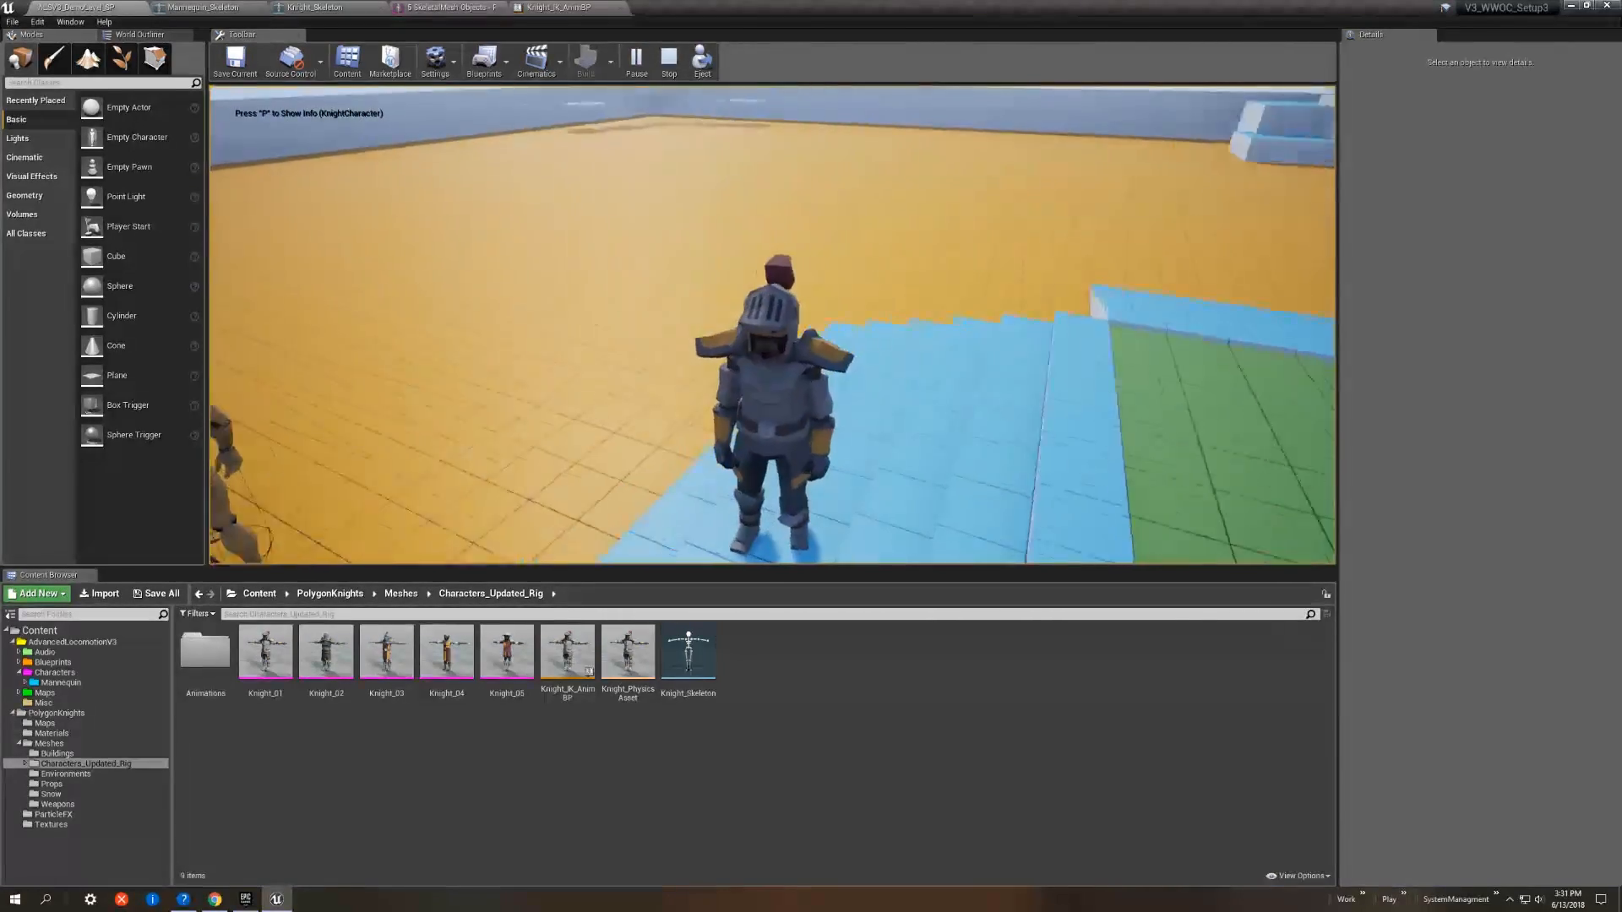
key("w")
key("d")
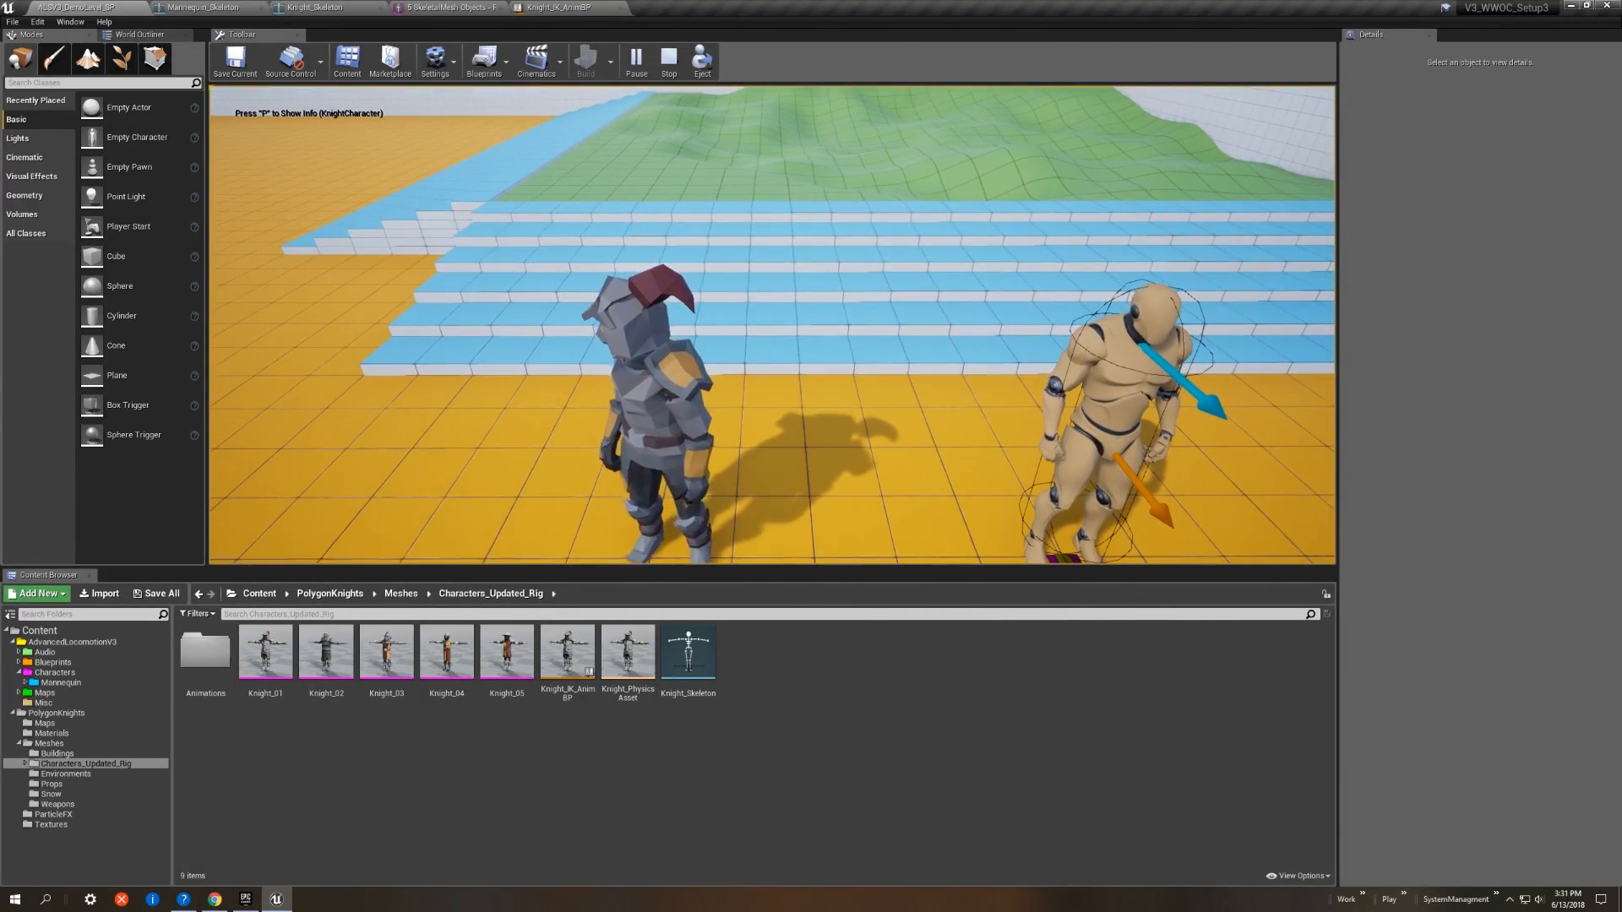
key("w")
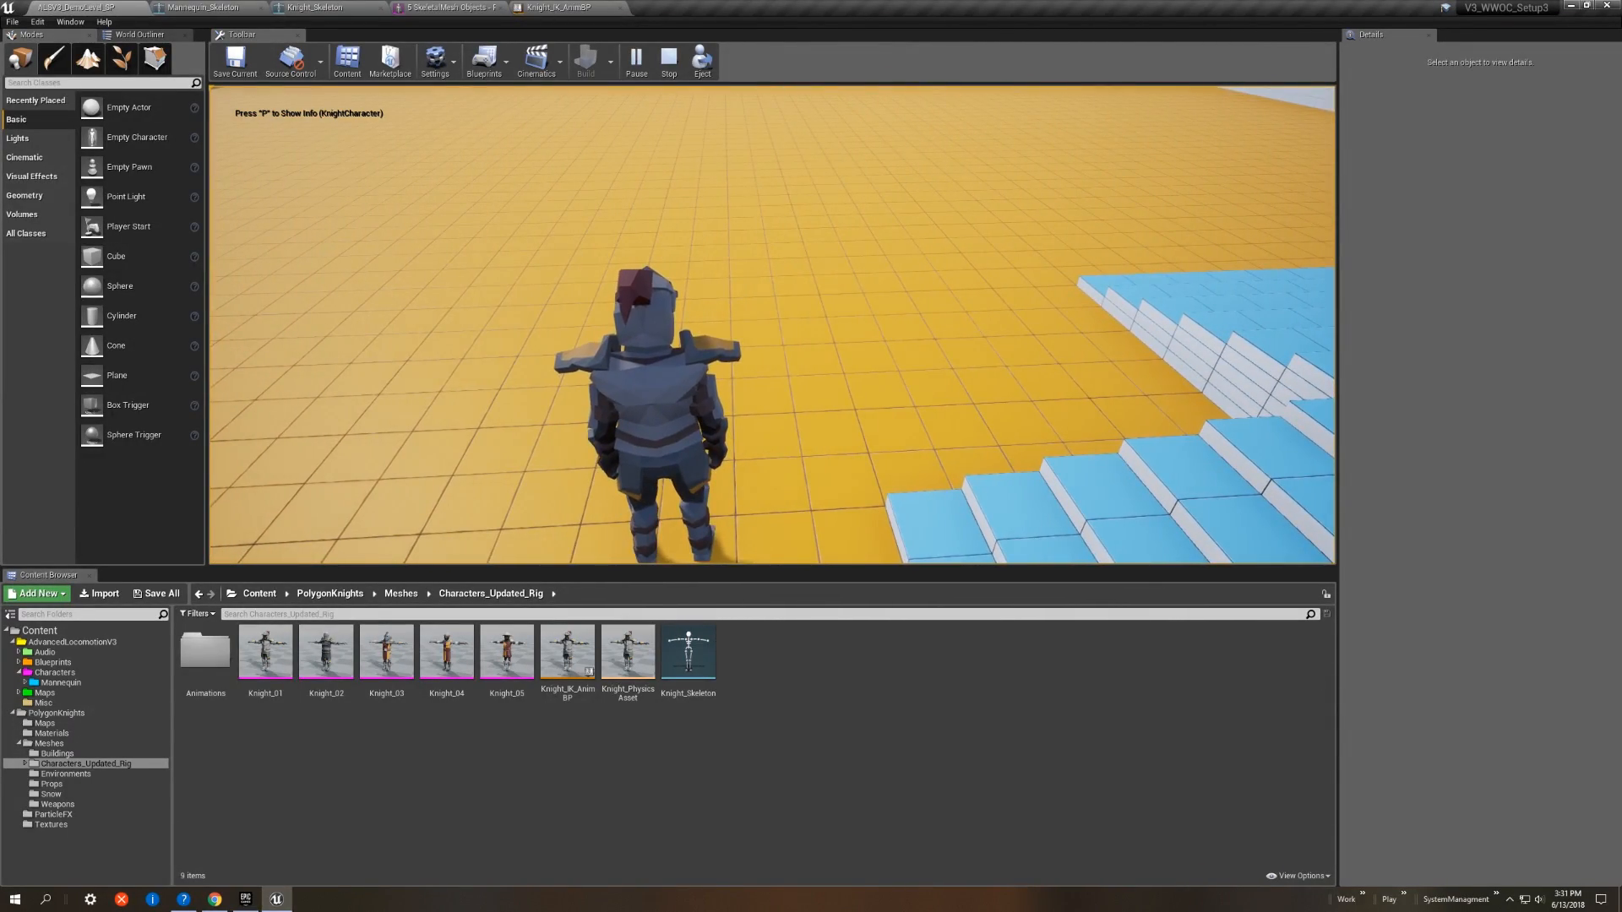
key("d")
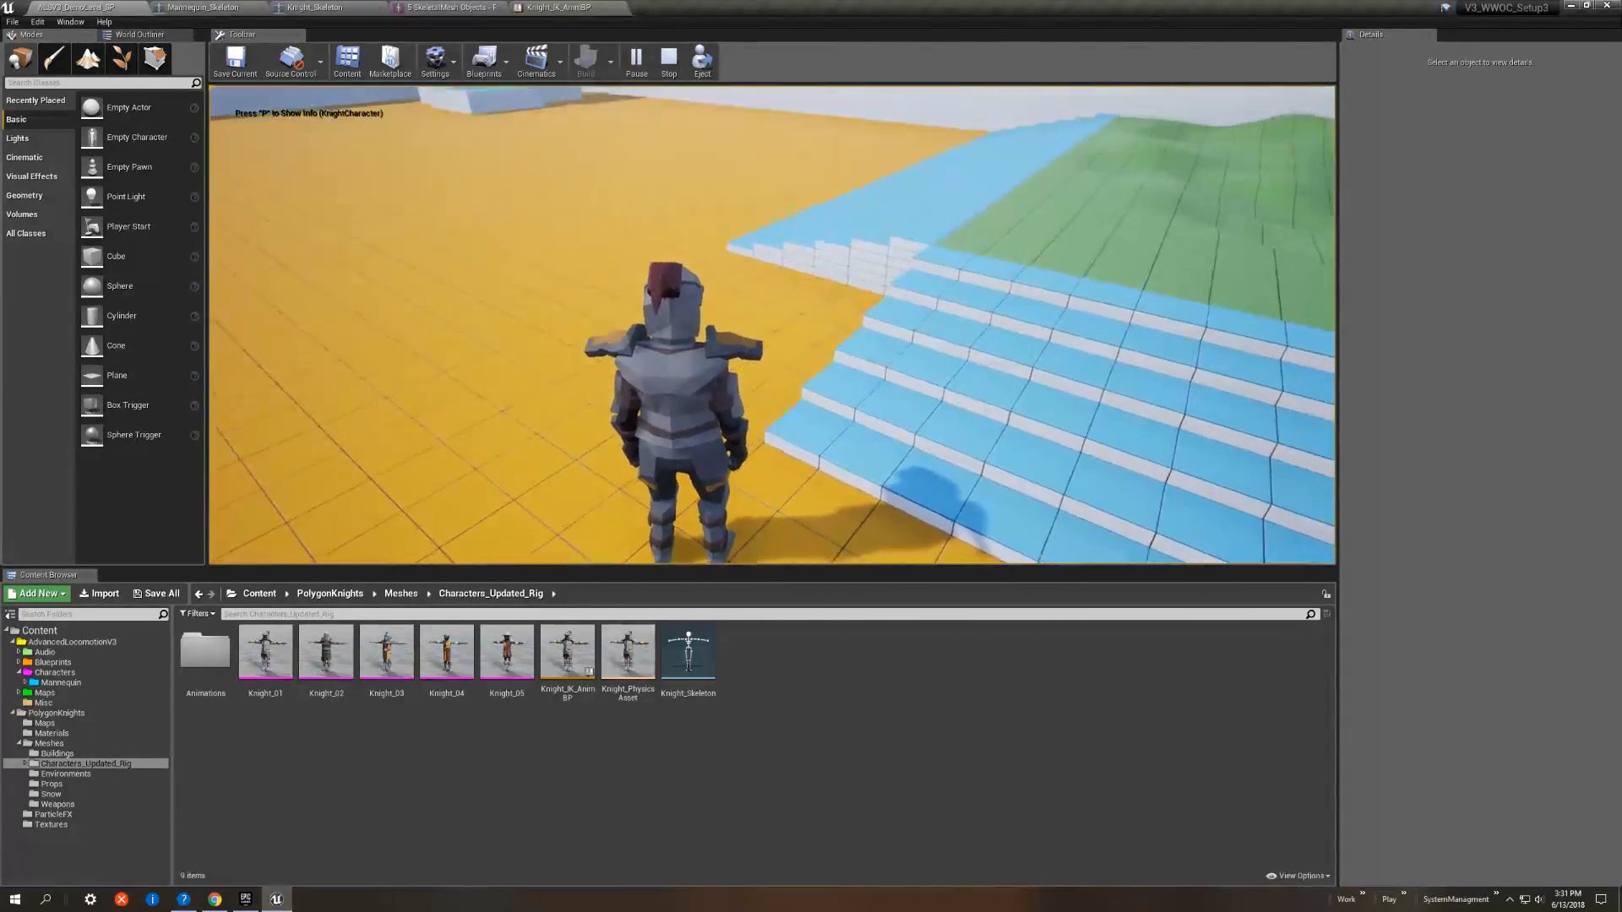
key("w")
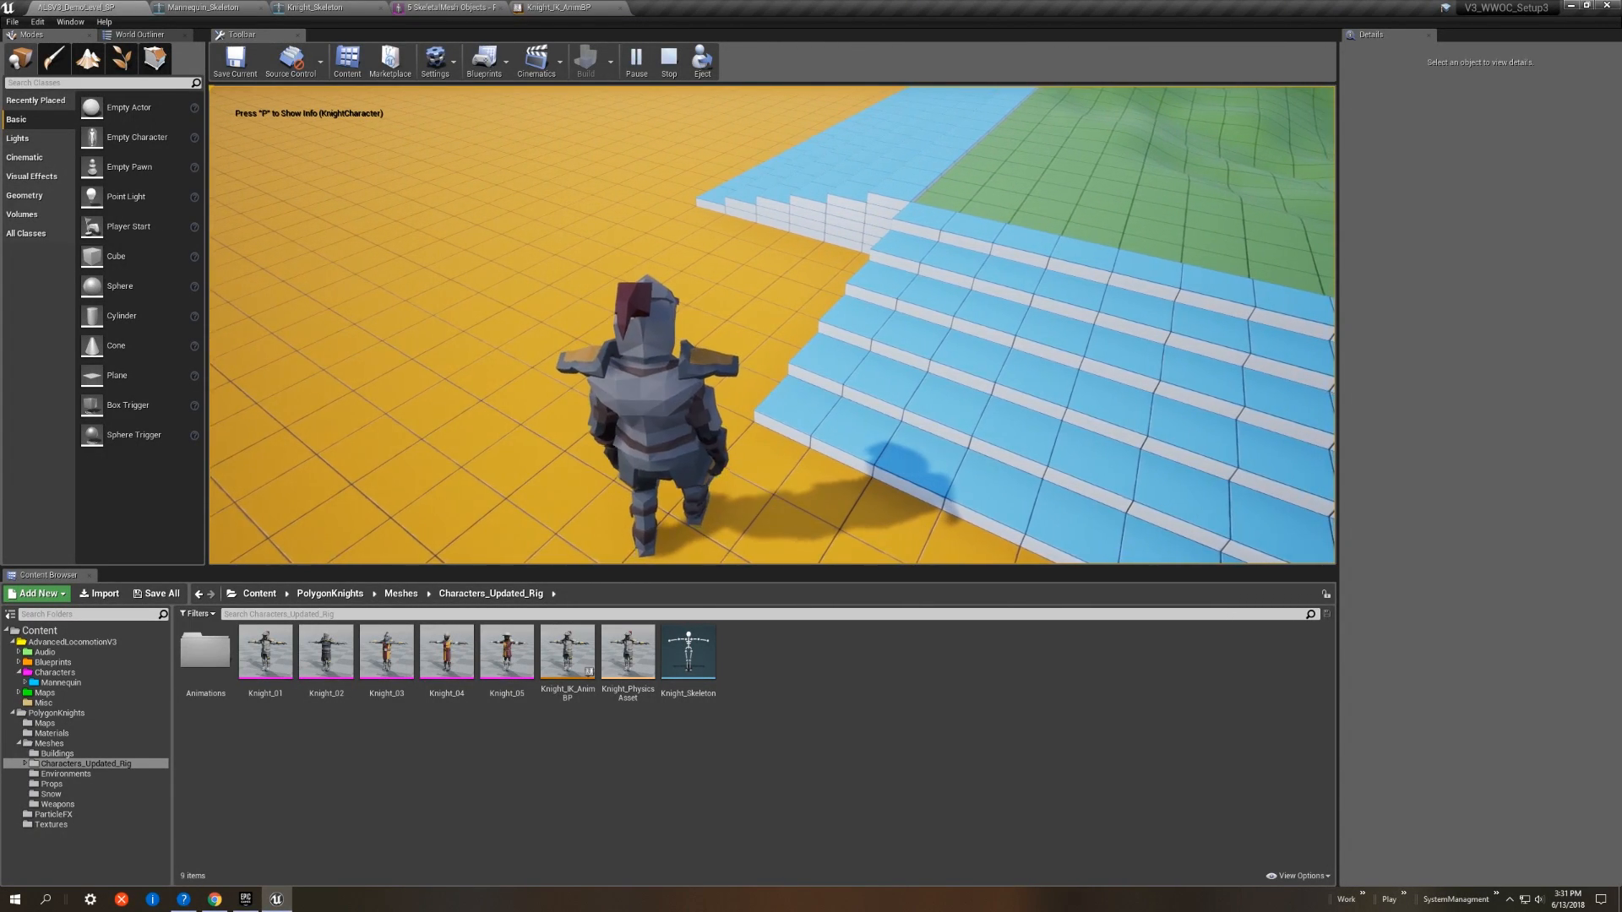
key("w")
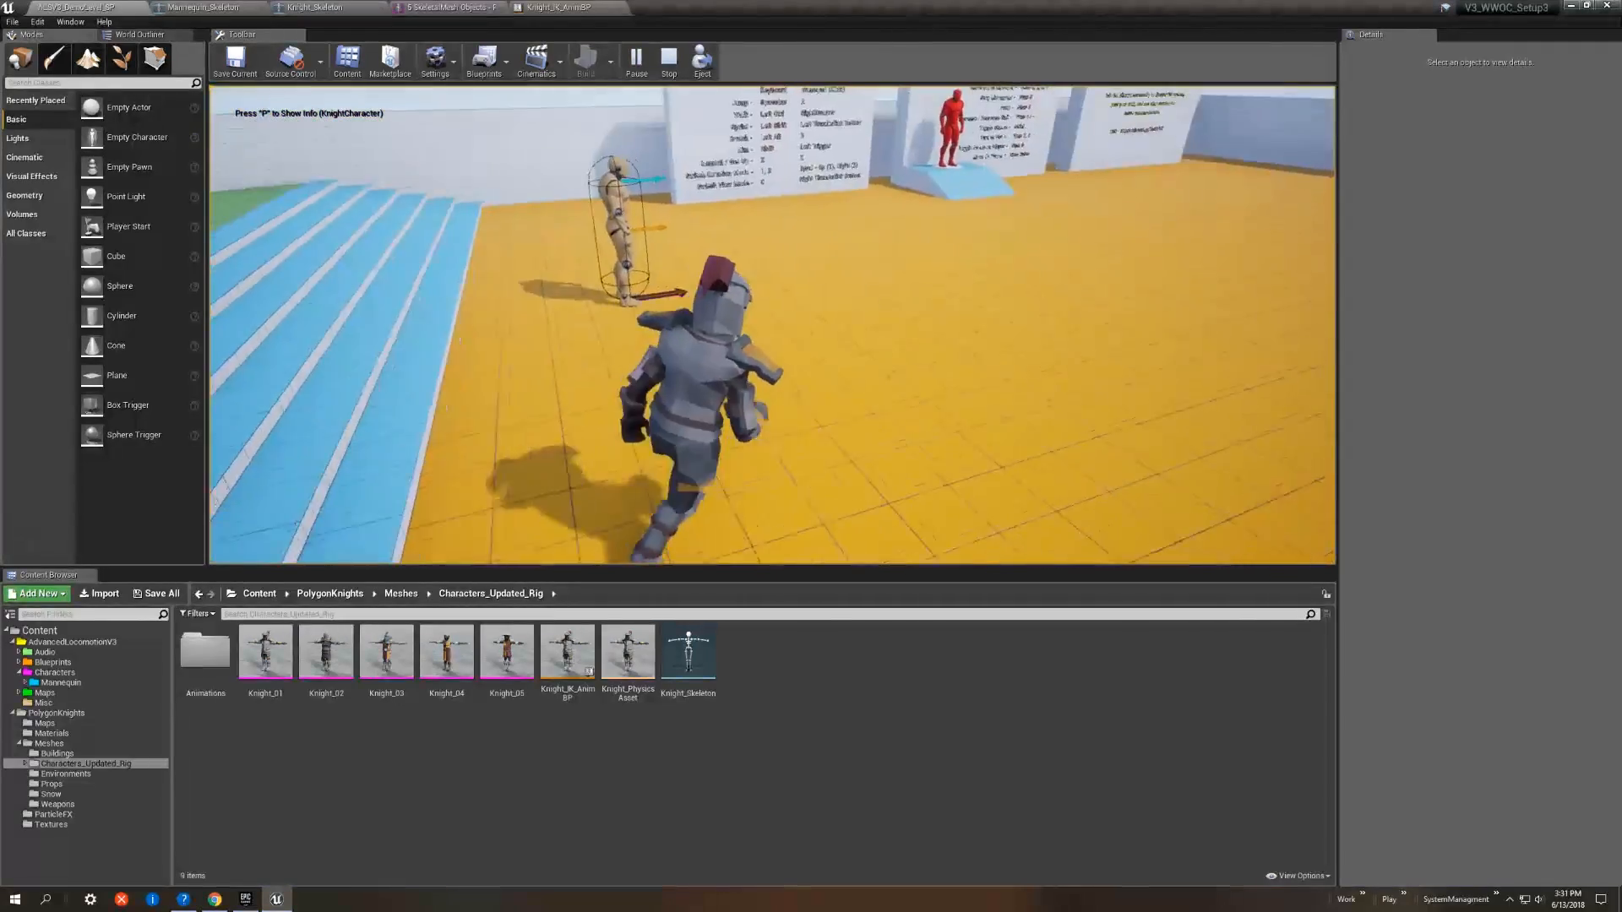
key("x")
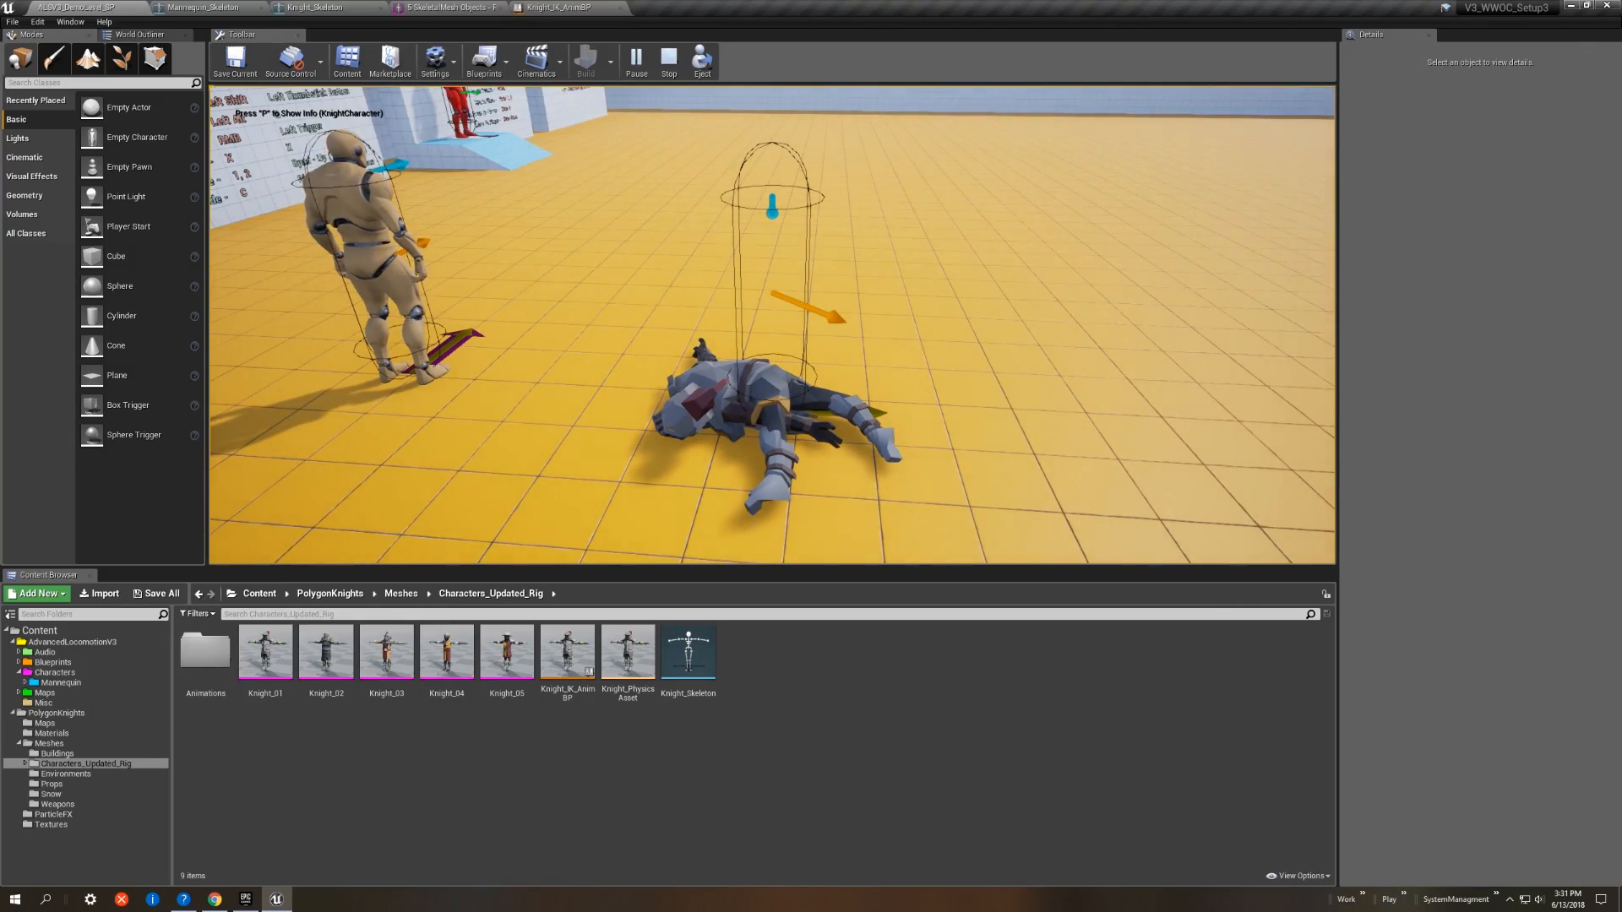
Step: Stop the play session and return to the Knight_Skeleton editor
key("Escape")
right_click_drag(772, 325, 507, 325)
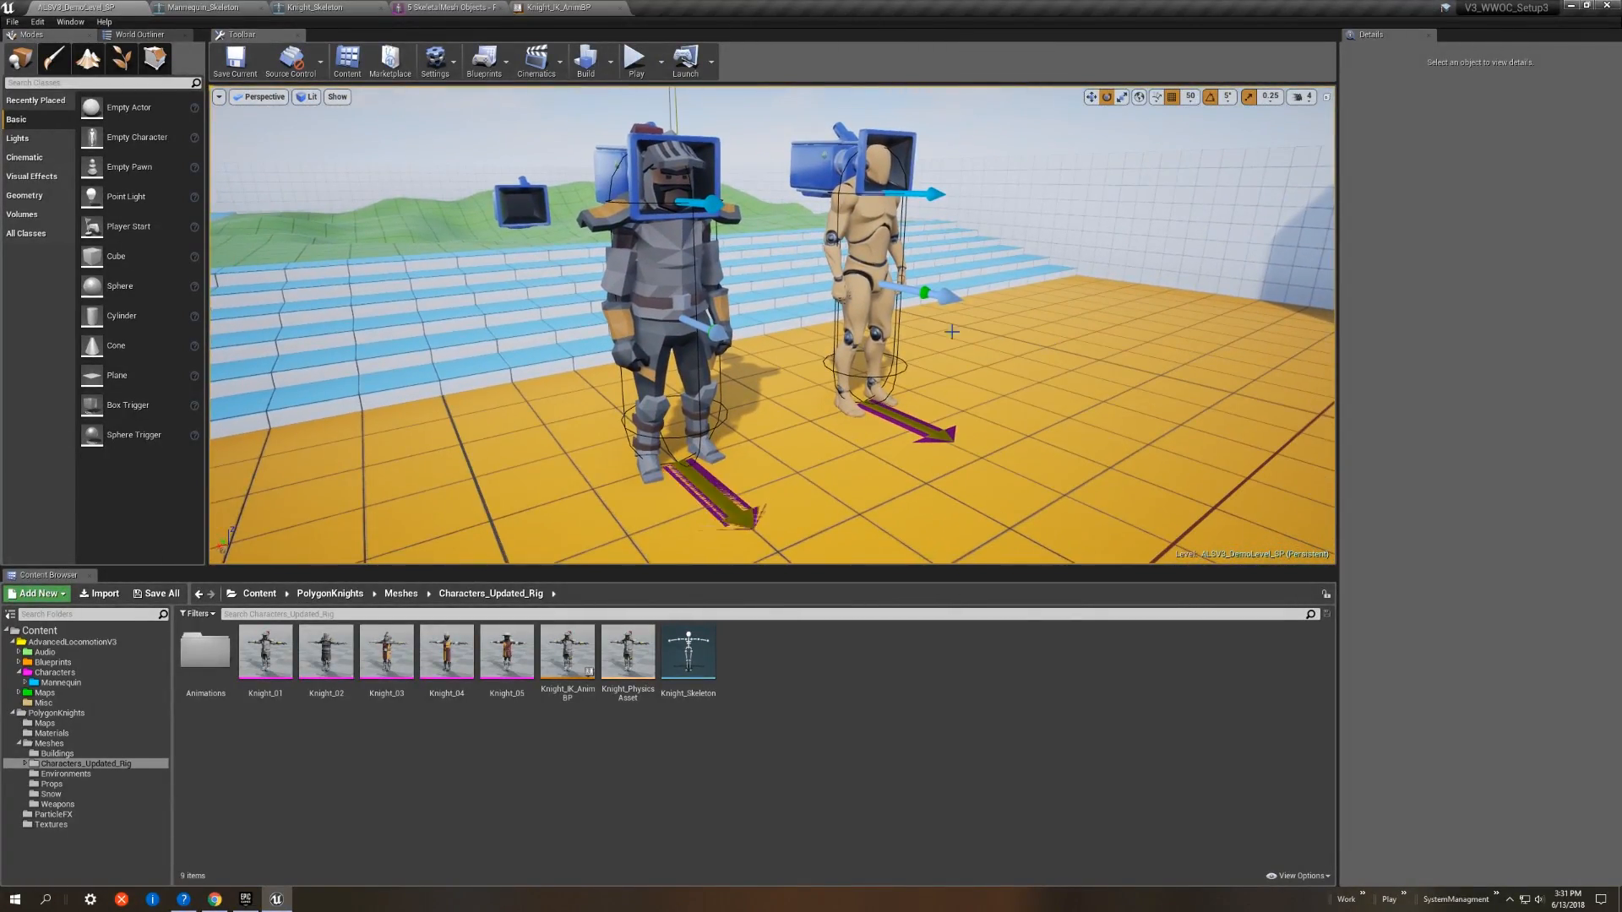
left_click(302, 11)
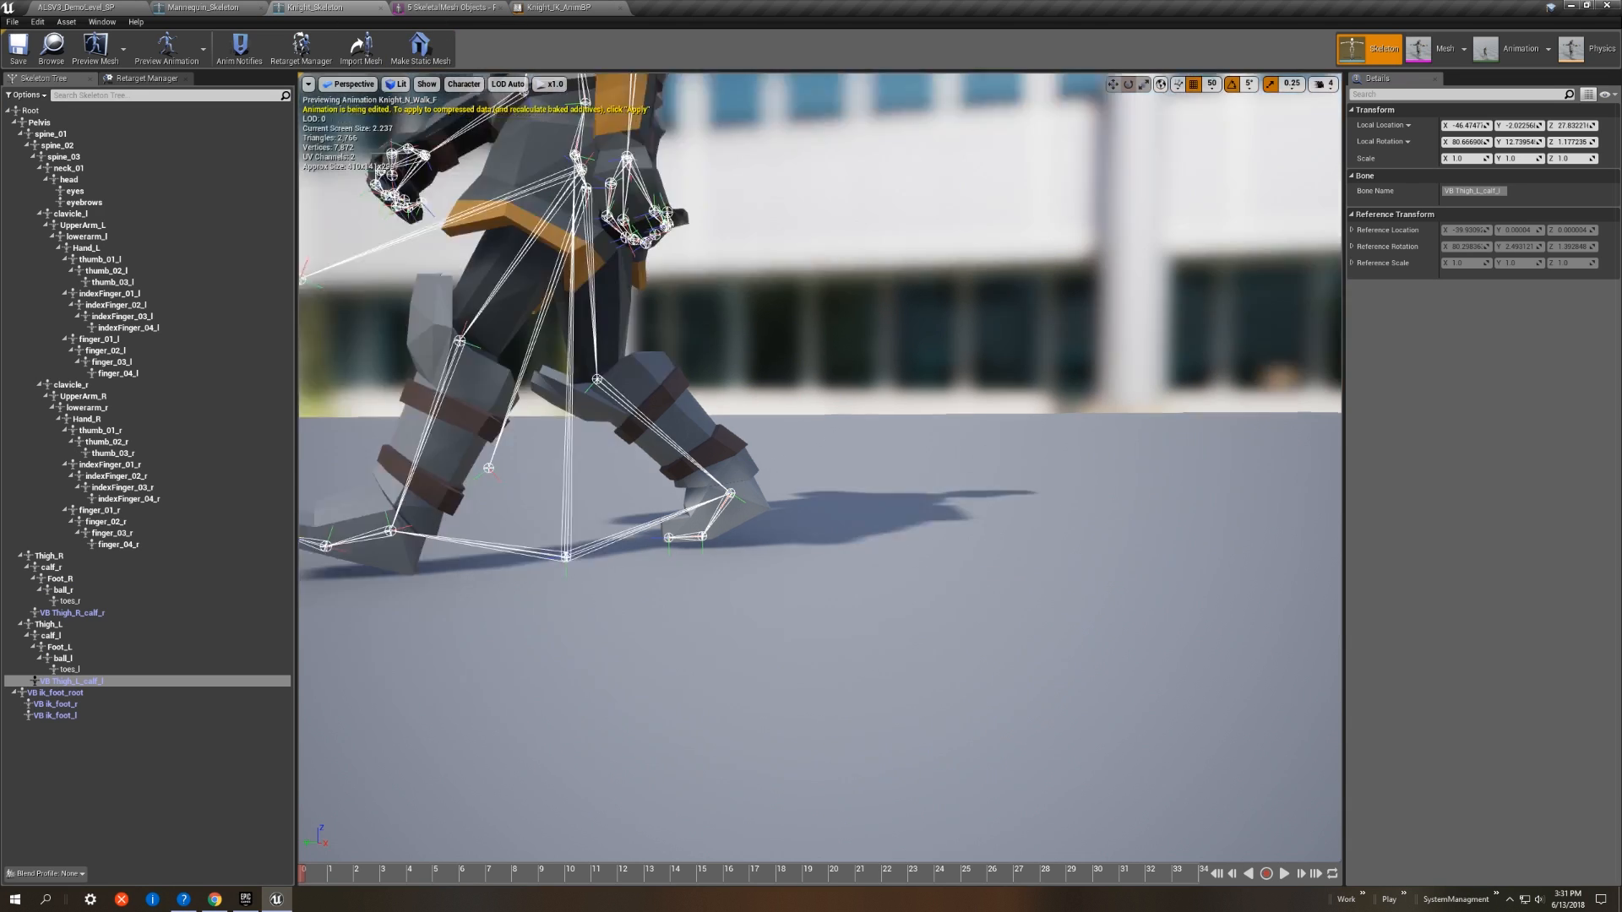